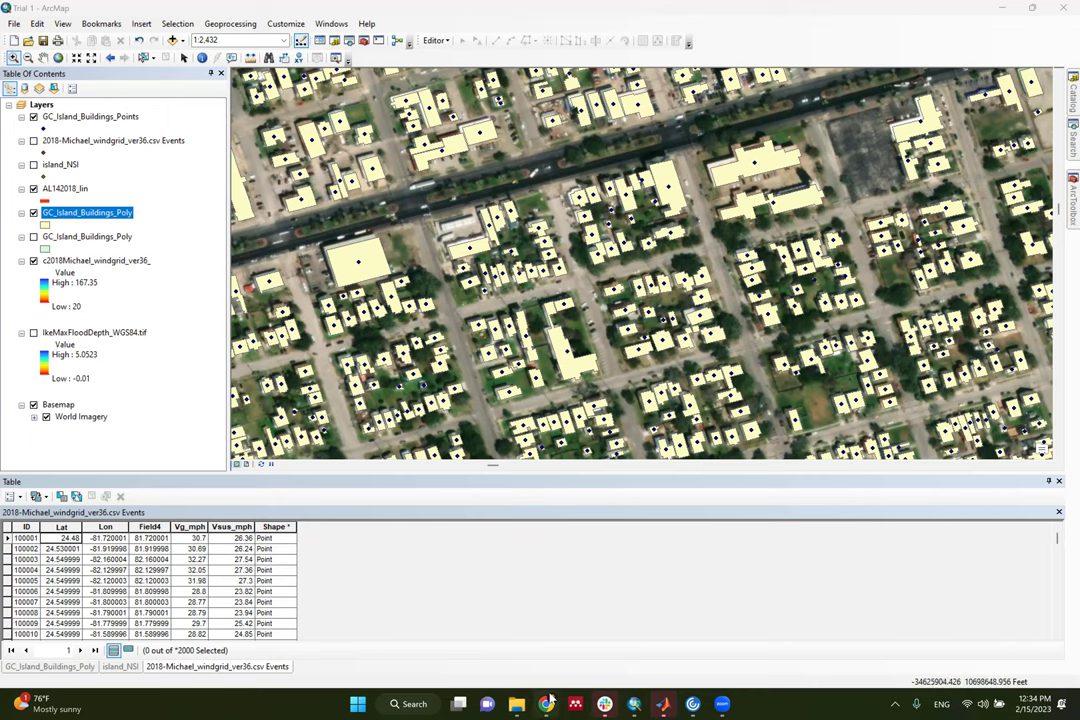
Switch to Chrome and search Google for "North Carolina Buildings GIS Data"
click(548, 702)
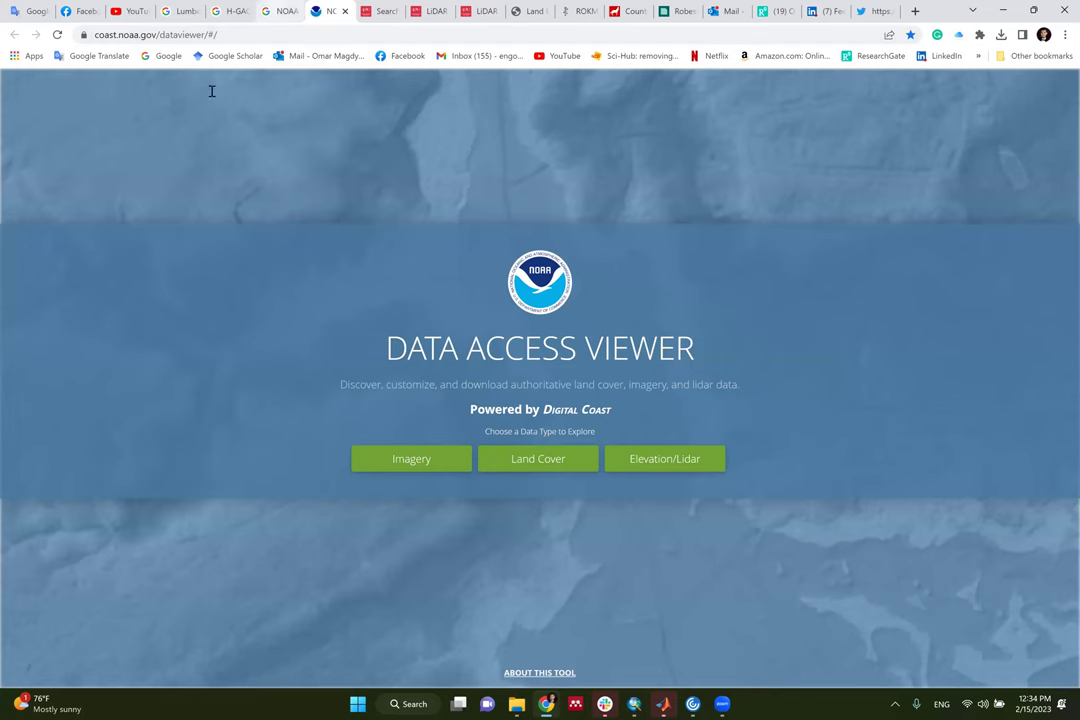
key(ctrl+shift+Tab)
triple_click(186, 101)
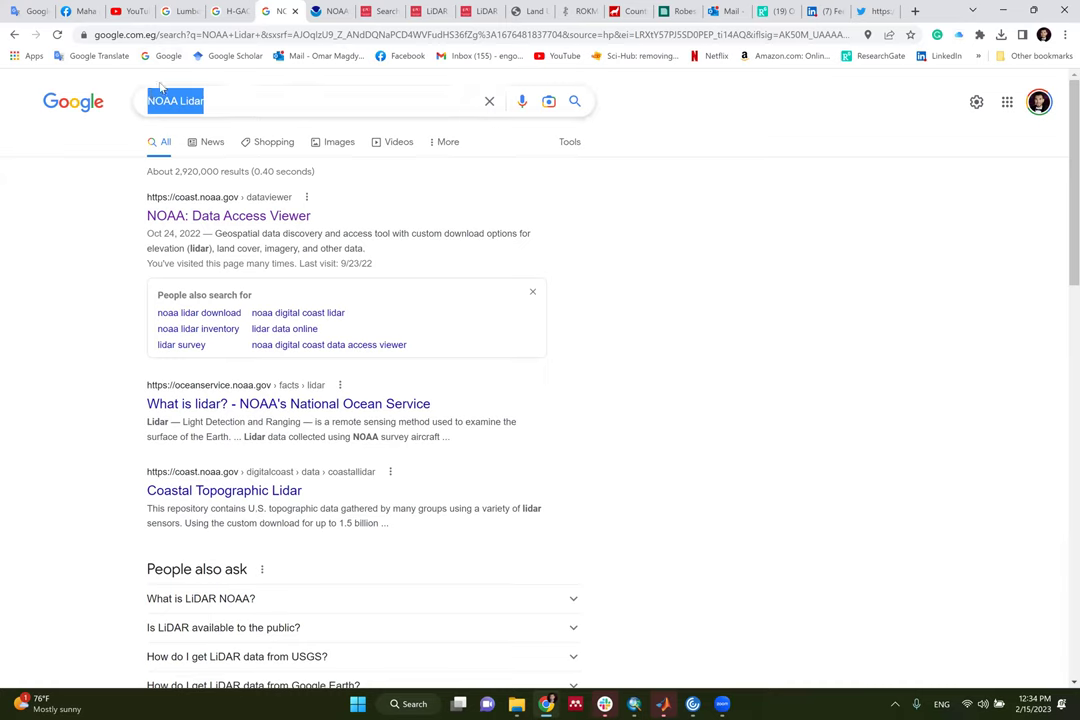
text(Nort)
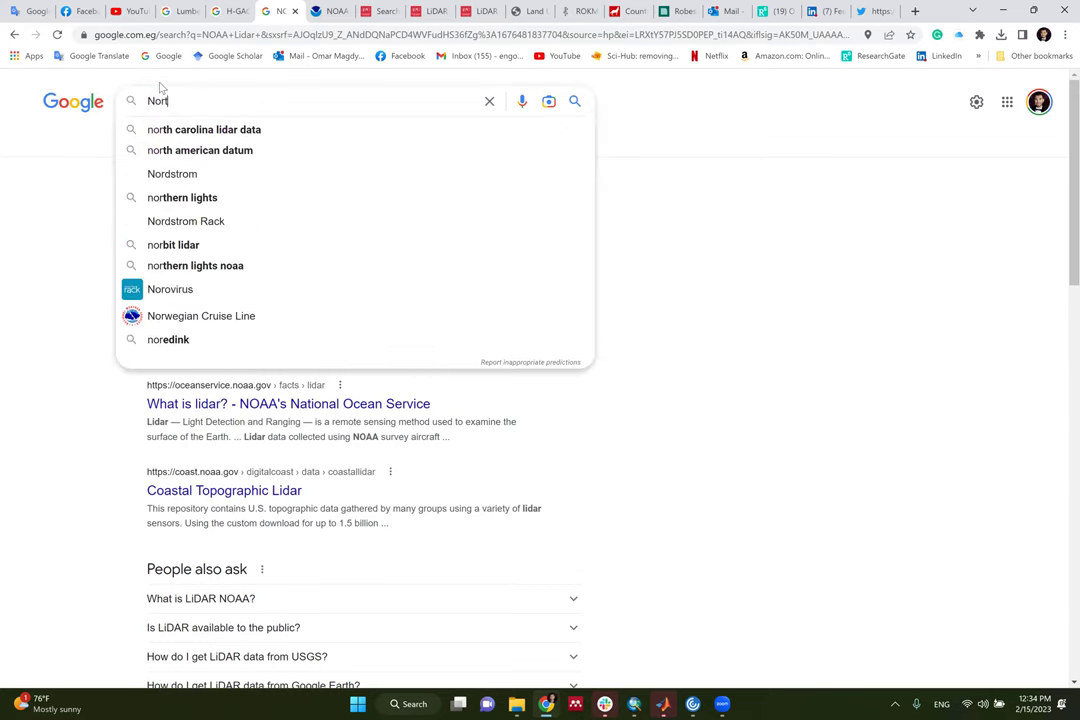
text(h Carolina )
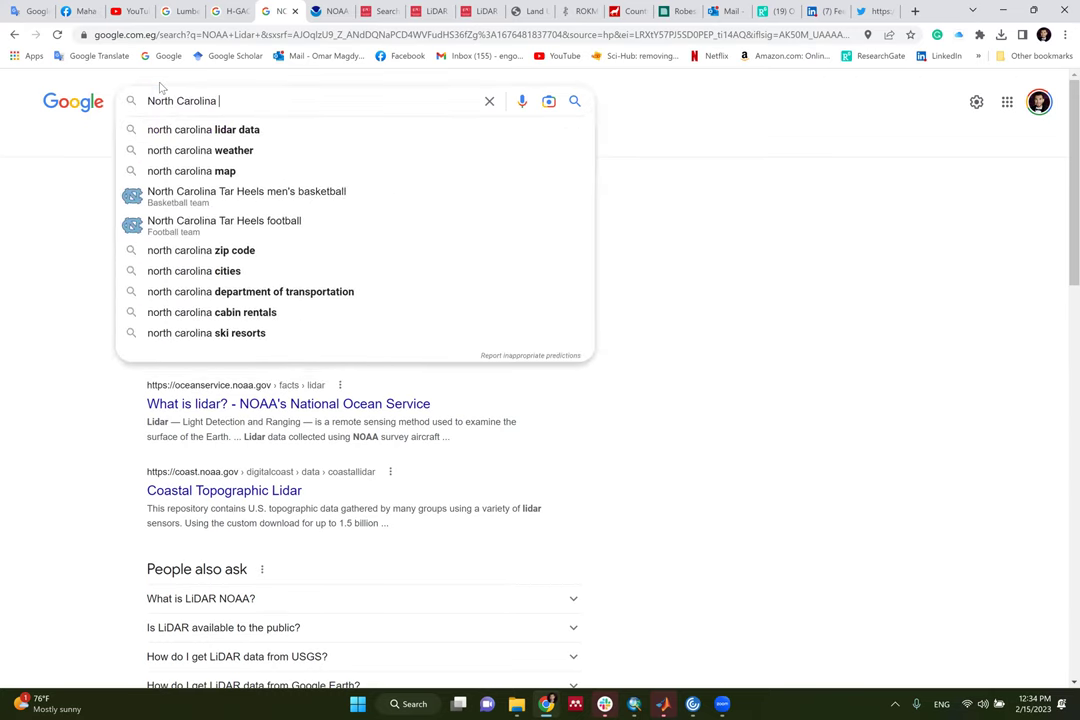
text(Buildings)
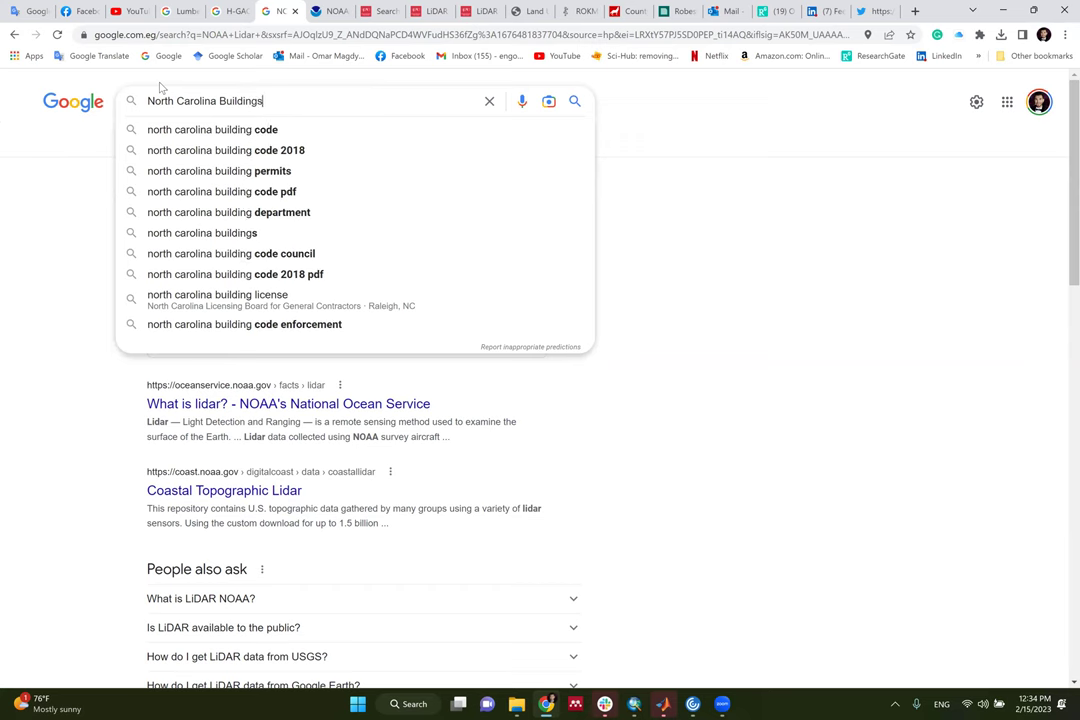
text( GIS Data)
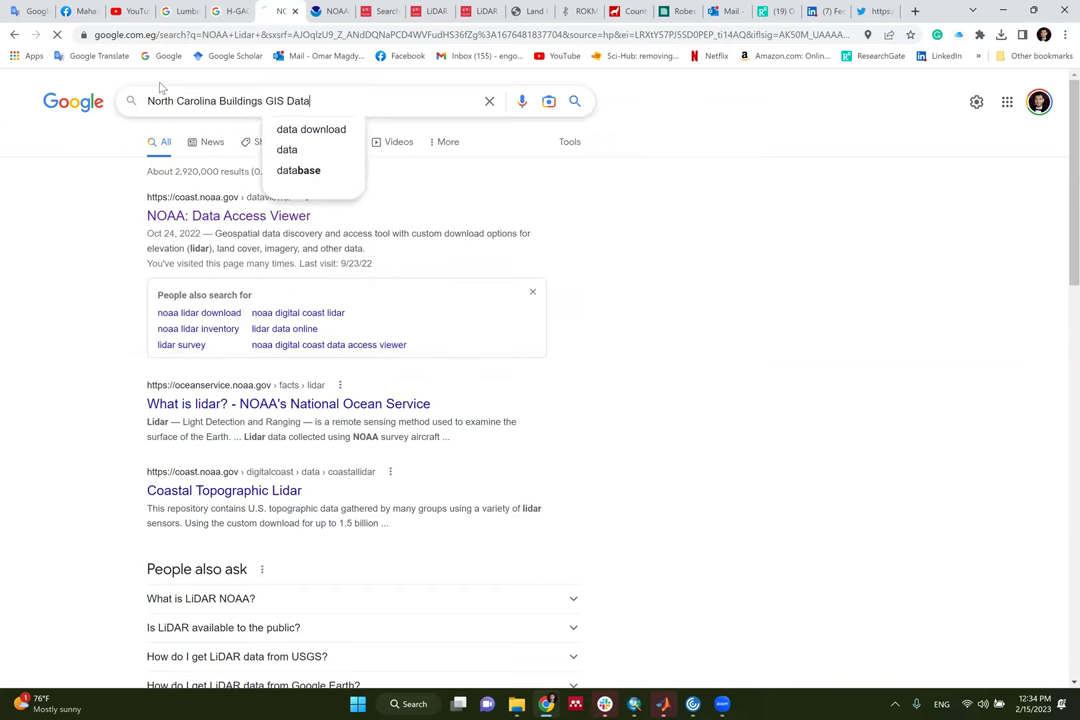
key(Return)
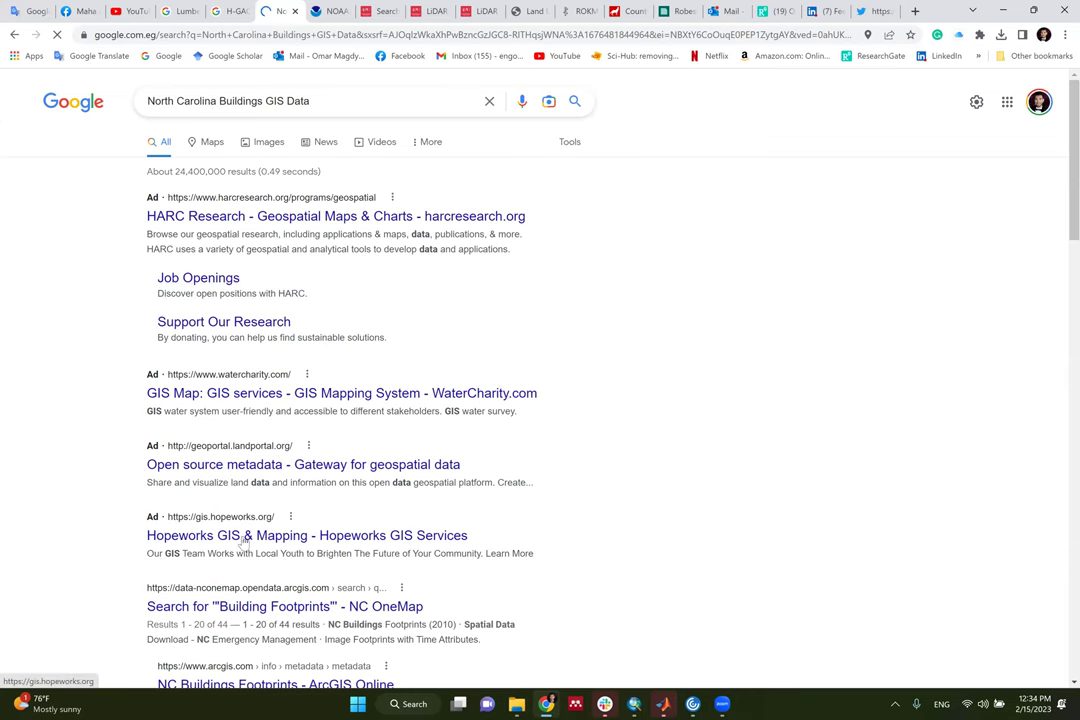
Open the NC OneMap "Building Footprints" search result in its own browser tab and show it
scroll(205, 460, down, 2)
scroll(231, 364, up, 2)
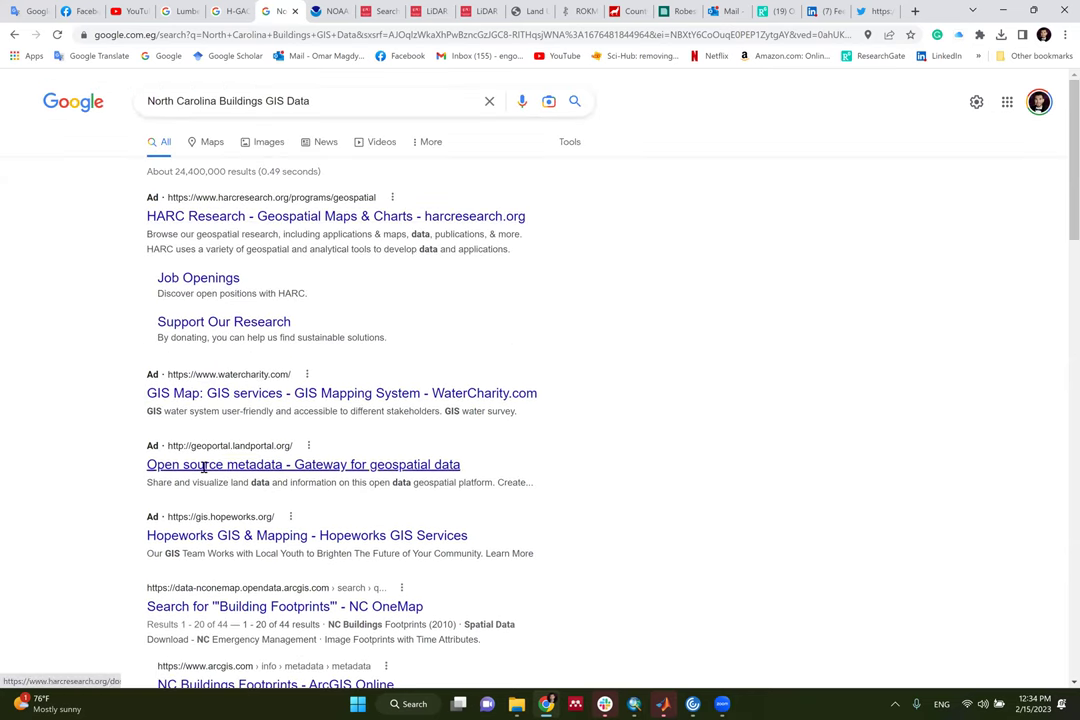
scroll(227, 489, down, 2)
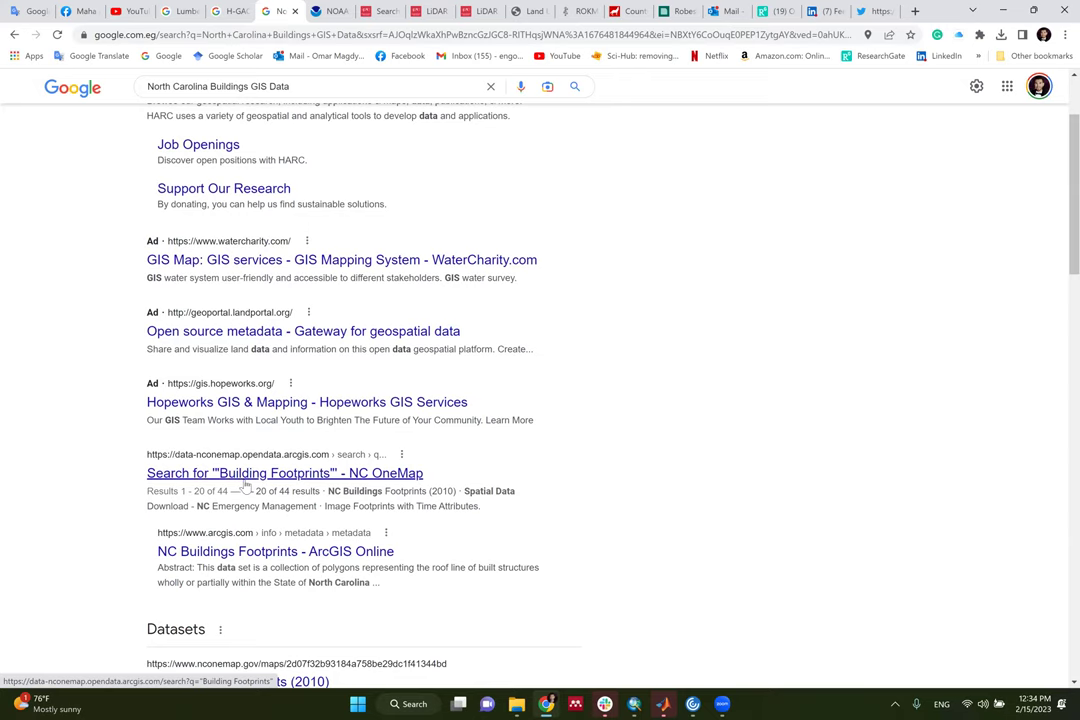
middle_click(240, 474)
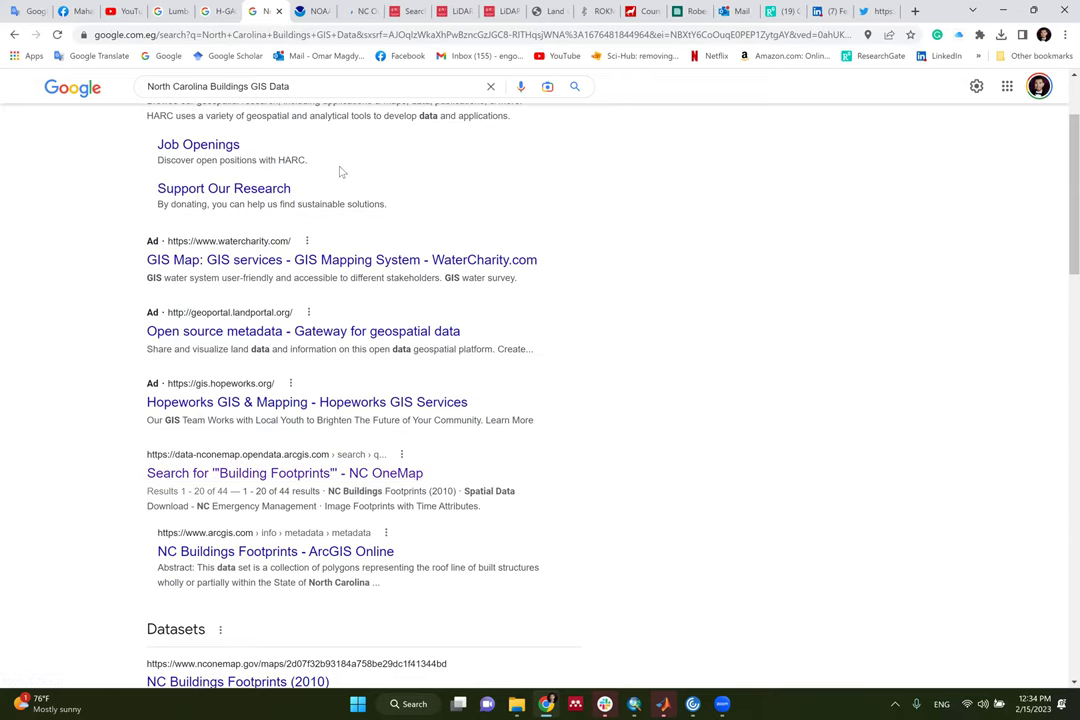
click(360, 11)
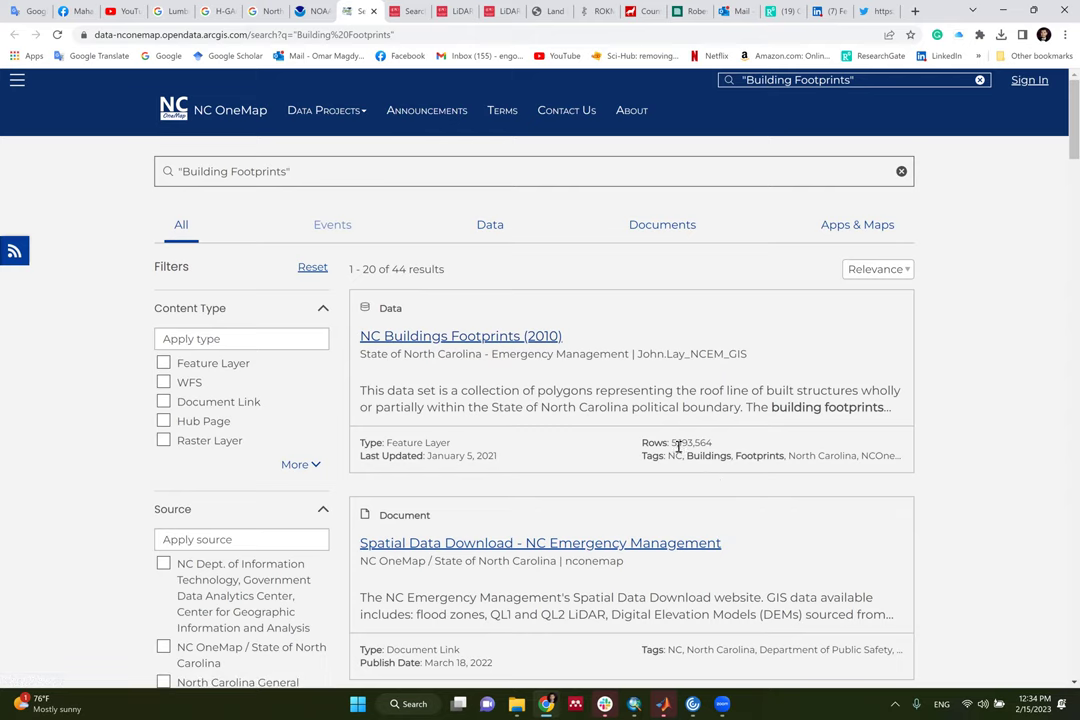
Check the row count of the NC Buildings Footprints (2010) dataset and open its details page
drag(672, 442, 718, 449)
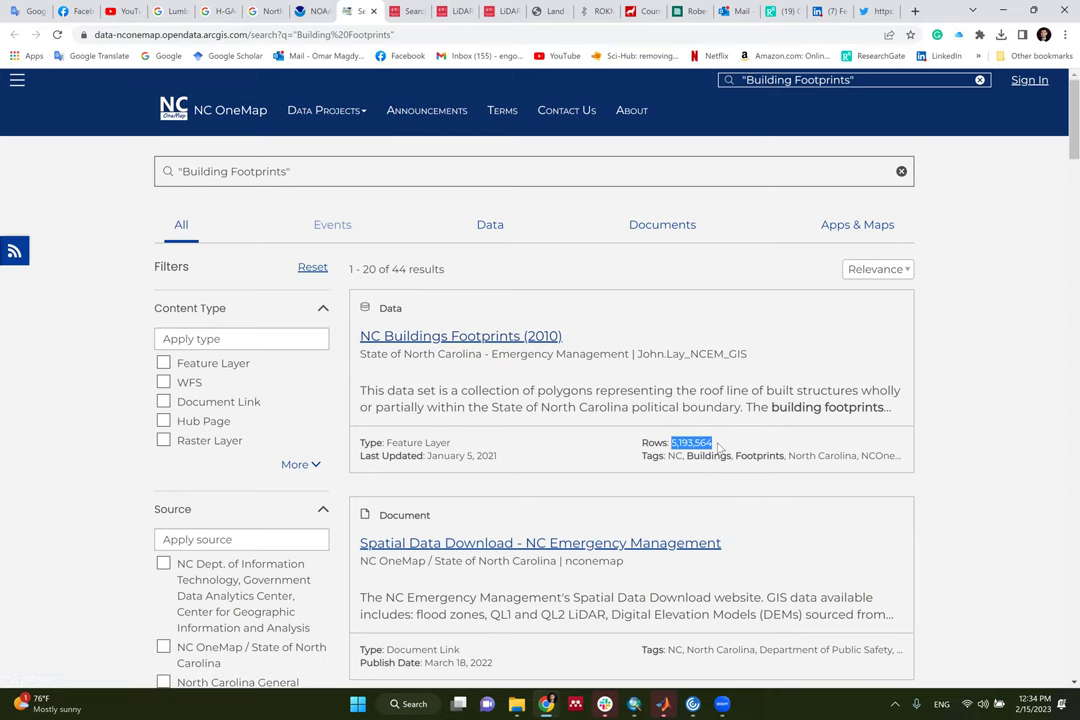
click(475, 337)
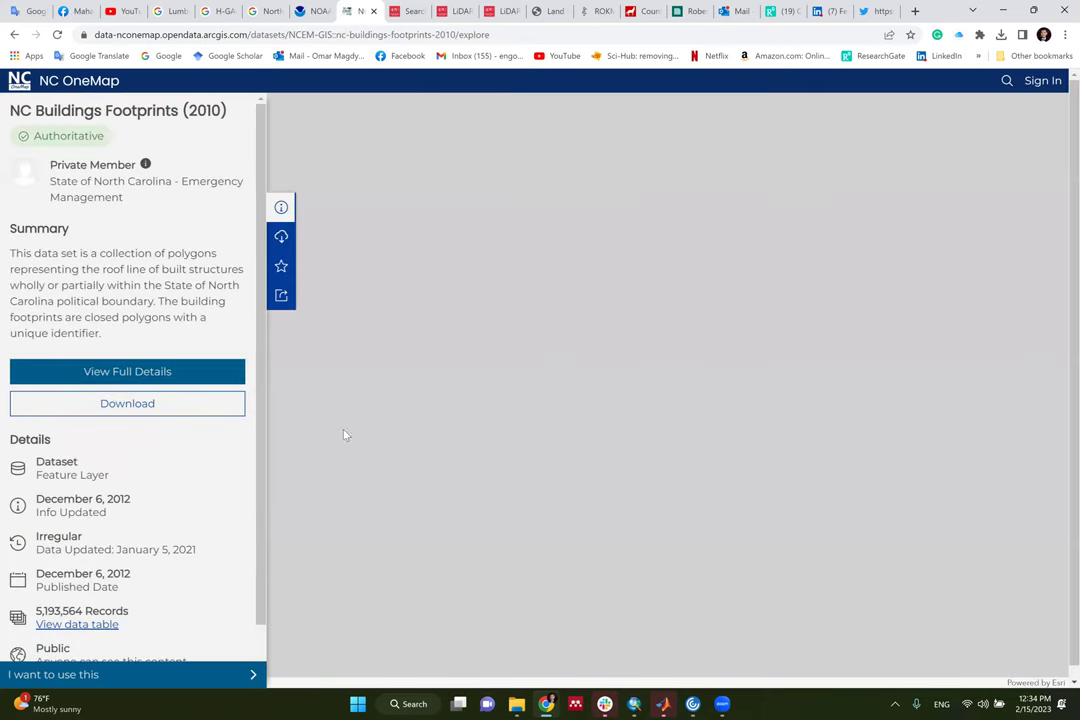
scroll(136, 490, down, 1)
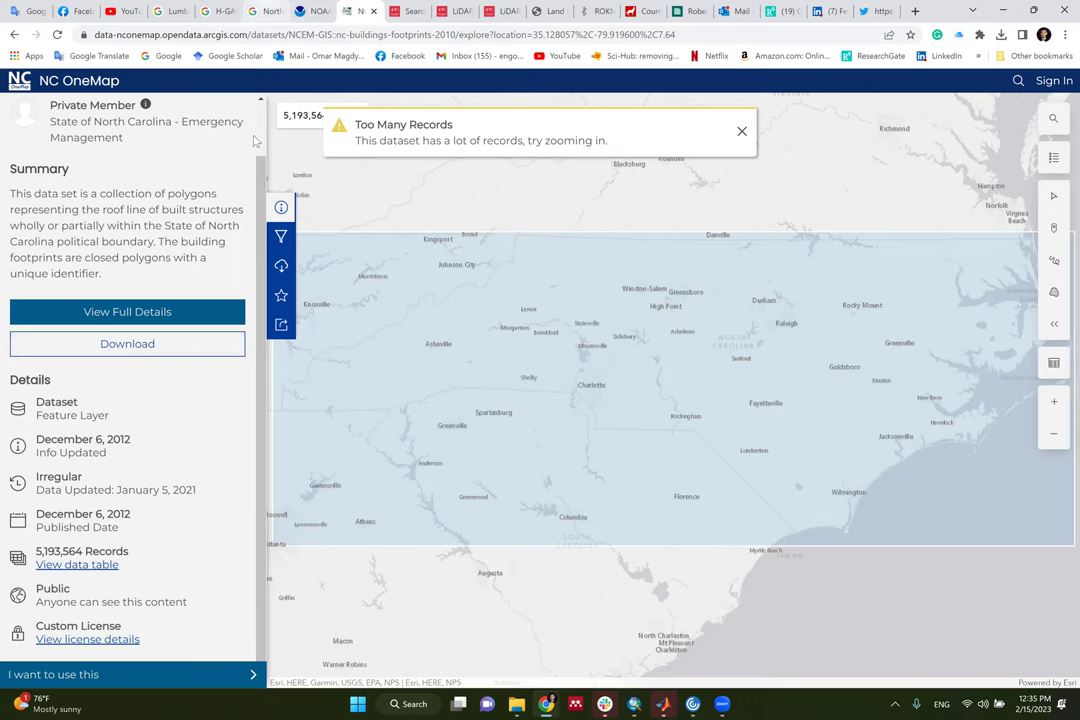
Return to the Google results and search for "Galveston County Buildings GIS Data", accepting the corrected spelling
click(265, 12)
drag(300, 86, 125, 70)
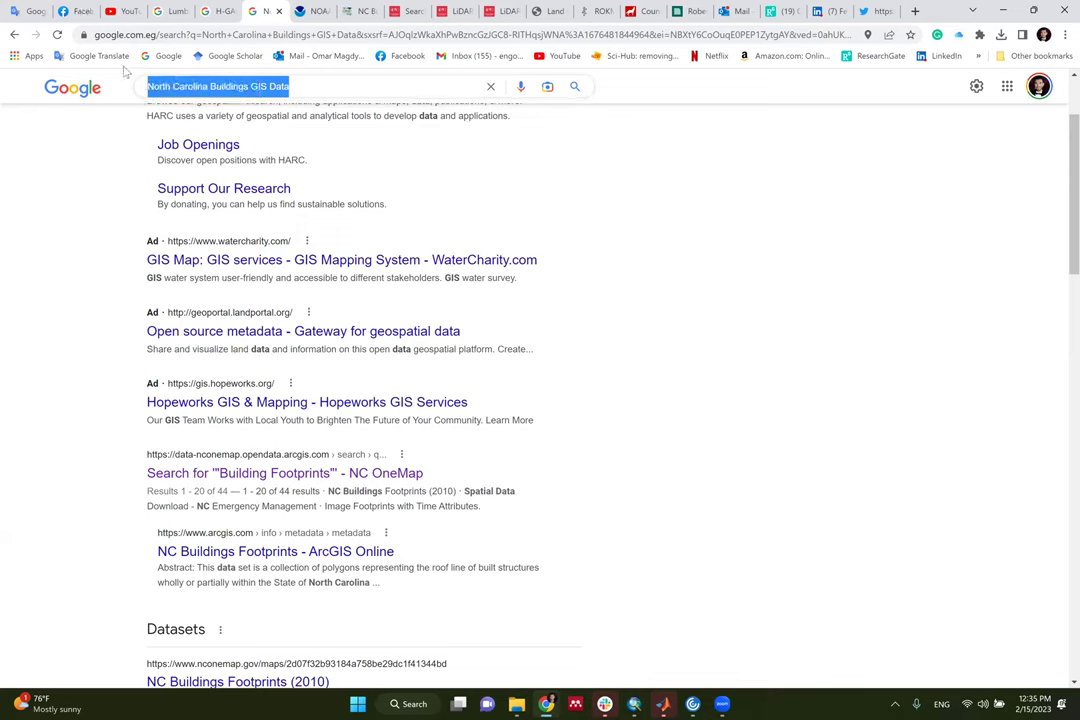
text(Gl)
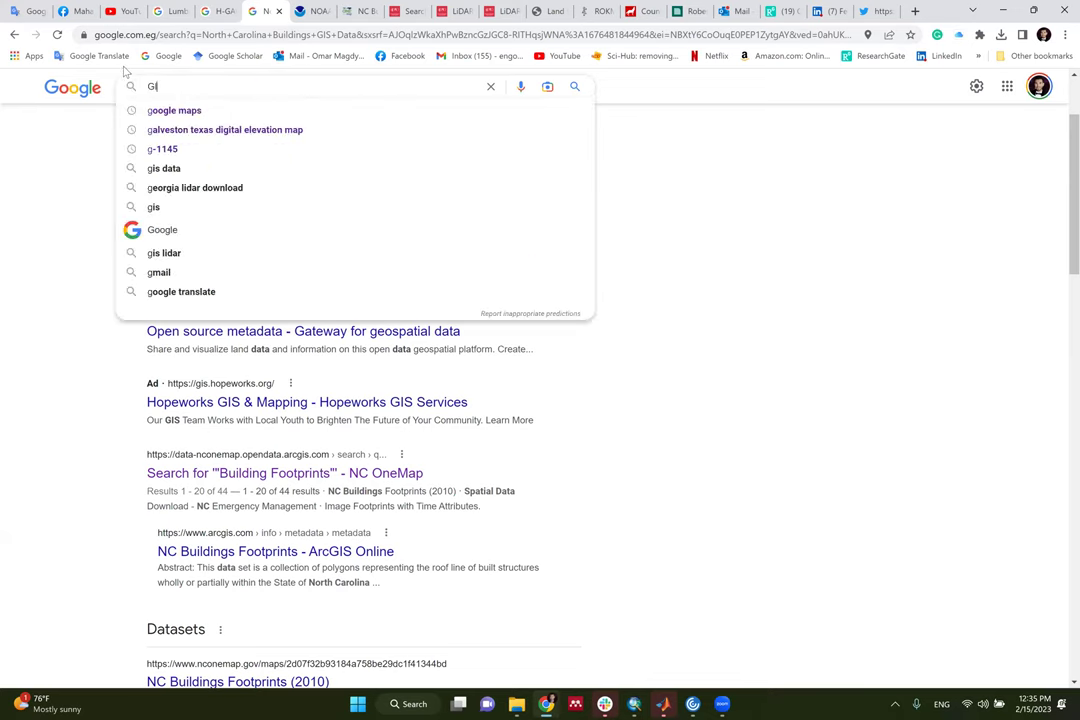
text(aveston C)
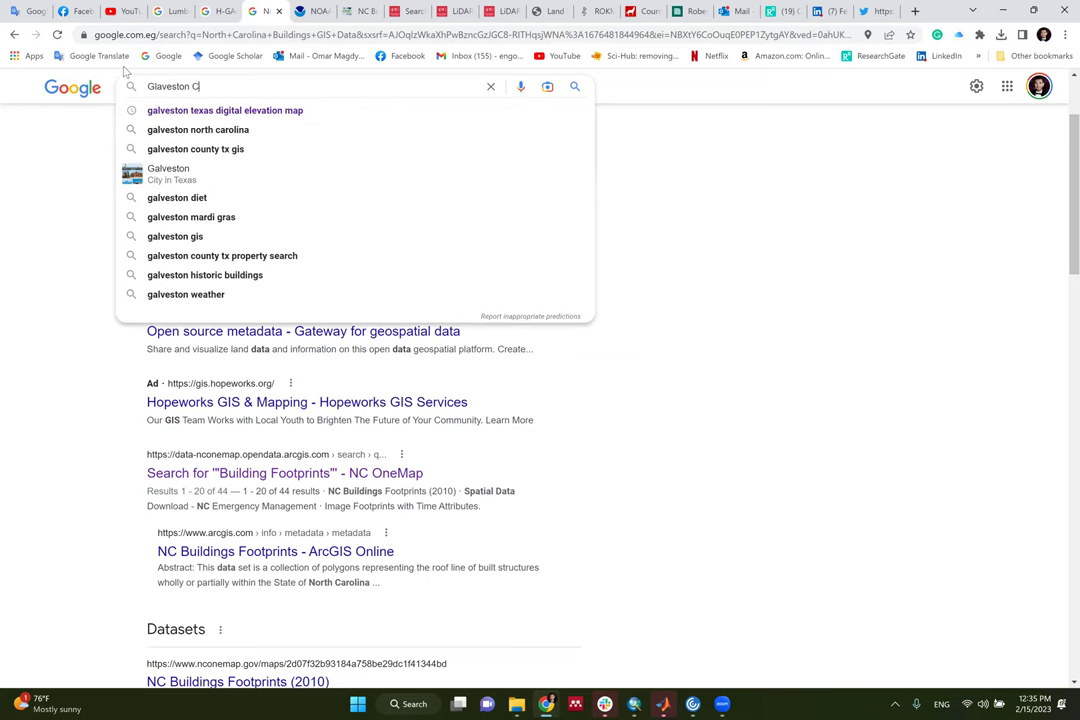
text(ounty Bu)
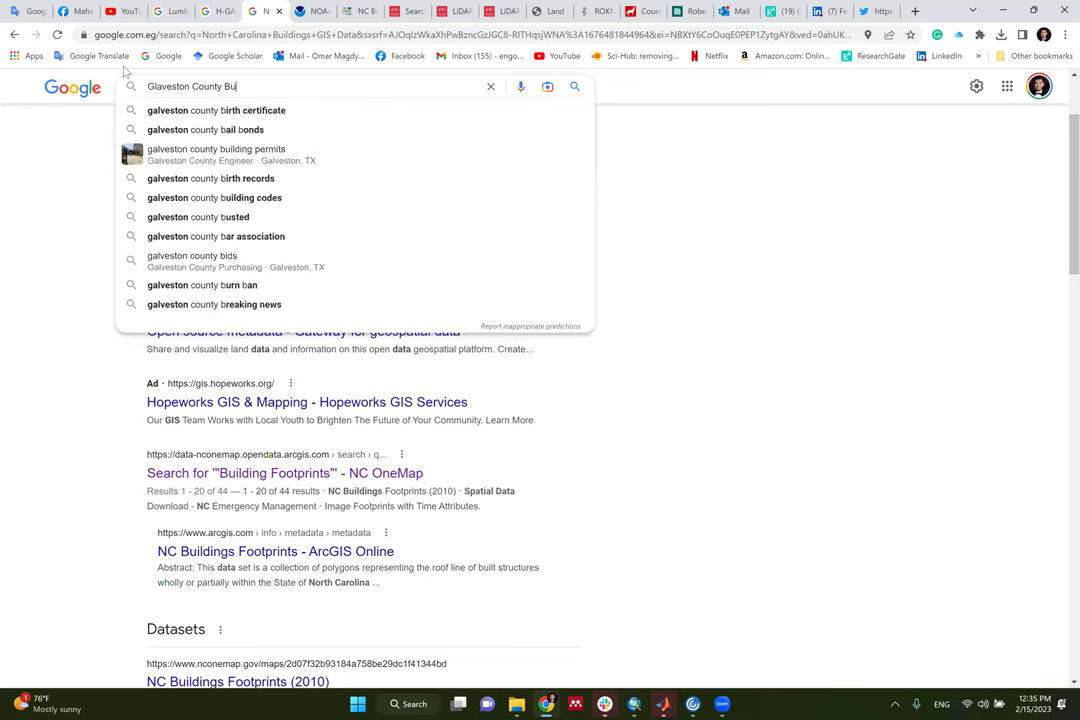
text(ildings GIS Data)
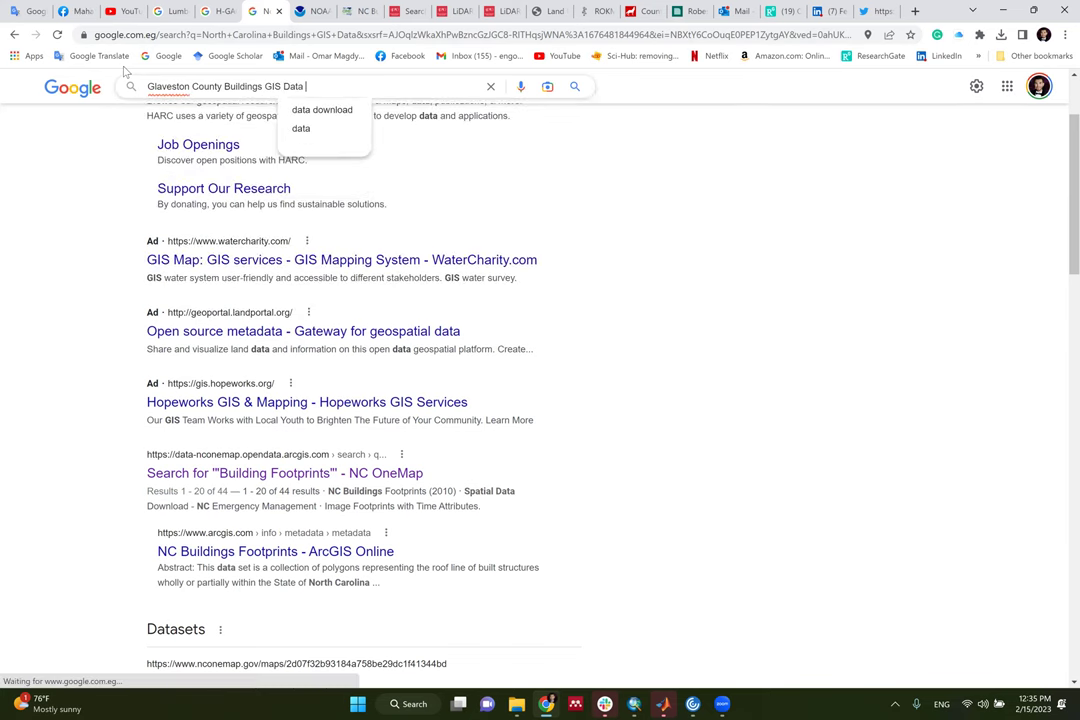
key(Return)
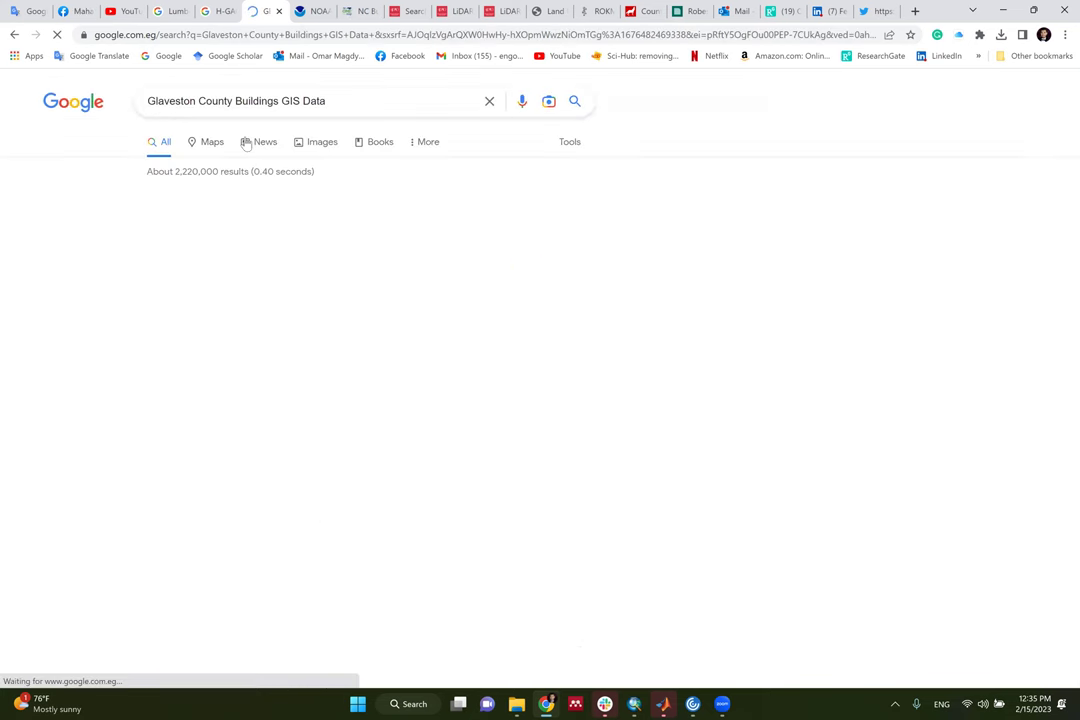
click(230, 197)
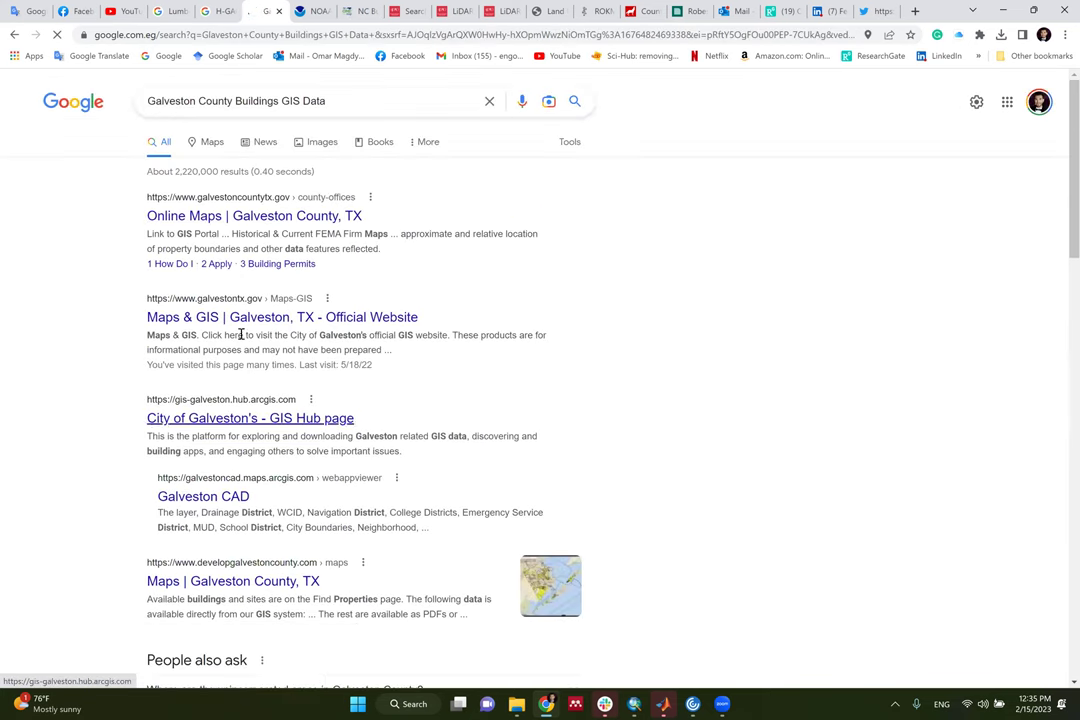
Open the Galveston County Online Maps result in its own browser tab and look through the listed maps
middle_click(278, 219)
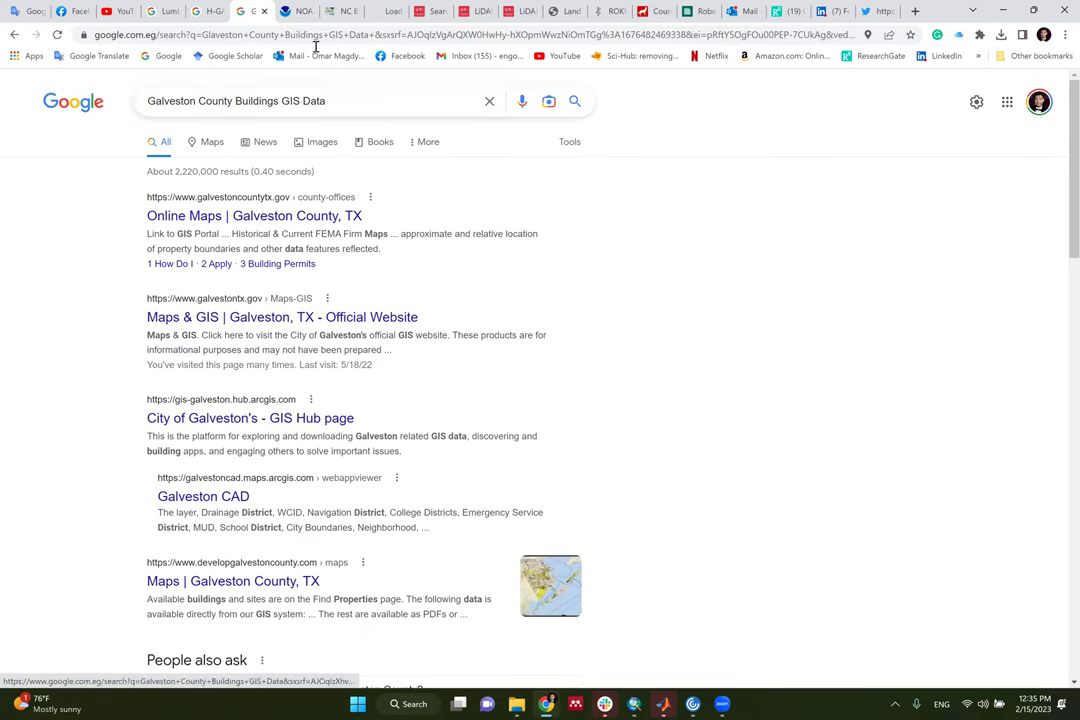
click(386, 12)
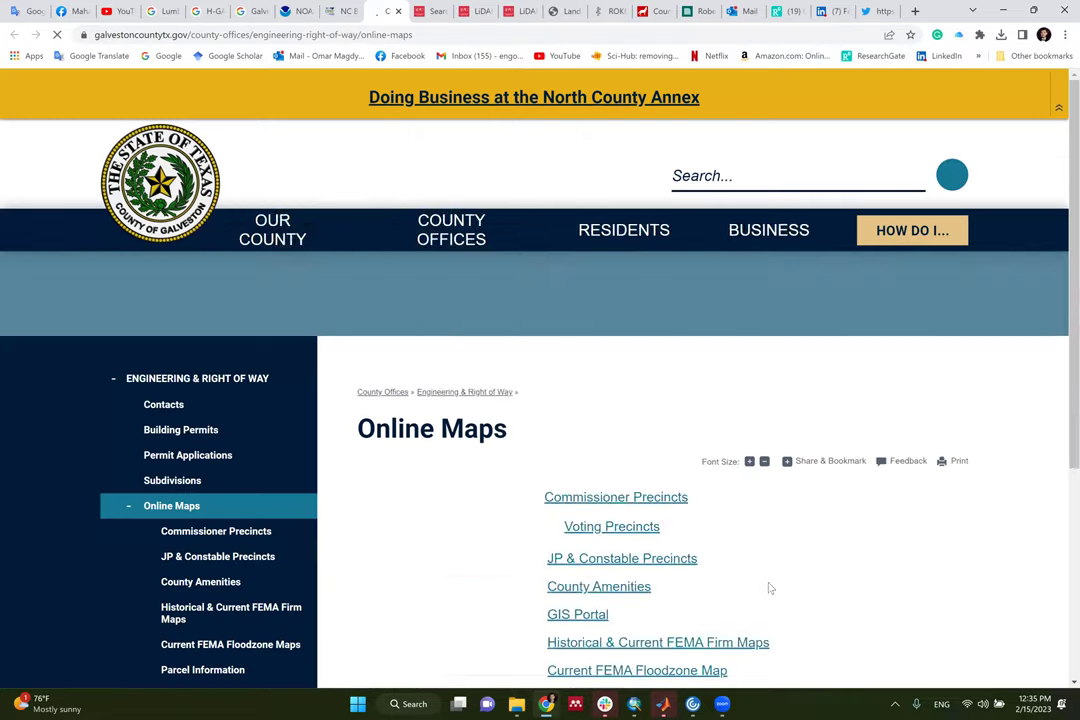
scroll(590, 450, down, 3)
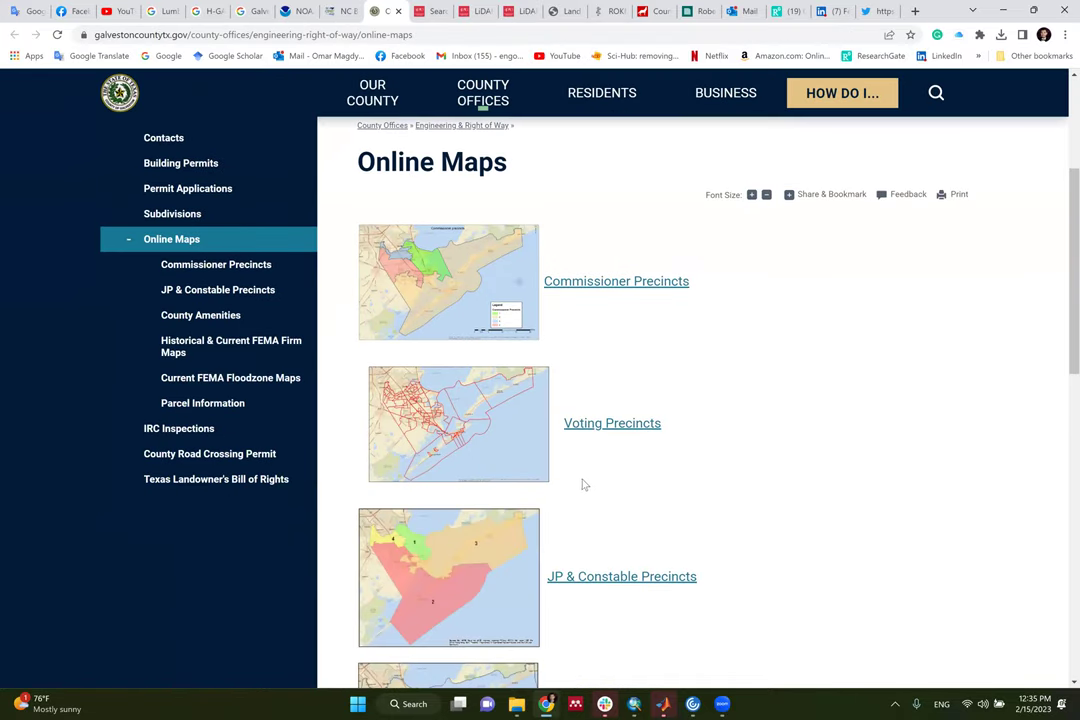
scroll(584, 485, down, 3)
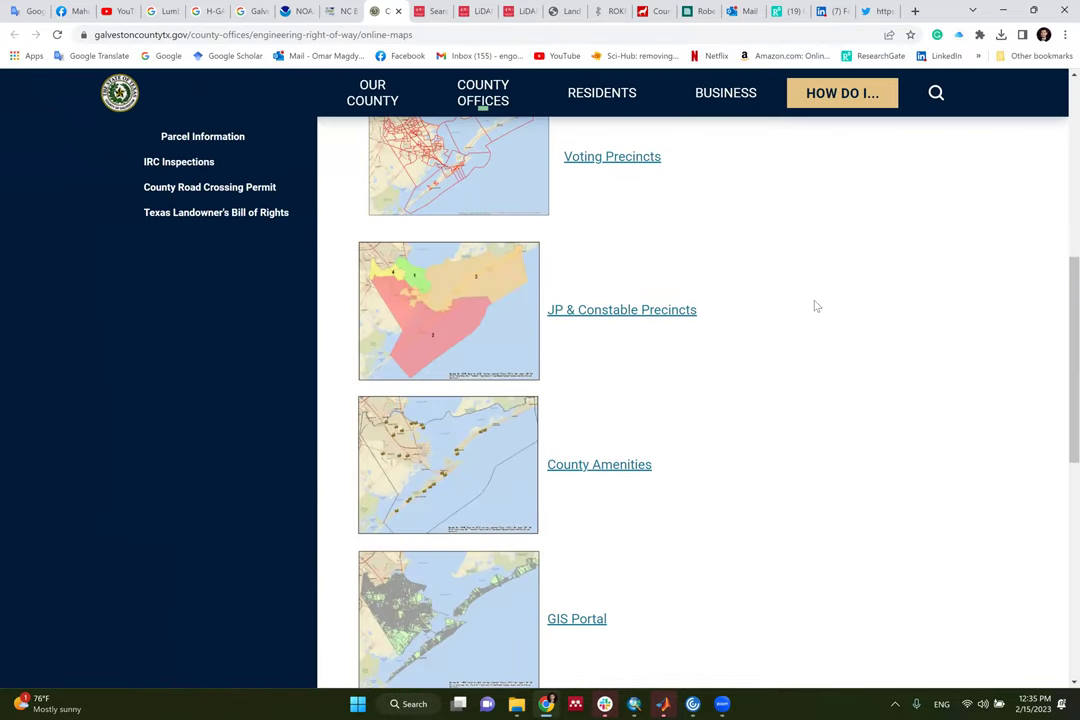
Open the ArcGIS search page from the GIS Links bookmark folder
click(978, 56)
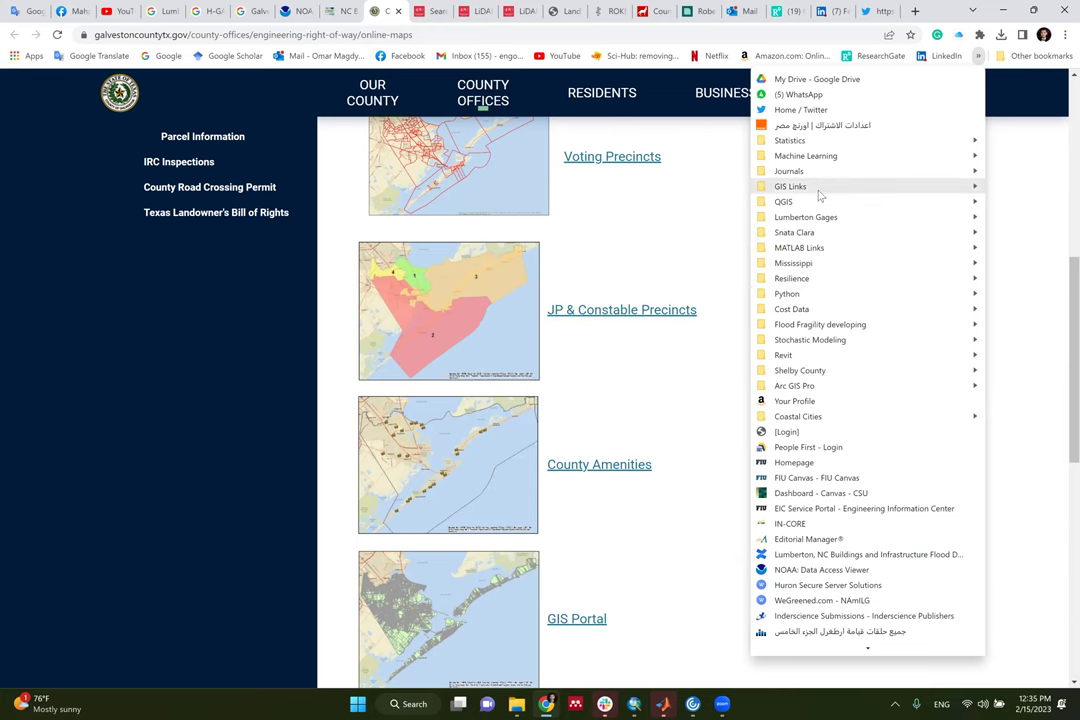
mouse_move(801, 188)
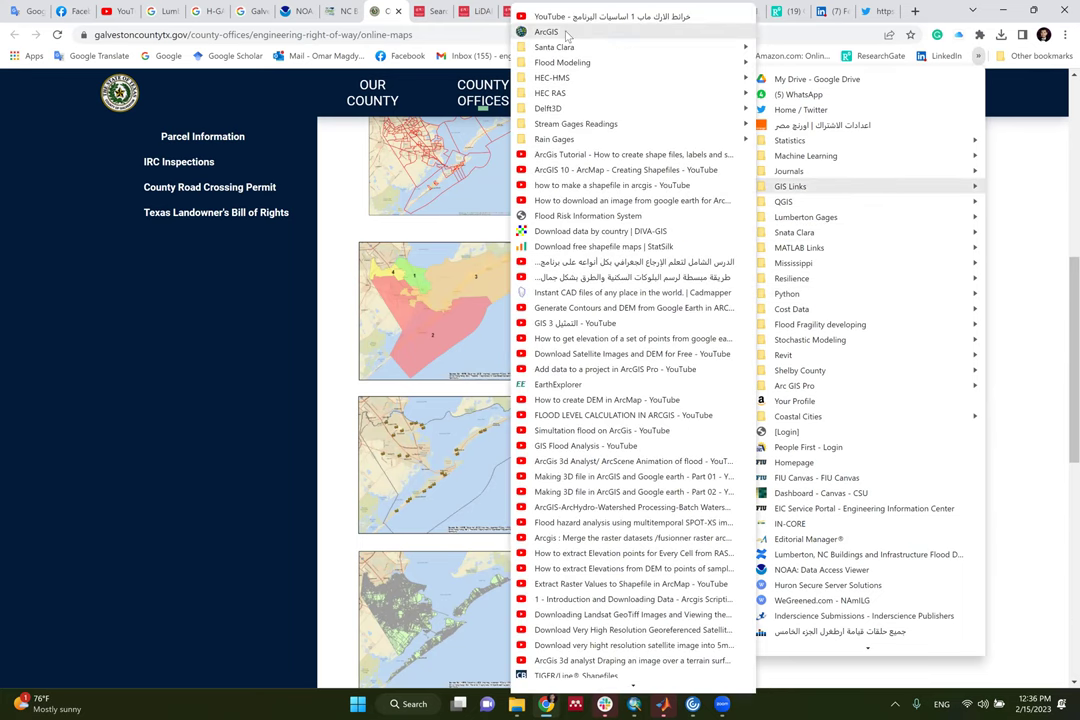
click(560, 78)
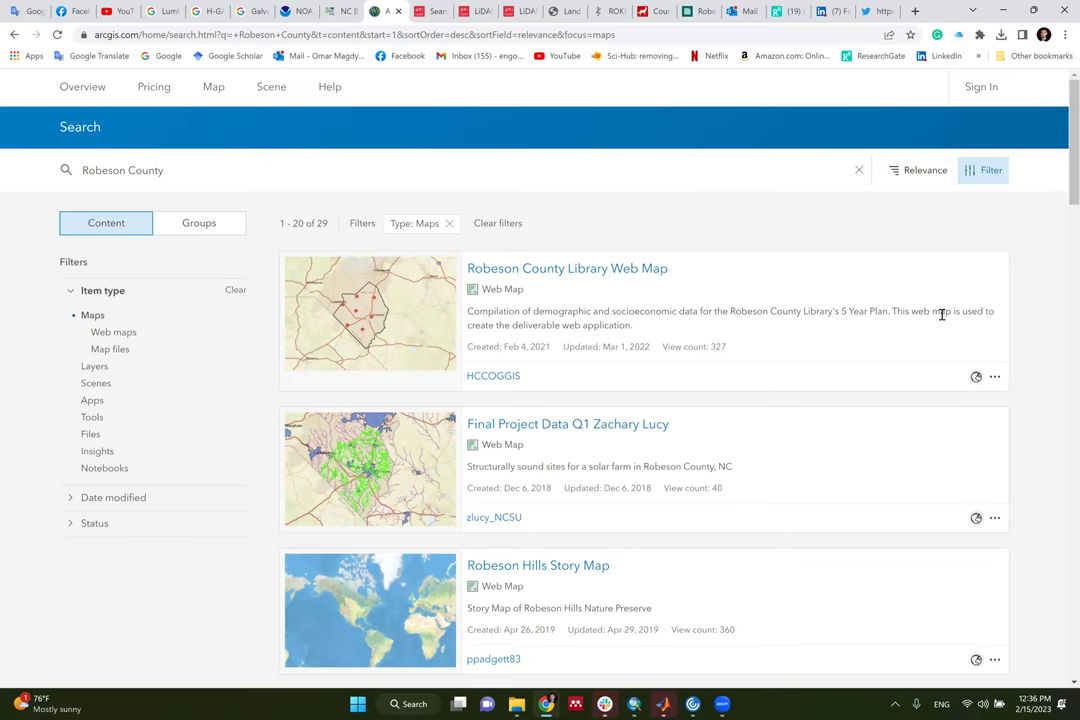
Search the ArcGIS content for "Microsoft Buildings Footprint" in place of the Robeson County query
drag(165, 170, 79, 171)
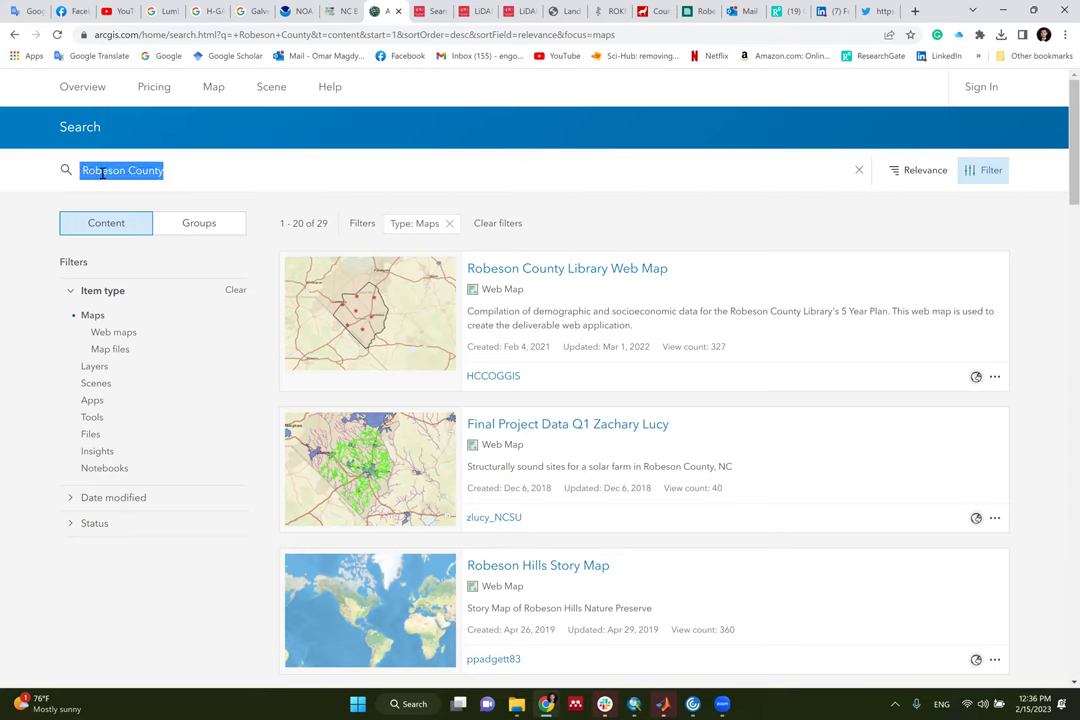
text(Micr)
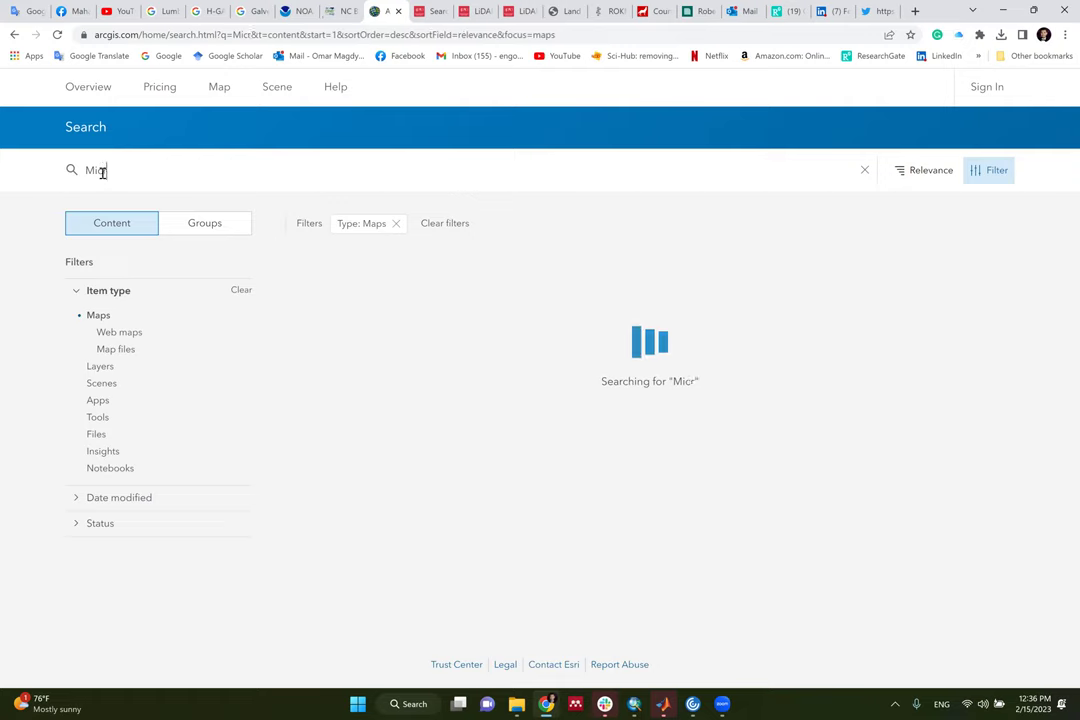
text(osoft Buildin)
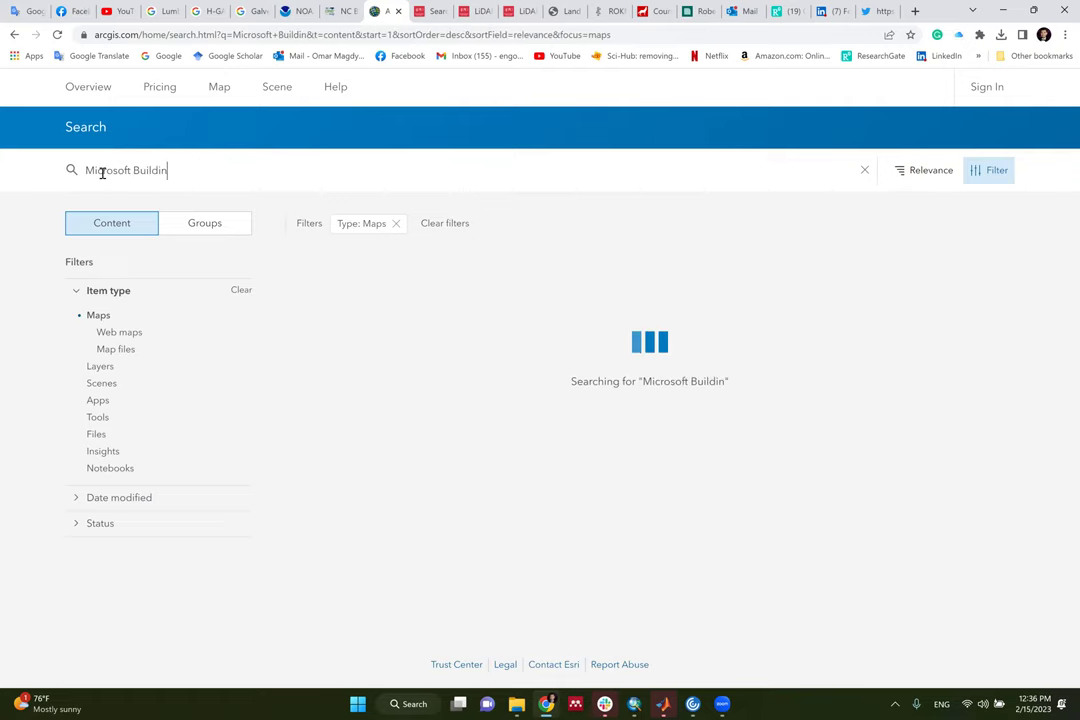
text(gs Footprint)
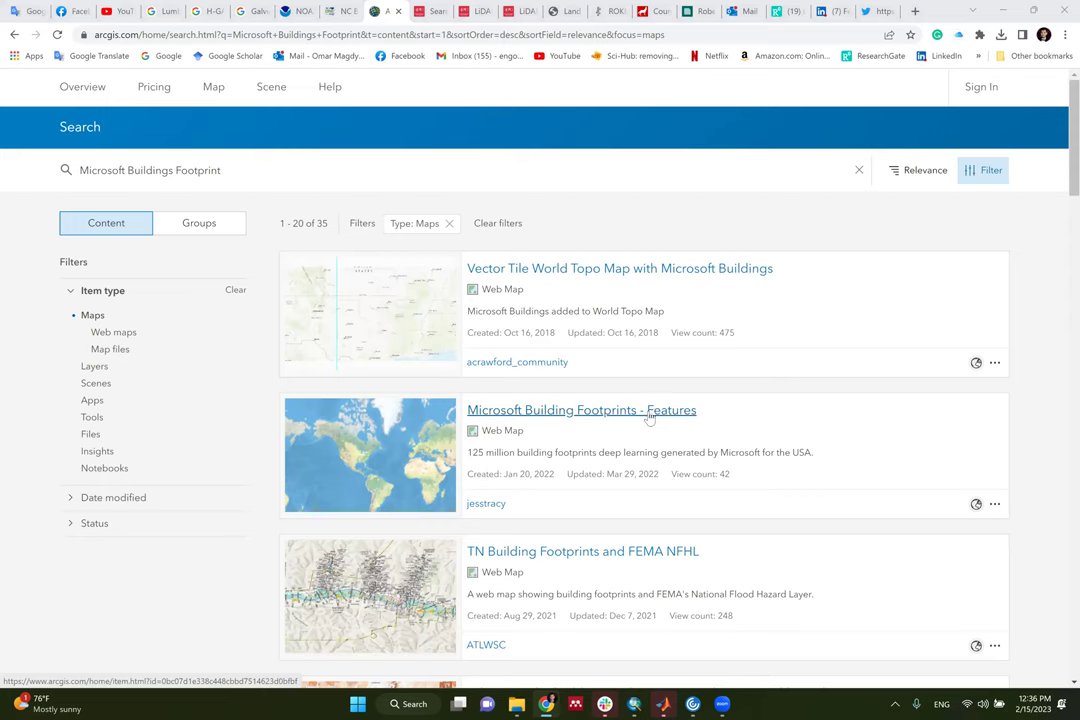
drag(280, 180, 15, 183)
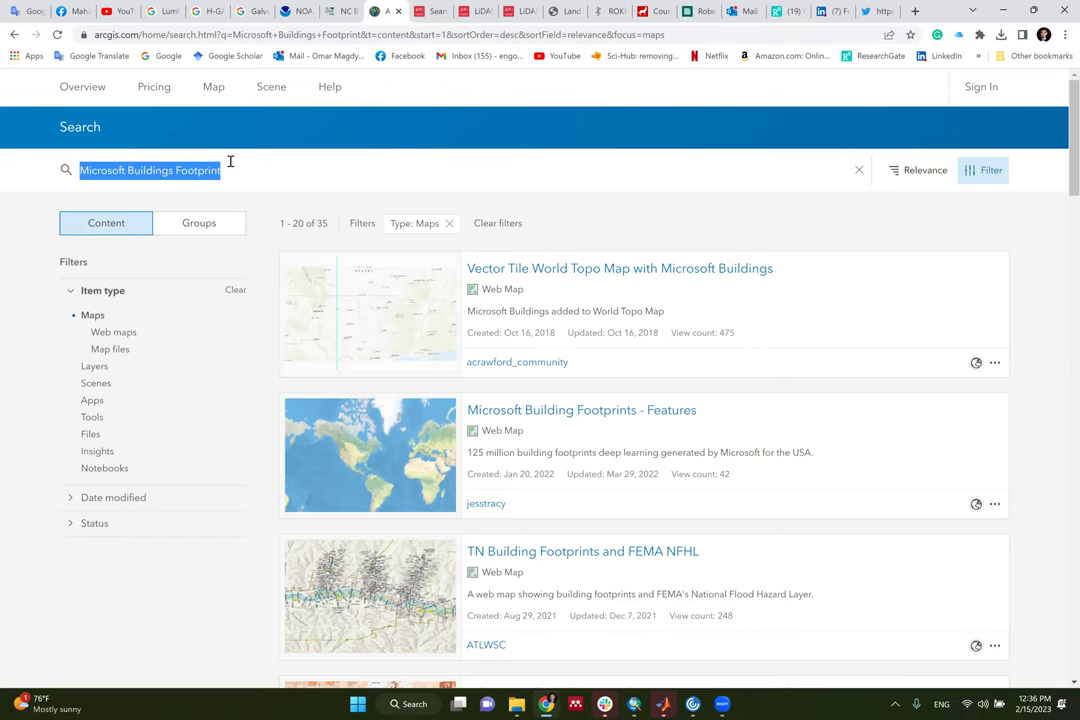
Return to the Google results and search for "Digital Elevation Rasters for Galveston County" in place of the buildings query
click(252, 11)
drag(330, 101, 58, 79)
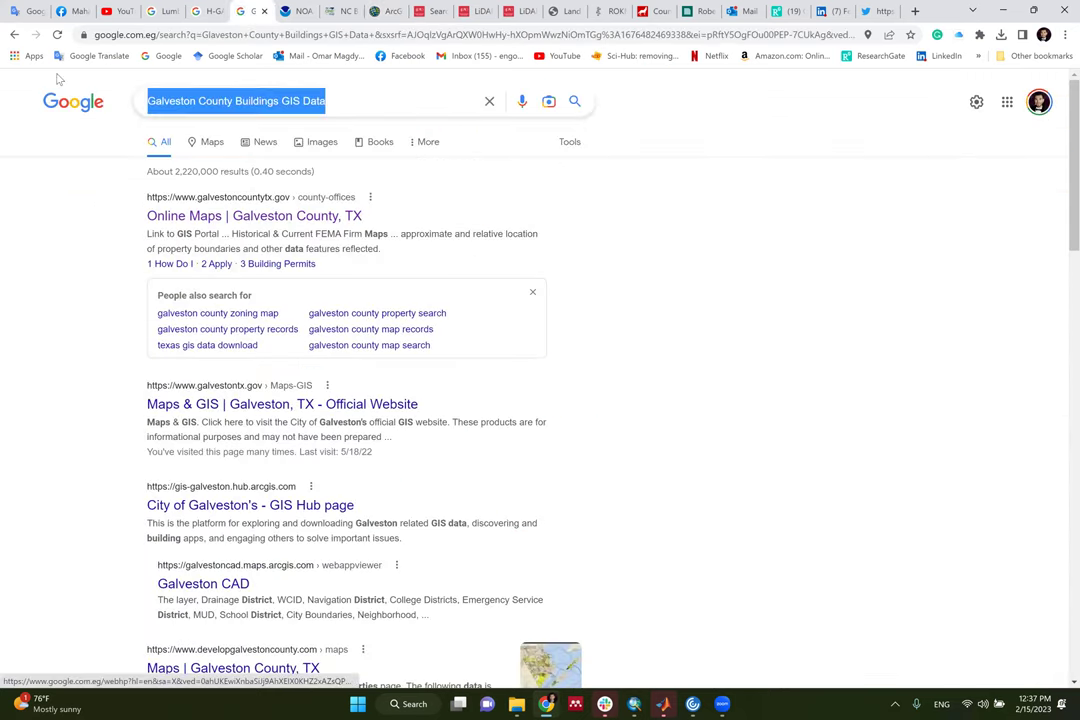
text(Digital Elavation Maps)
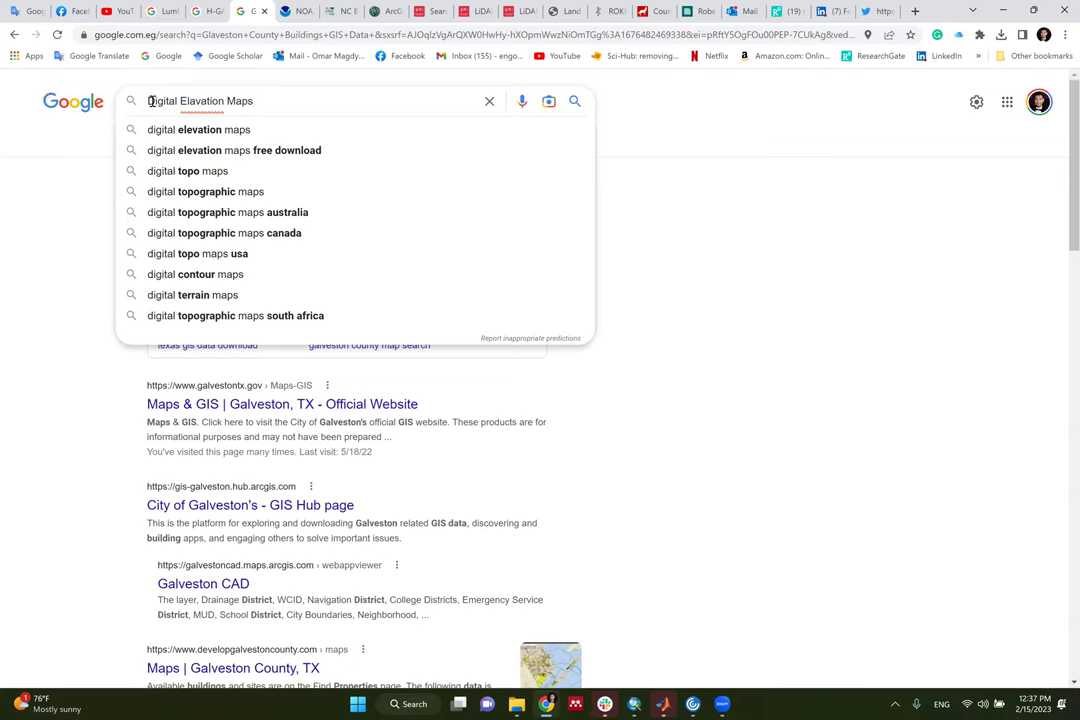
double_click(237, 101)
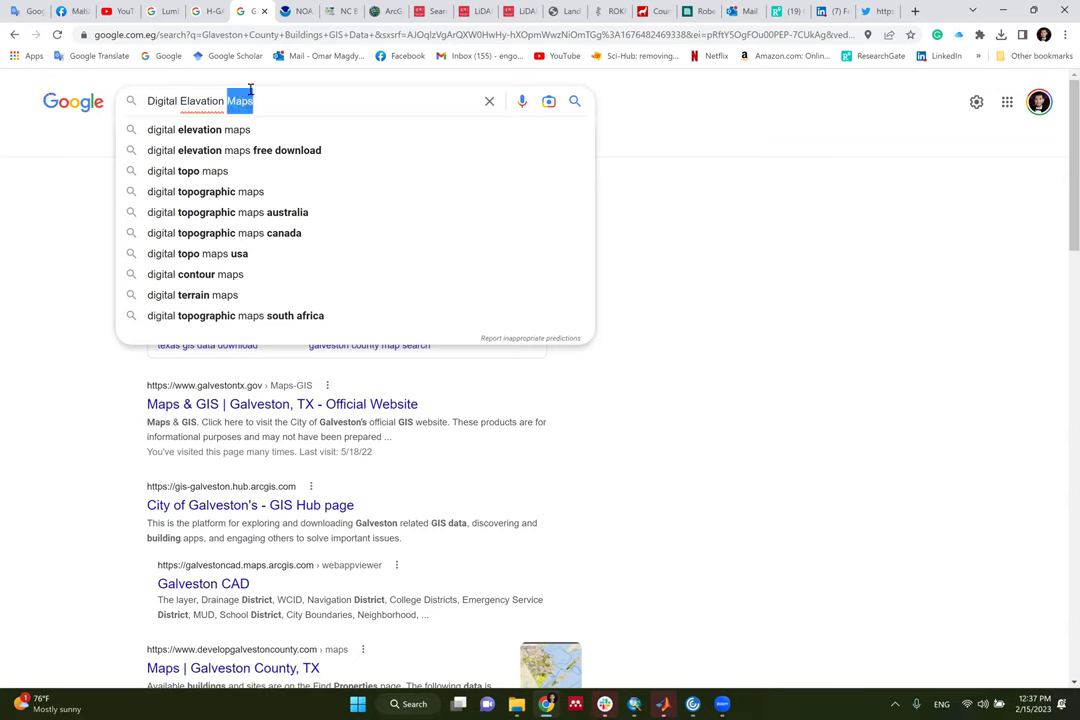
text(Rasters)
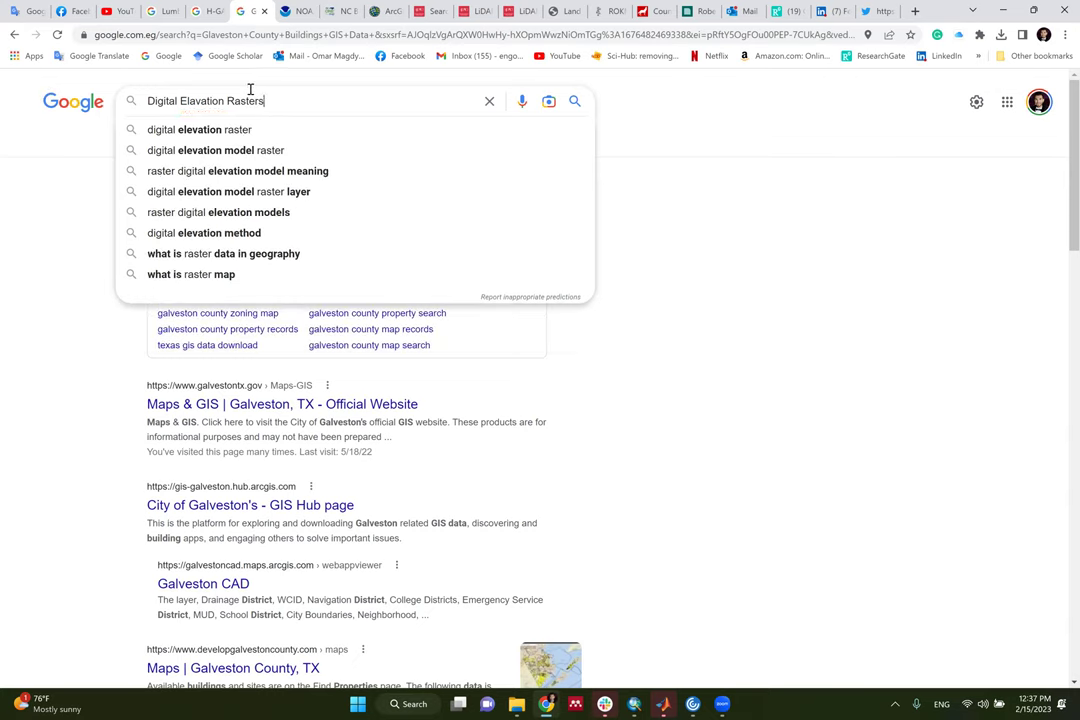
text( for )
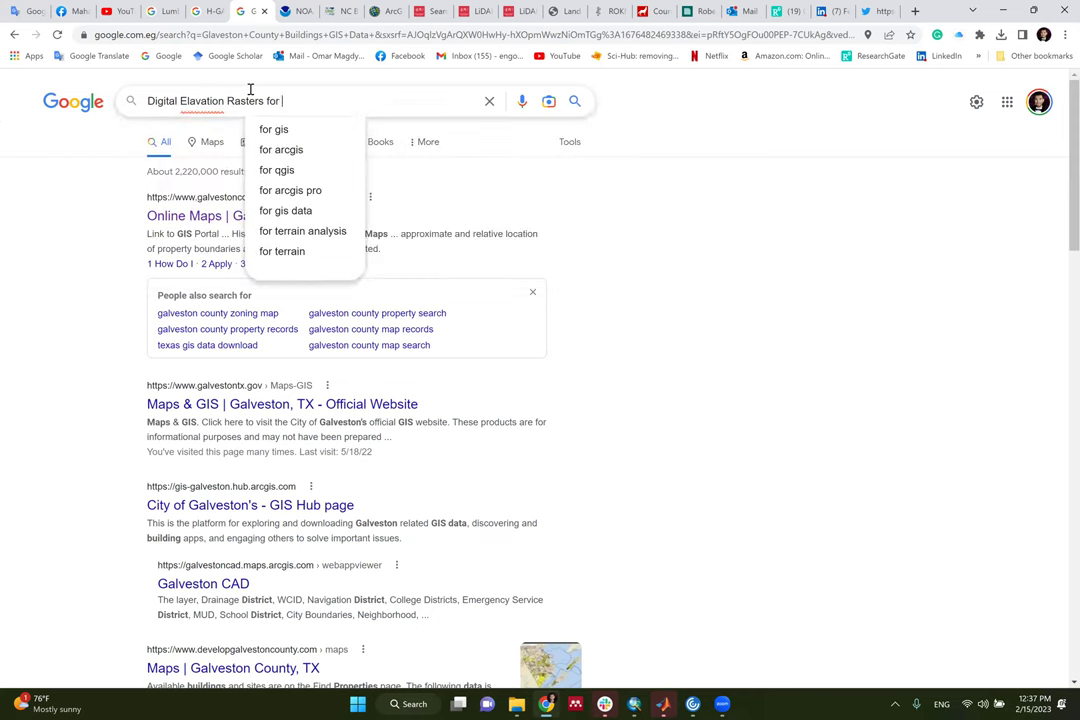
text(Gal)
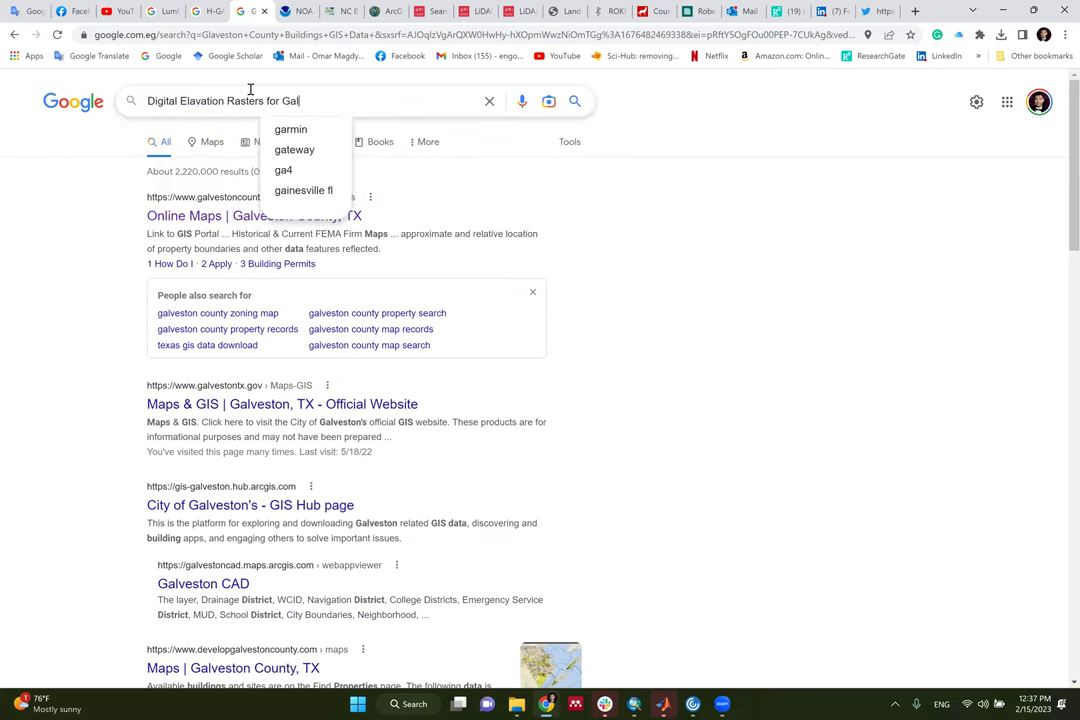
text(veston County)
key(Return)
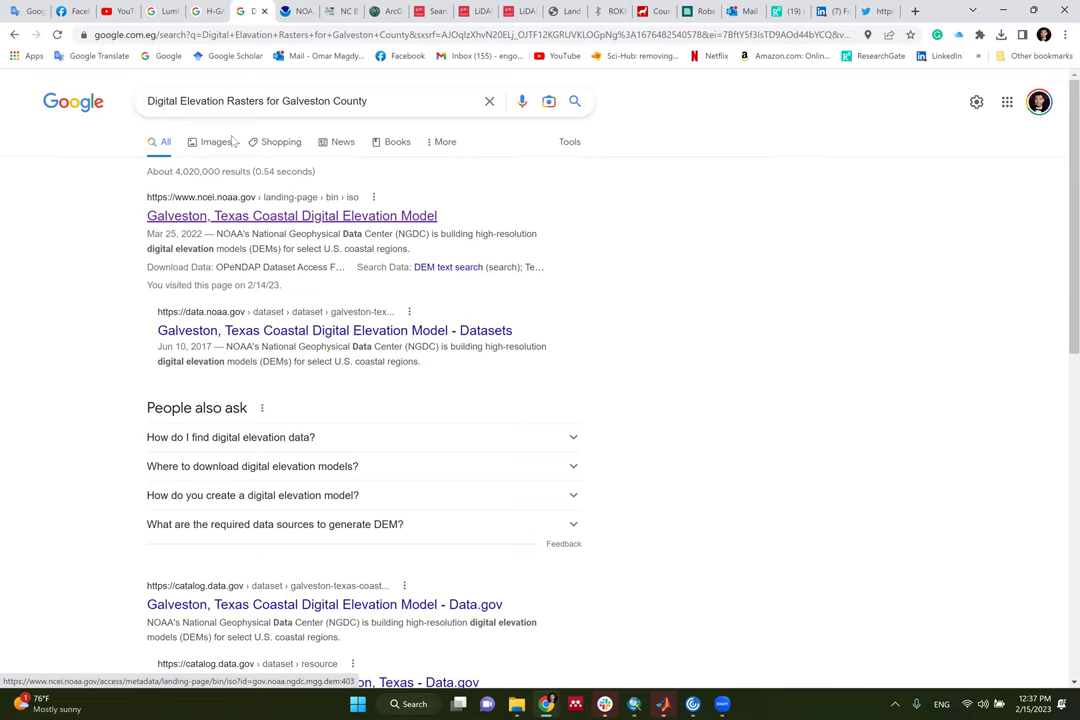
Open the "Galveston, Texas Coastal Digital Elevation Model" result in its own browser tab, view it, and return to the search results
click(300, 216)
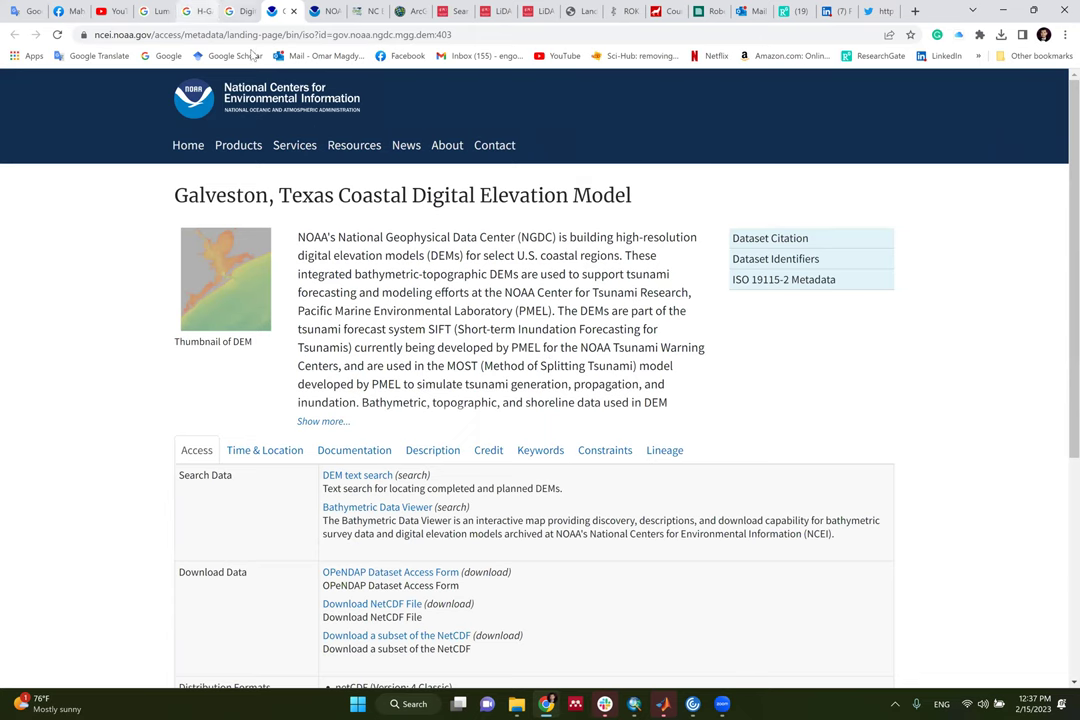
click(243, 11)
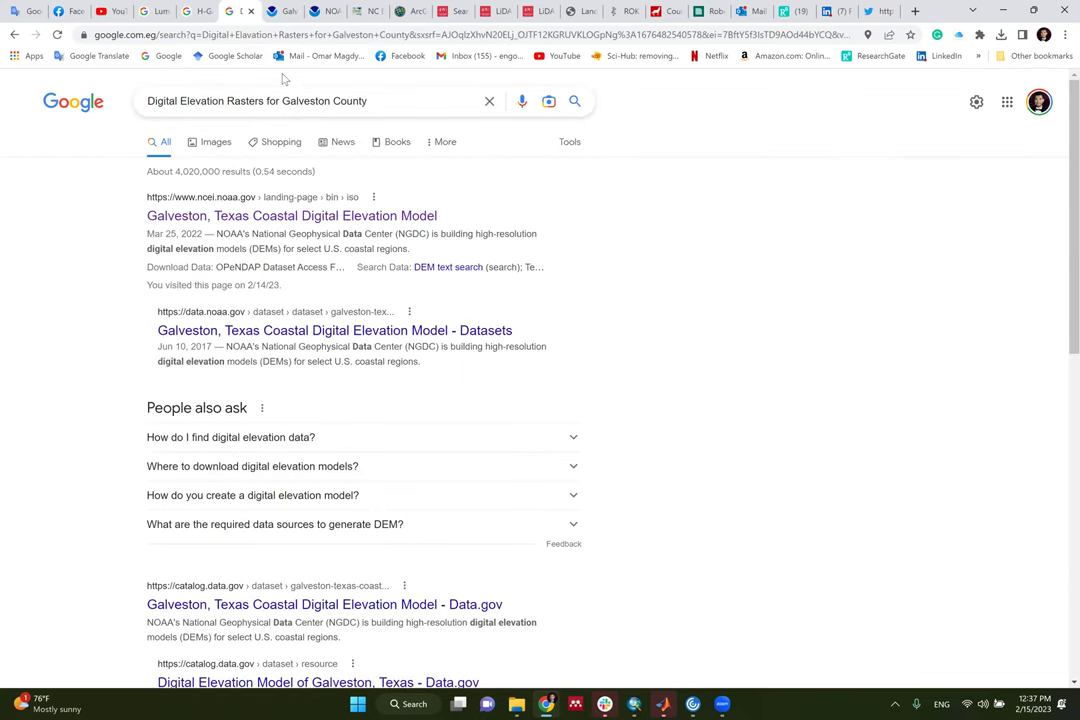
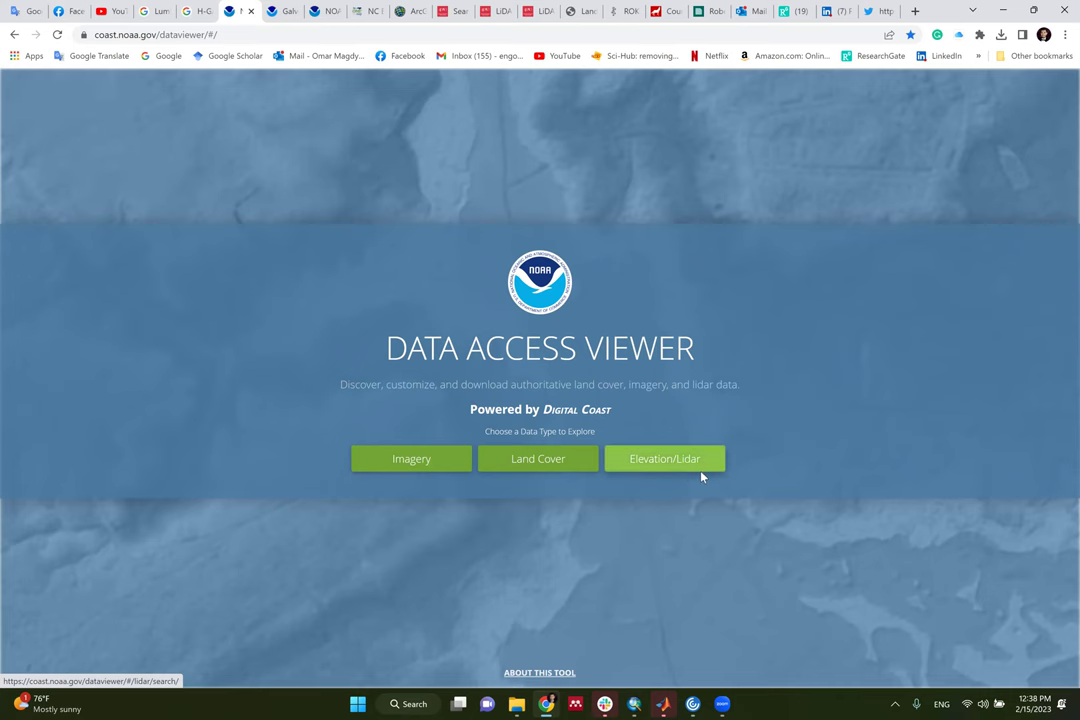
Explore the Elevation/Lidar data type in the NOAA Data Access Viewer and search for datasets covering "Galveston, Texas, USA"
click(700, 464)
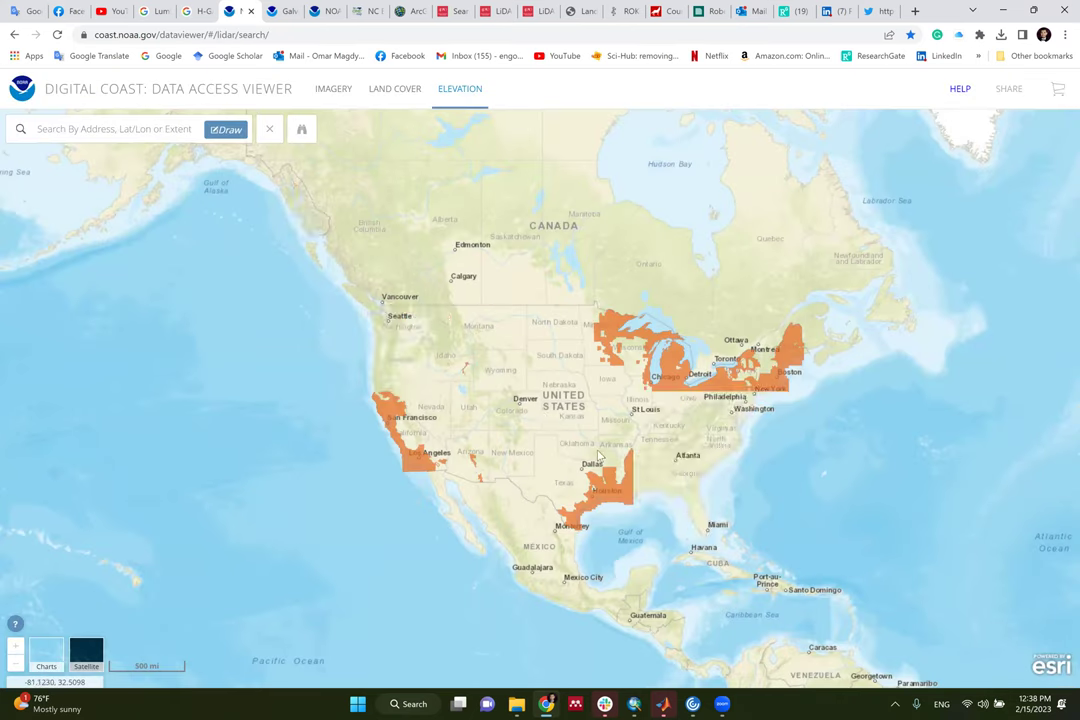
click(95, 129)
text(Glavest)
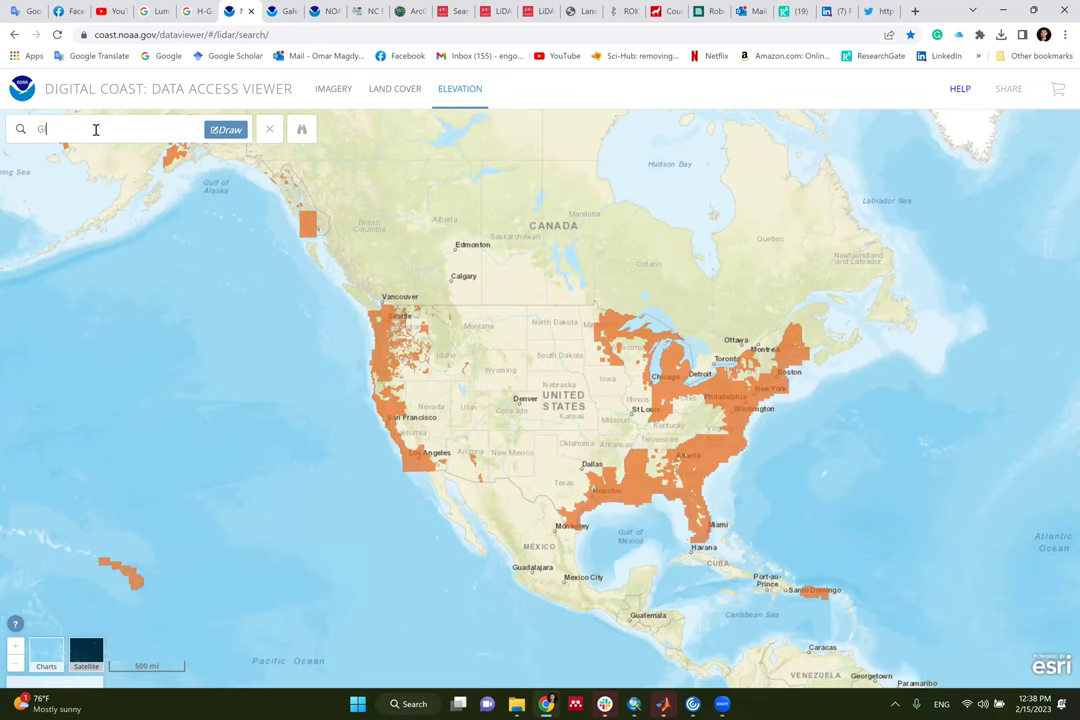
key(BackSpace)
key(BackSpace)
key(BackSpace)
key(BackSpace)
key(BackSpace)
key(BackSpace)
key(BackSpace)
text(Gal)
key(BackSpace)
text(lveston,)
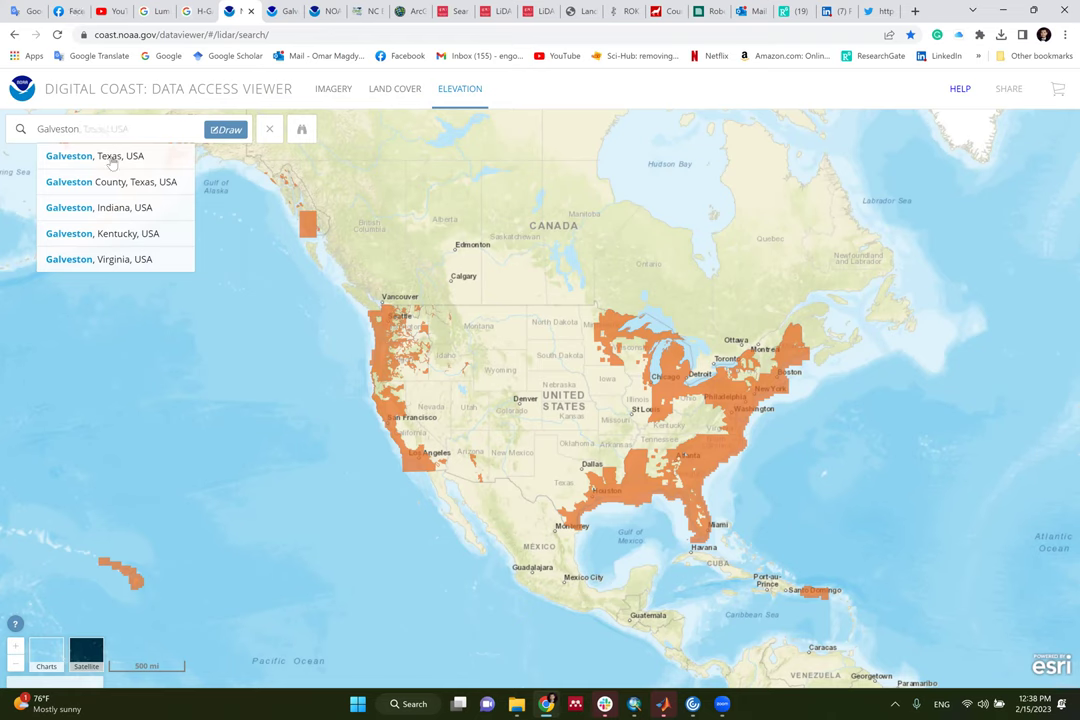
click(108, 157)
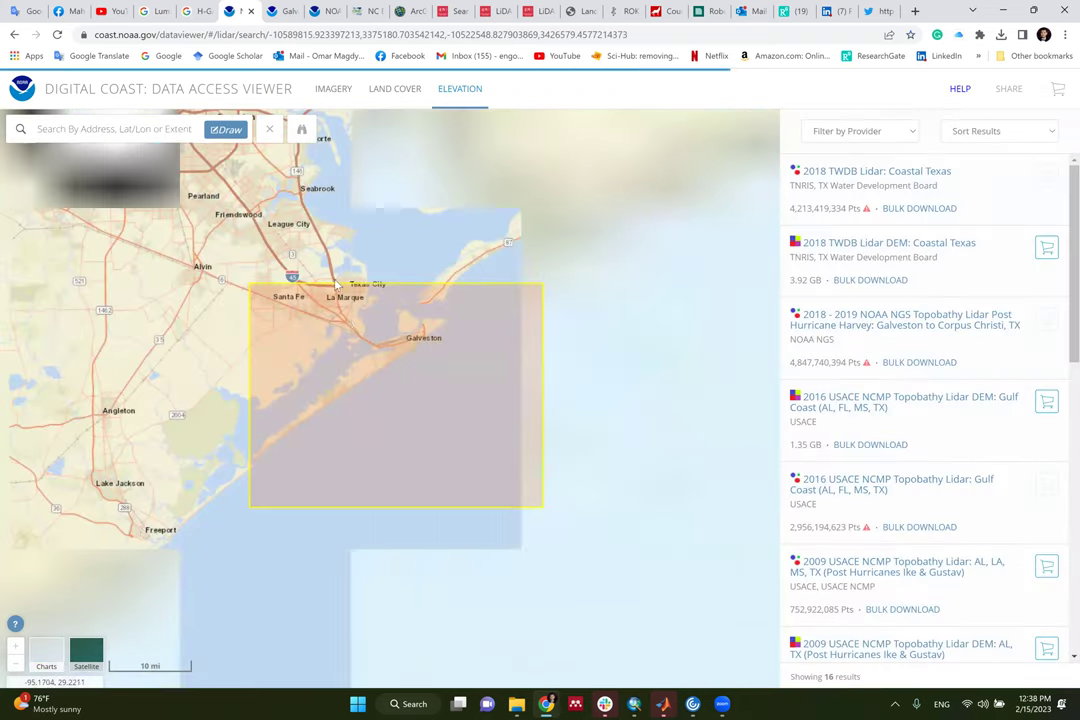
mouse_move(970, 199)
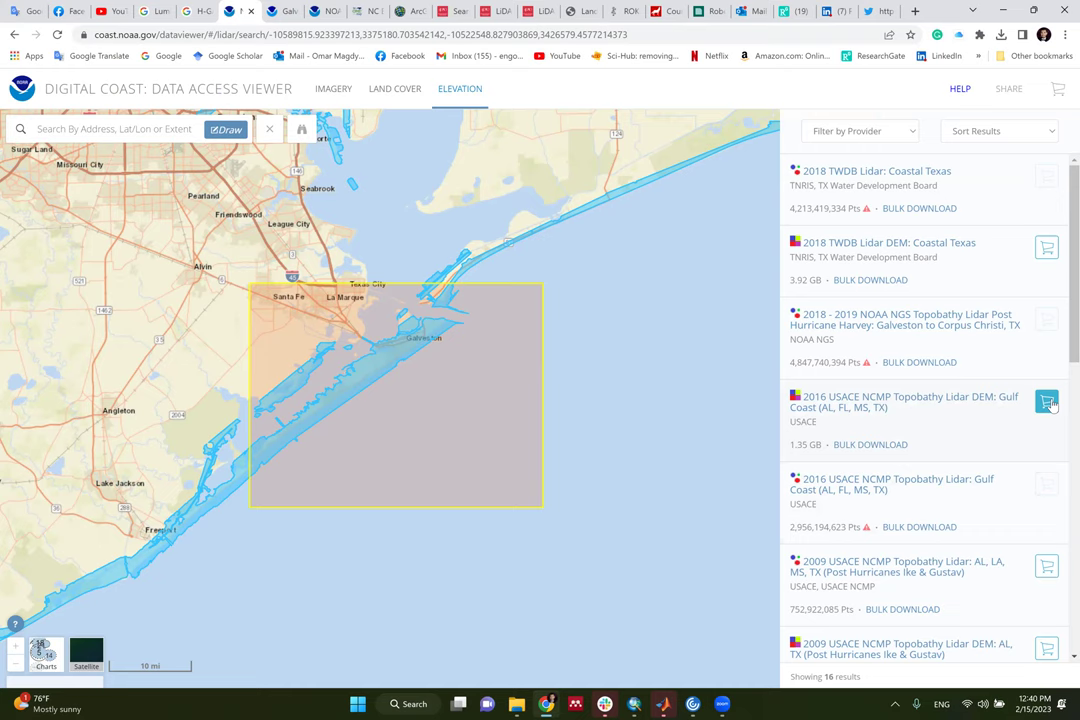
Go to the "H-GAC Galveston Data" Google results and search for "DEM USGS" instead
click(205, 9)
drag(258, 101, 88, 99)
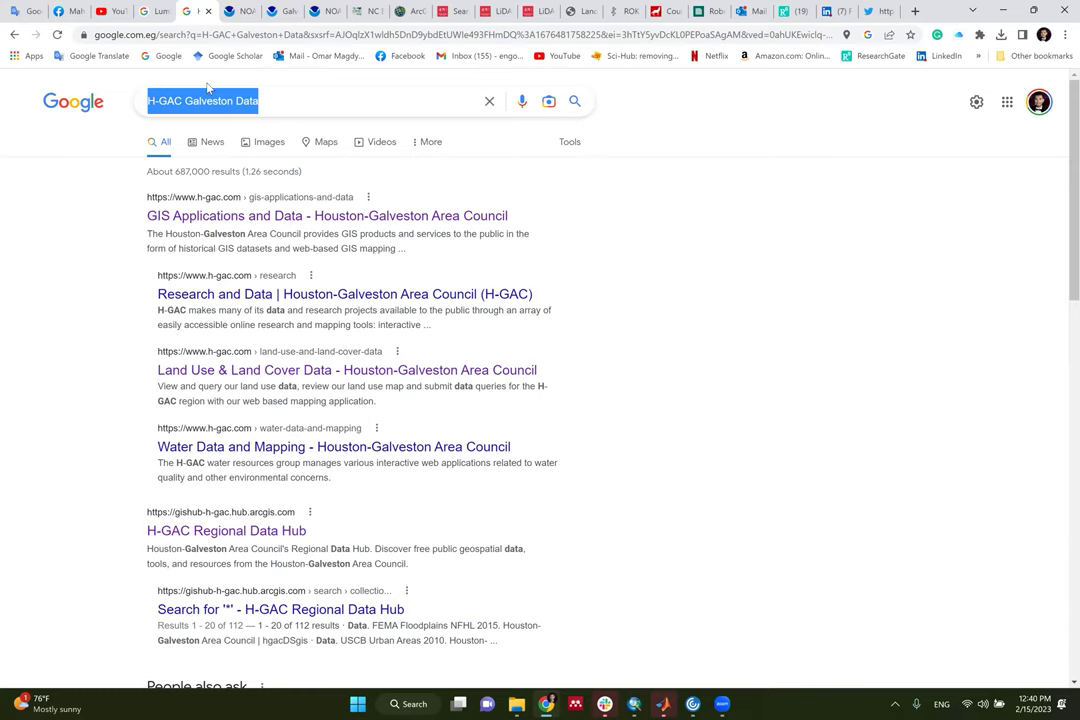
text(D)
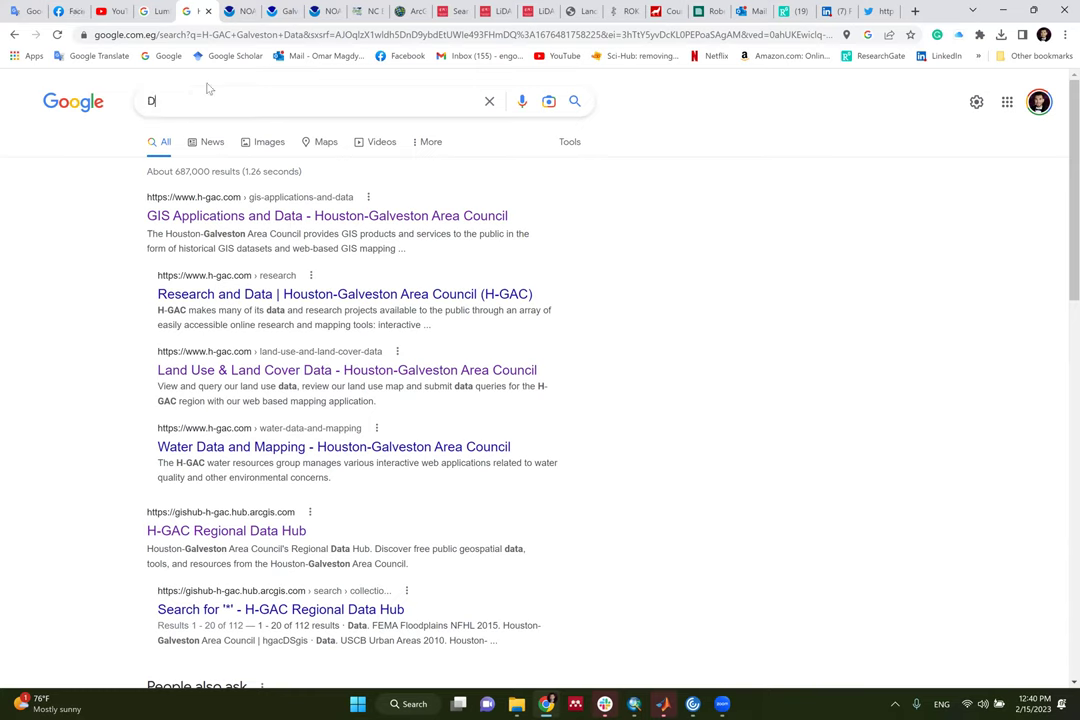
text(EM USGS)
key(Return)
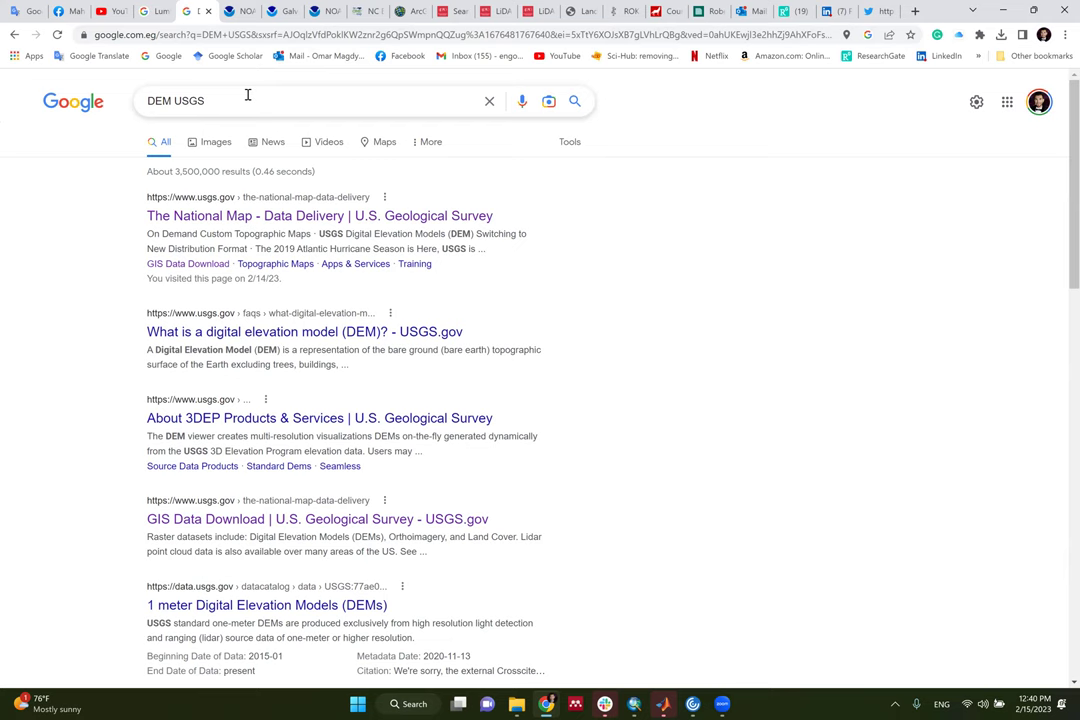
click(237, 101)
key(Return)
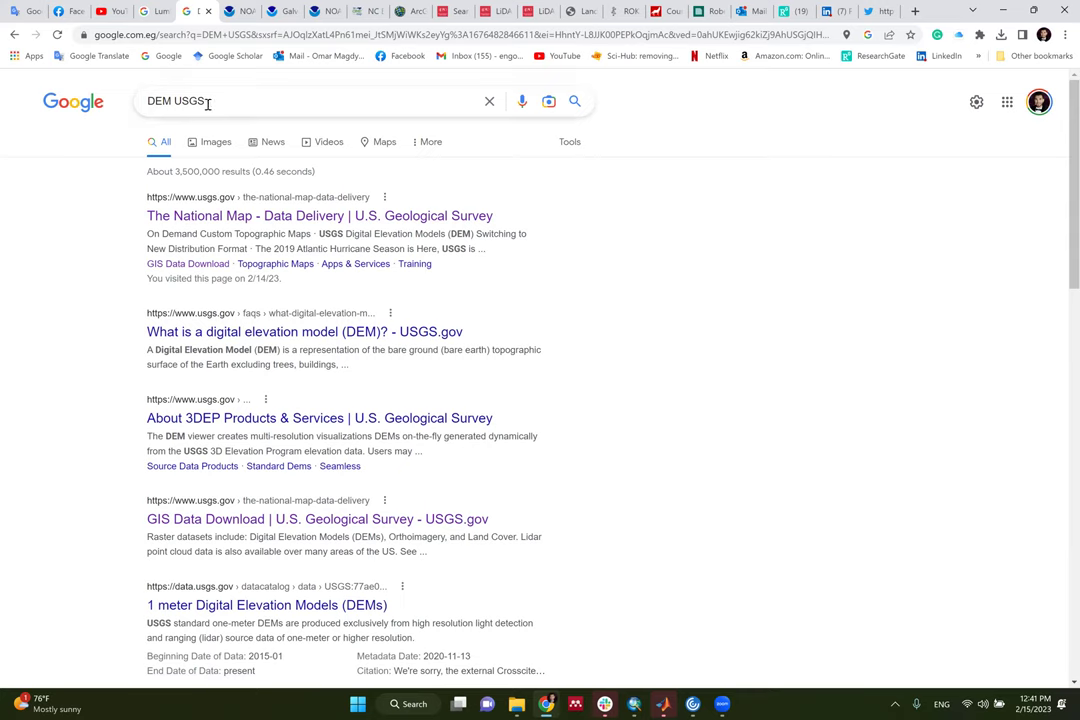
Open the USGS "The National Map - Data Delivery" result in its own browser tab and look through its Topographic Maps page
middle_click(220, 215)
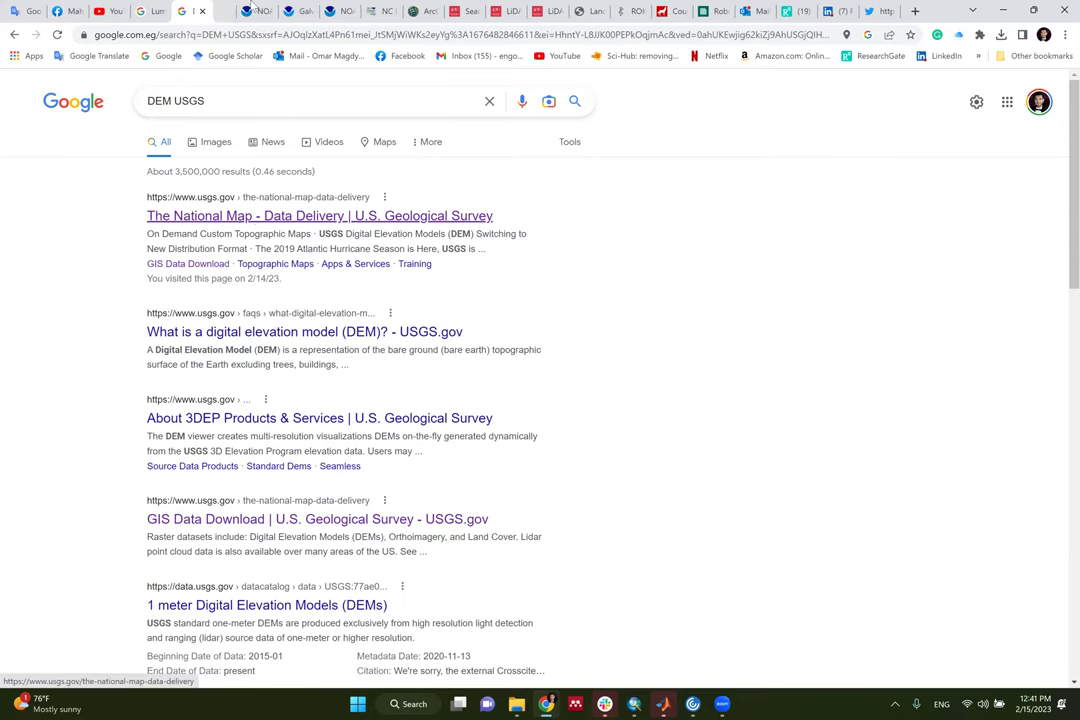
click(238, 14)
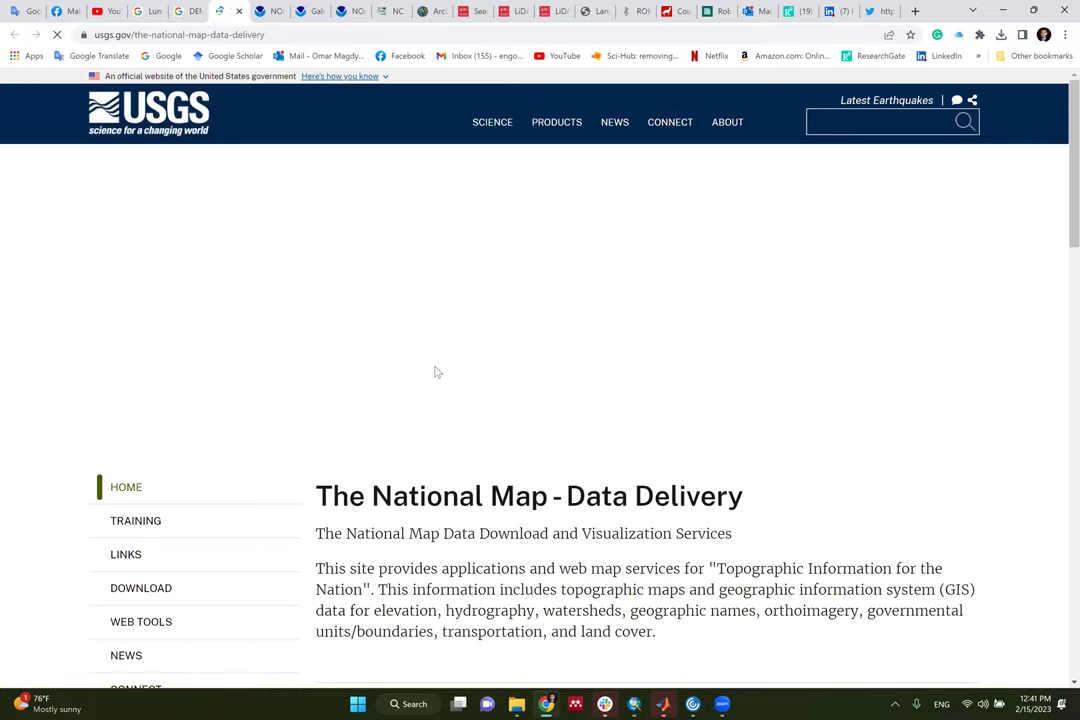
scroll(418, 440, down, 4)
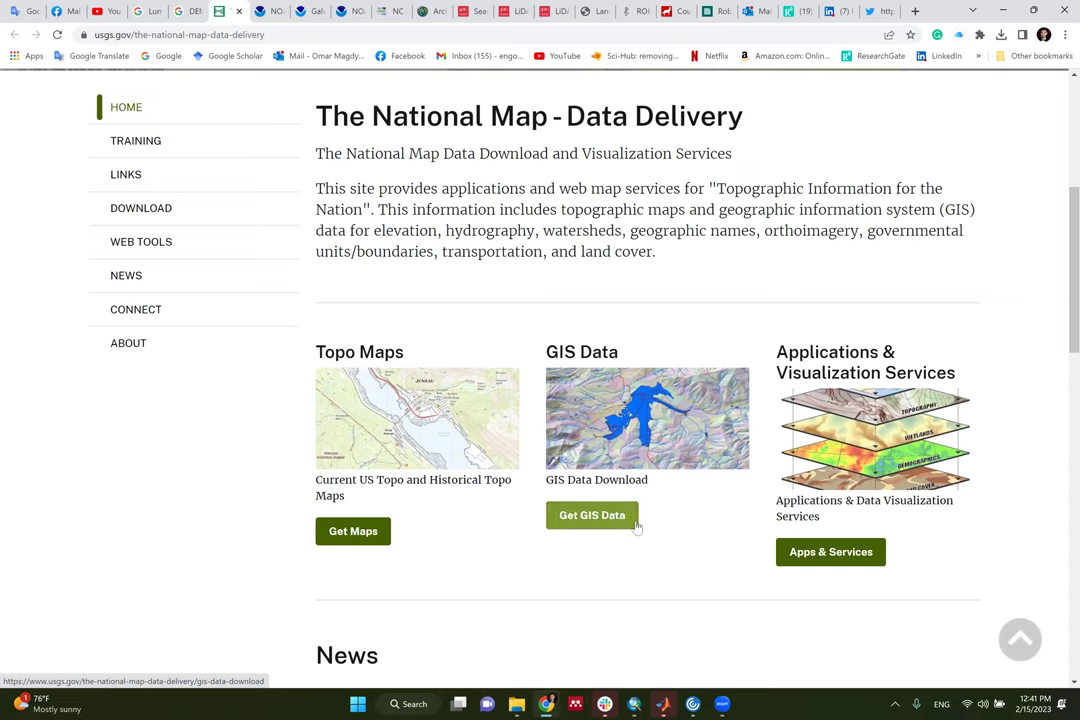
click(375, 538)
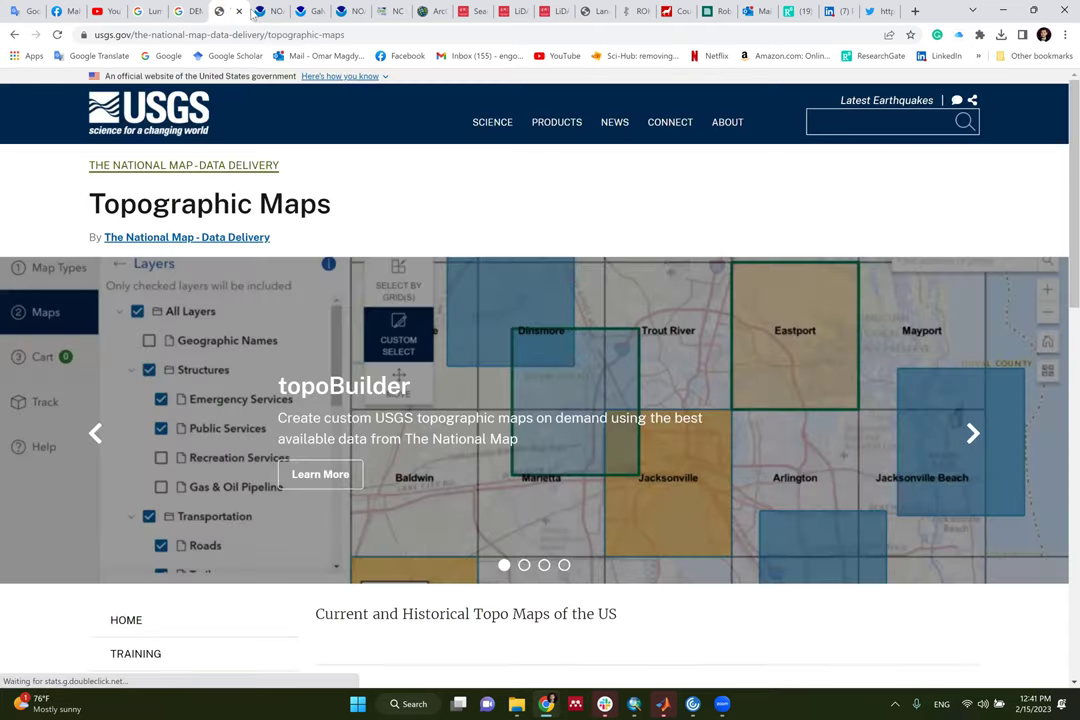
scroll(350, 345, down, 5)
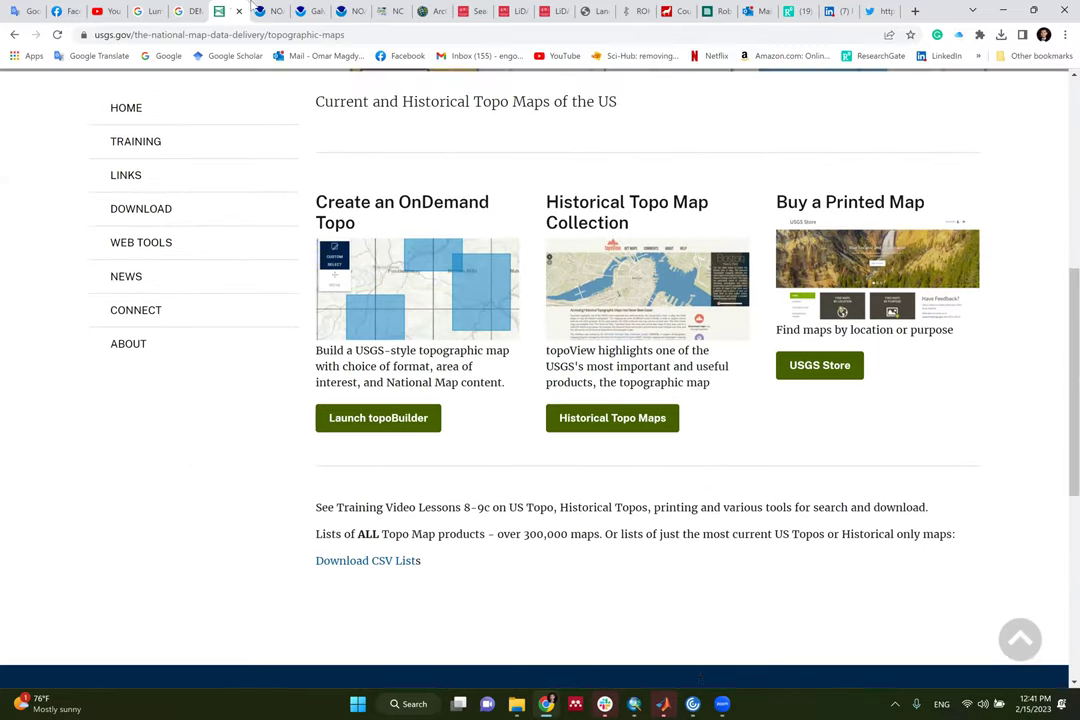
scroll(350, 345, up, 4)
Return to the DEM USGS results and open the "1 meter Digital Elevation Models (DEMs)" result in its own browser tab to examine it
click(190, 10)
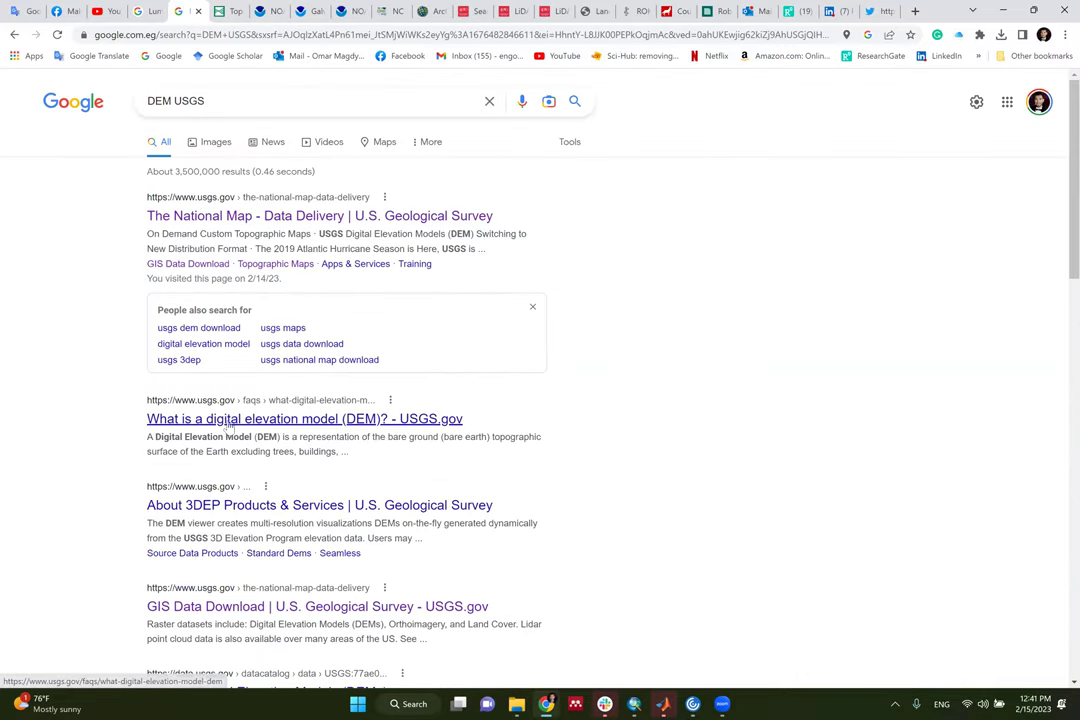
scroll(262, 300, down, 2)
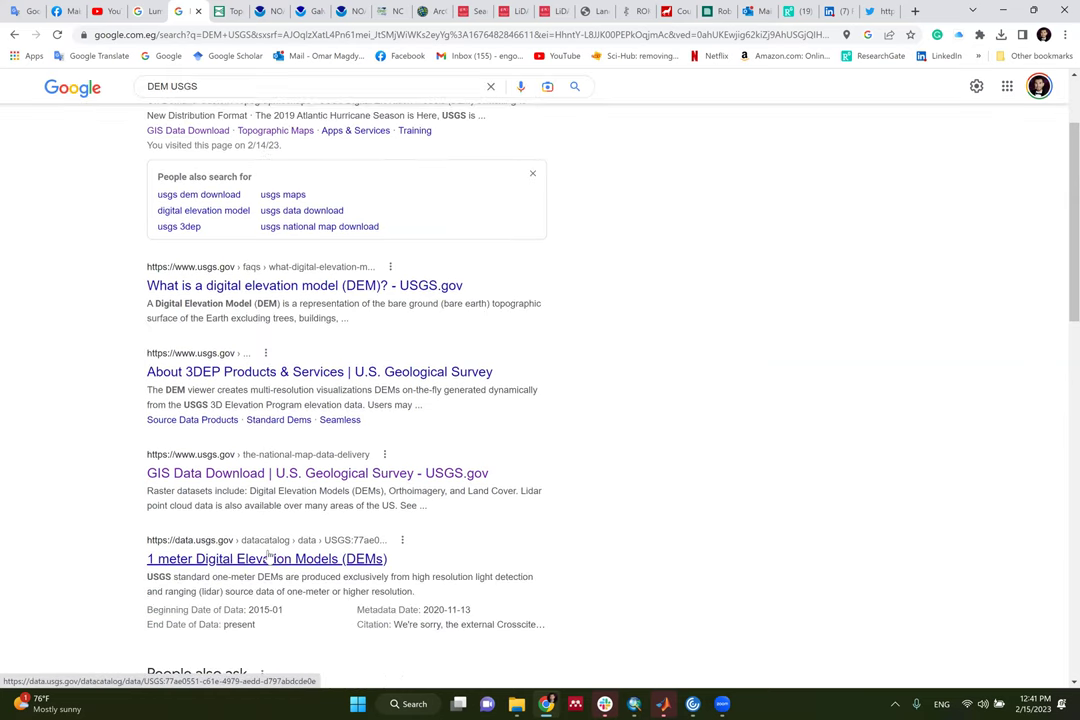
middle_click(270, 558)
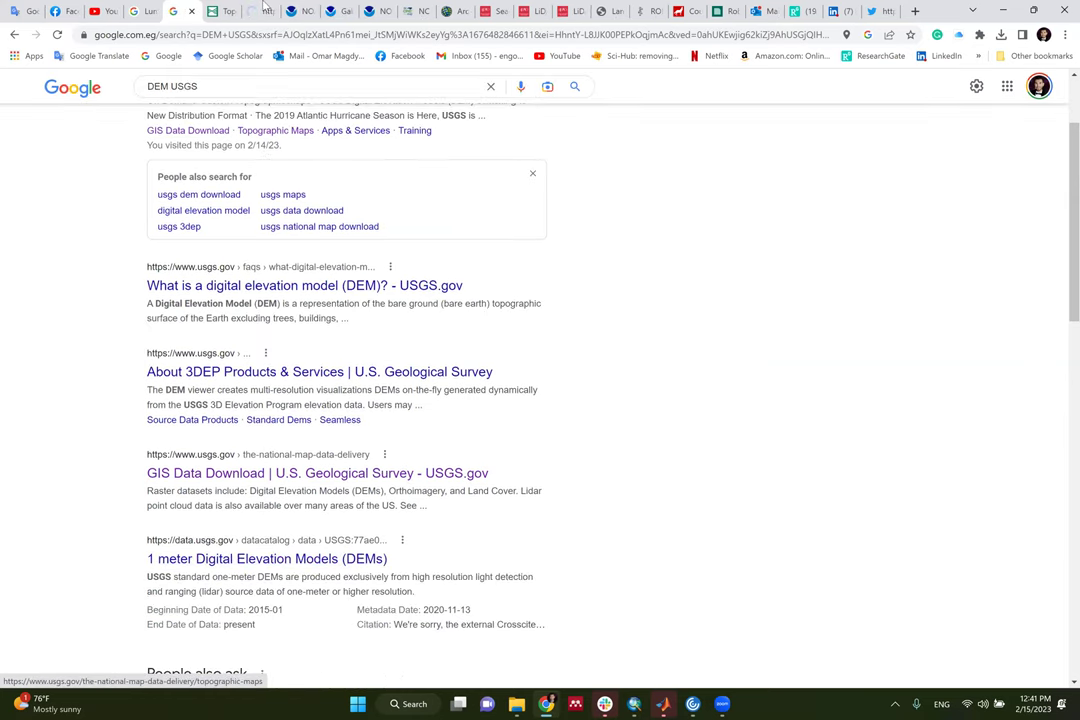
click(263, 10)
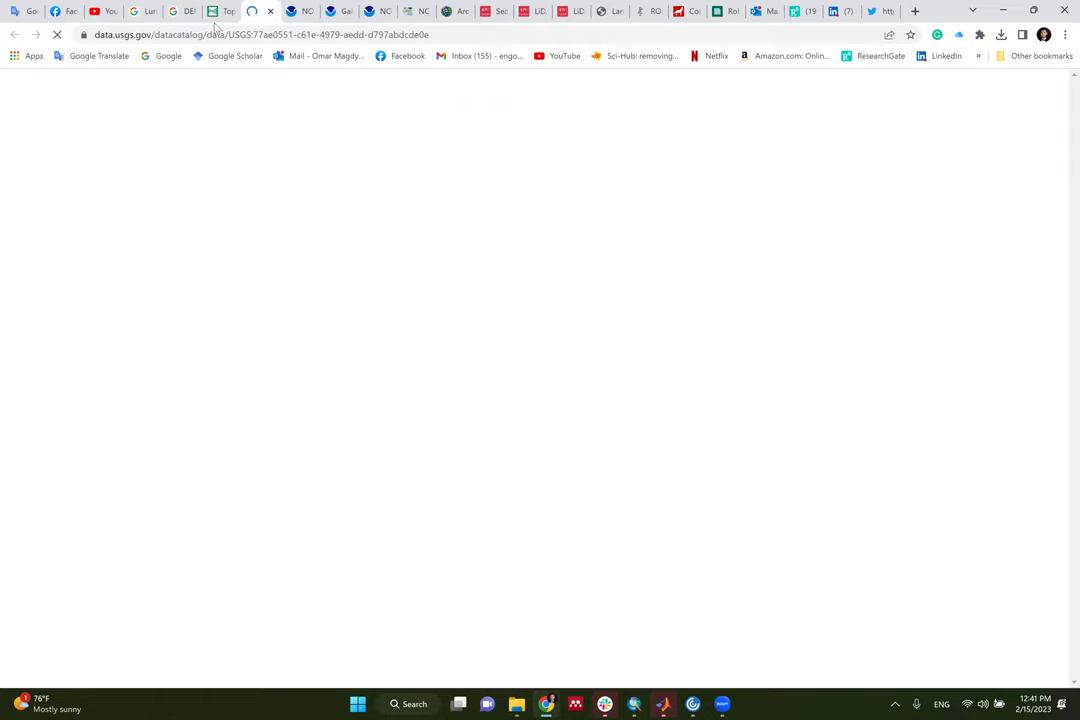
click(183, 10)
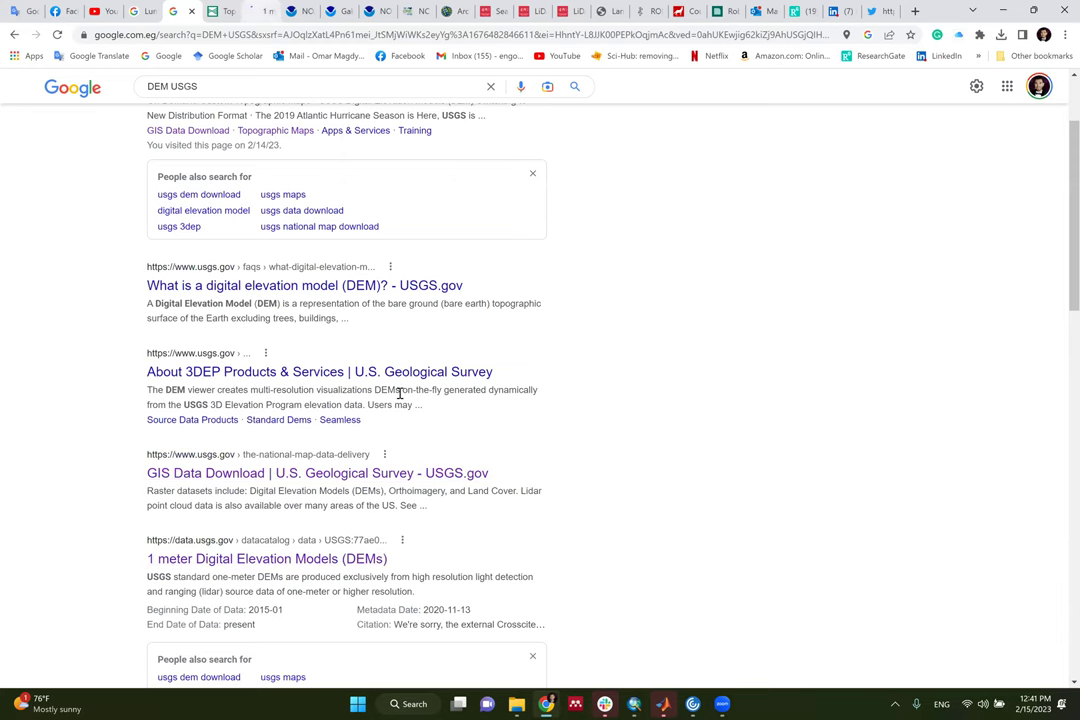
key(ctrl+Tab)
key(ctrl+Tab)
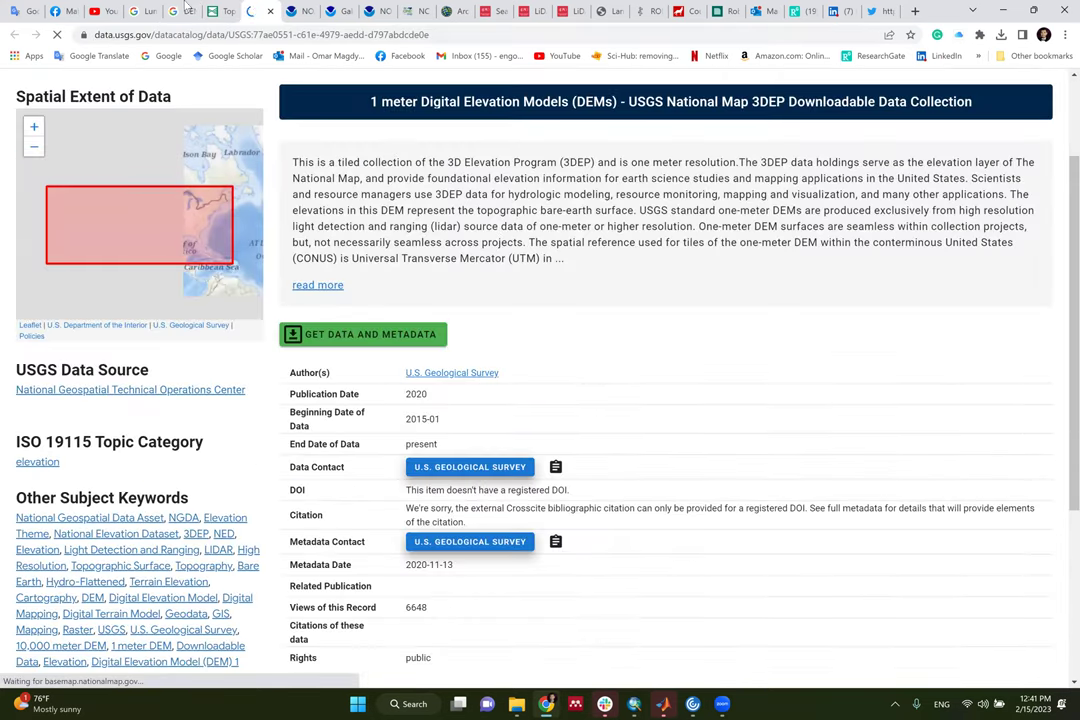
scroll(260, 150, down, 1)
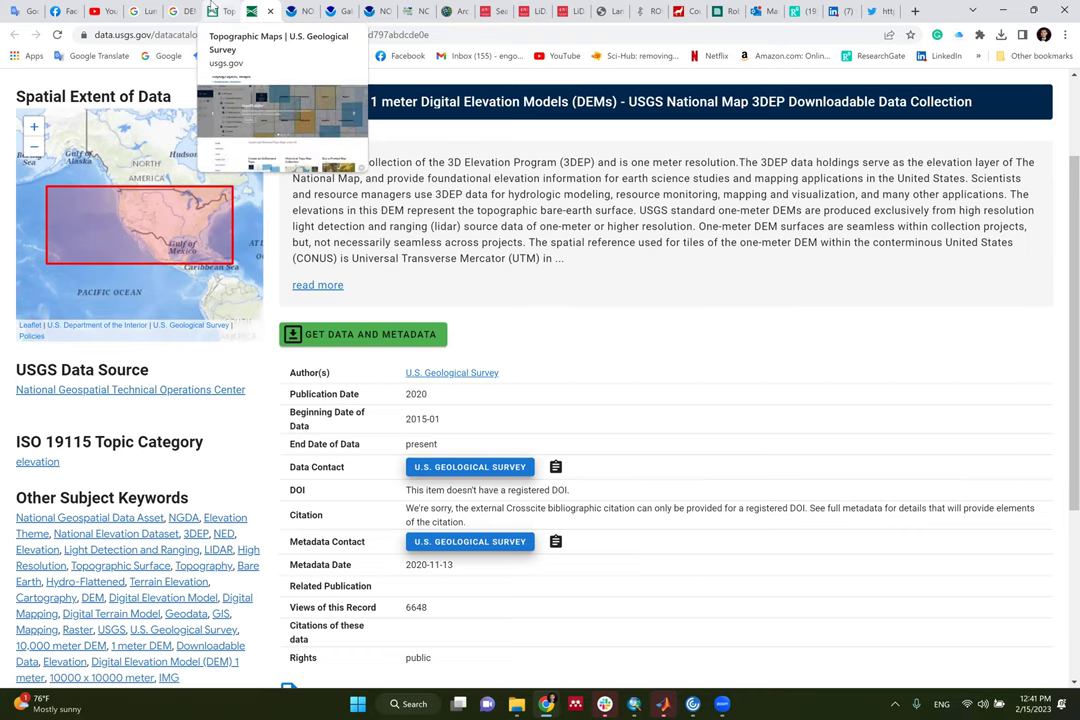
Revisit the USGS Topographic Maps page and look over its map options
click(216, 10)
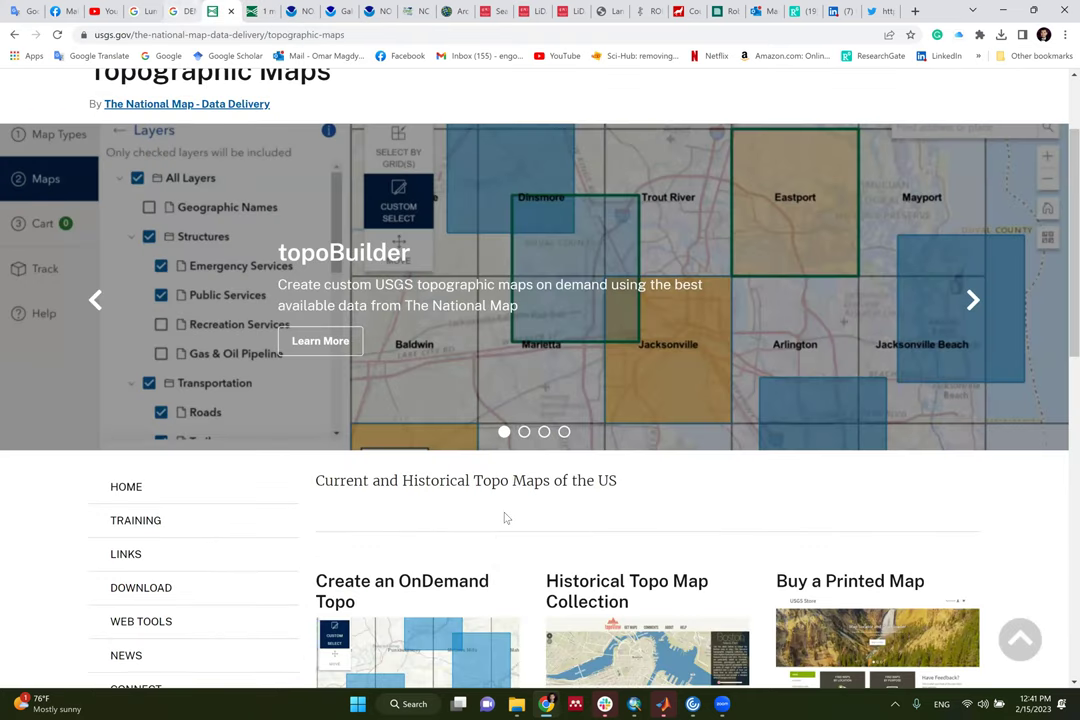
scroll(506, 517, down, 1)
scroll(505, 517, down, 1)
Return to the DEM USGS results and search Google for "USGS Elevation data" instead
click(178, 10)
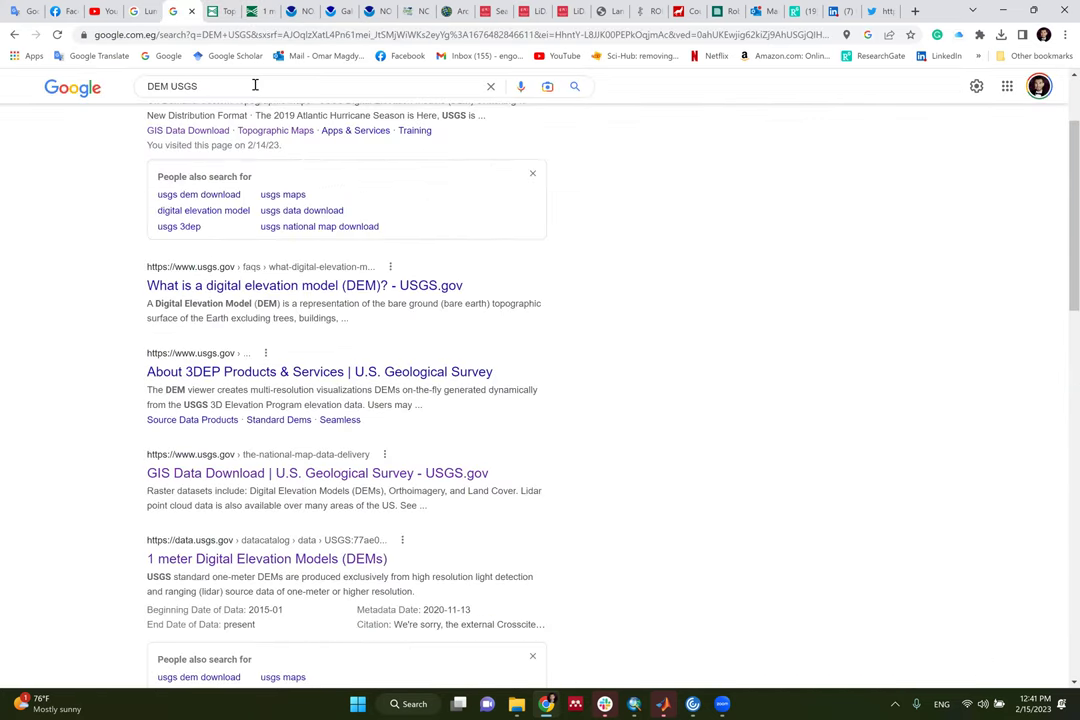
scroll(237, 91, up, 2)
click(163, 101)
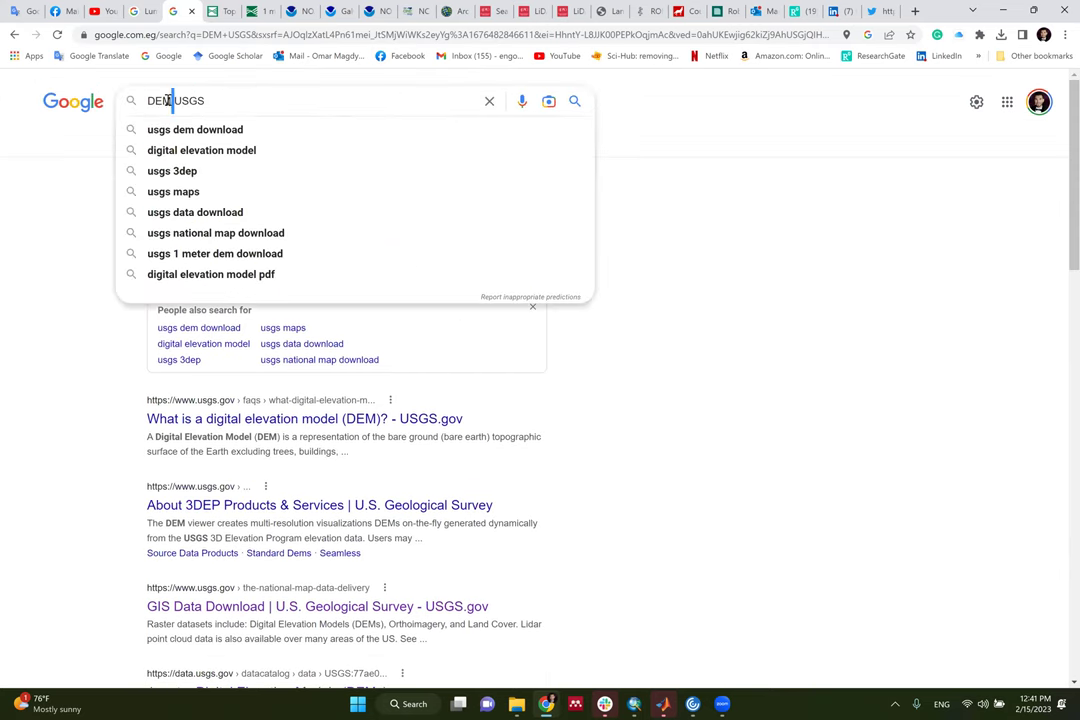
double_click(163, 101)
key(BackSpace)
text(v)
text(E)
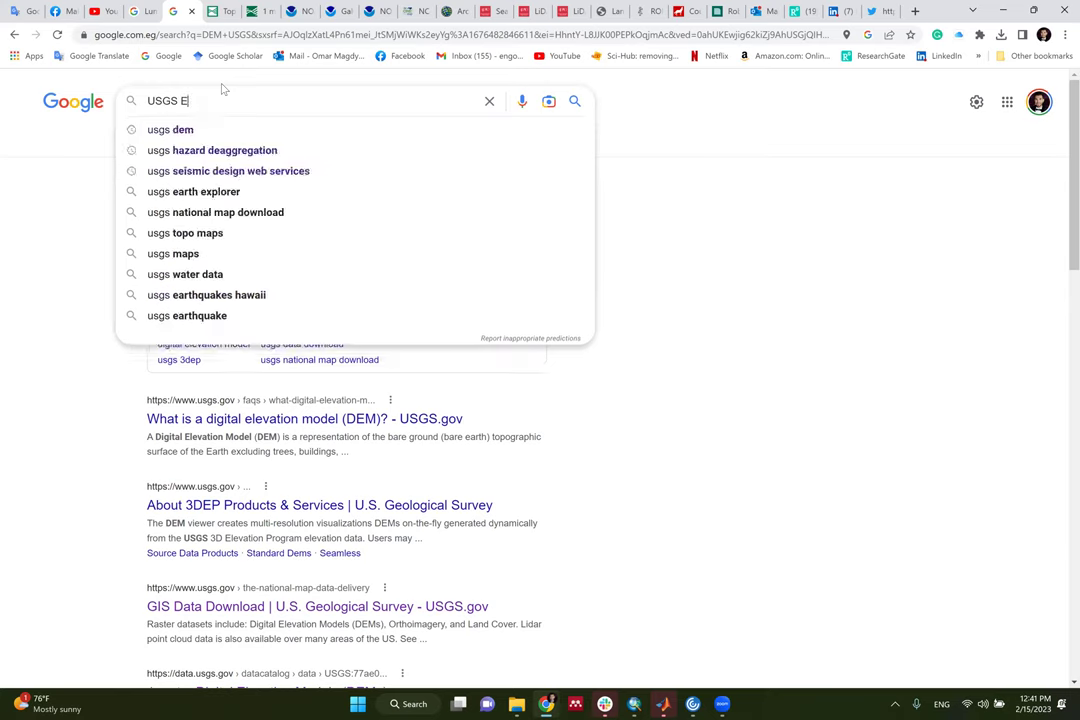
text(levation data)
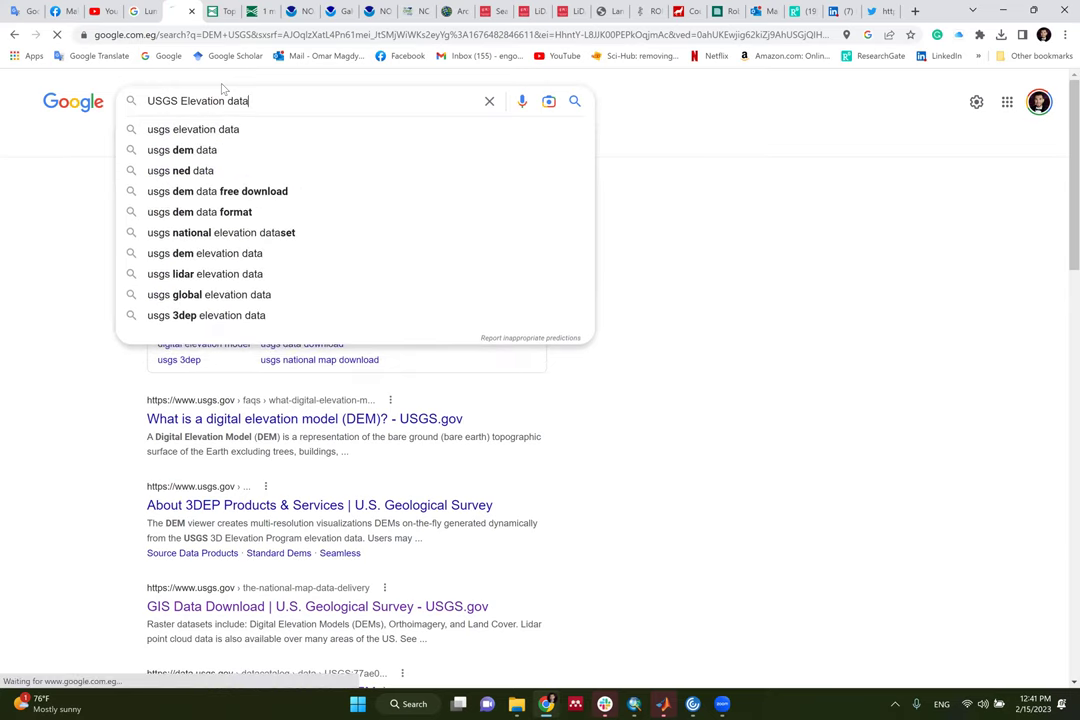
key(Return)
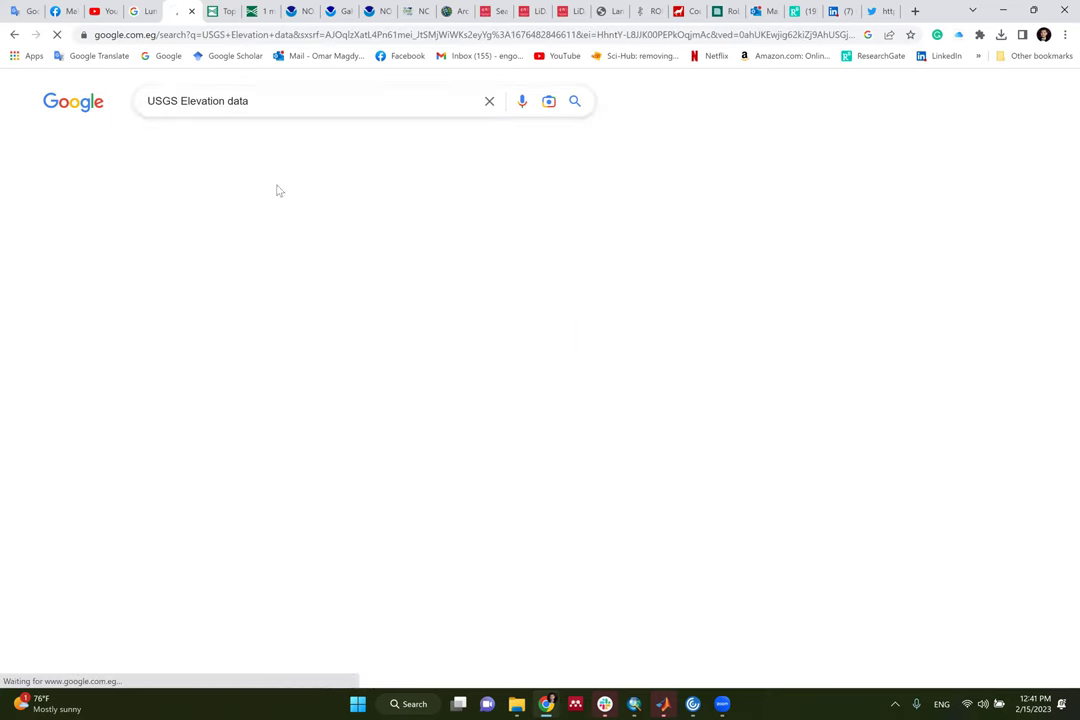
Open the USGS "GIS Data Download" result in its own browser tab, decline the survey, and look through the page's download options
middle_click(222, 198)
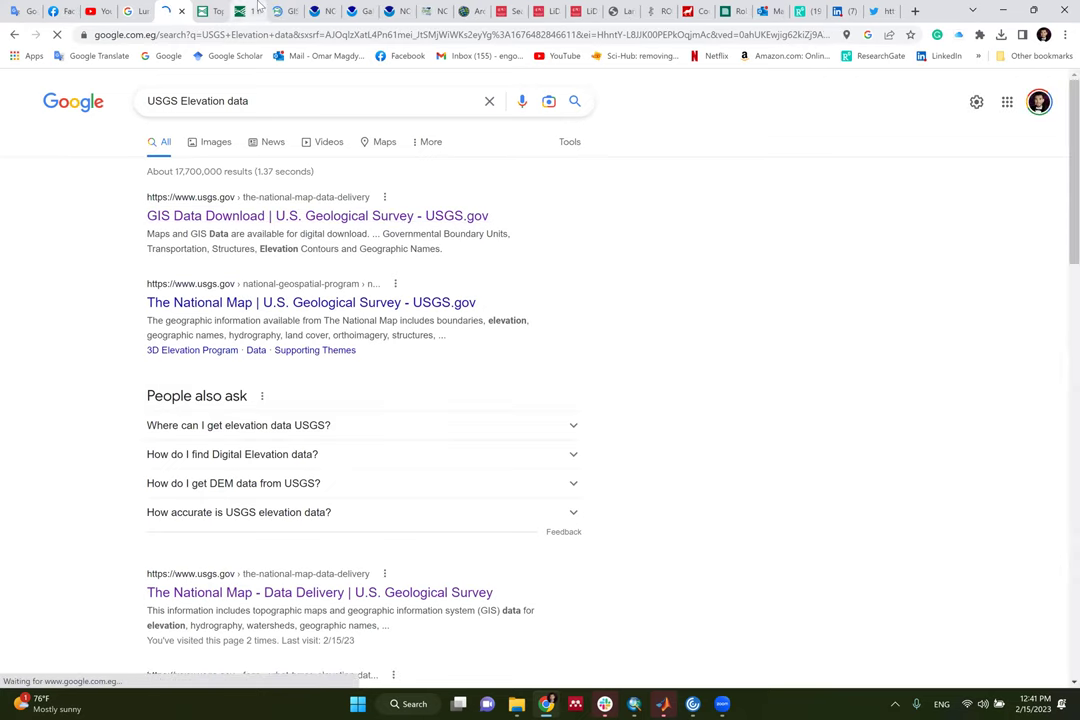
click(280, 11)
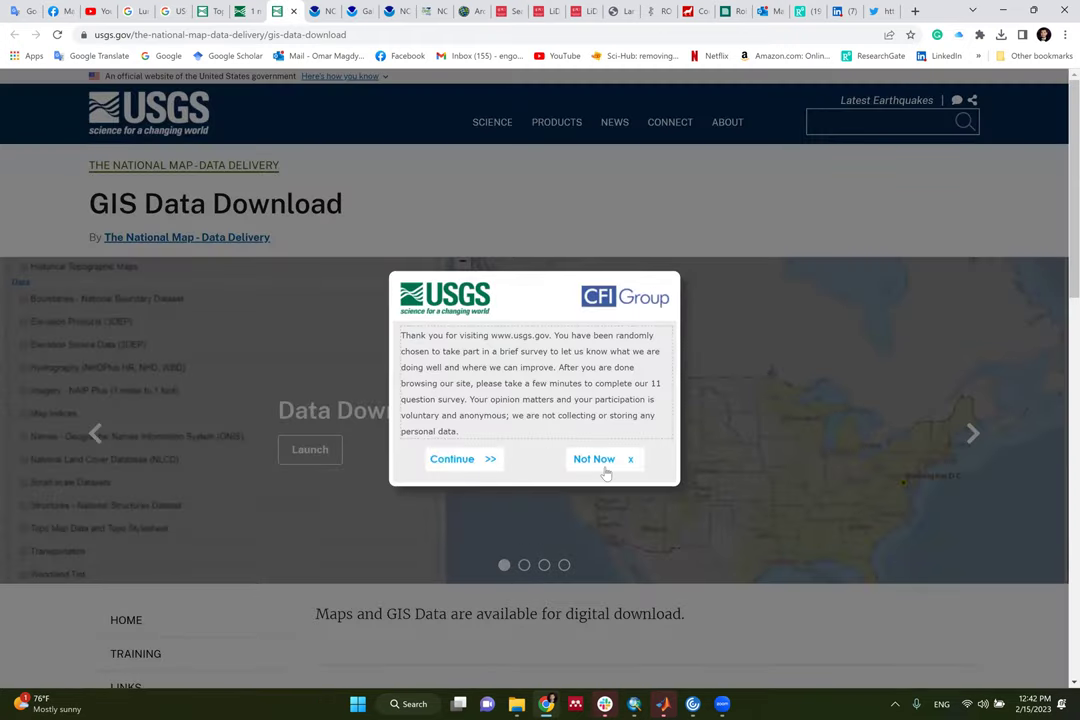
click(603, 468)
click(240, 247)
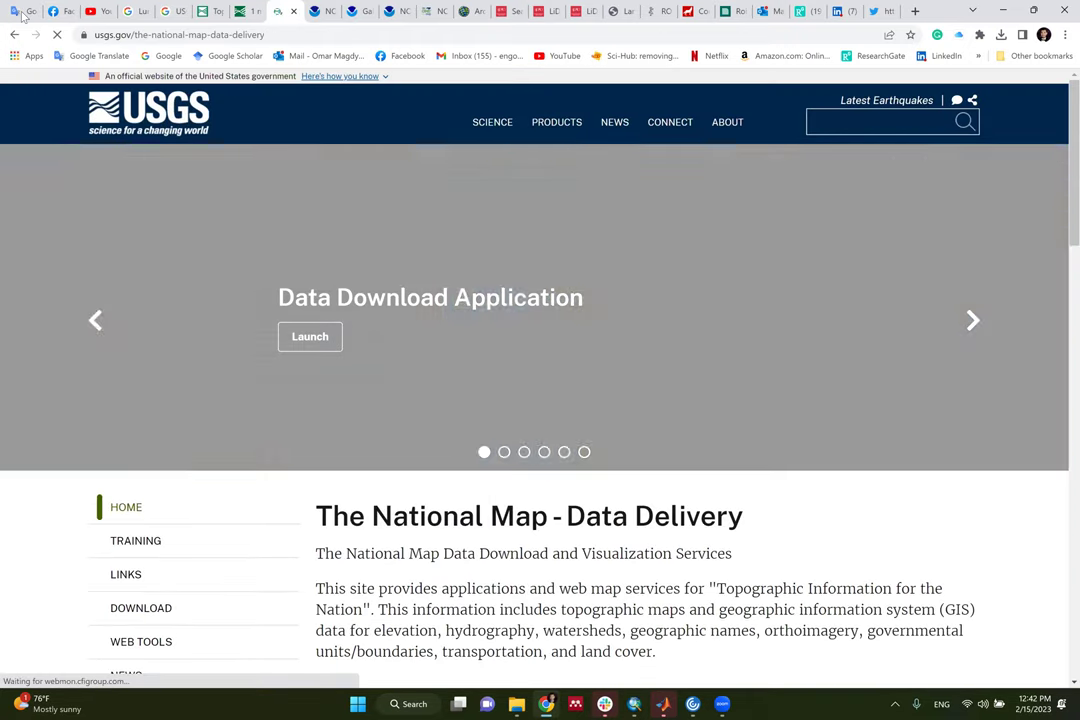
key(alt+Left)
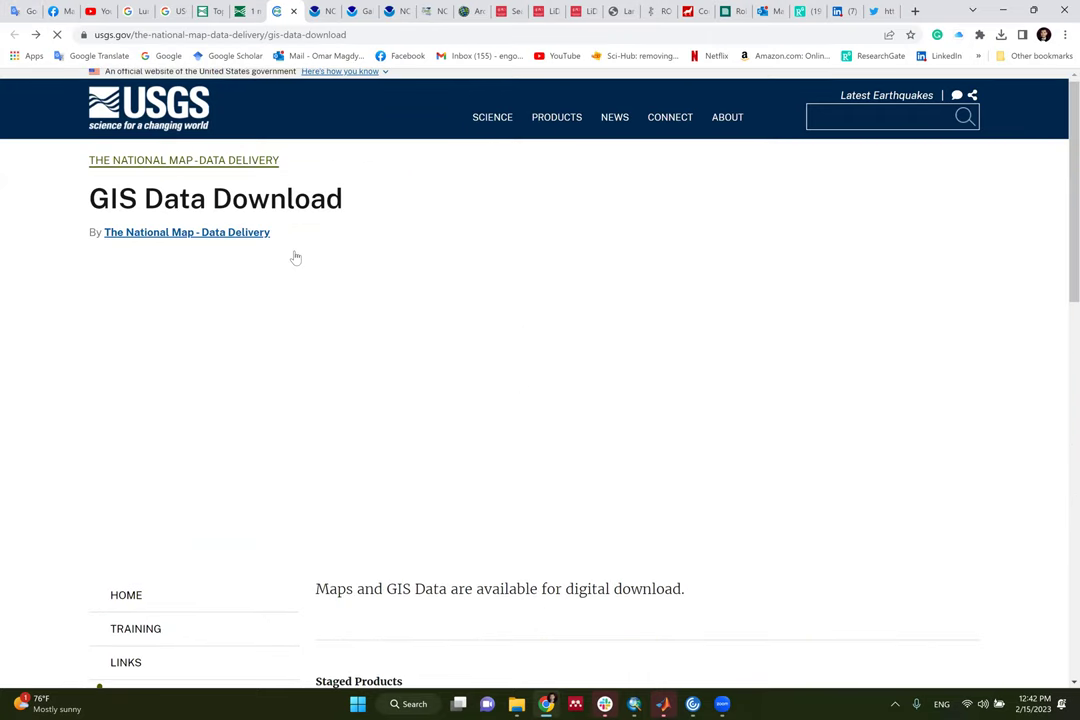
scroll(294, 259, down, 5)
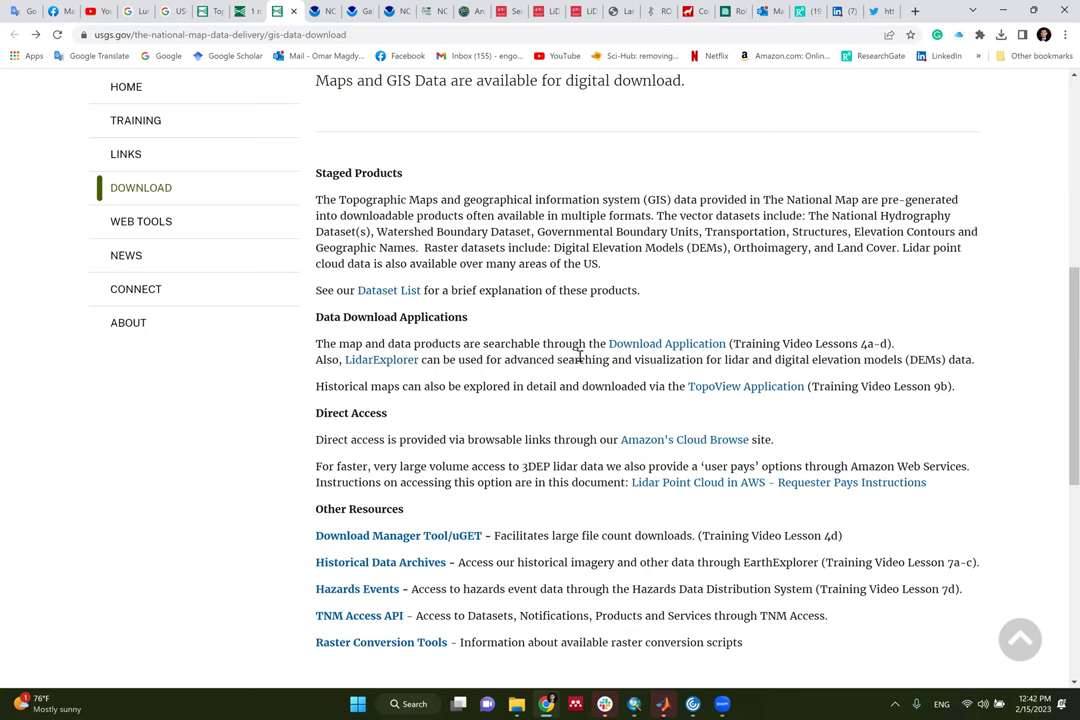
Open the TNM Download site from the GIS Links bookmark folder
click(977, 56)
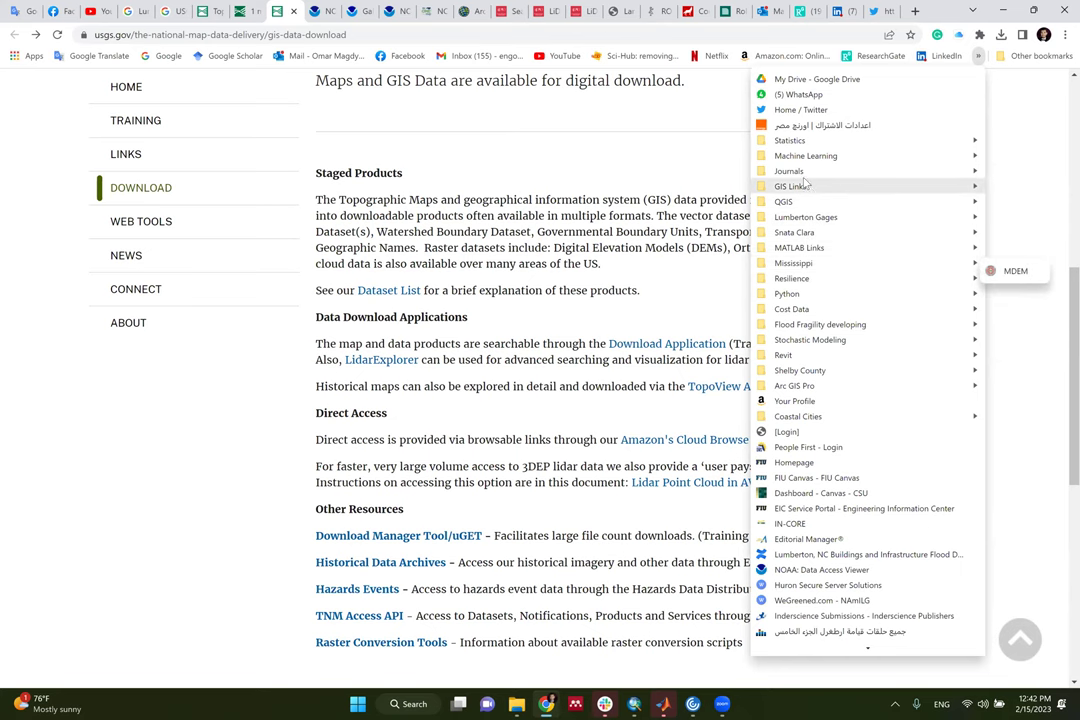
mouse_move(806, 184)
scroll(632, 273, down, 3)
scroll(632, 273, down, 8)
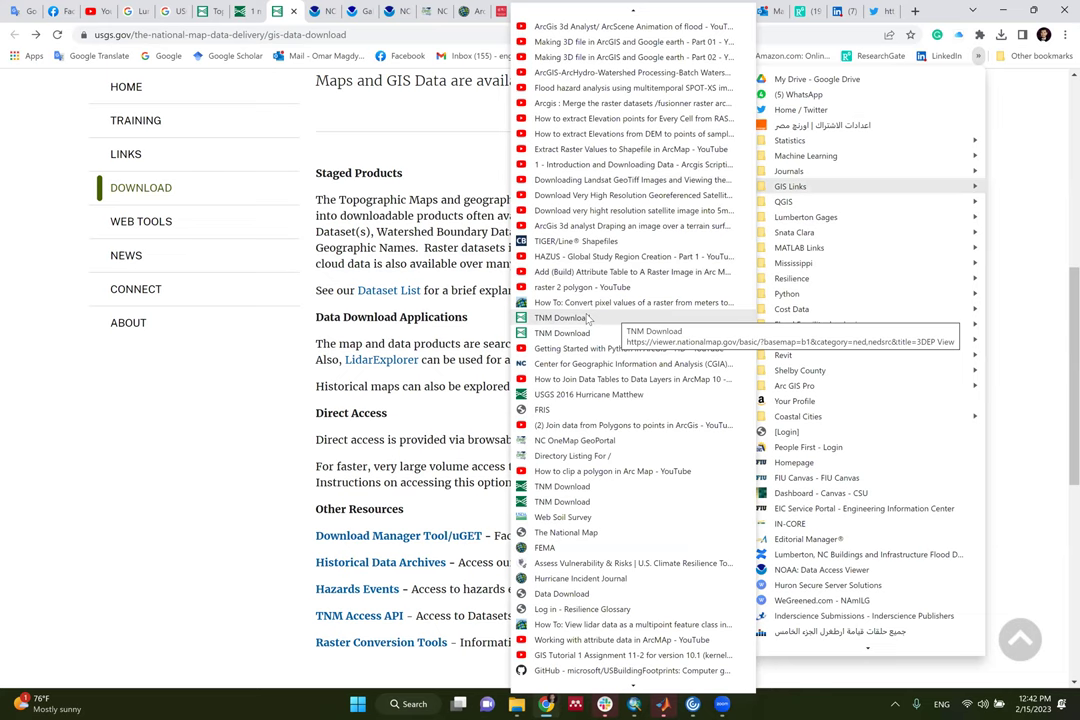
click(588, 318)
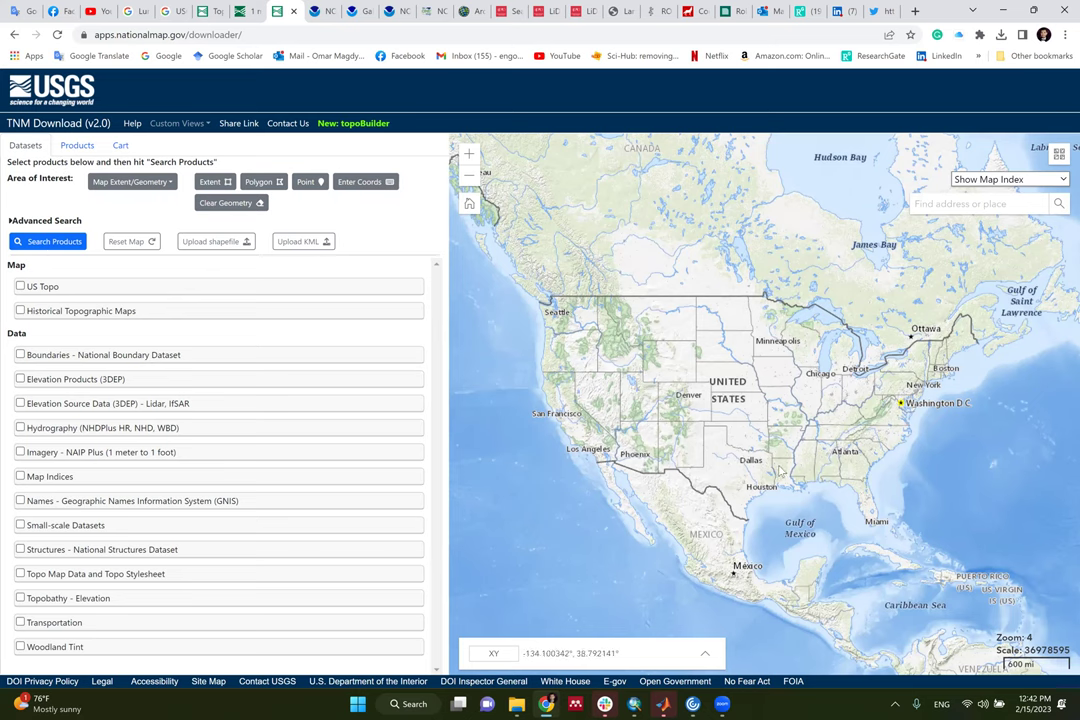
Frame the TNM Download map closely on Galveston Island as the search area
scroll(785, 488, up, 1)
scroll(766, 492, up, 2)
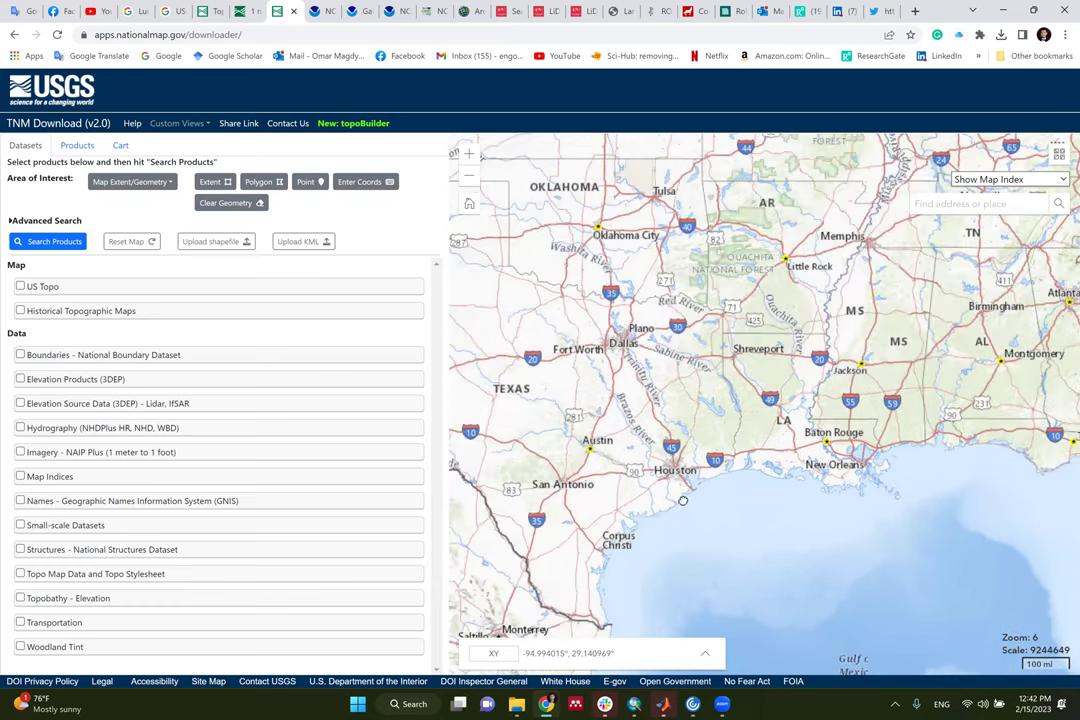
scroll(683, 500, up, 3)
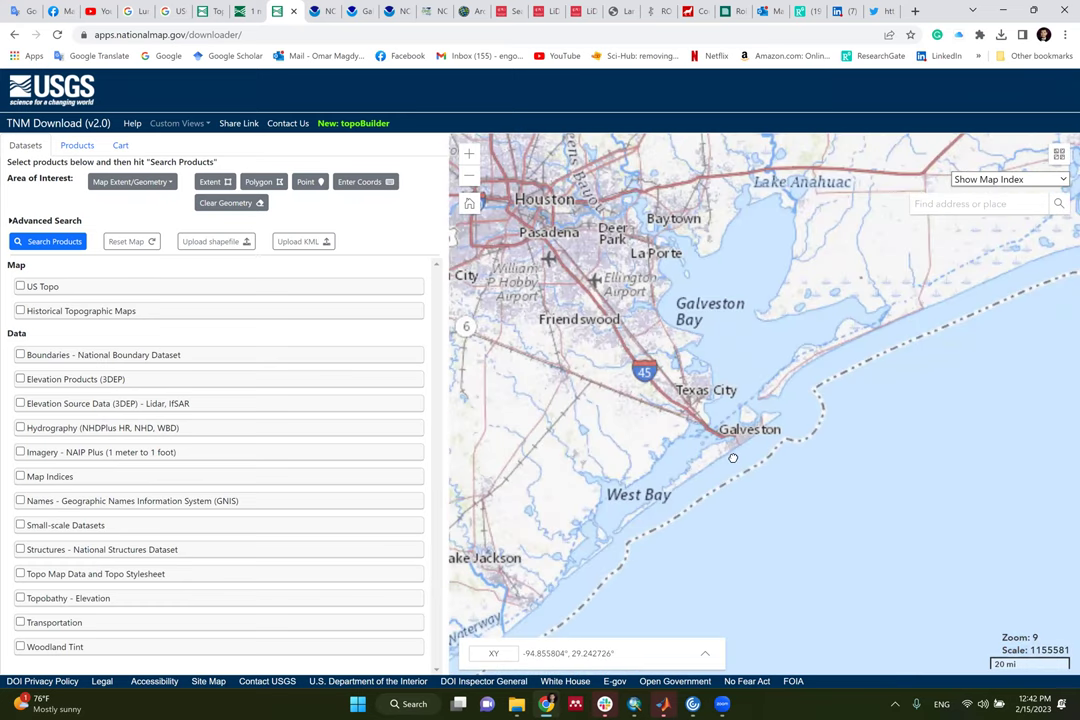
scroll(733, 458, up, 3)
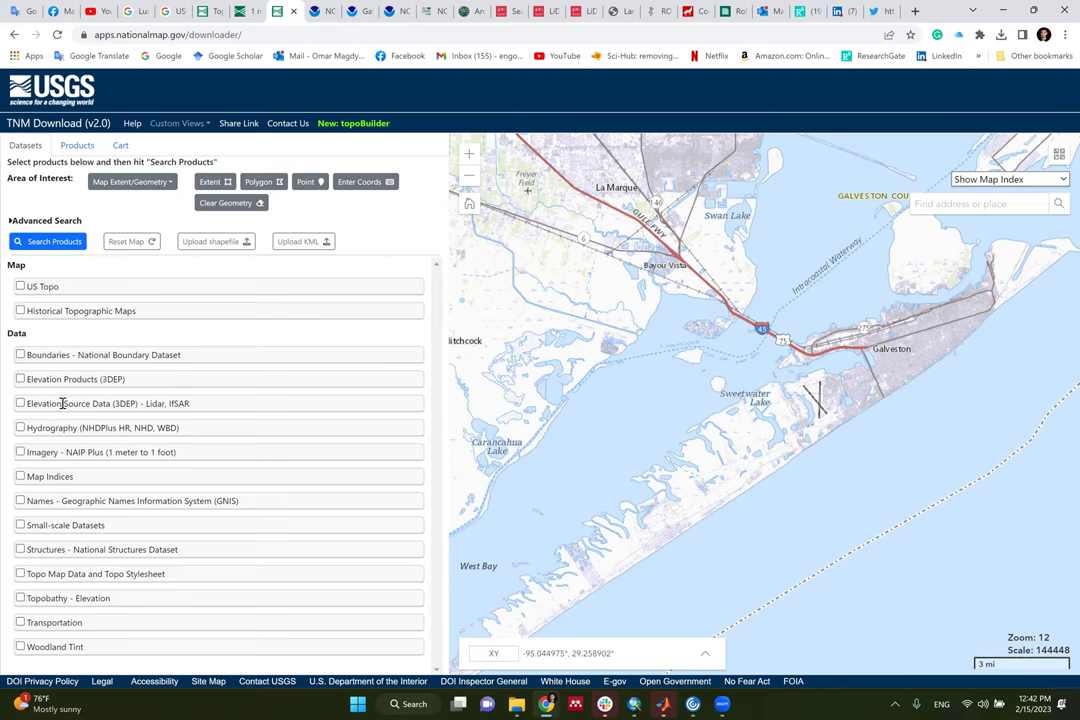
click(20, 403)
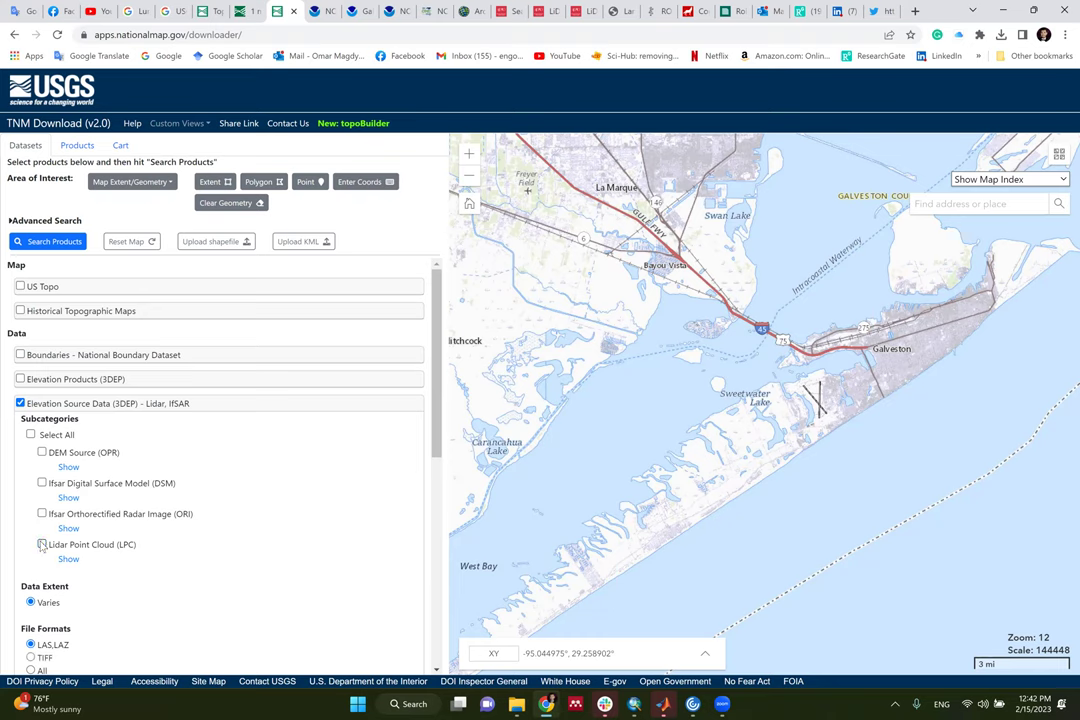
click(42, 453)
scroll(100, 438, down, 2)
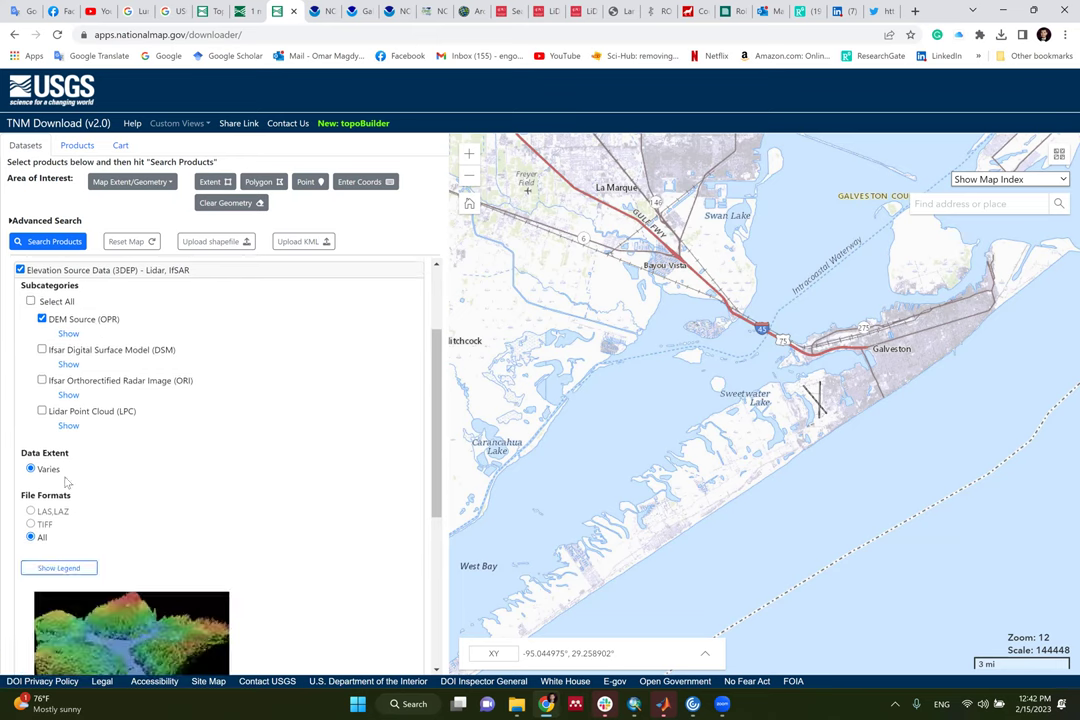
scroll(83, 435, down, 2)
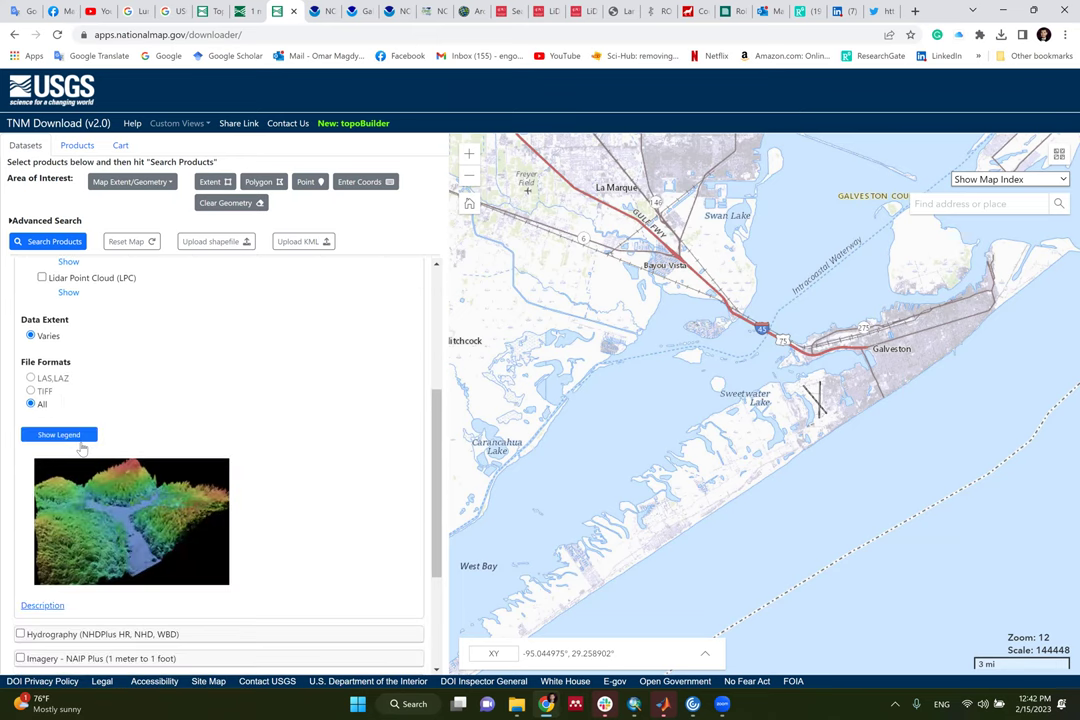
scroll(50, 428, up, 4)
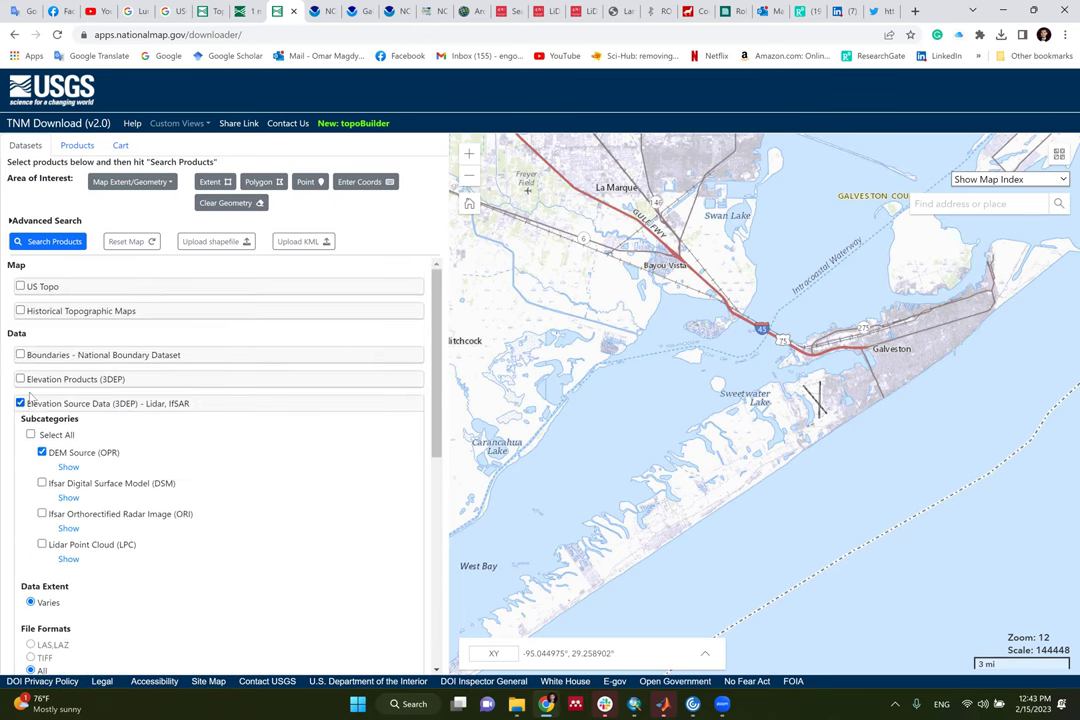
click(20, 403)
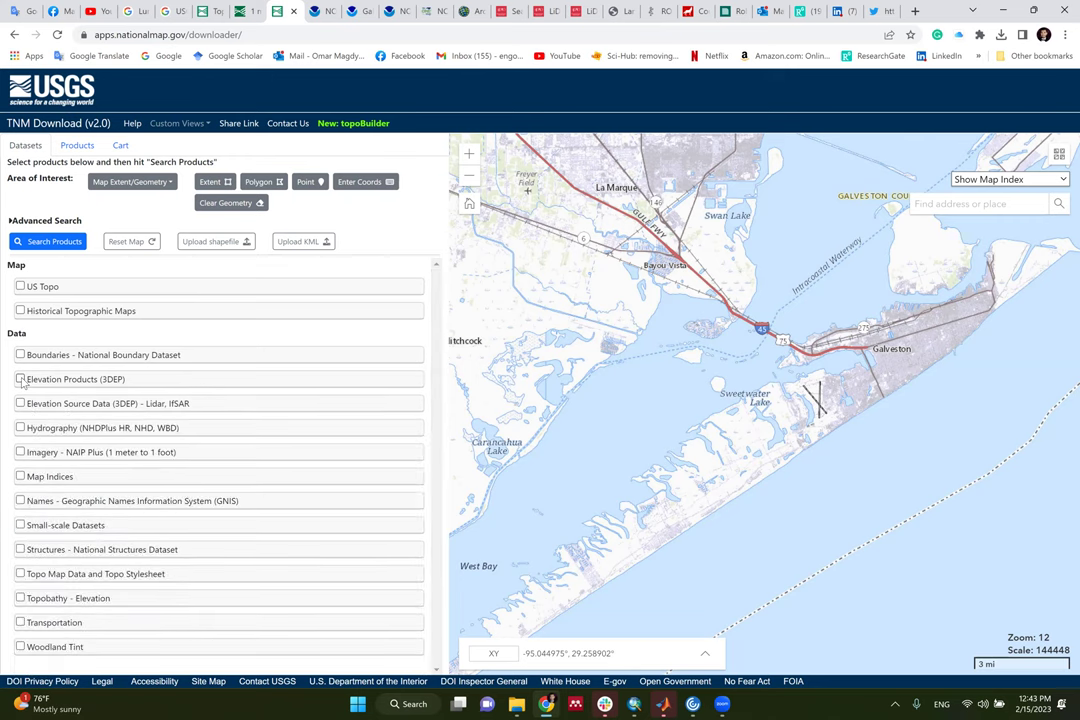
Select Elevation Products (3DEP), add the 1 arc-second and 1/9 arc-second DEM subcategories, and search for the available products
click(20, 379)
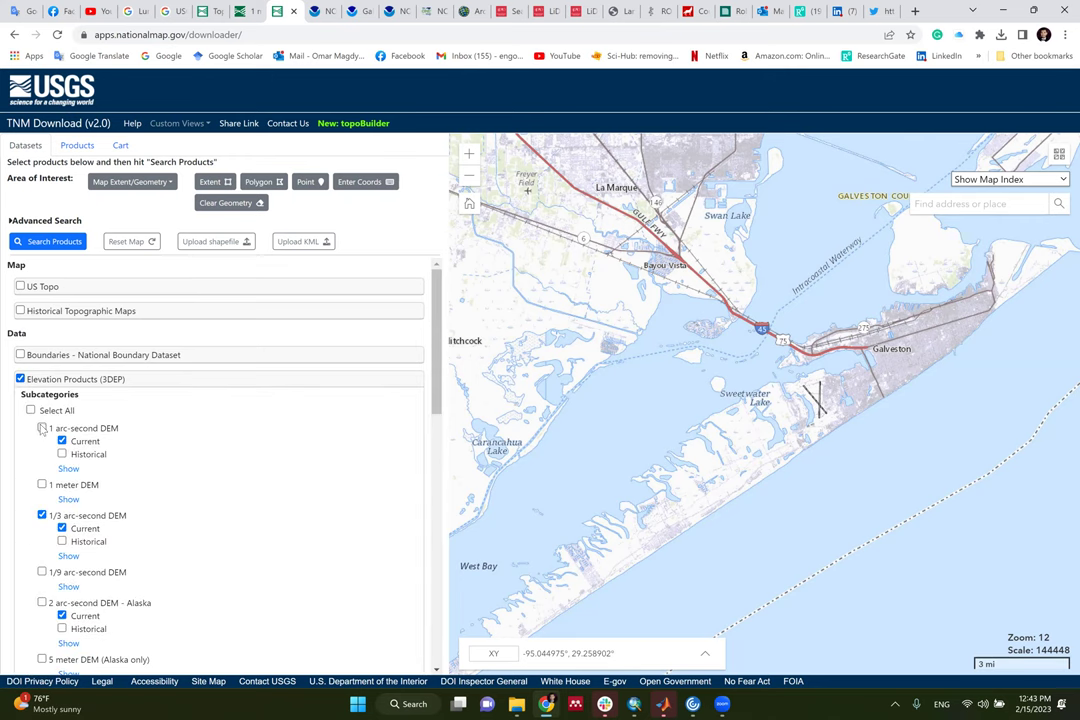
click(42, 428)
scroll(52, 425, down, 2)
scroll(52, 425, down, 1)
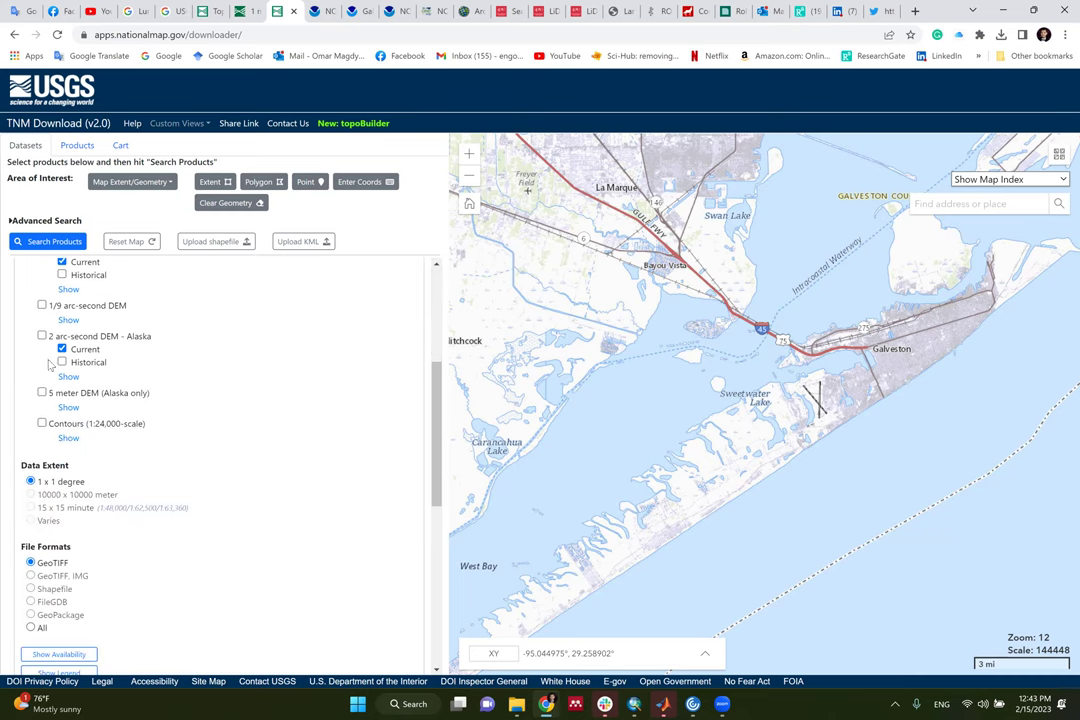
click(42, 306)
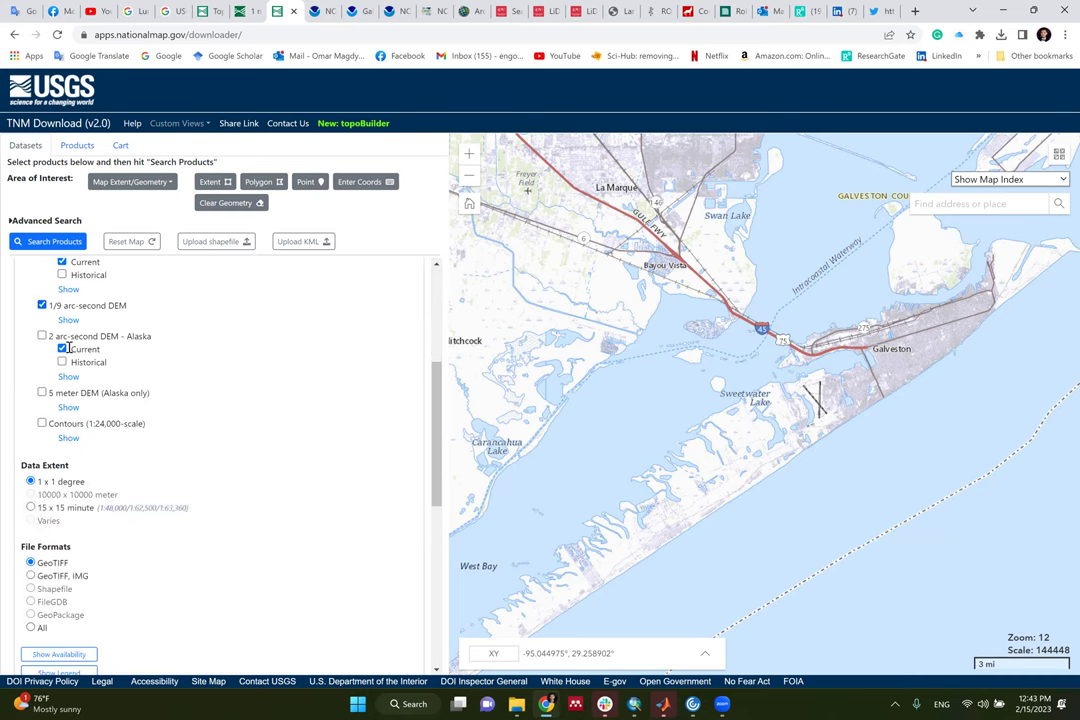
scroll(68, 346, up, 1)
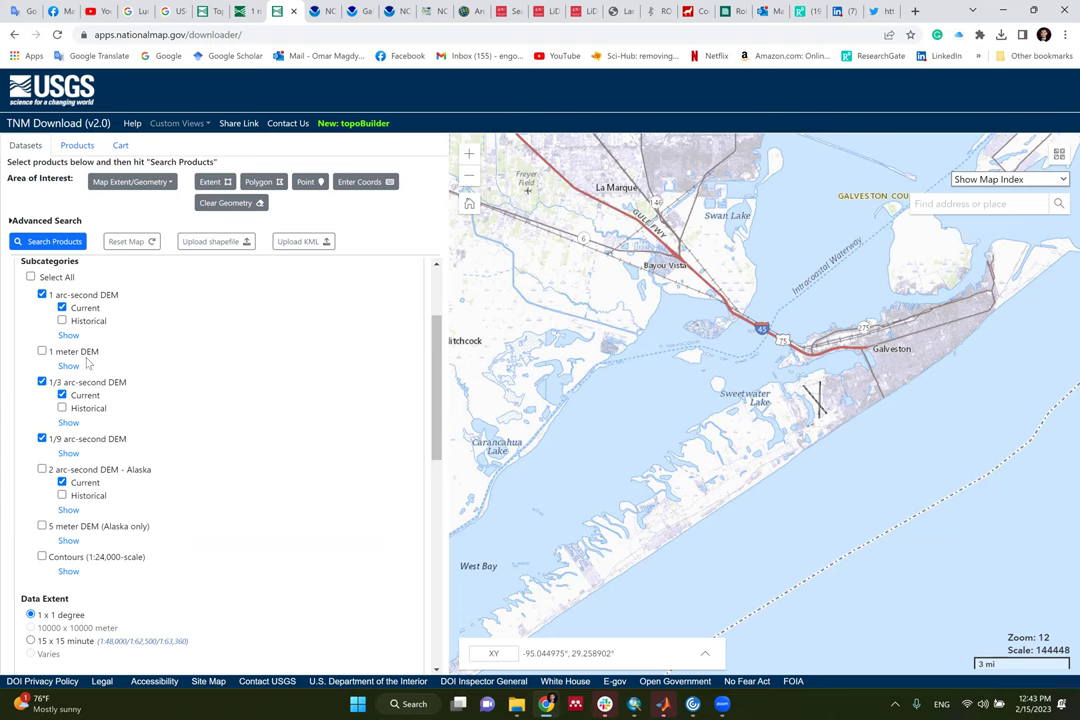
scroll(110, 360, down, 8)
scroll(131, 462, down, 1)
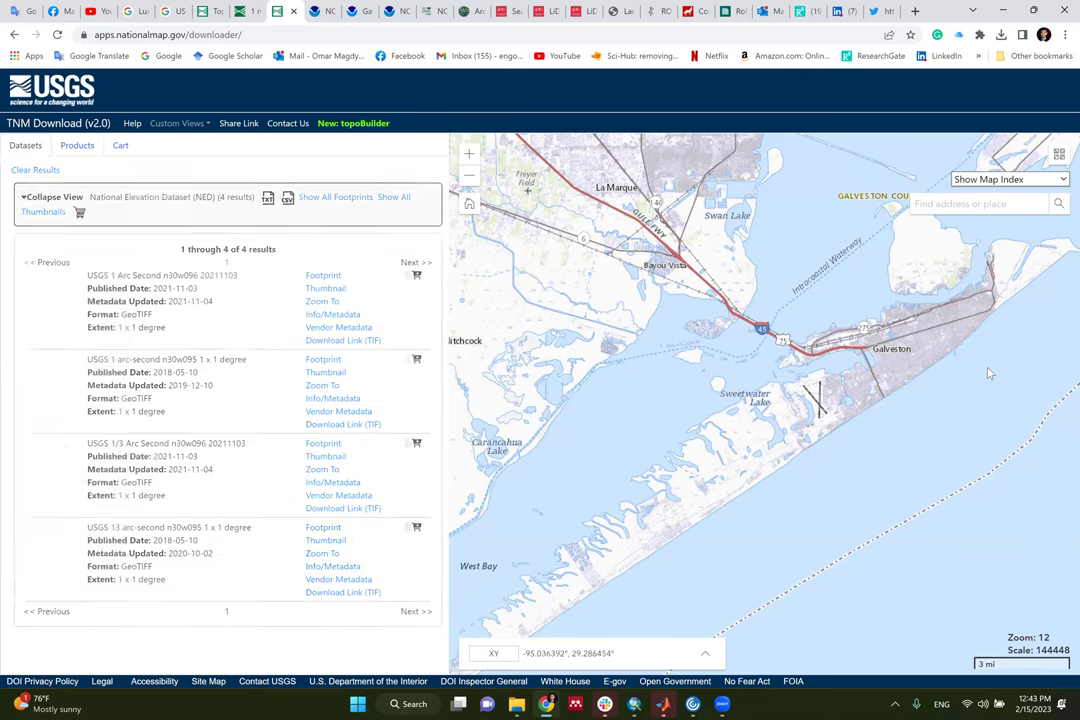
Examine the National Elevation Dataset results and their coverage around Galveston, including USGS 1 Arc Second n30w096
click(267, 338)
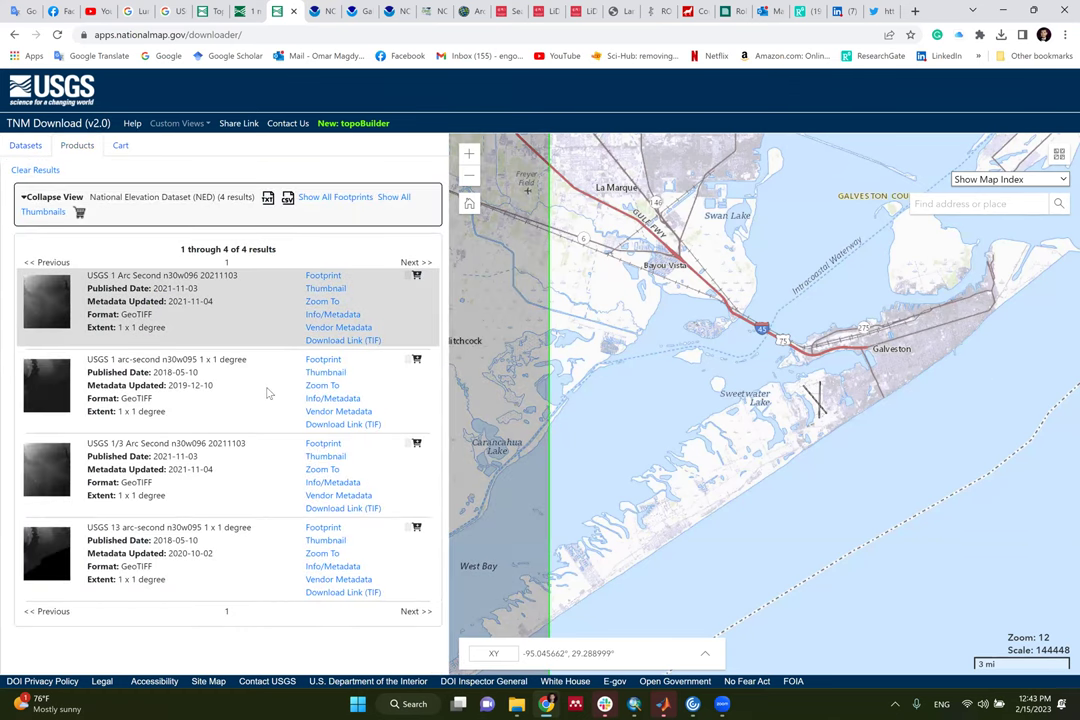
scroll(714, 400, down, 1)
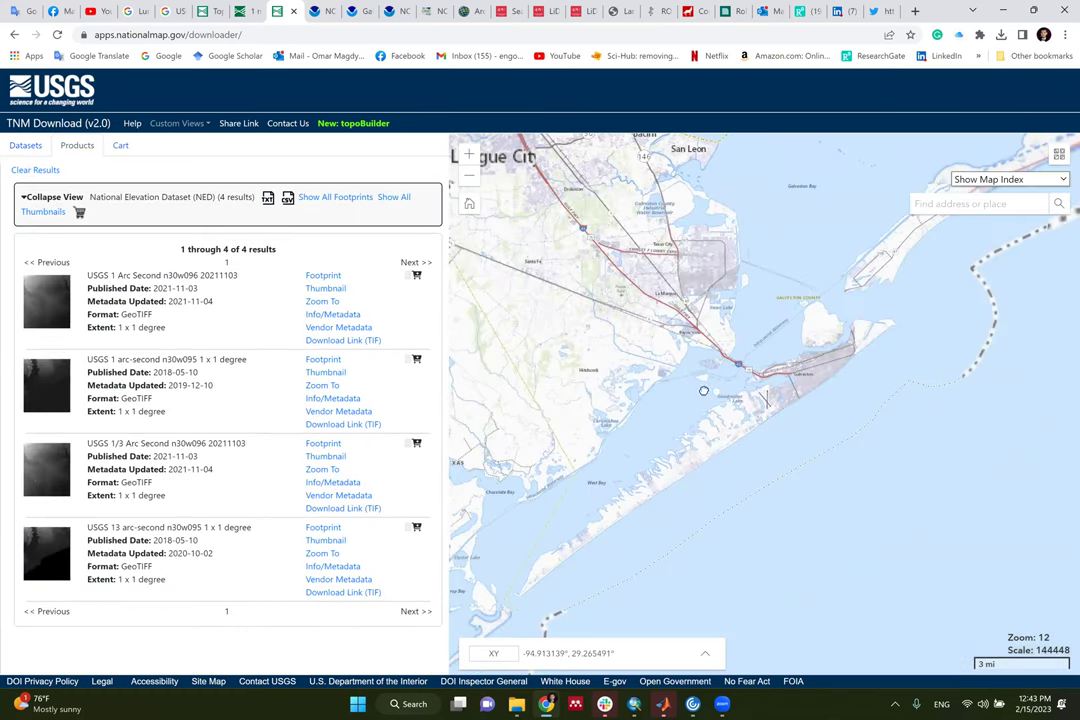
scroll(822, 376, down, 1)
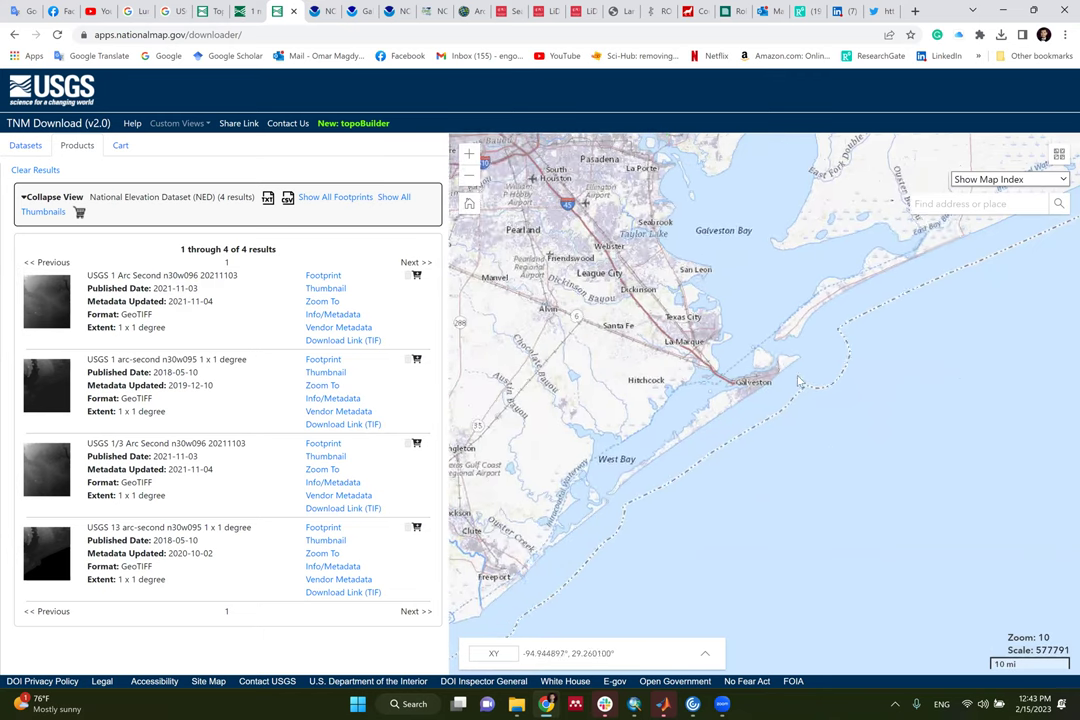
scroll(738, 397, down, 1)
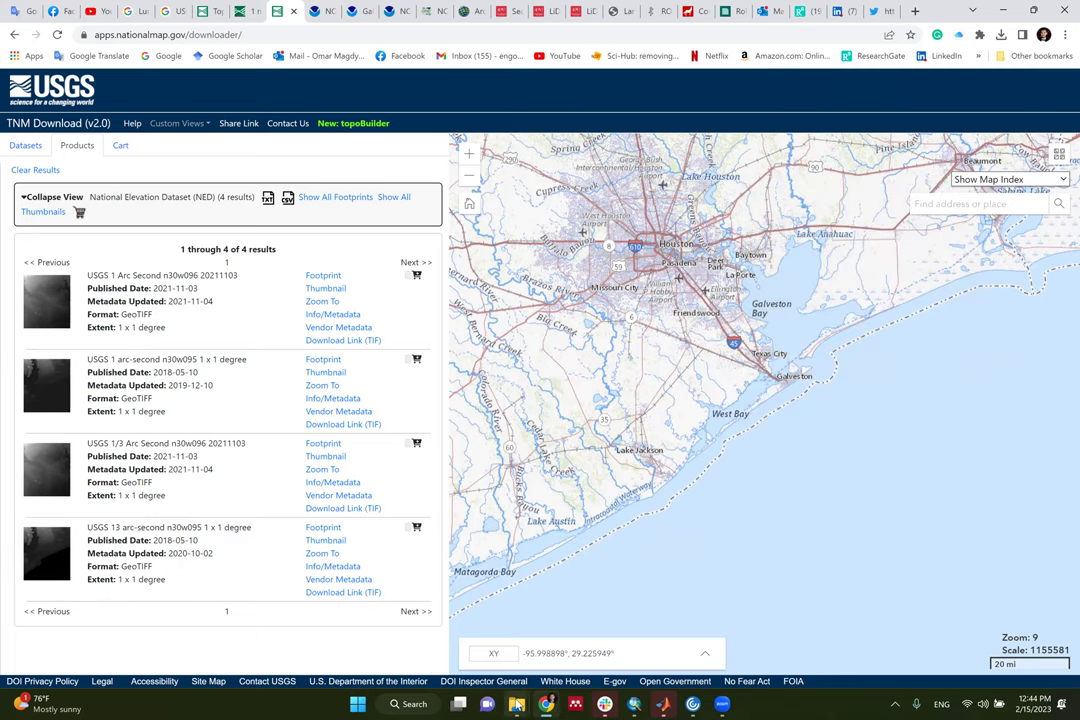
Switch to File Explorer and go from the Shapefiles folder to the DEM folder in Lecture 9 to view the GI_DEM files
mouse_move(517, 704)
click(495, 530)
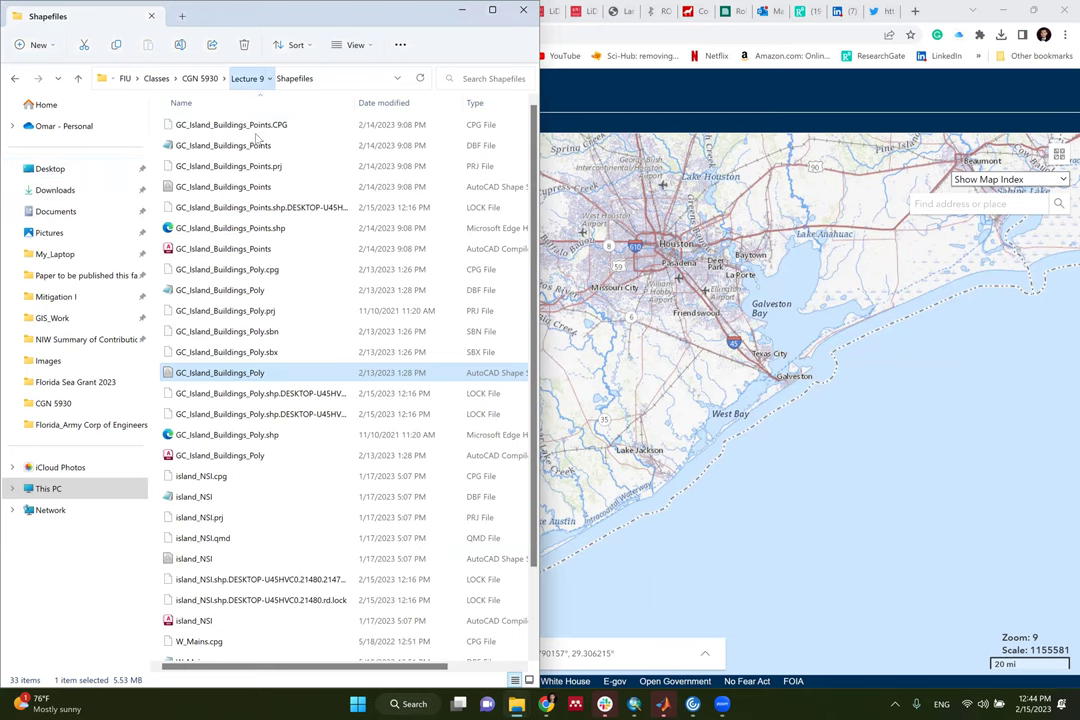
key(alt+Up)
double_click(188, 125)
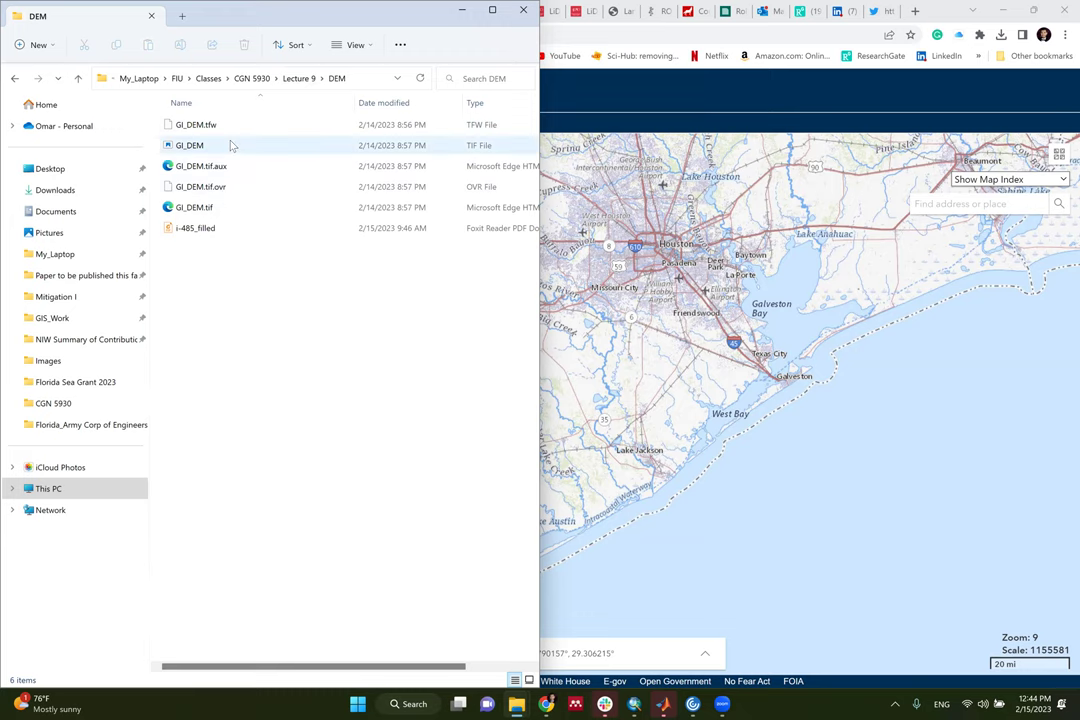
Open the videos folder inside My_Laptop's Youtube Channel folder
click(58, 254)
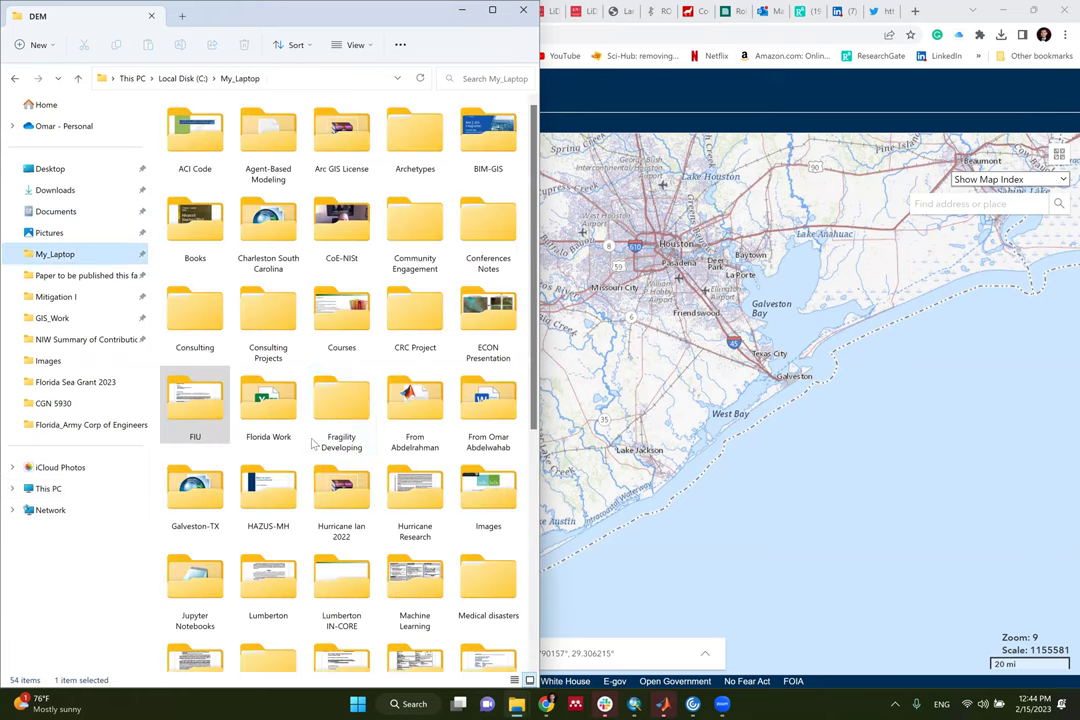
scroll(312, 443, down, 5)
double_click(416, 605)
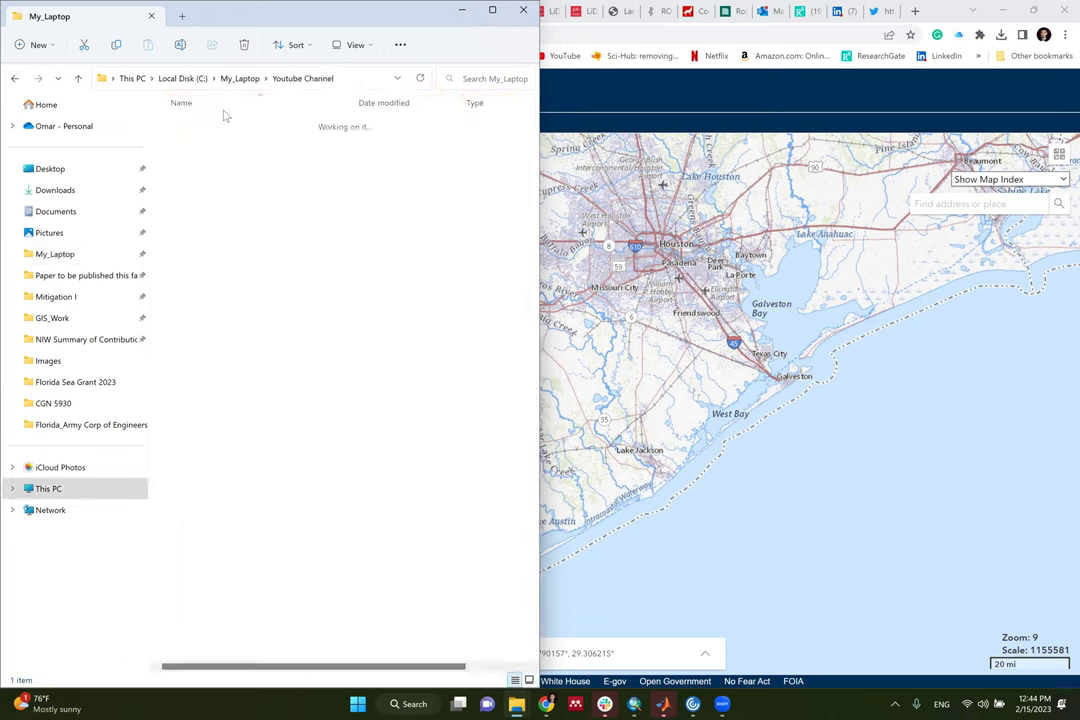
double_click(272, 125)
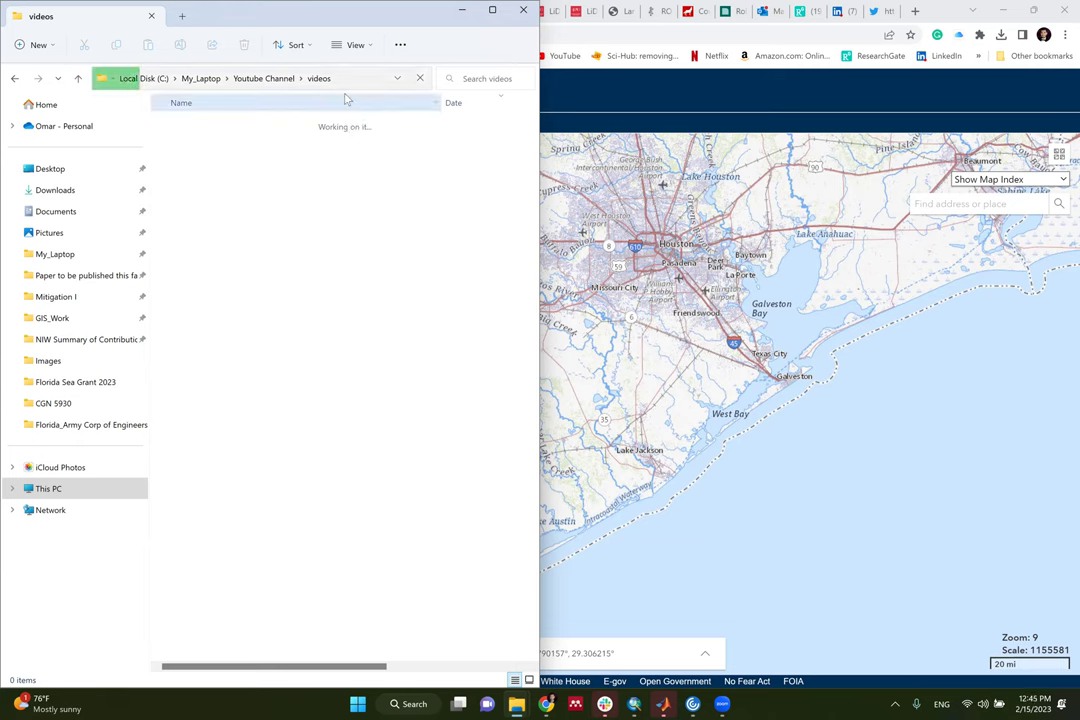
Maximize the videos folder window, sort its files by newest date, and locate the two USGS_13 TIF files for n30w095 and n30w096
click(463, 104)
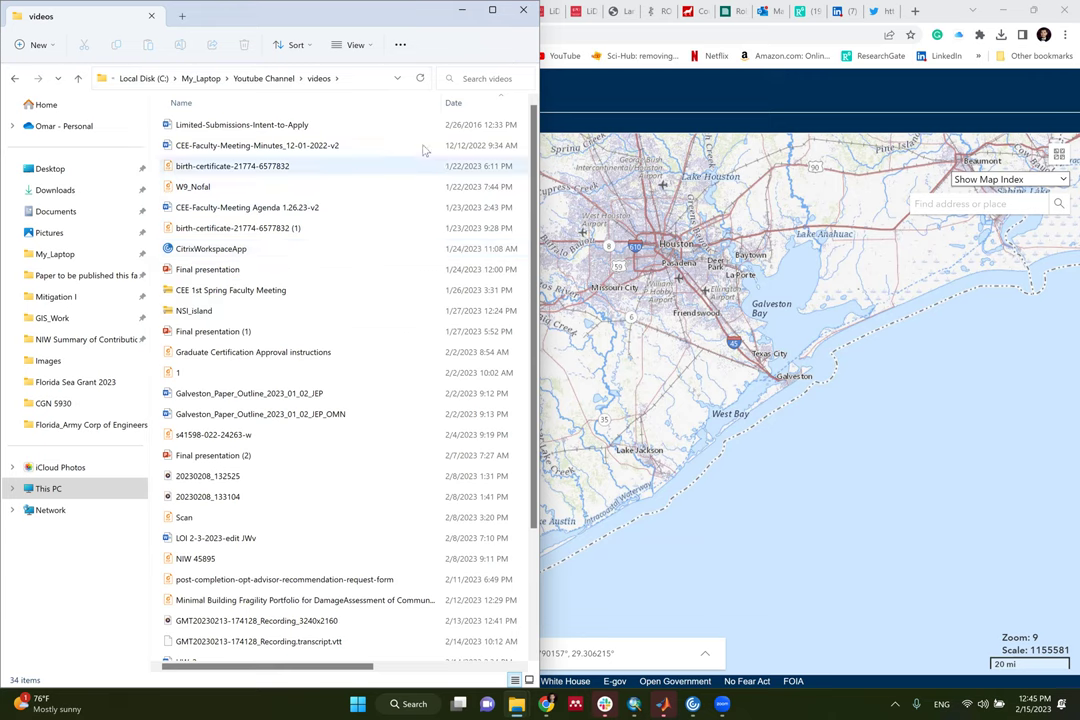
drag(256, 11, 227, 6)
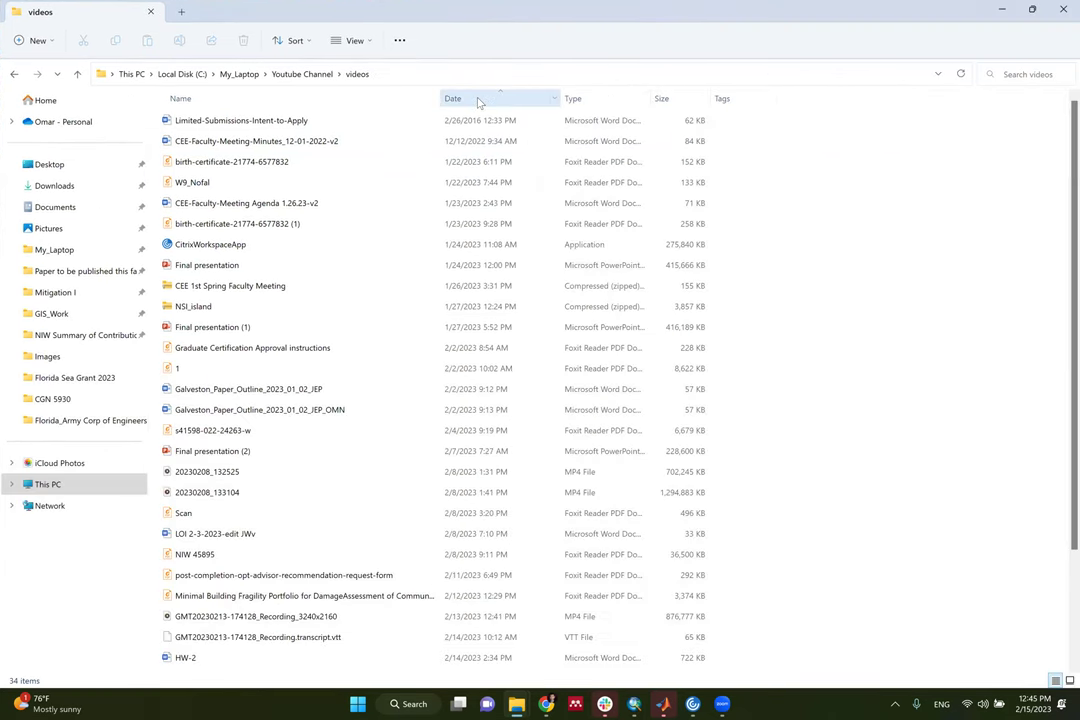
click(478, 100)
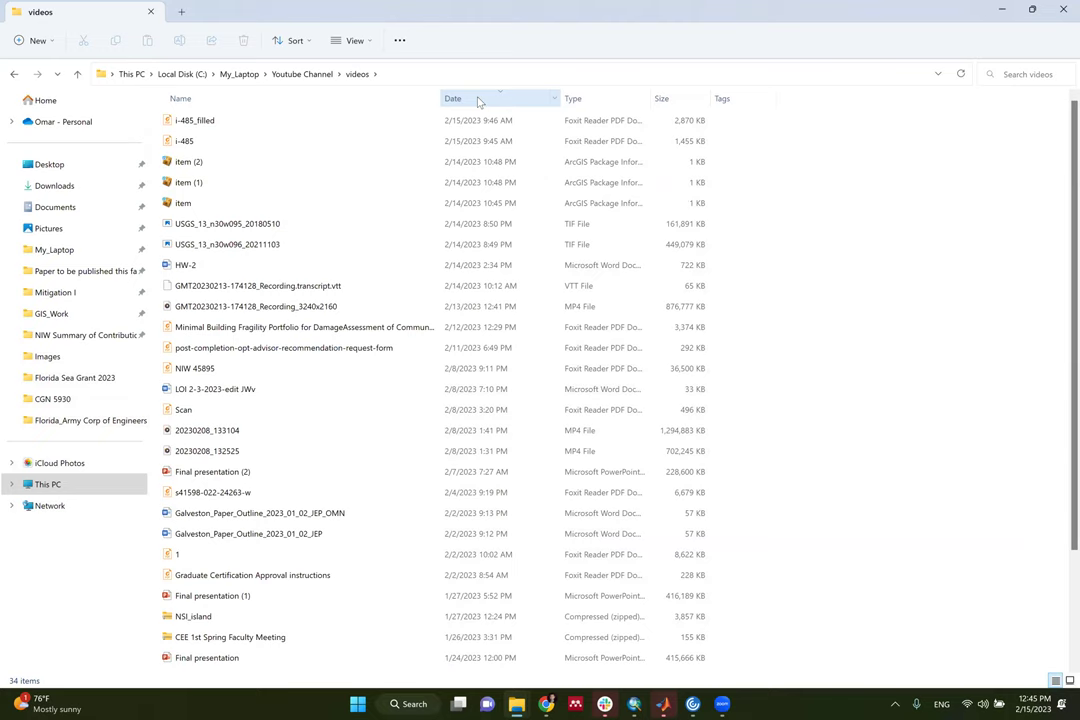
click(200, 229)
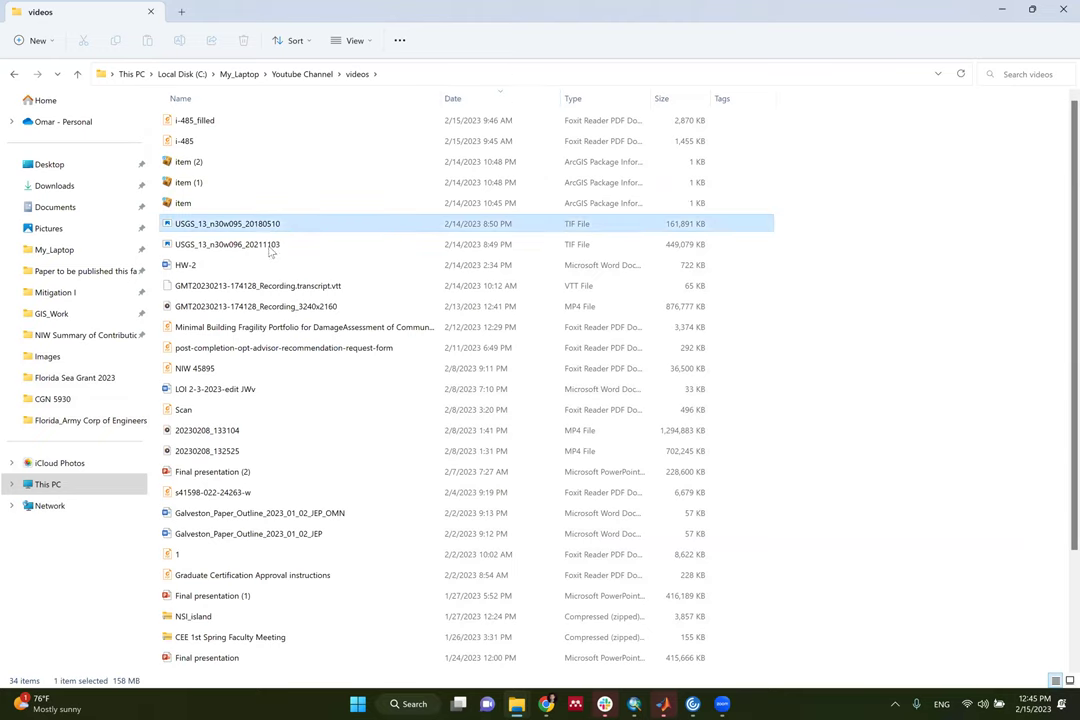
click(269, 248)
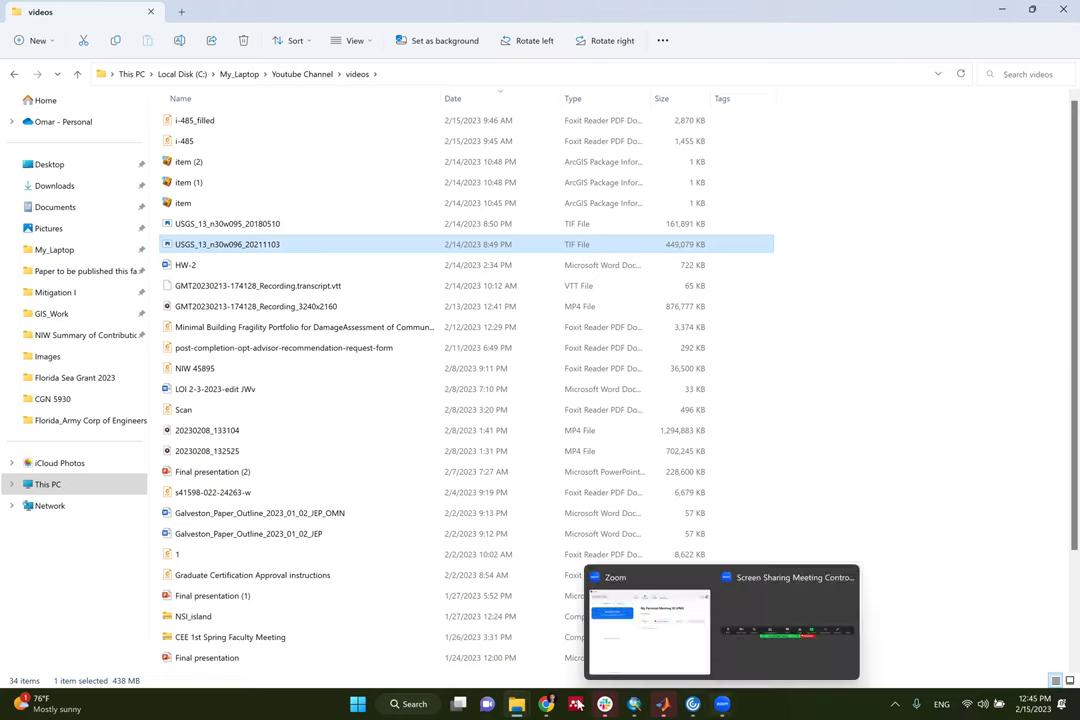
Switch to ArcMap, close the docked Catalog, Search and ArcToolbox windows, and reopen Catalog
click(633, 704)
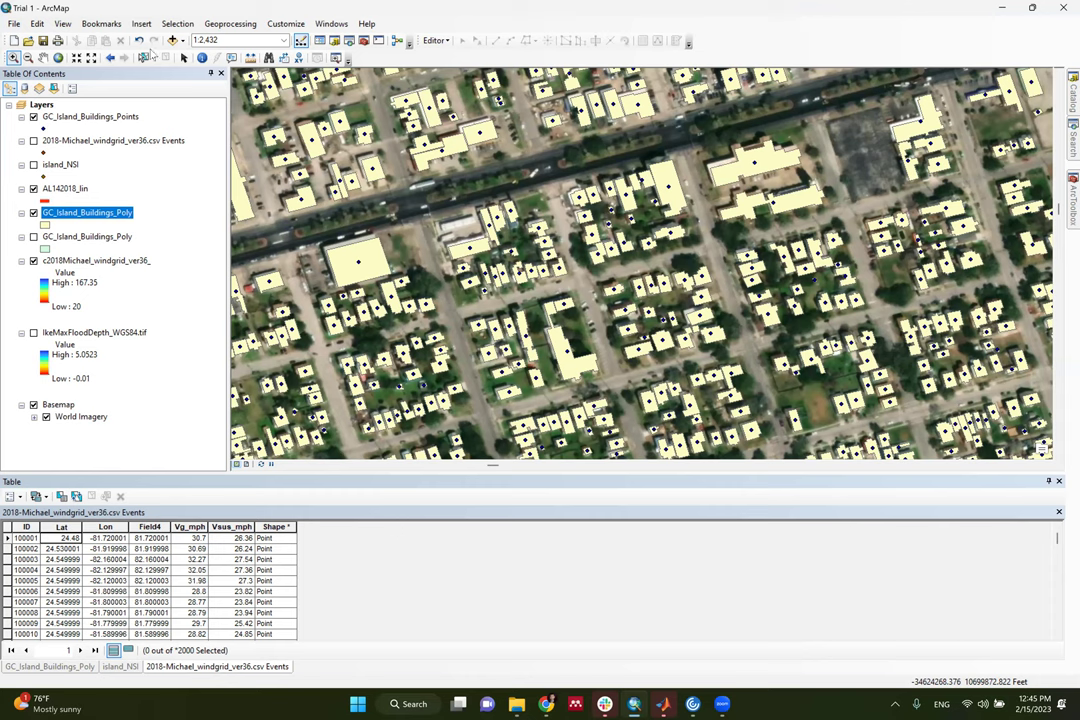
click(1073, 97)
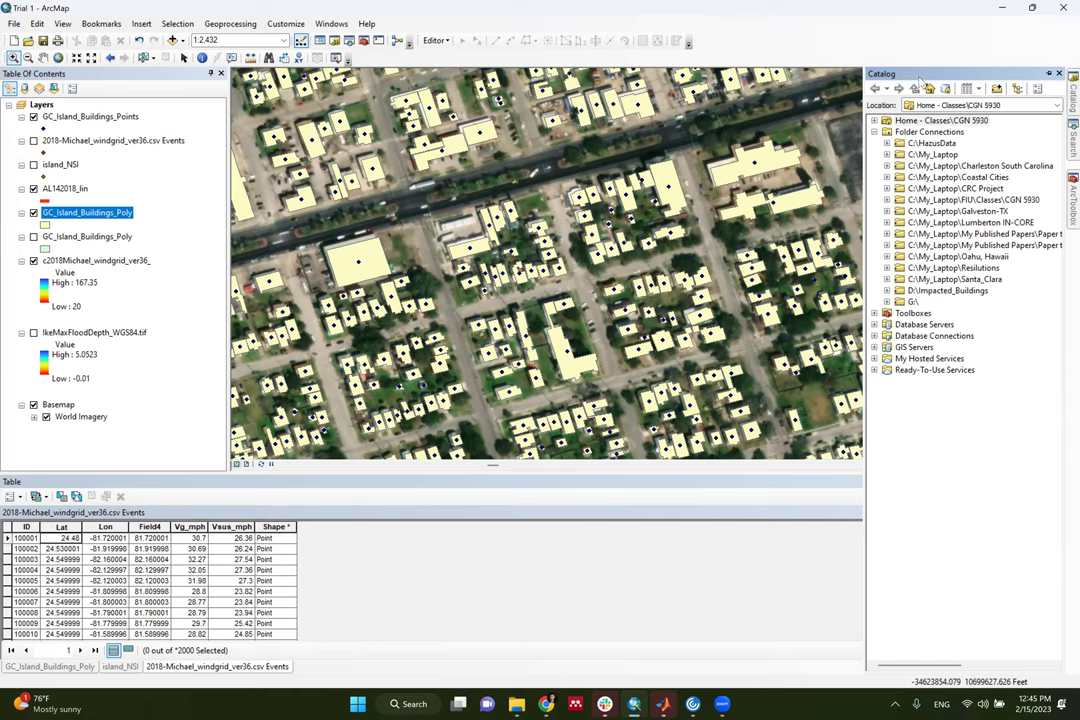
click(336, 41)
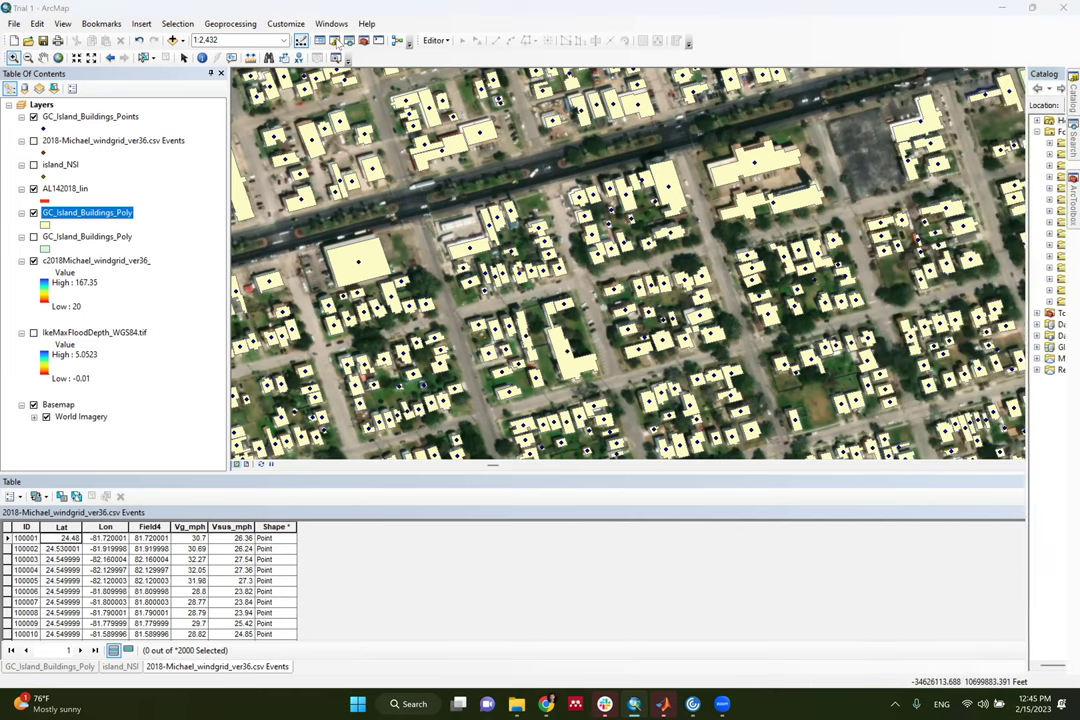
click(366, 23)
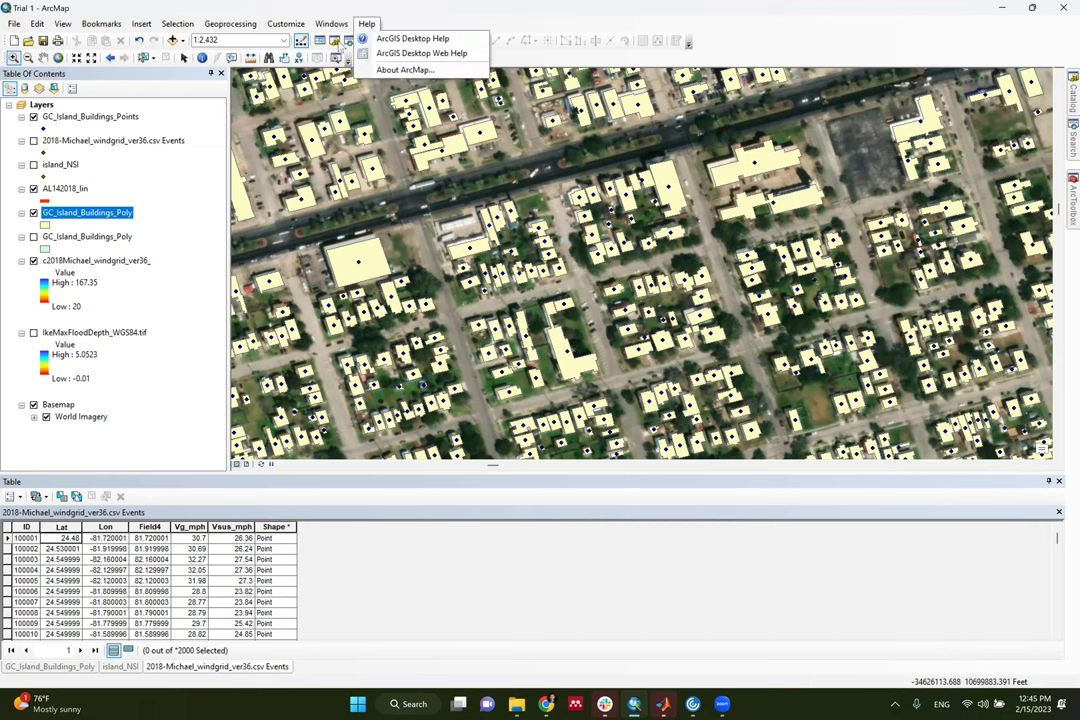
click(366, 23)
click(349, 41)
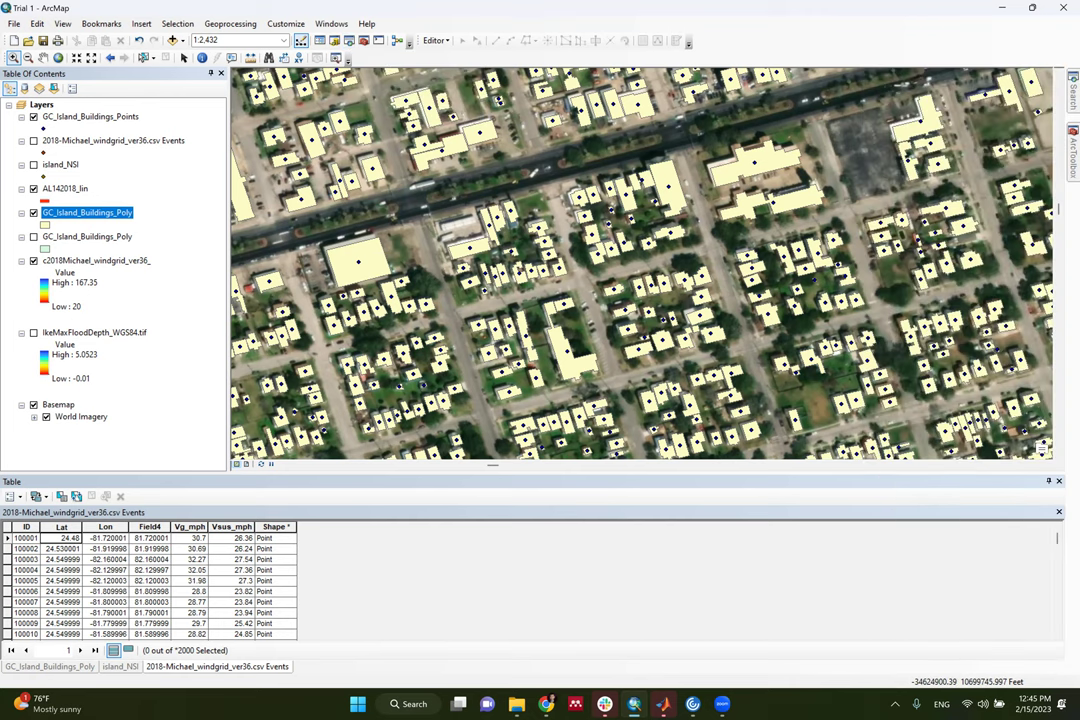
mouse_move(1073, 92)
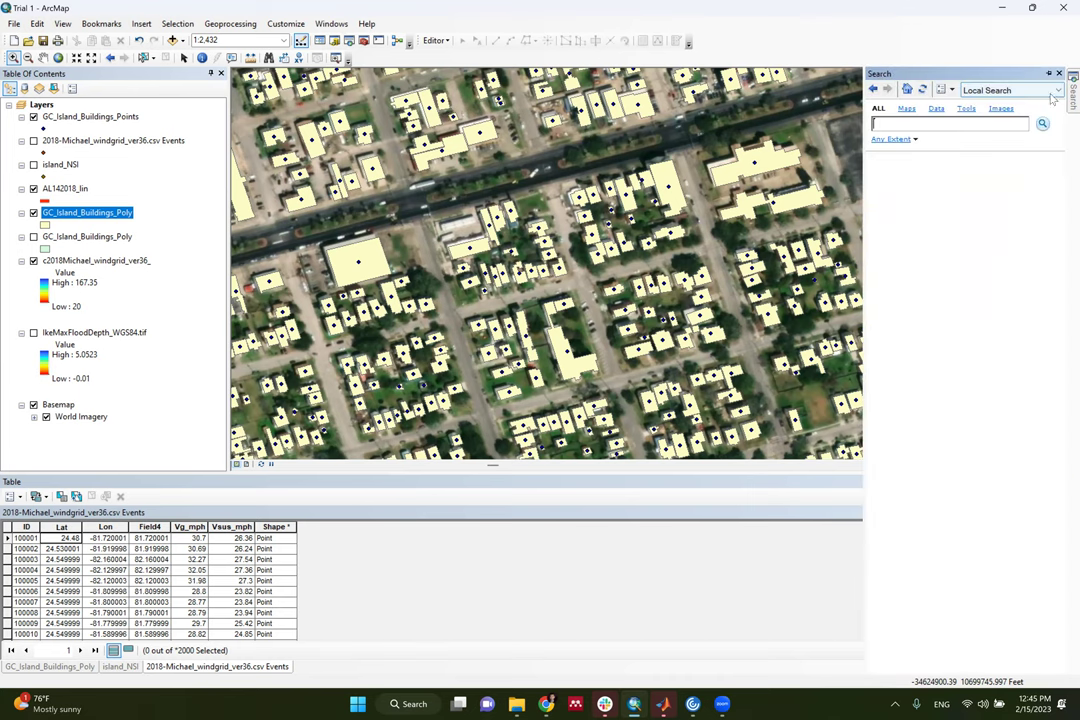
click(334, 40)
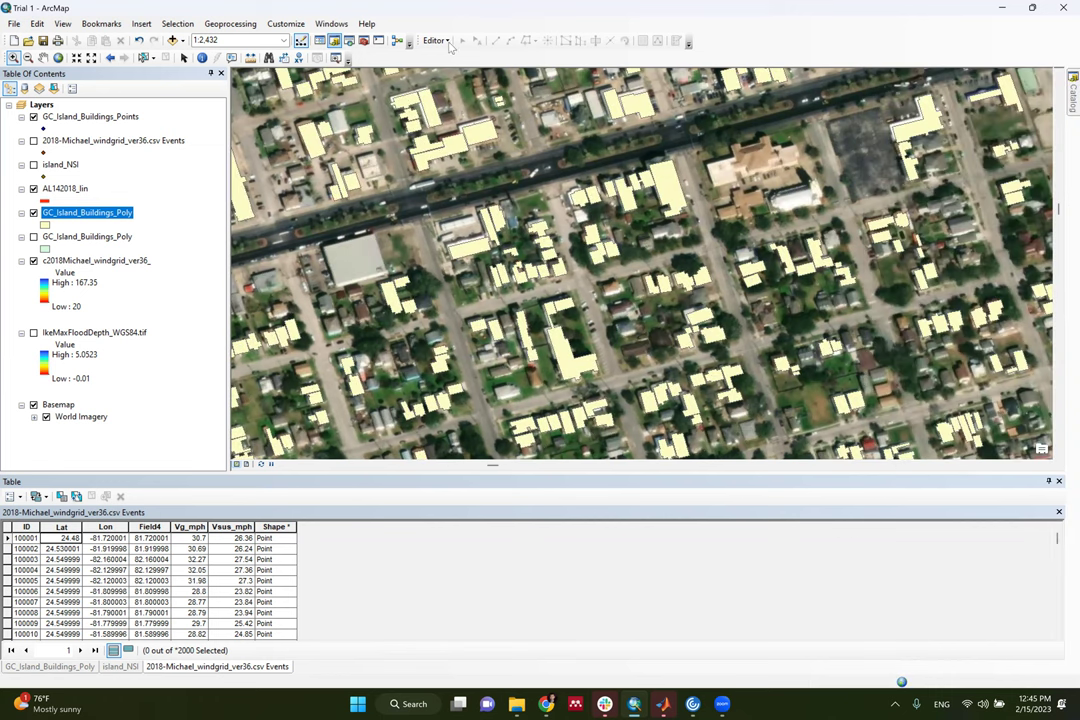
Reopen the Search and ArcToolbox windows and set each one to auto-hide
click(349, 40)
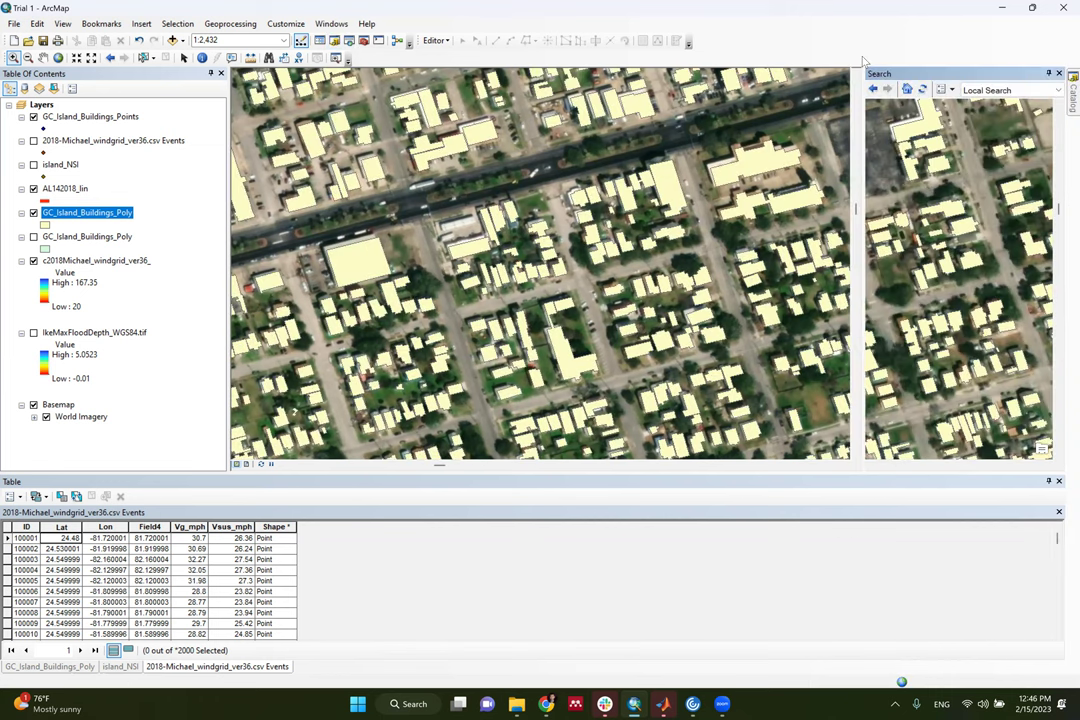
click(1049, 74)
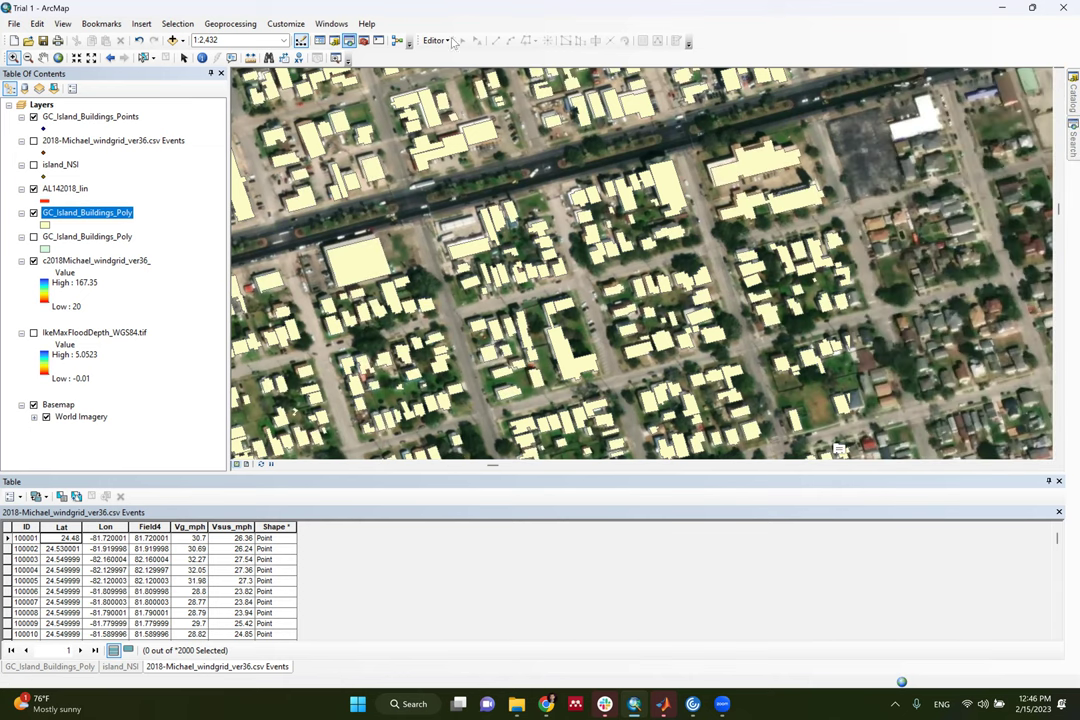
click(364, 41)
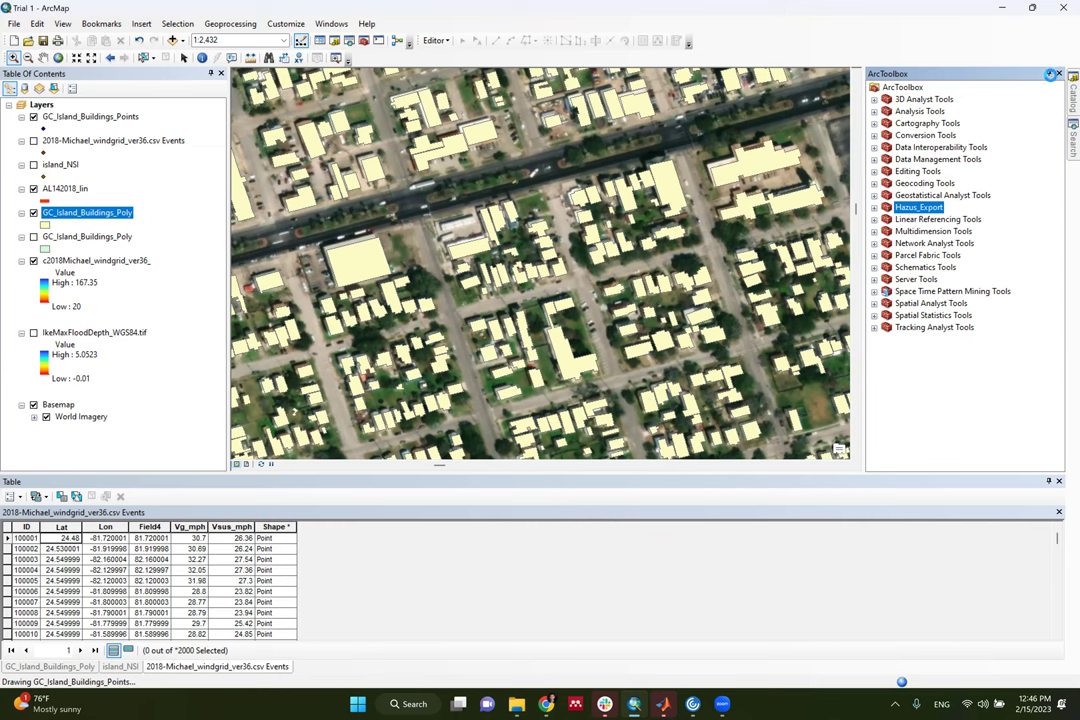
click(1049, 74)
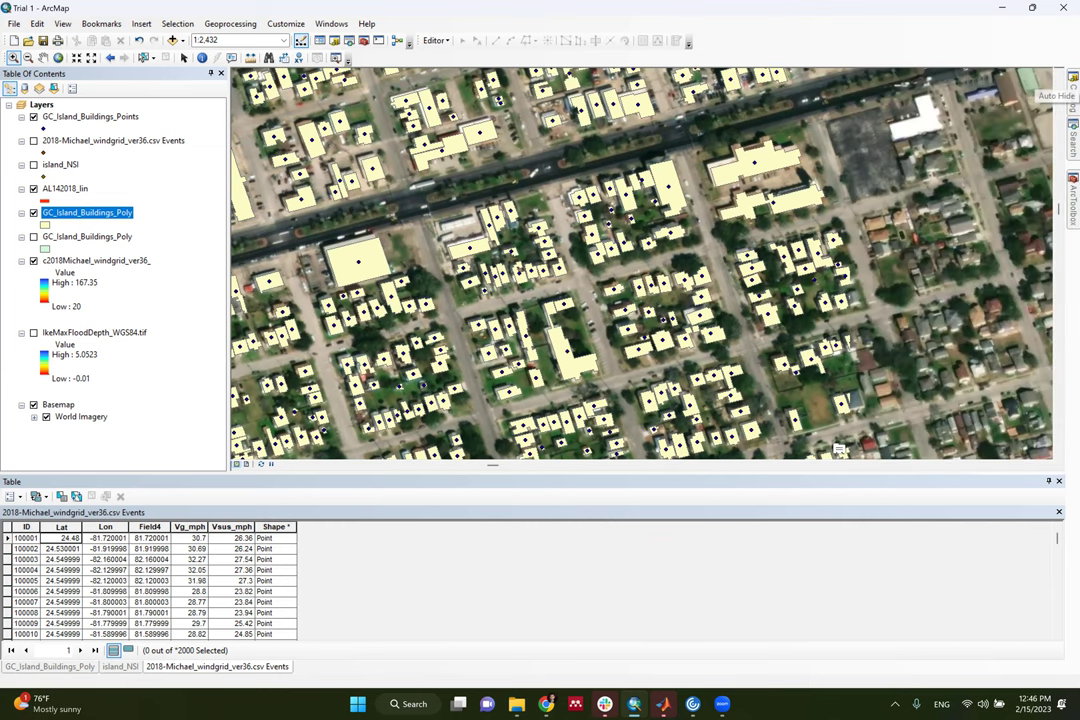
Add USGS_13_n30w095_20180510.tif from My_Laptop's Youtube Channel\videos folder to the map and zoom to that layer
mouse_move(1073, 95)
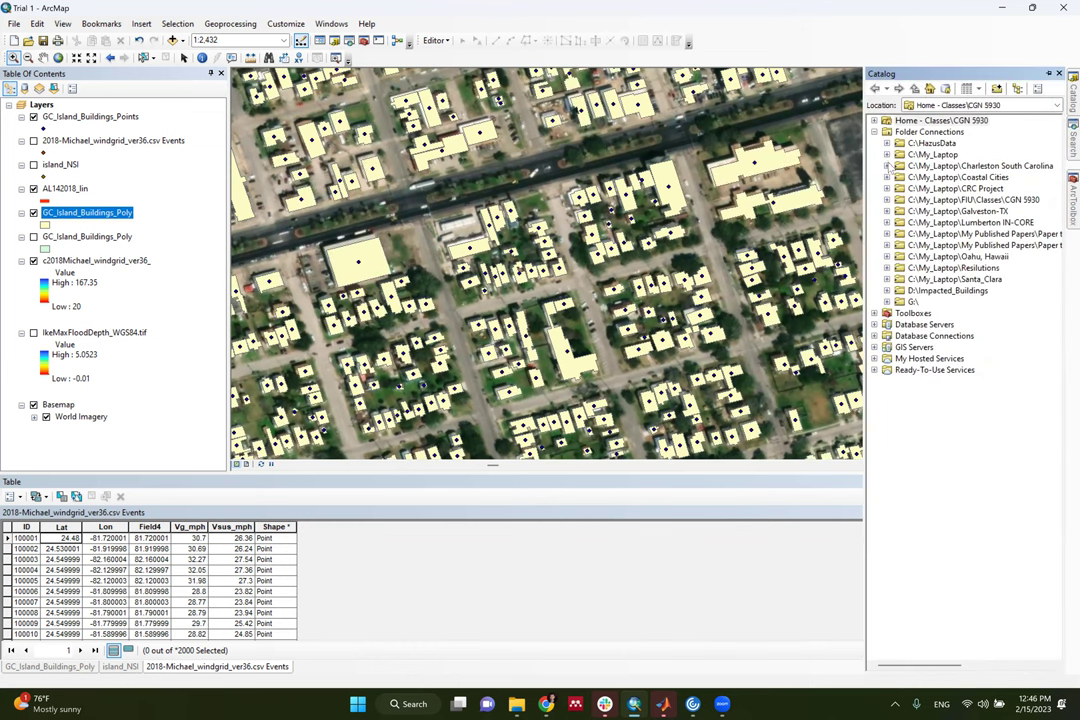
click(887, 155)
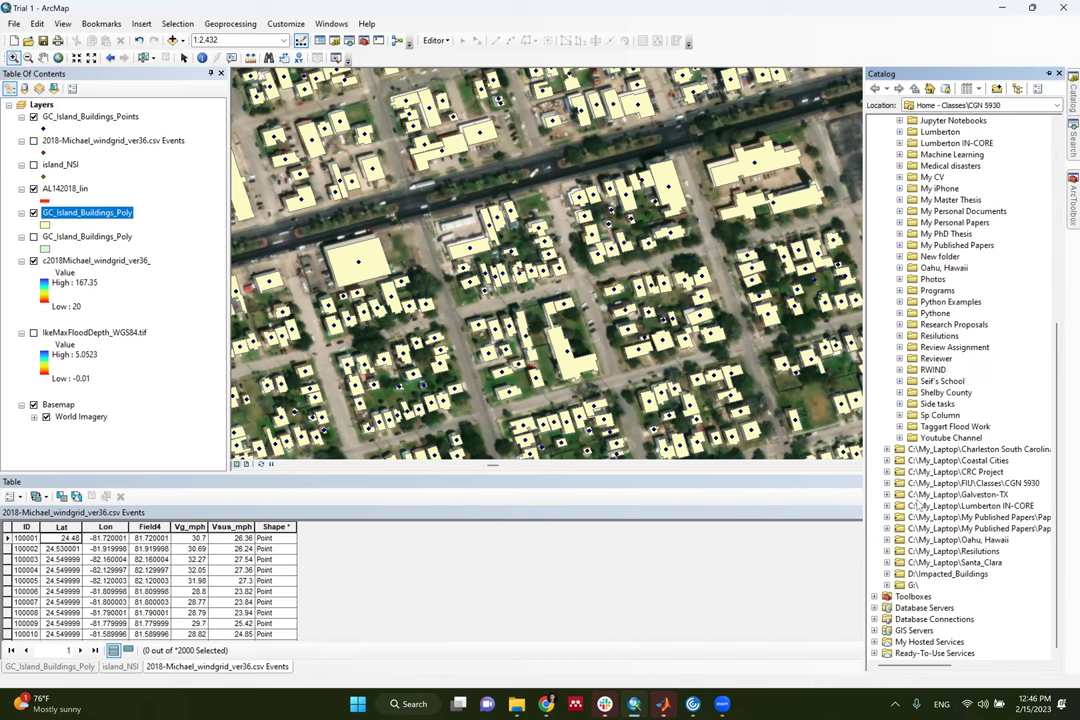
click(899, 438)
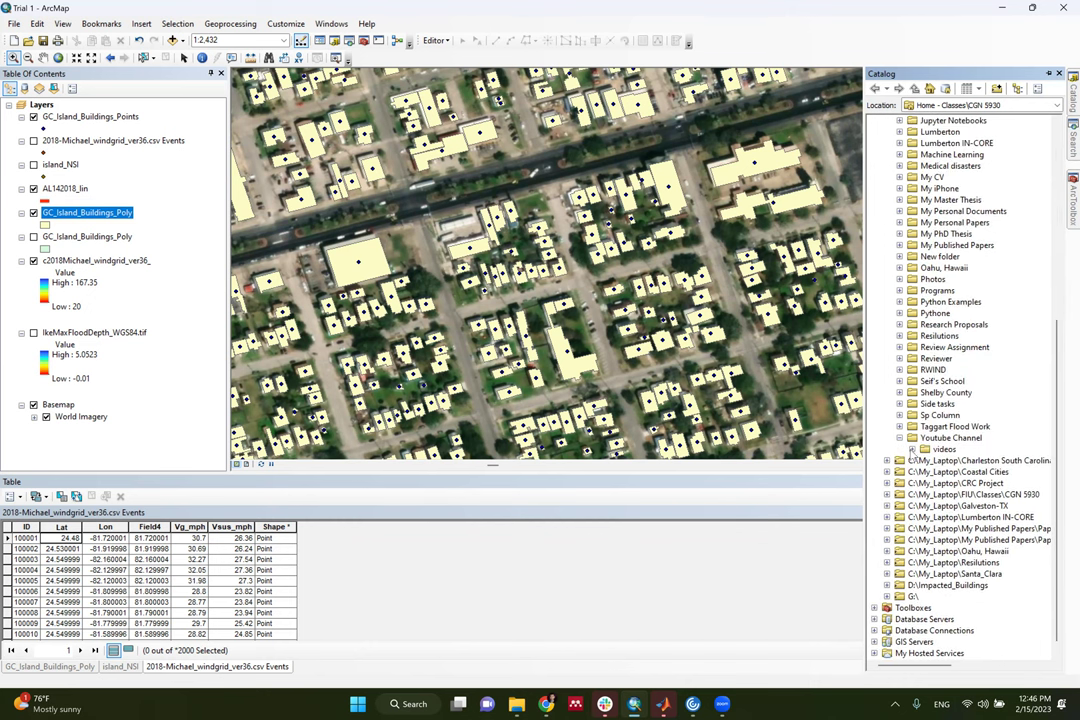
click(912, 449)
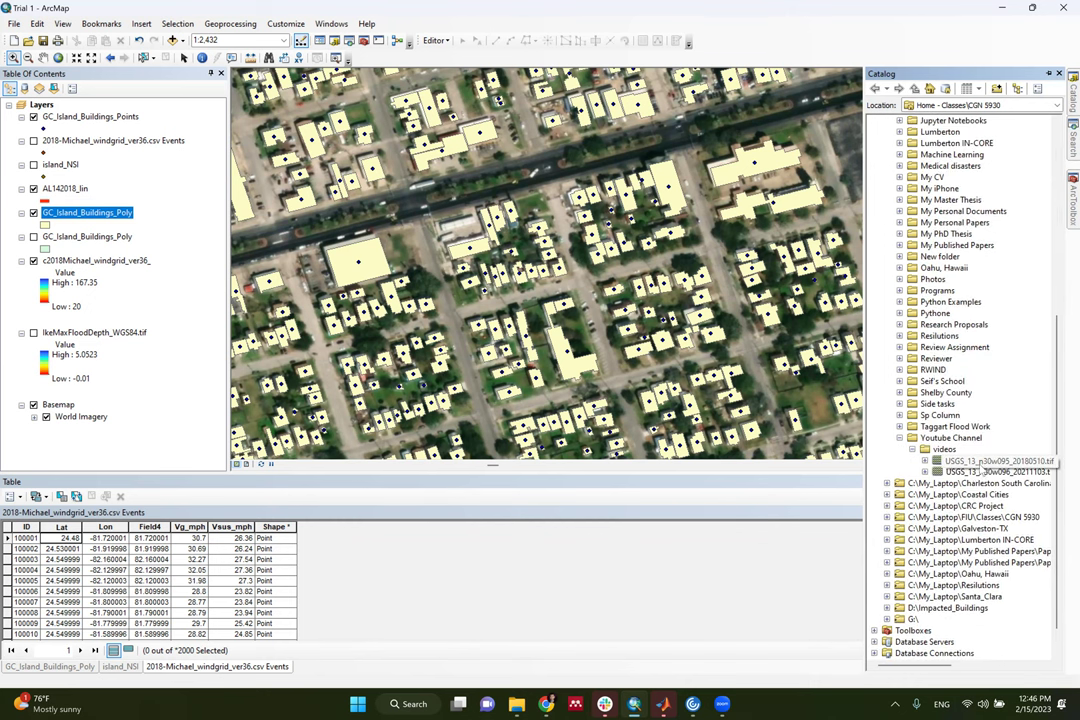
drag(983, 463, 560, 369)
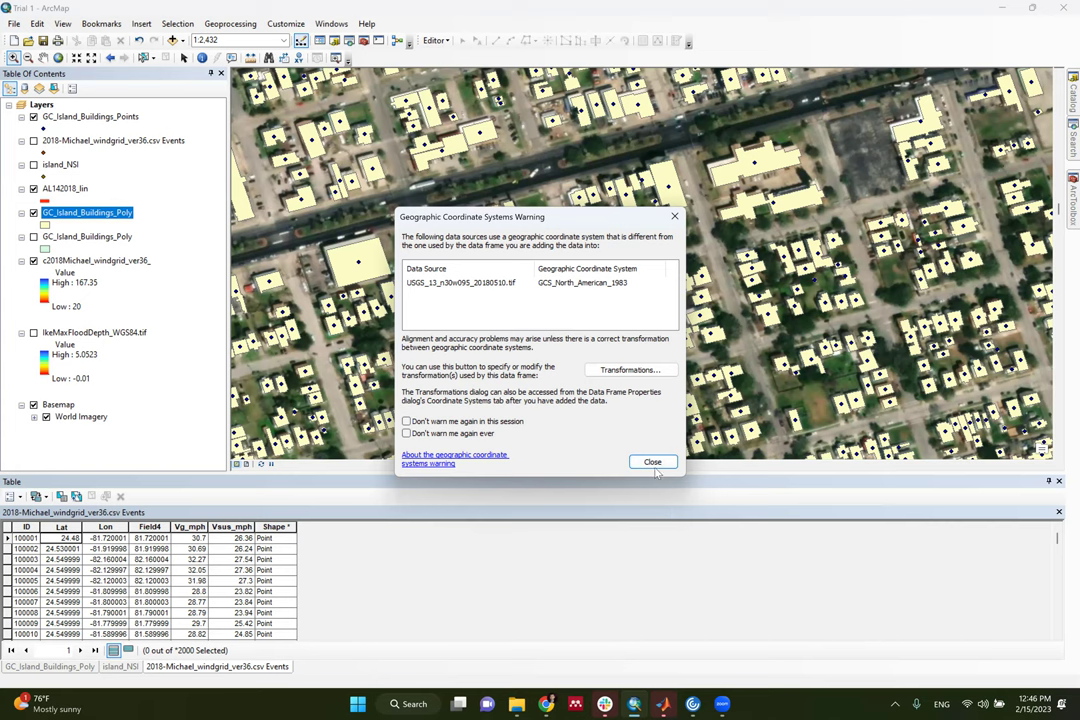
click(654, 461)
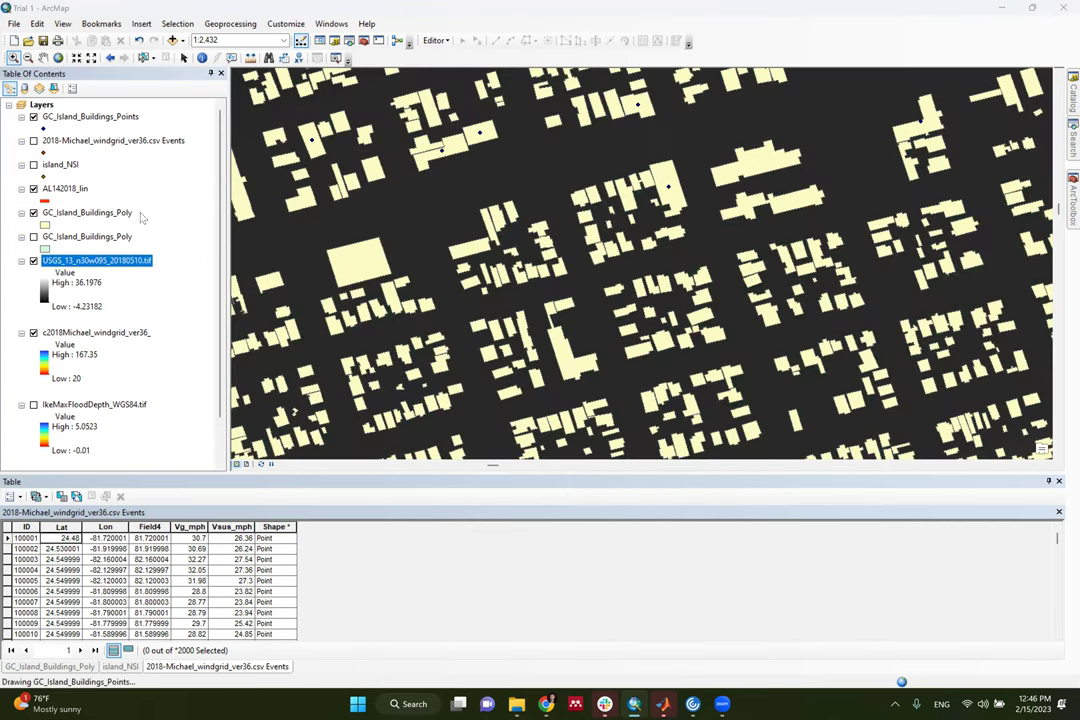
right_click(118, 262)
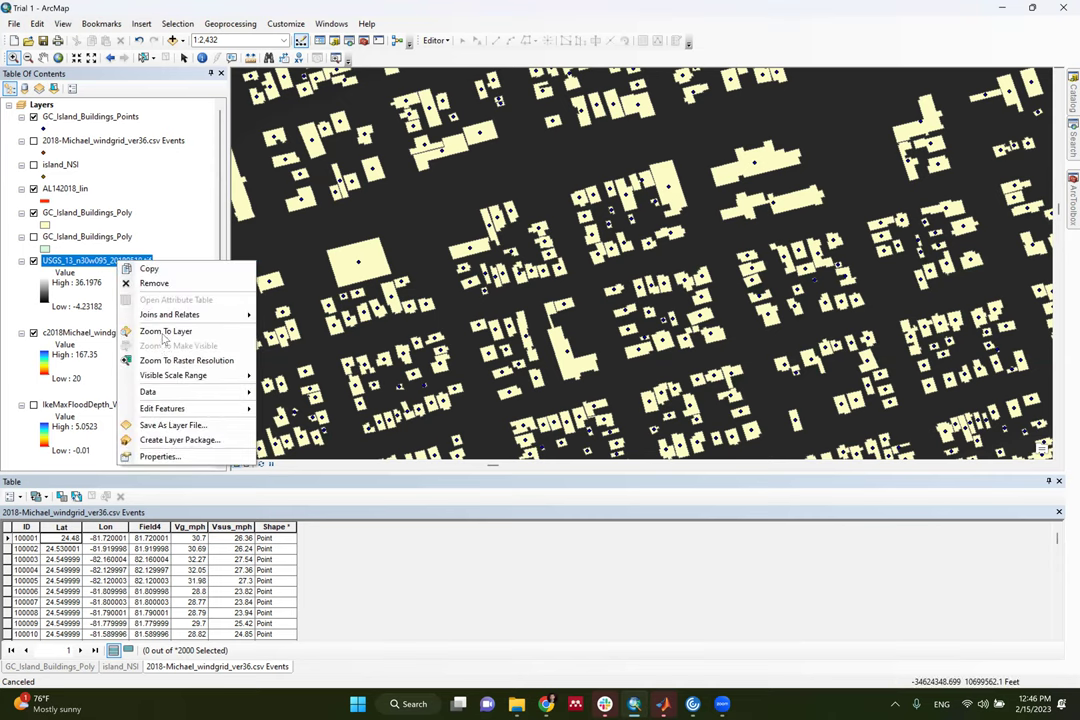
click(165, 331)
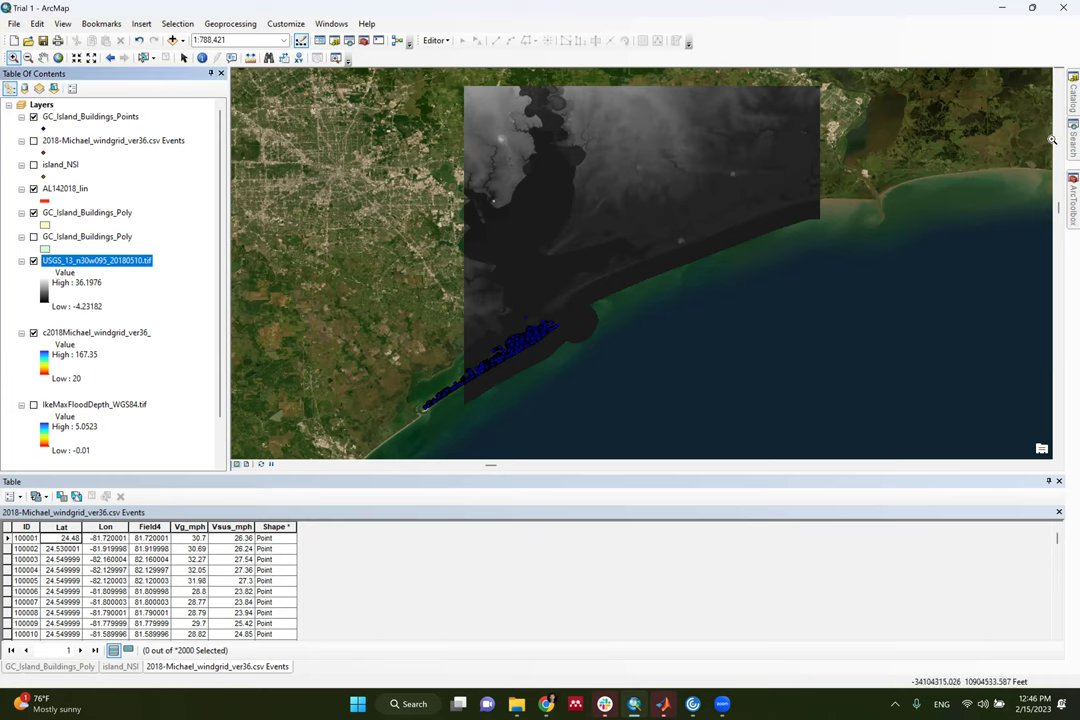
Add USGS_13_n30w096_20211103.tif from the same videos folder to the map
click(1073, 97)
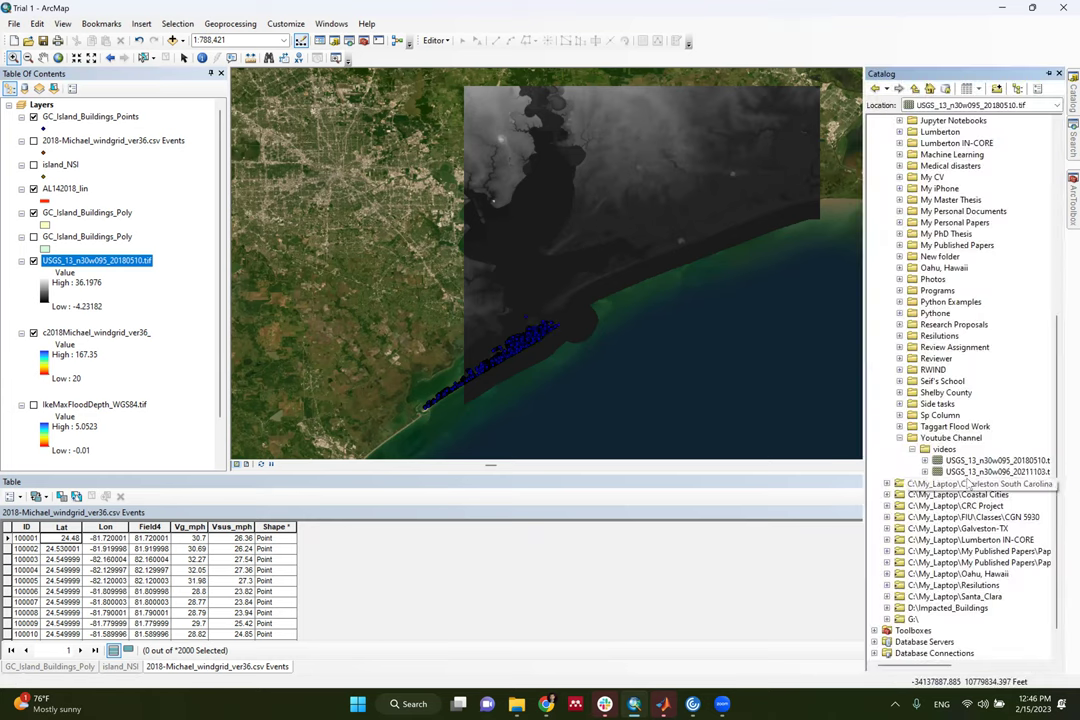
drag(766, 430, 740, 403)
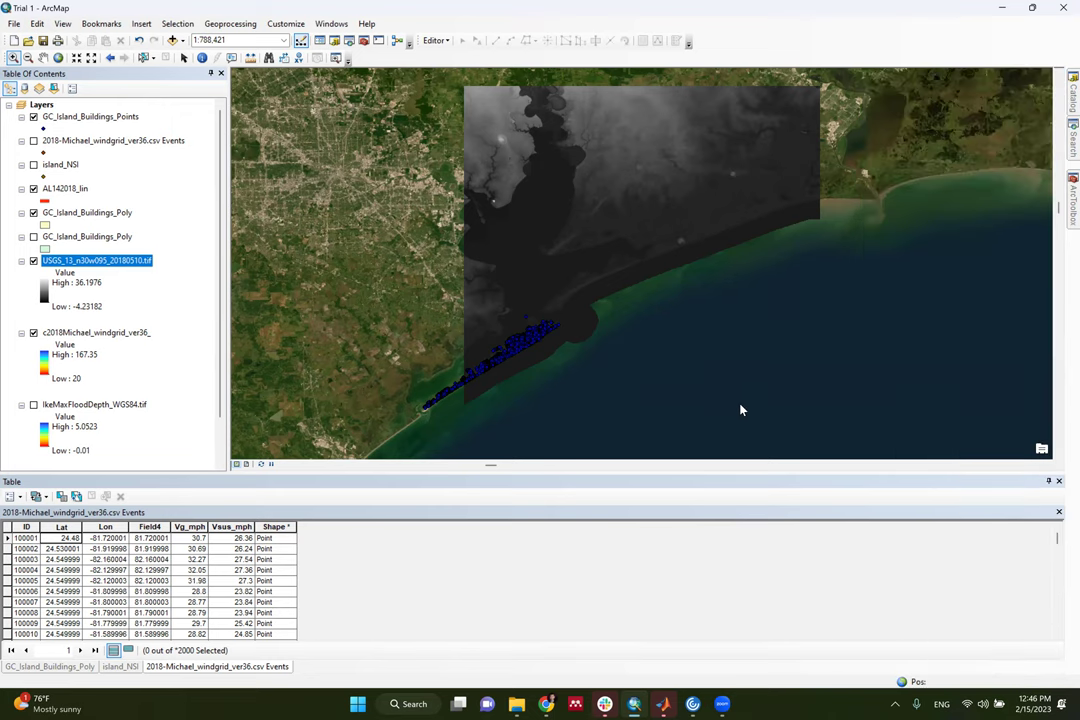
click(668, 463)
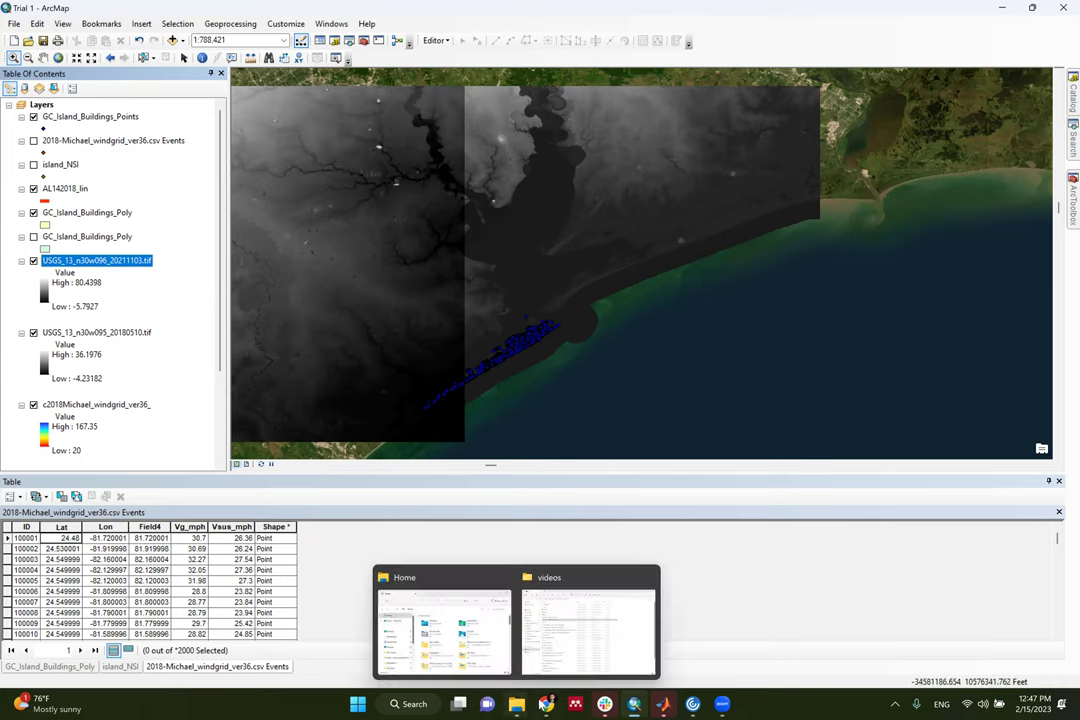
key(alt+Tab)
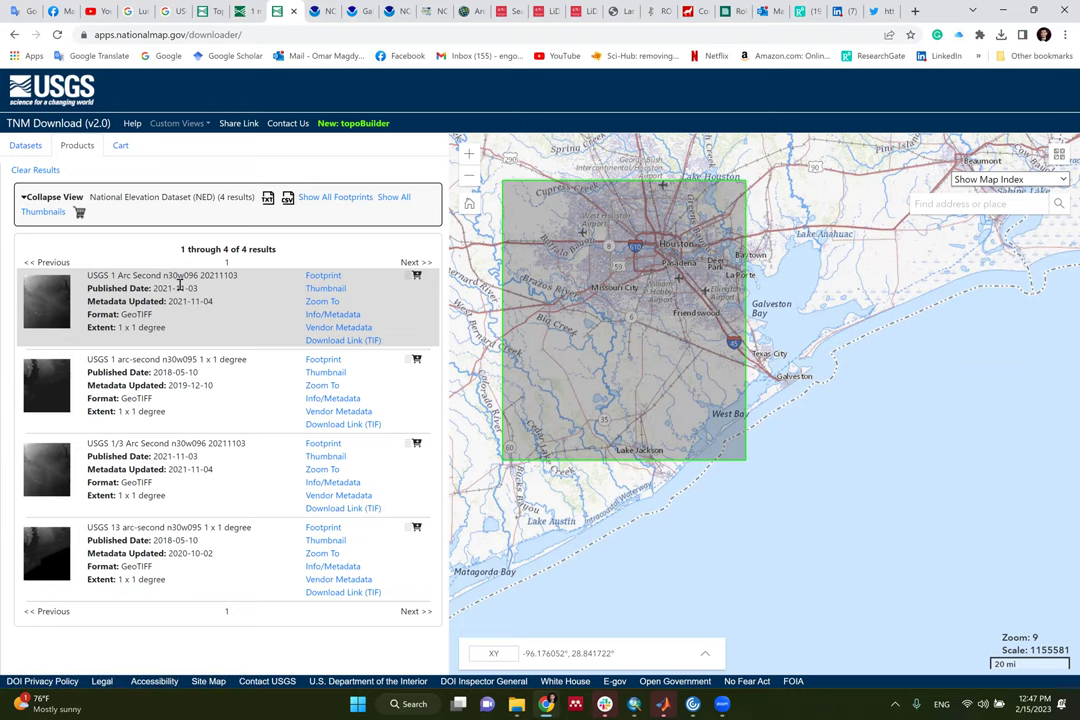
click(322, 316)
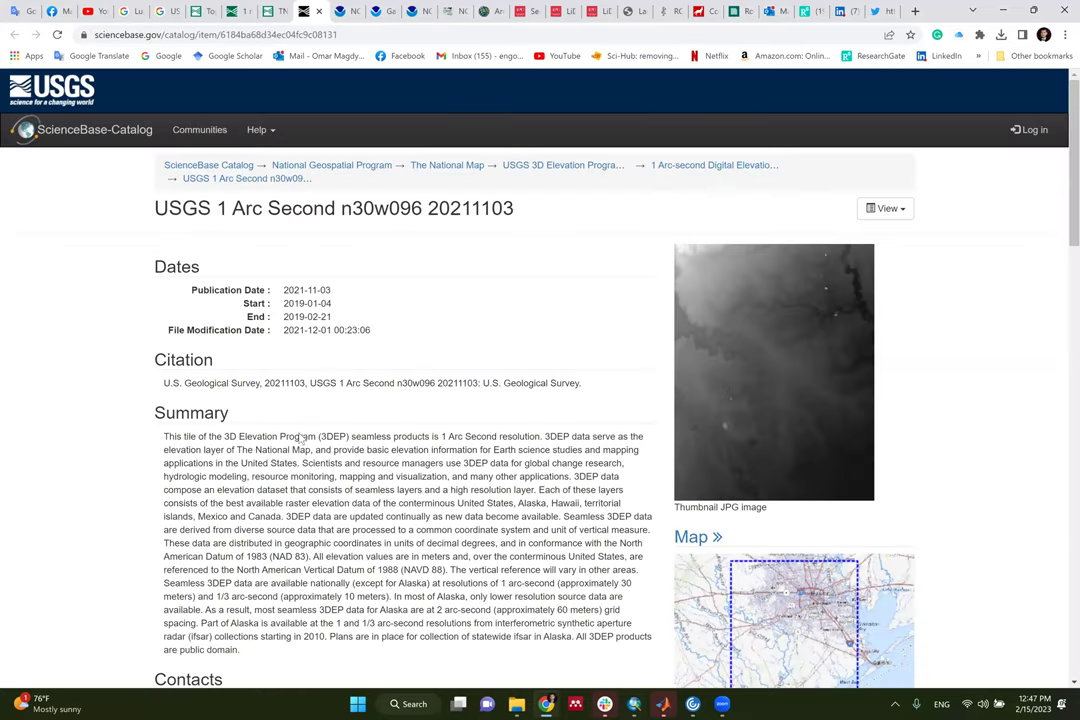
key(ctrl+f)
text(mer)
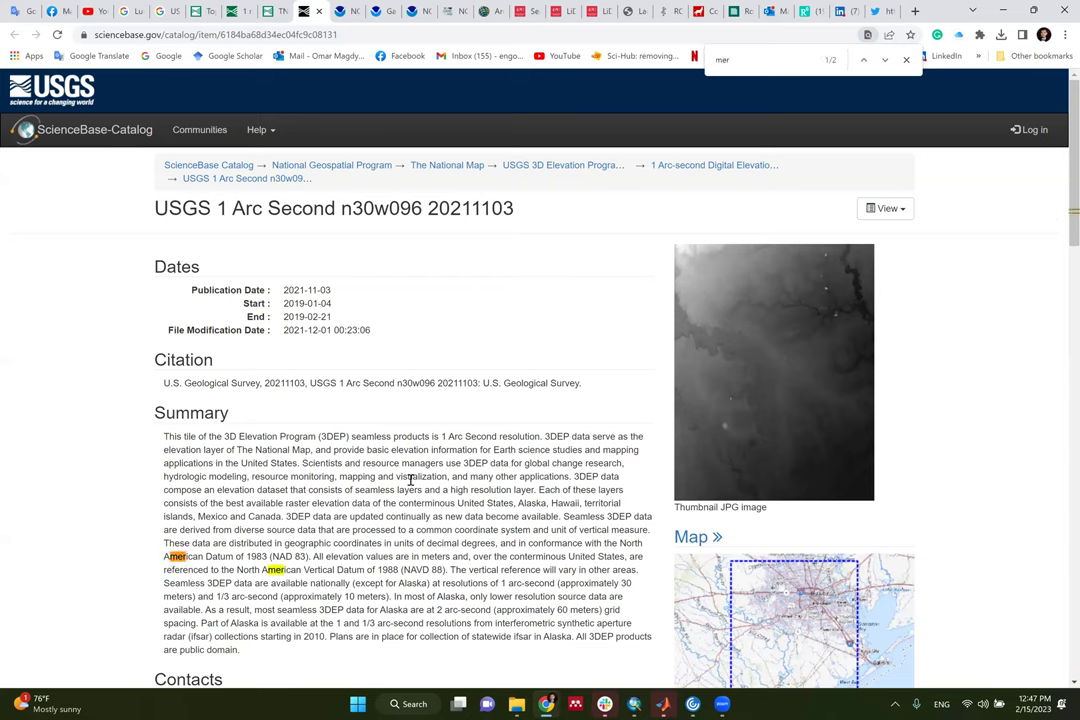
text(t)
scroll(358, 383, down, 5)
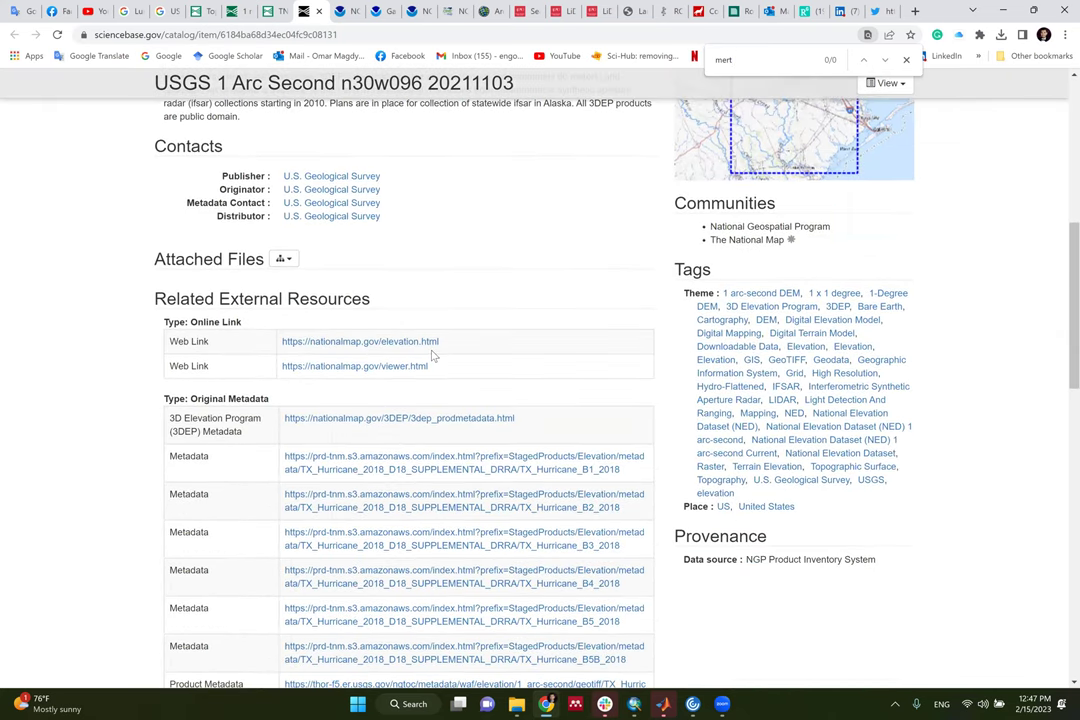
scroll(433, 355, up, 4)
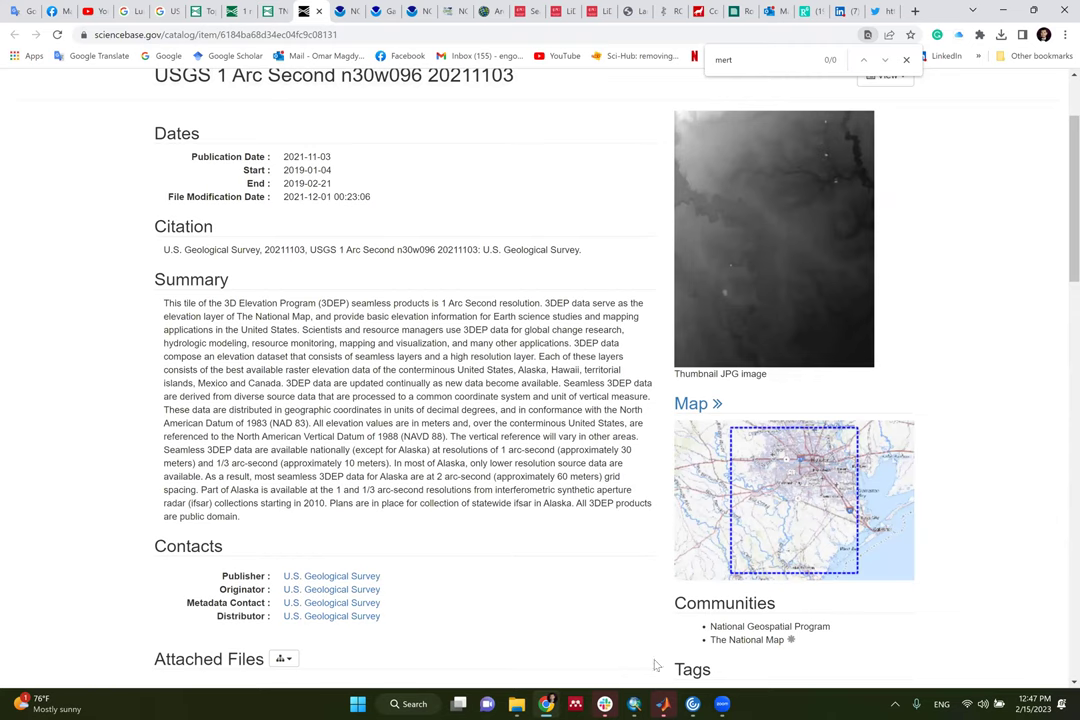
Switch to ArcMap and open the Mosaic To New Raster tool from the Raster Dataset toolset of Data Management Tools
mouse_move(700, 703)
click(633, 704)
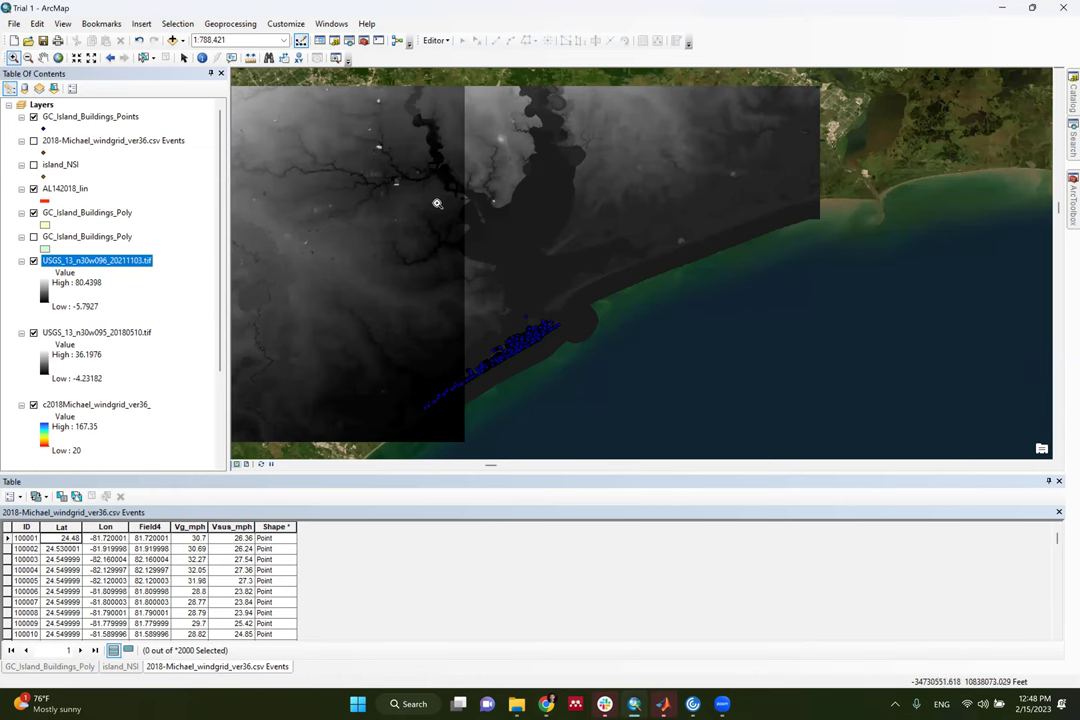
click(1073, 200)
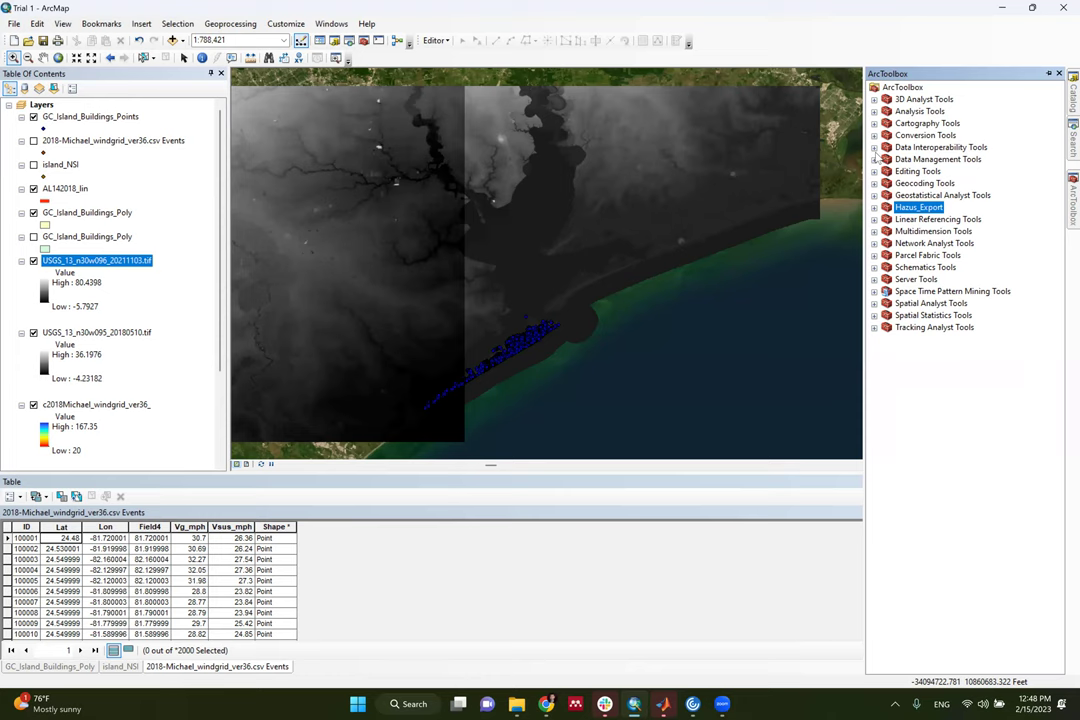
click(874, 159)
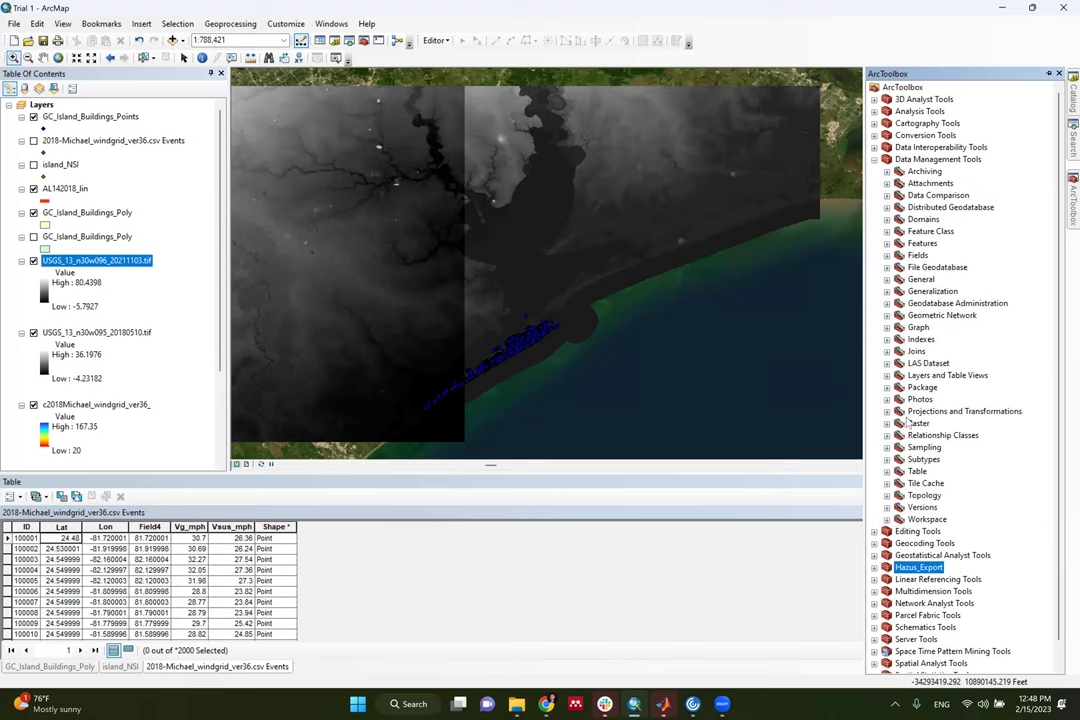
click(887, 423)
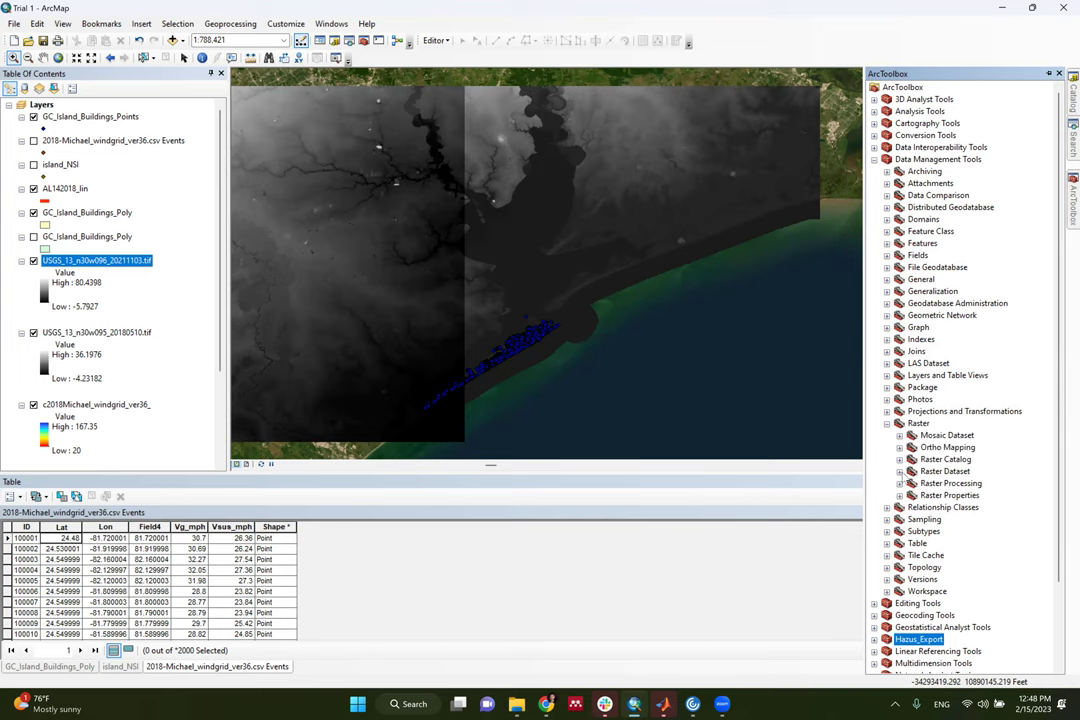
click(900, 471)
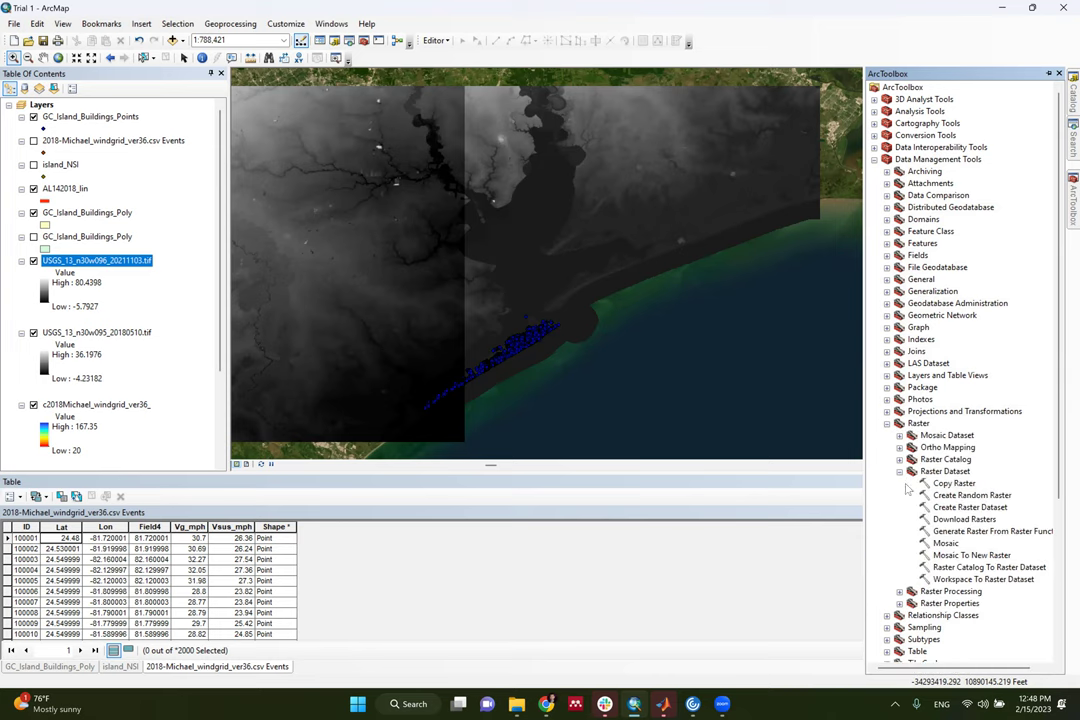
click(976, 557)
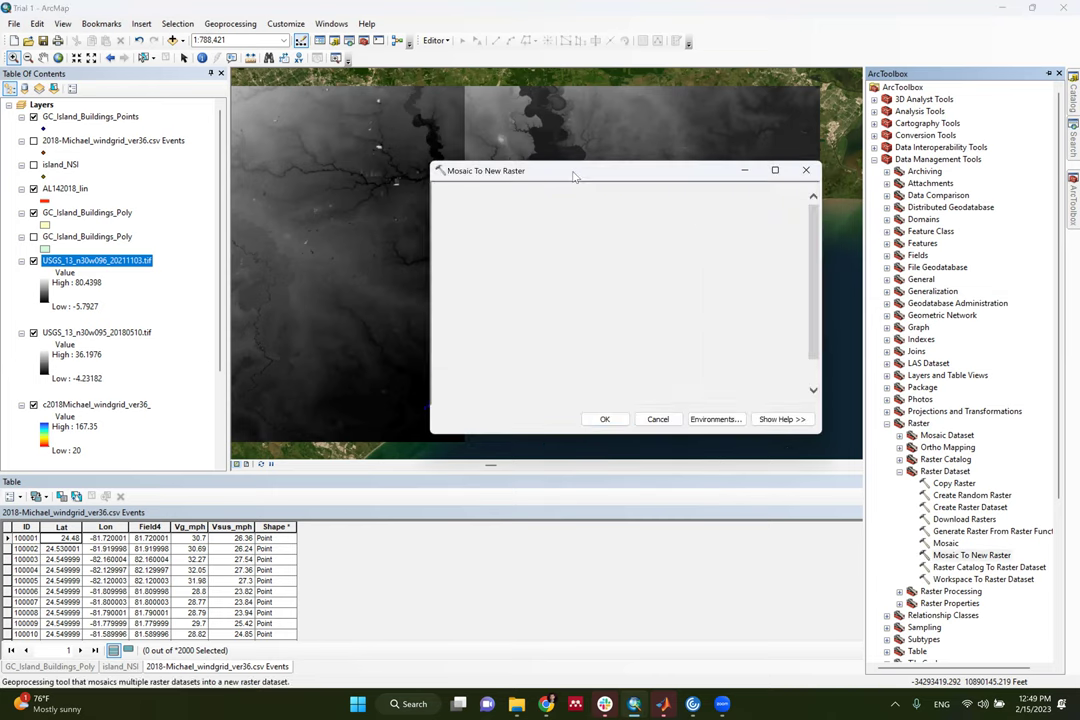
Add the USGS_13_n30w096_20211103.tif and USGS_13_n30w095_20180510.tif layers as the mosaic's input rasters
drag(549, 172, 495, 144)
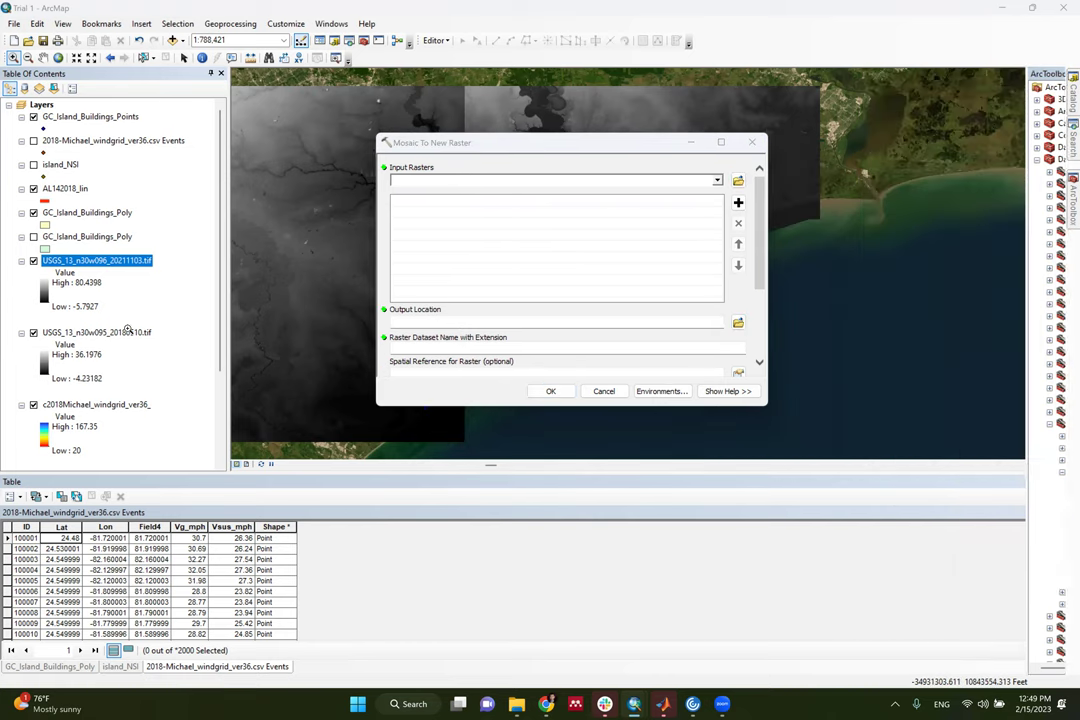
ctrl+click(96, 332)
drag(96, 332, 474, 268)
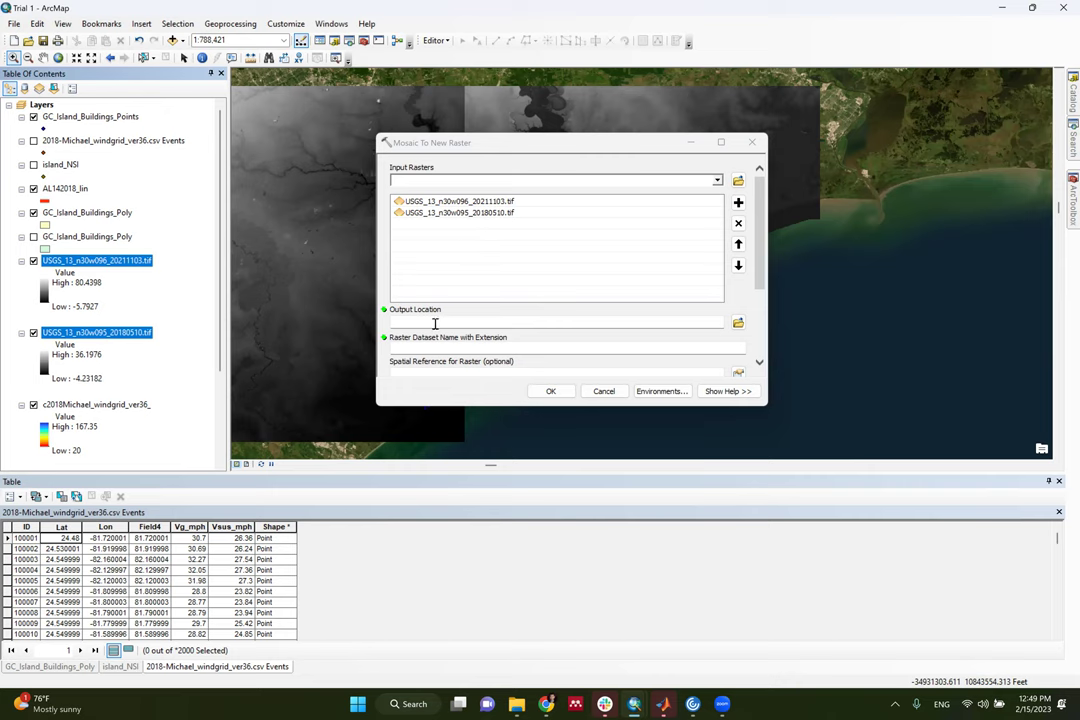
Set the mosaic's output location to C:\My_Laptop\FIU\Classes\CGN 5930\Lecture 9\DEM
click(737, 323)
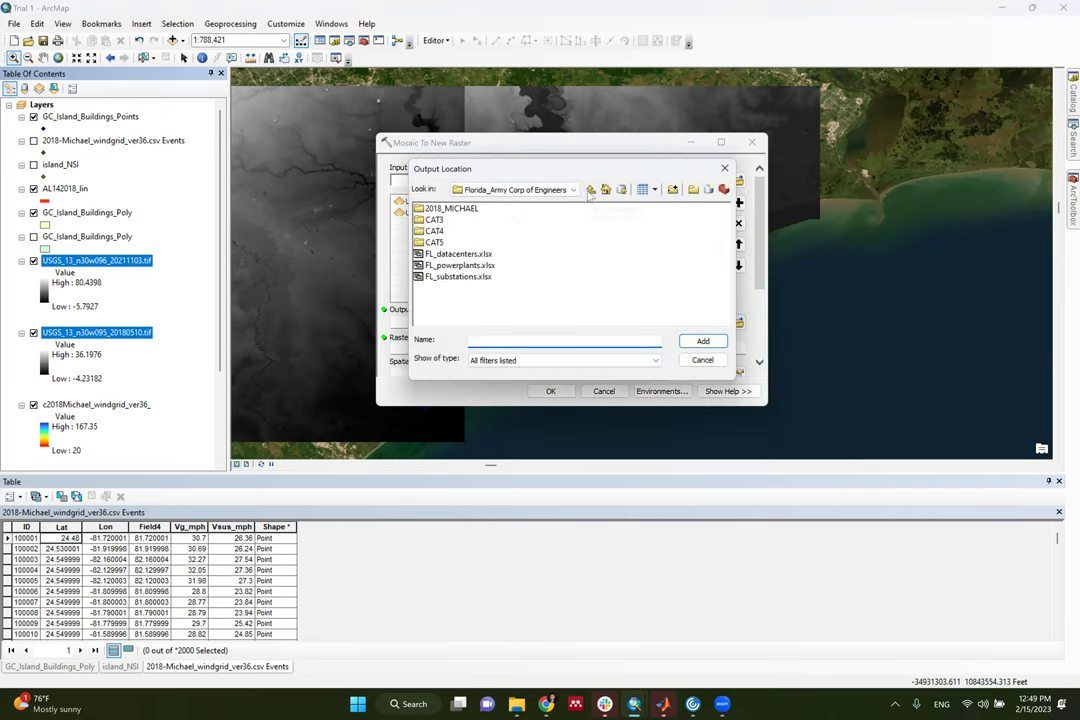
click(590, 190)
click(590, 190)
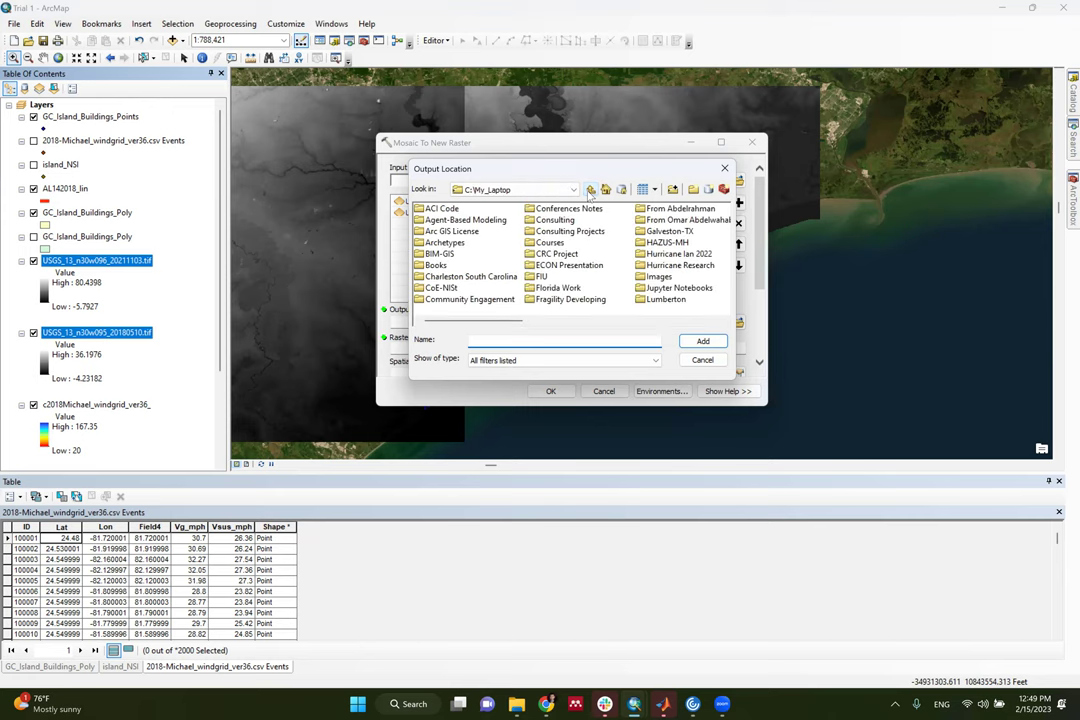
text(FIU)
key(Return)
double_click(437, 242)
double_click(440, 219)
double_click(446, 243)
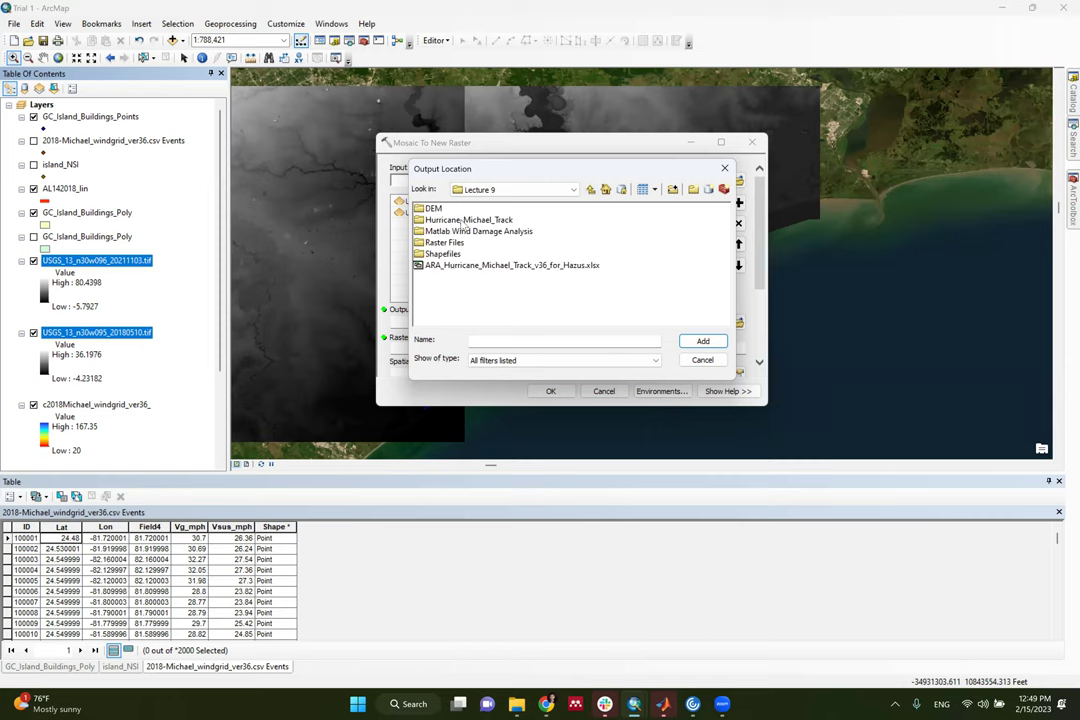
click(434, 209)
click(703, 341)
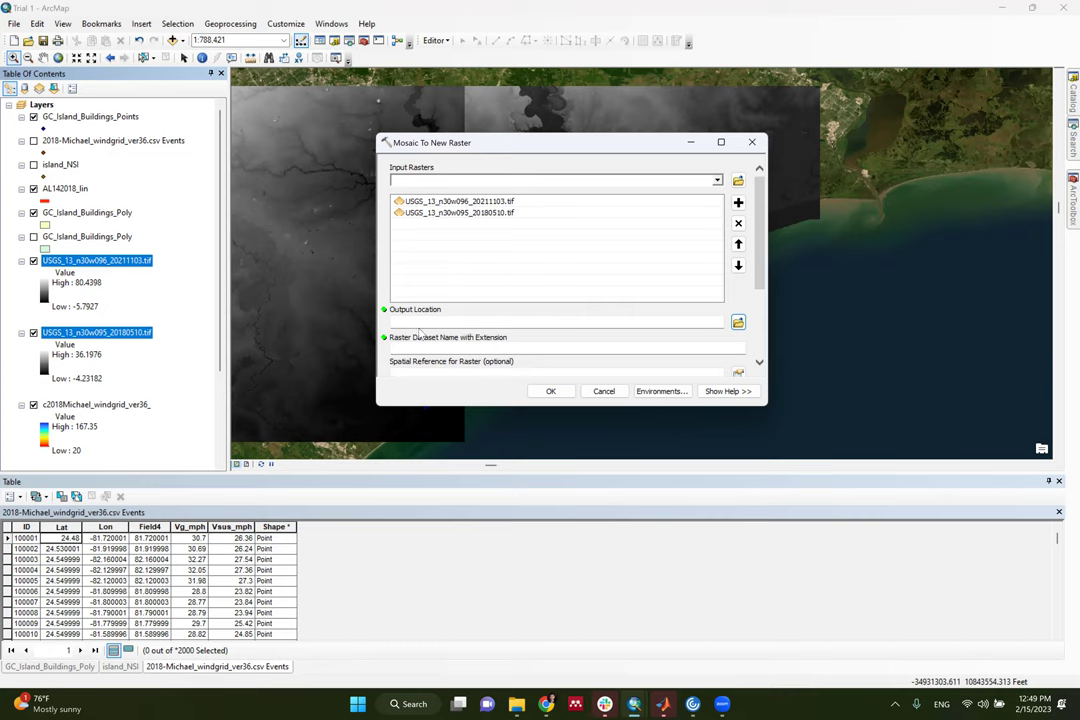
Name the output raster dataset Gaveston_Island_DEM_m.tif
click(487, 345)
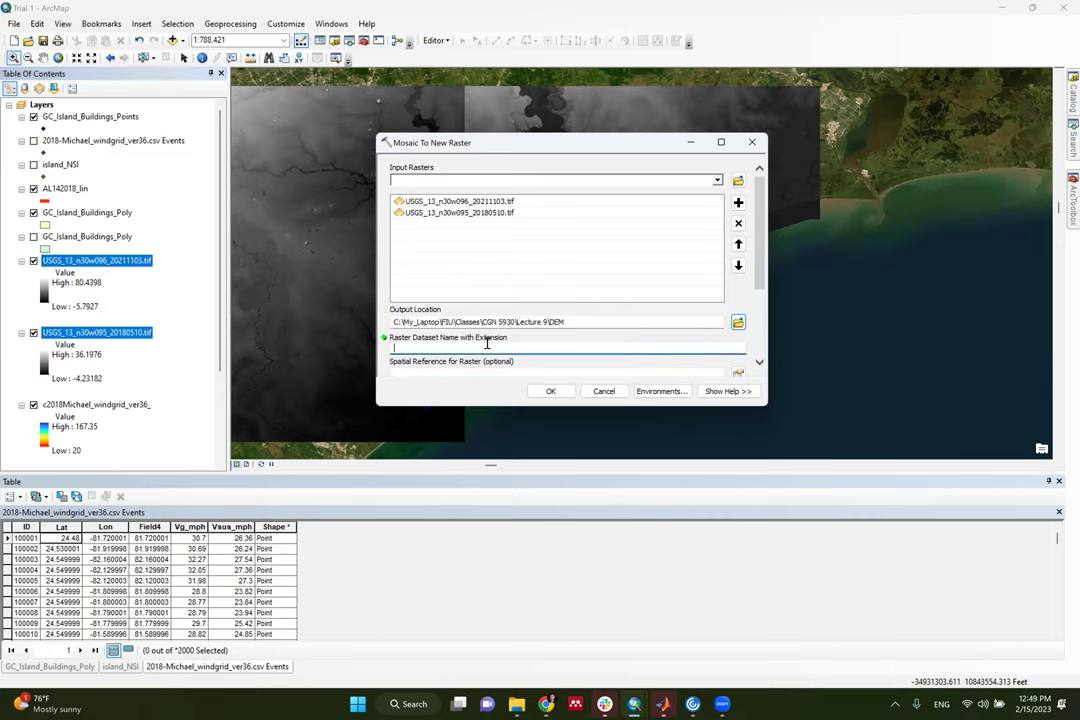
text(Gaveston_Island_DEM_m.tif)
scroll(528, 320, down, 2)
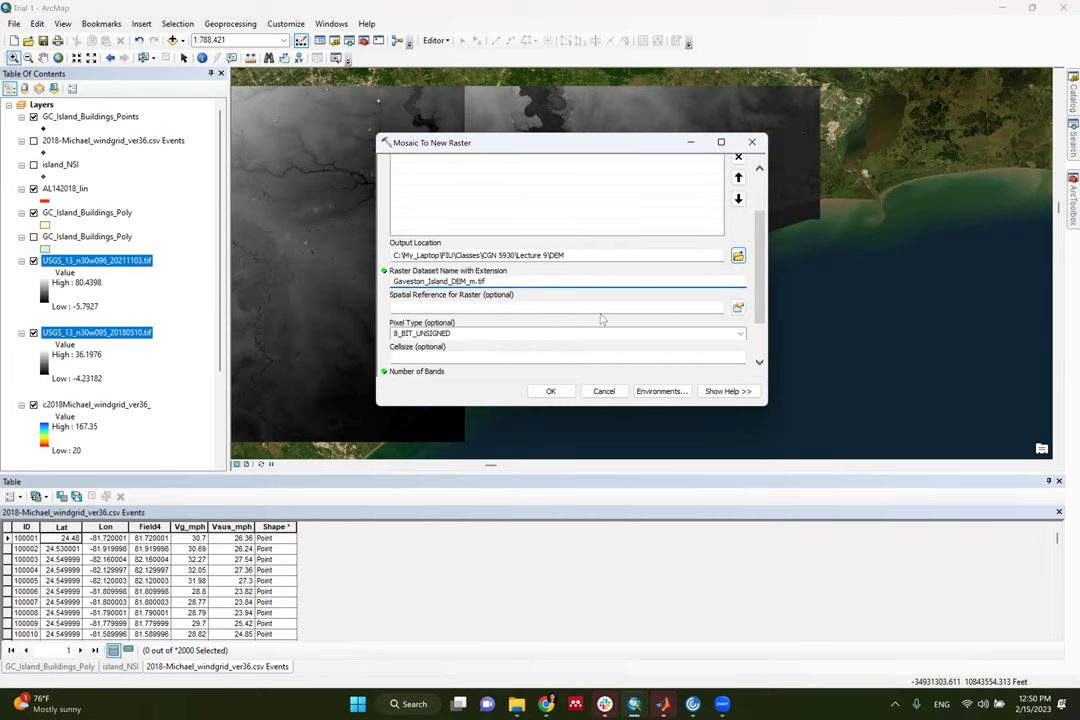
Set the mosaic's spatial reference by importing the coordinate system of GC_Island_Buildings_Points.shp from Lecture 9's Shapefiles folder
click(737, 309)
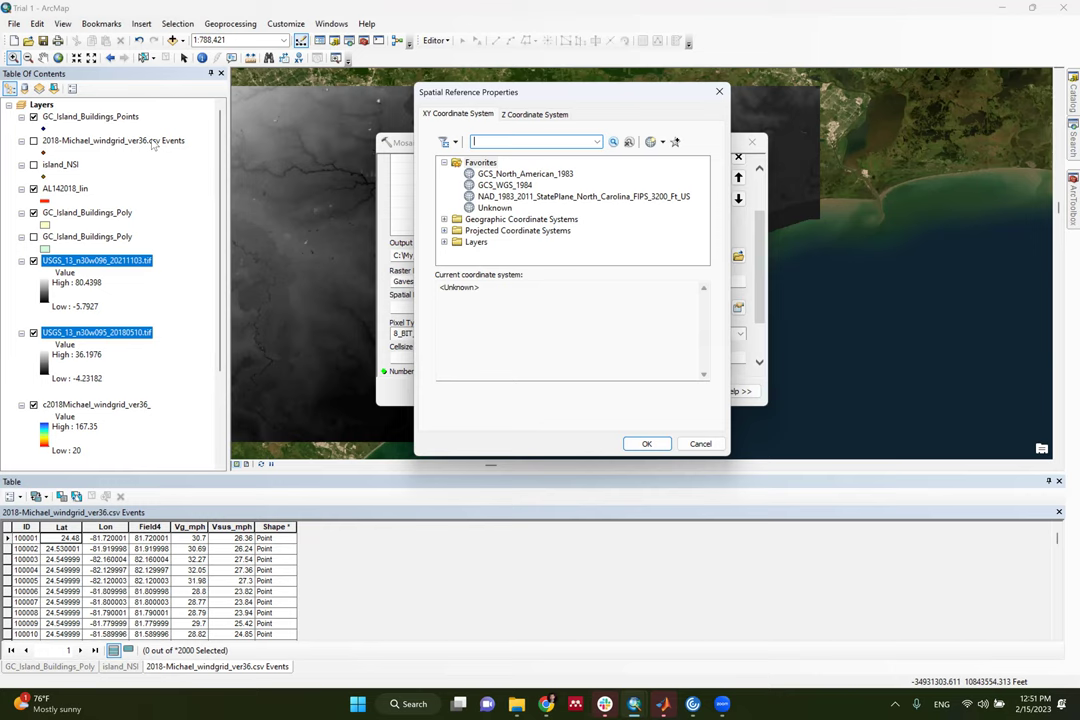
click(663, 143)
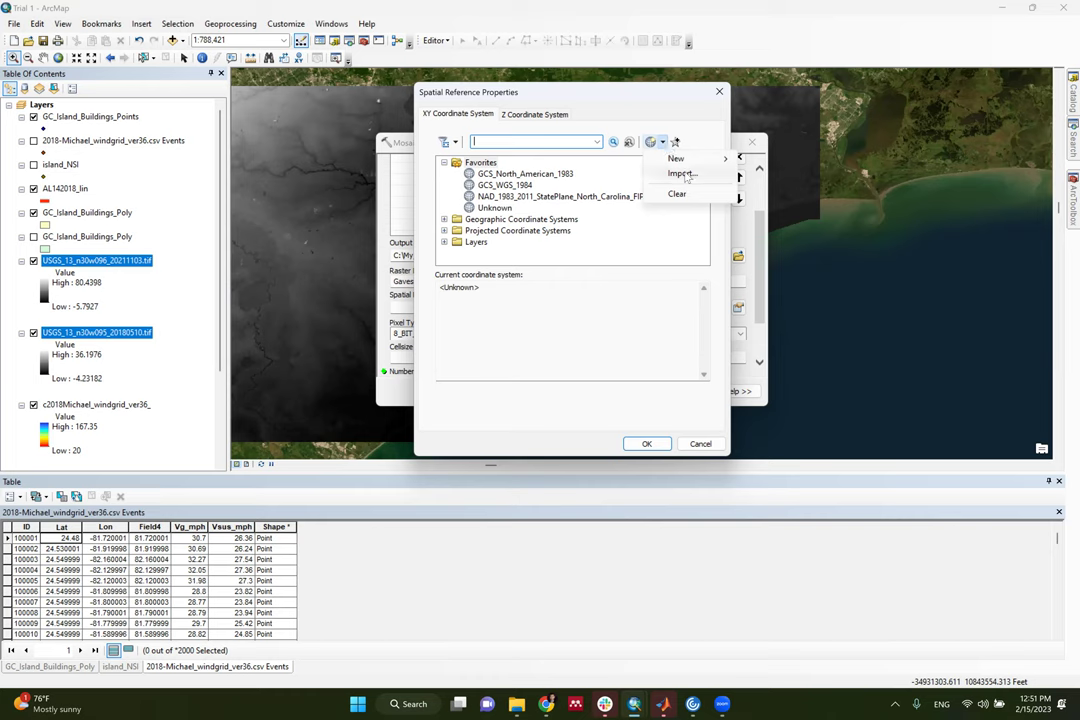
click(682, 173)
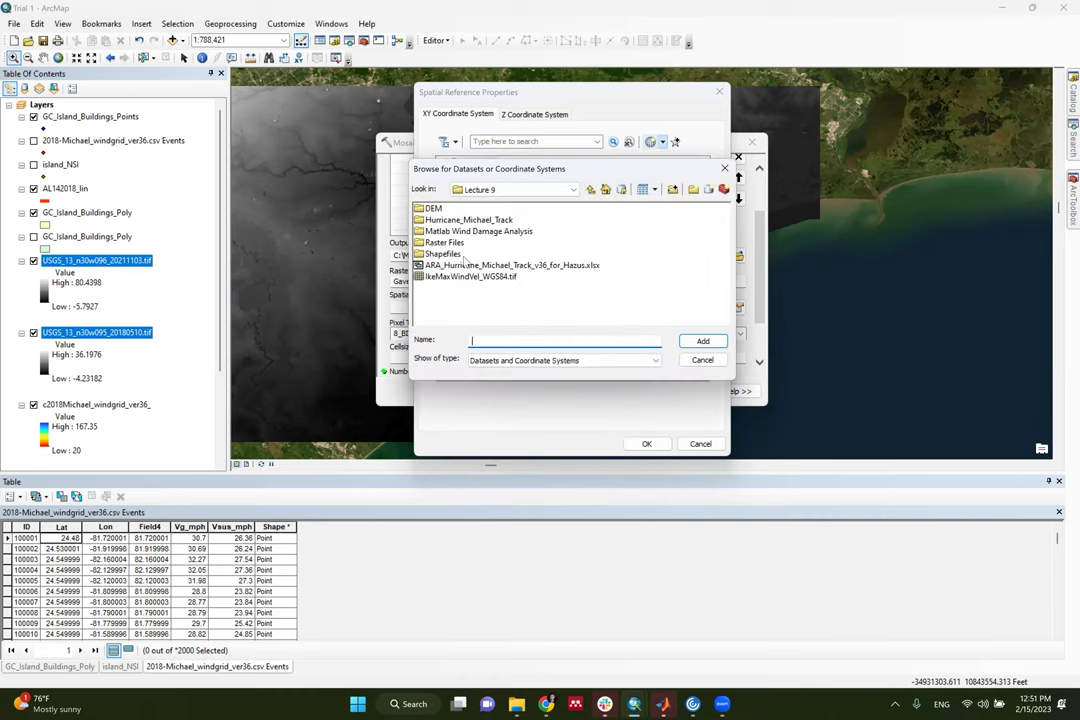
double_click(443, 254)
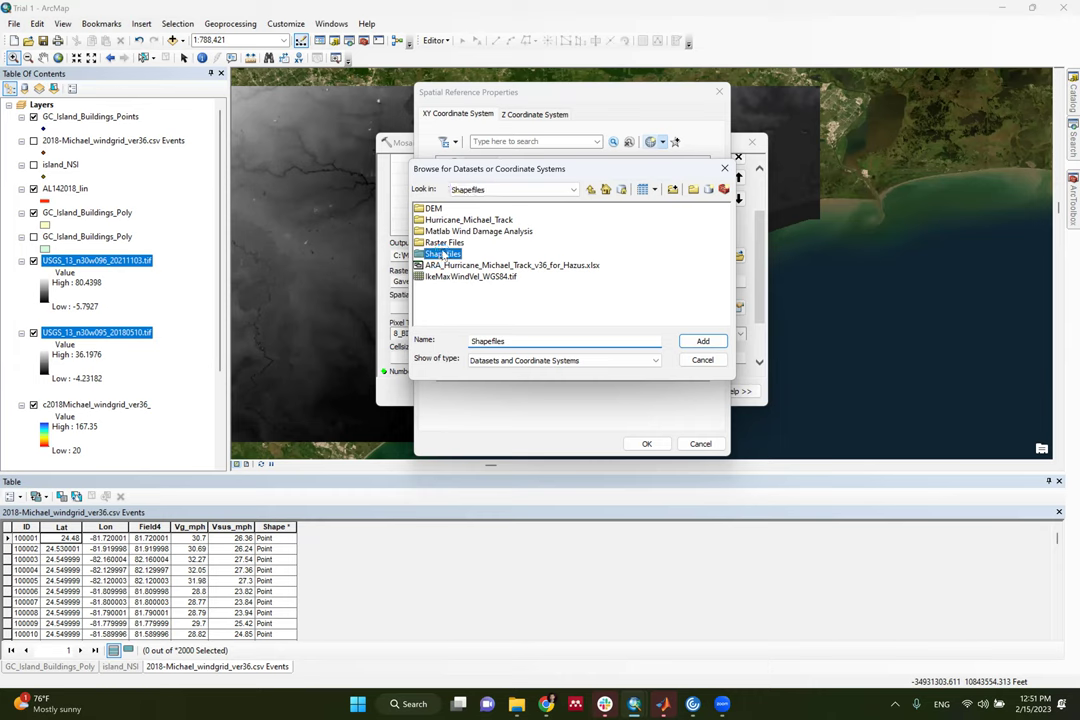
click(495, 208)
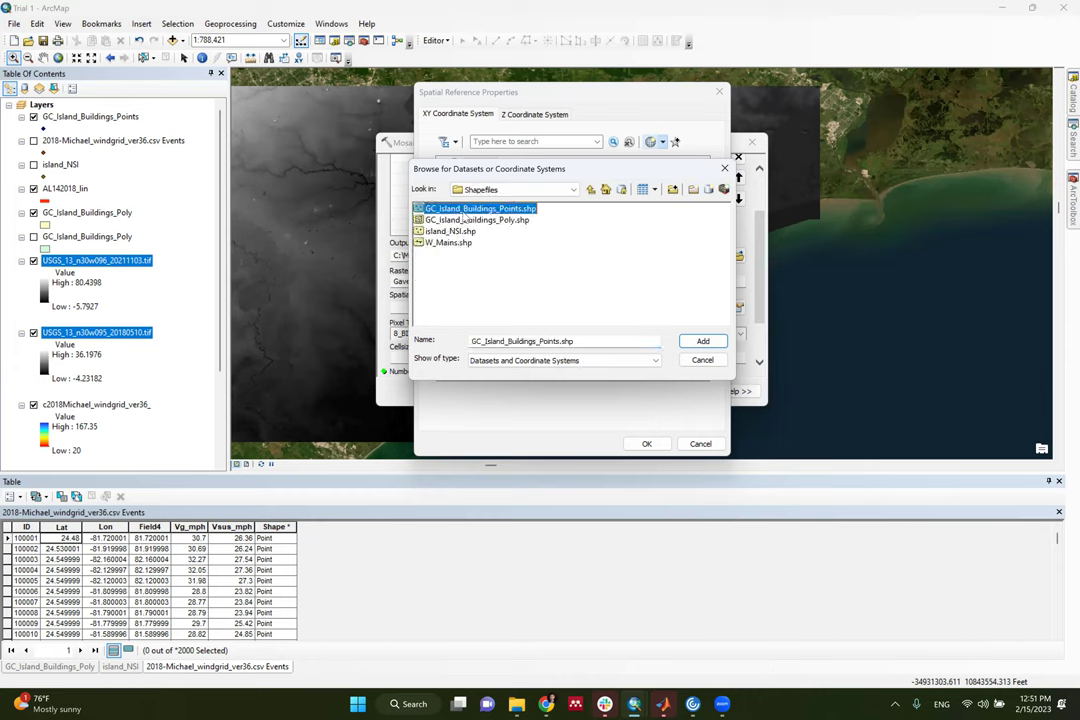
click(703, 342)
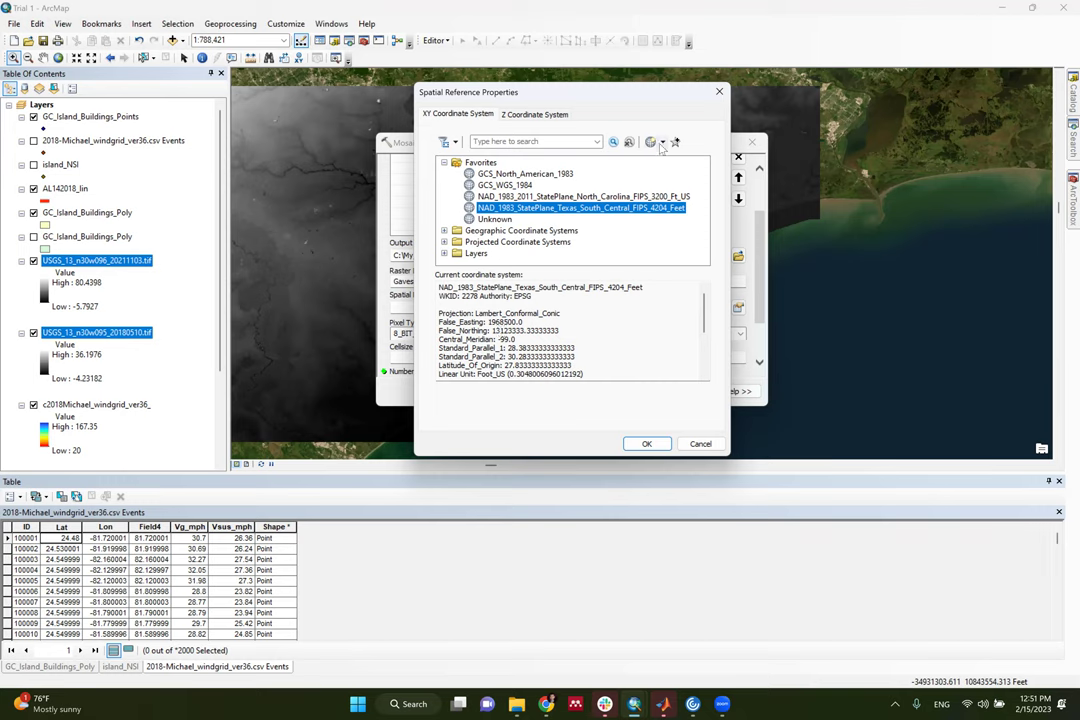
click(661, 142)
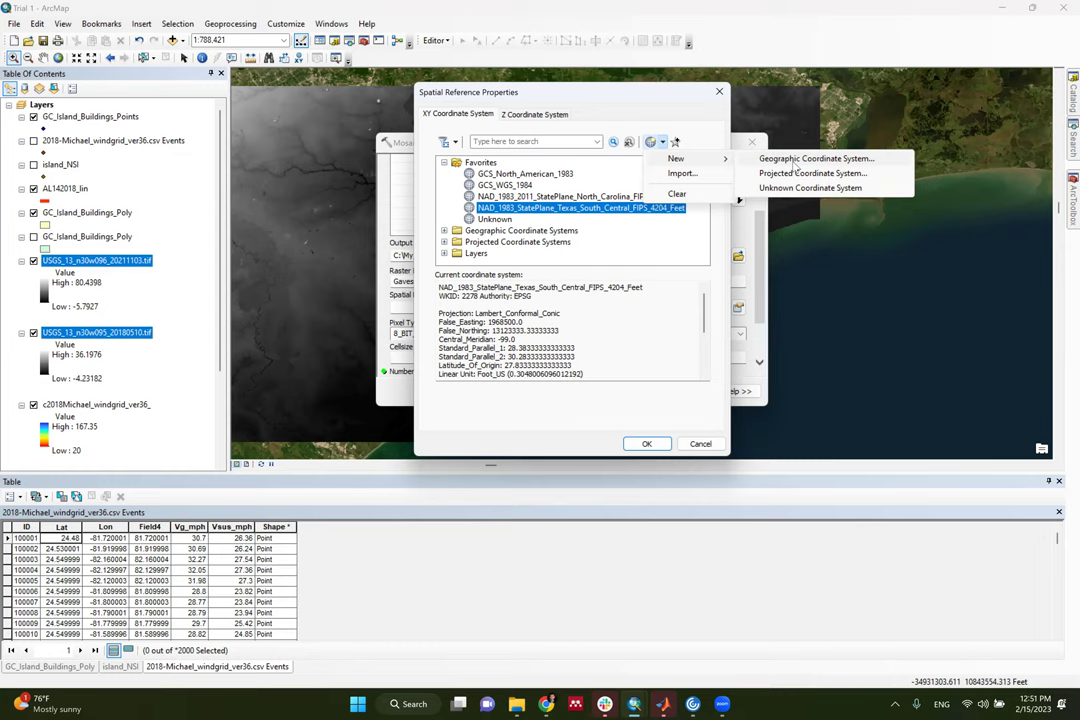
click(593, 425)
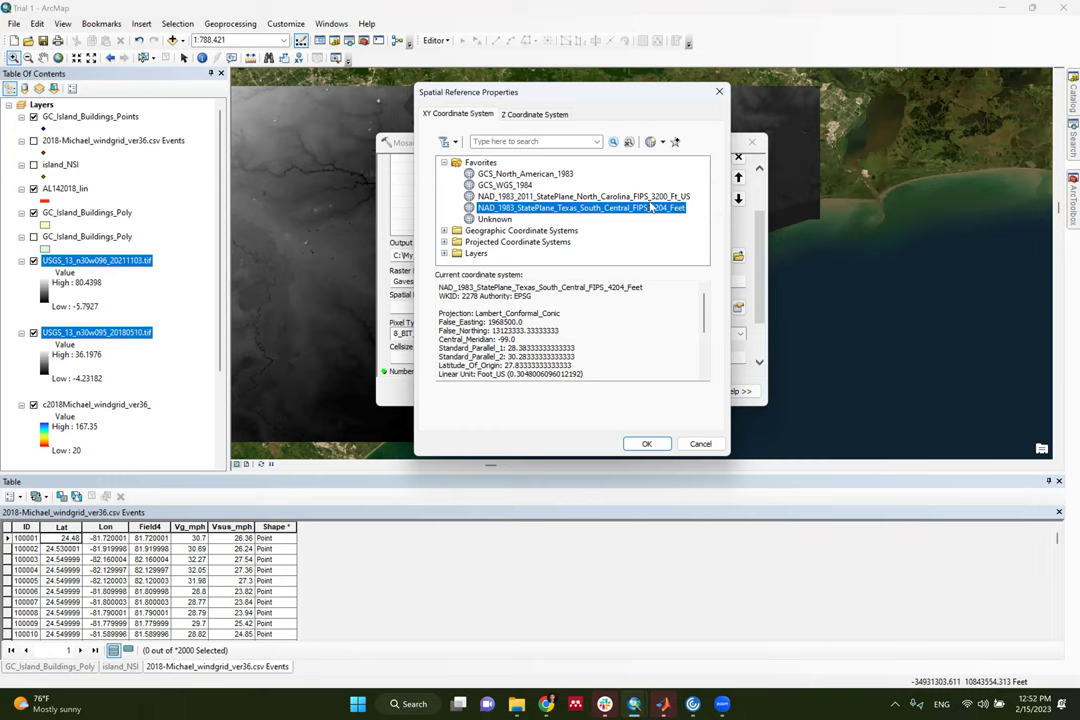
click(648, 444)
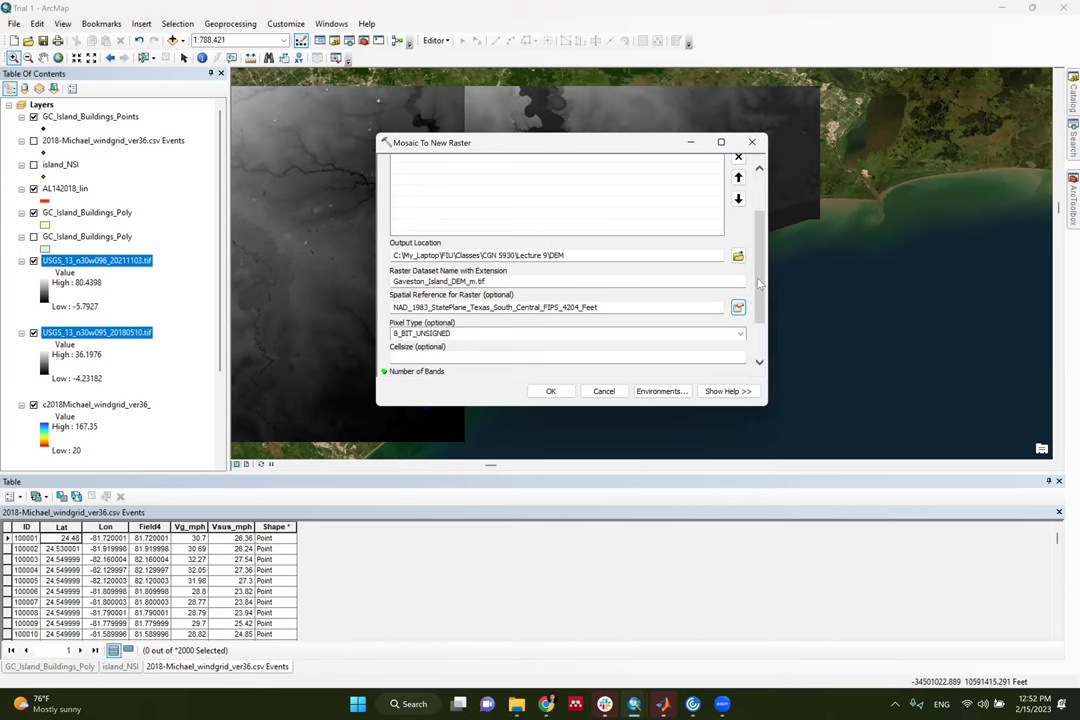
Set the output raster's pixel type to 32_BIT_FLOAT
scroll(759, 284, down, 2)
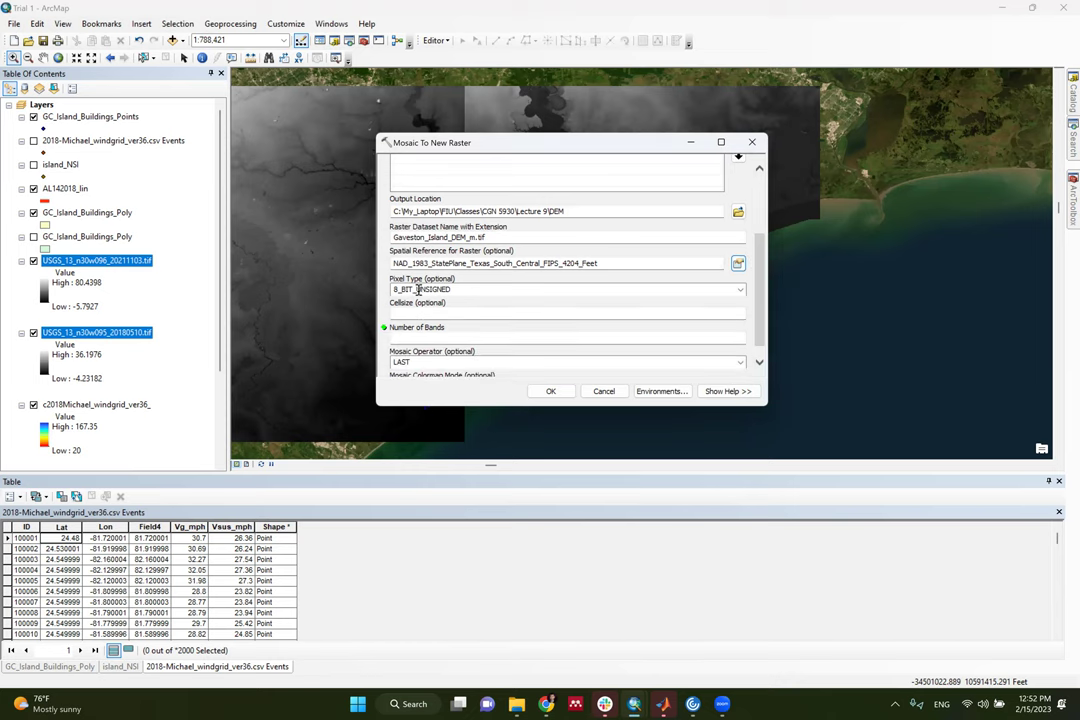
click(535, 289)
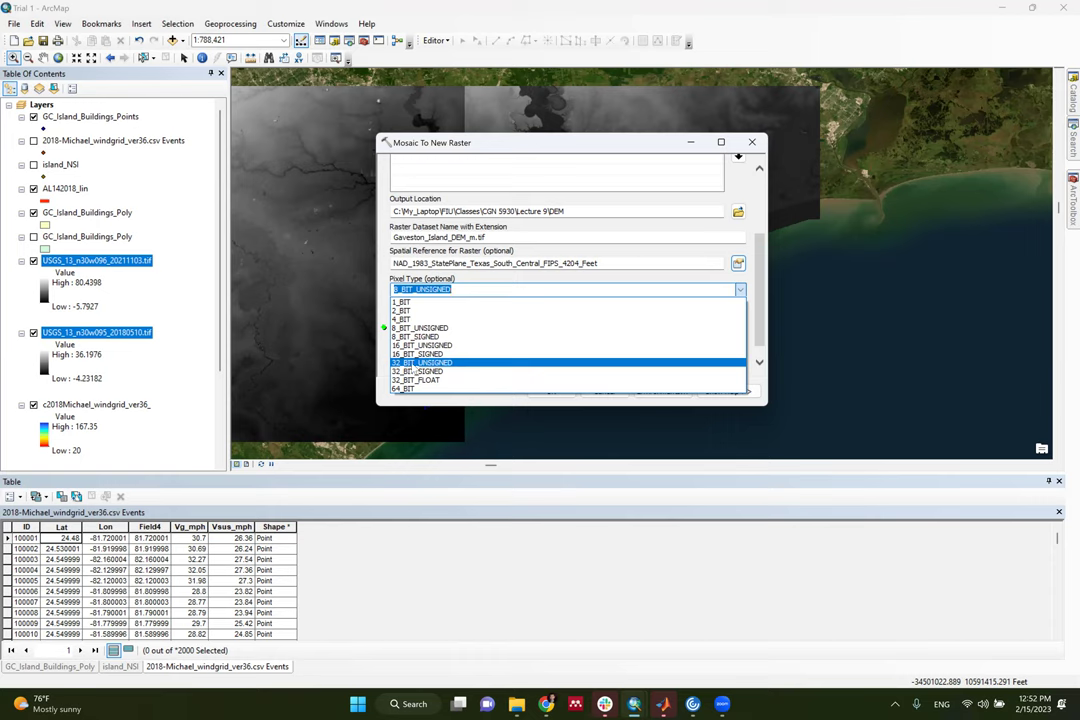
key(Escape)
key(Down)
key(Down)
key(Down)
key(Down)
key(Down)
key(Down)
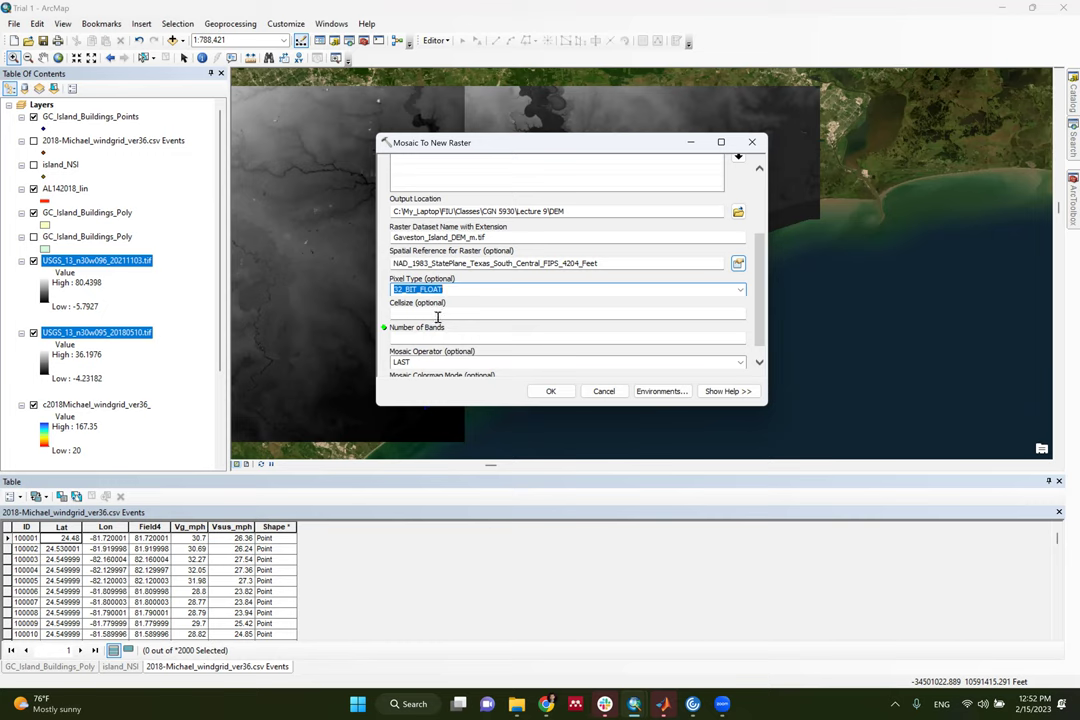
Leave the cell size empty and set the number of bands to 1
click(653, 312)
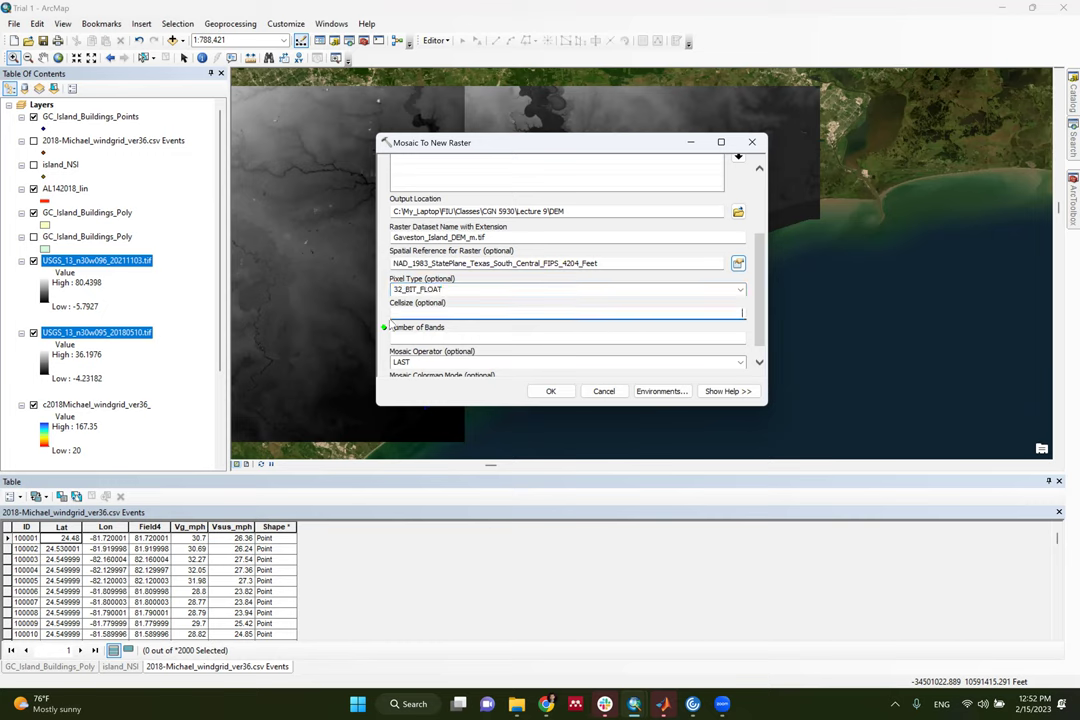
click(506, 340)
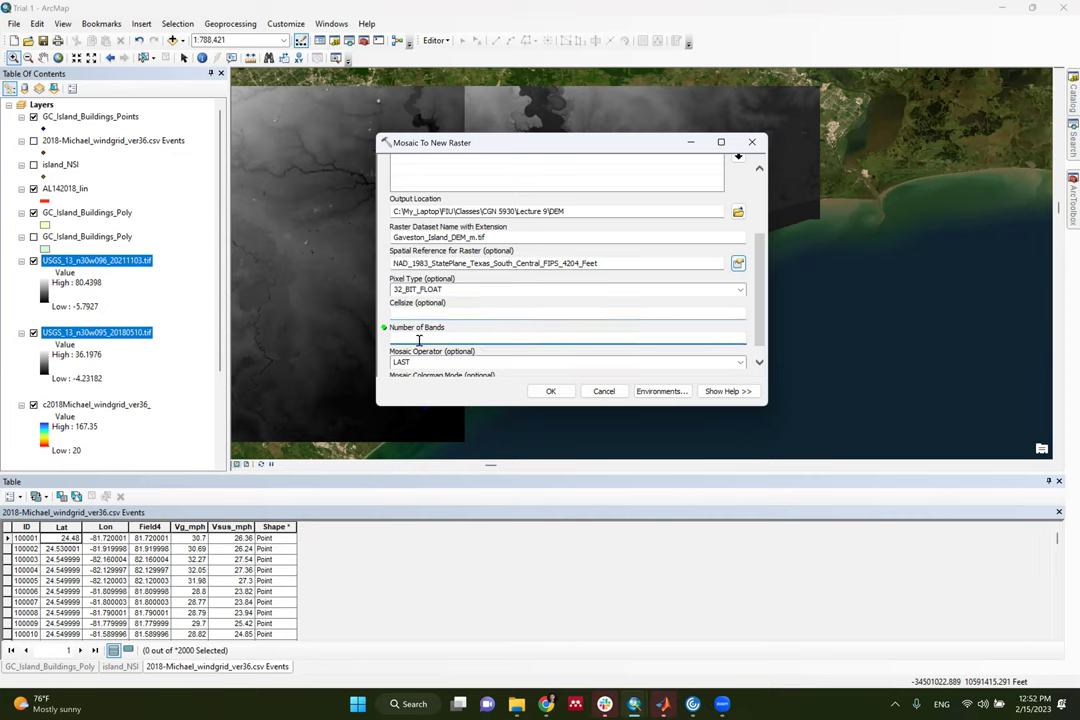
text(1)
click(143, 266)
right_click(143, 264)
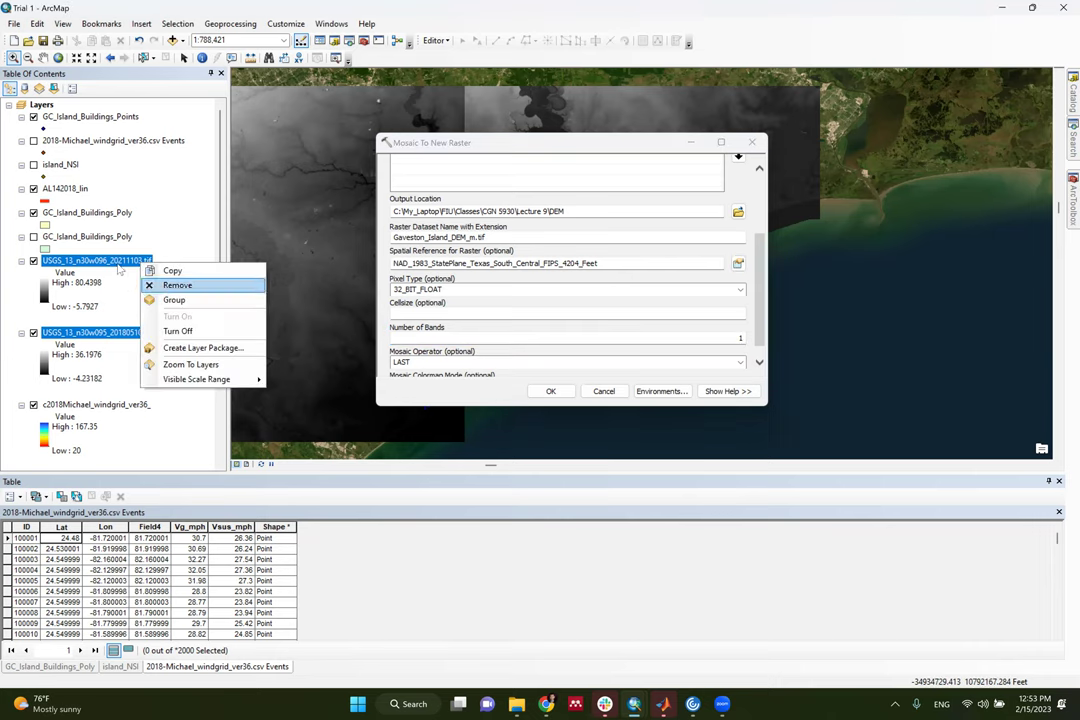
right_click(73, 262)
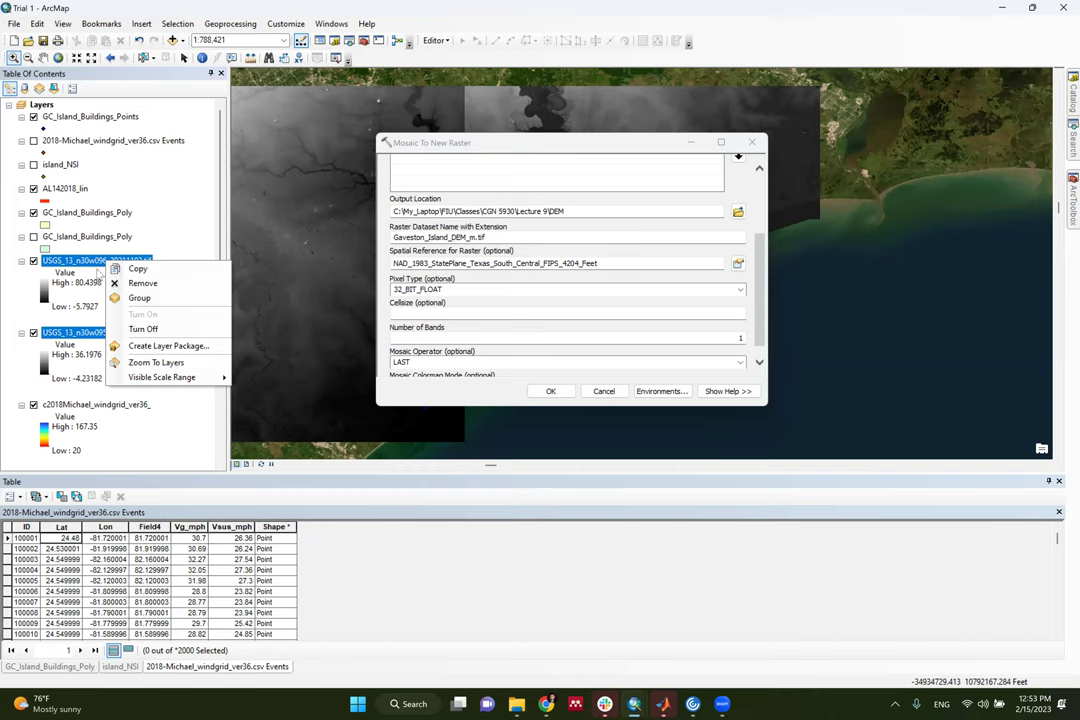
key(Escape)
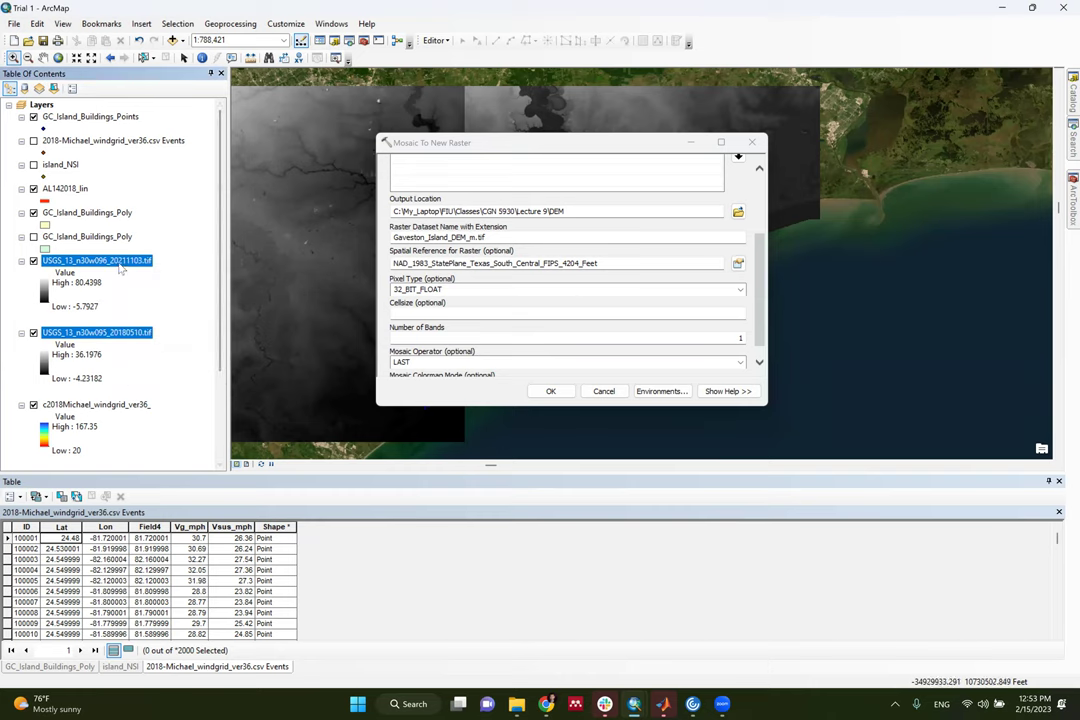
Run the Mosaic To New Raster tool and close its progress window once it completes
scroll(605, 320, down, 1)
click(605, 321)
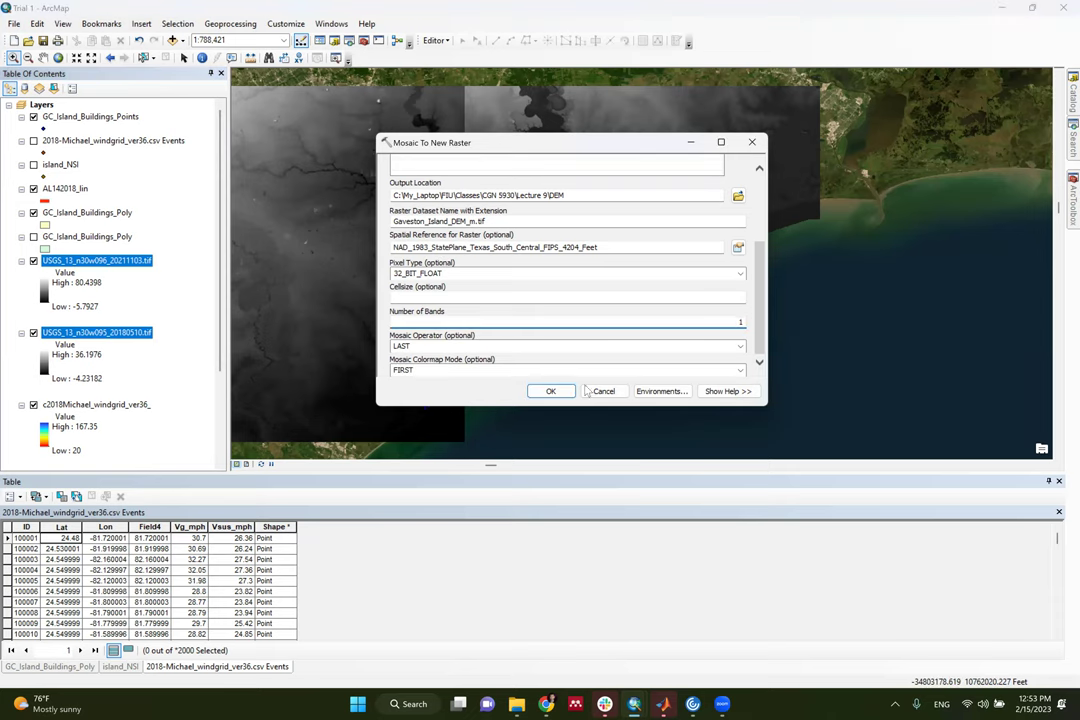
click(553, 392)
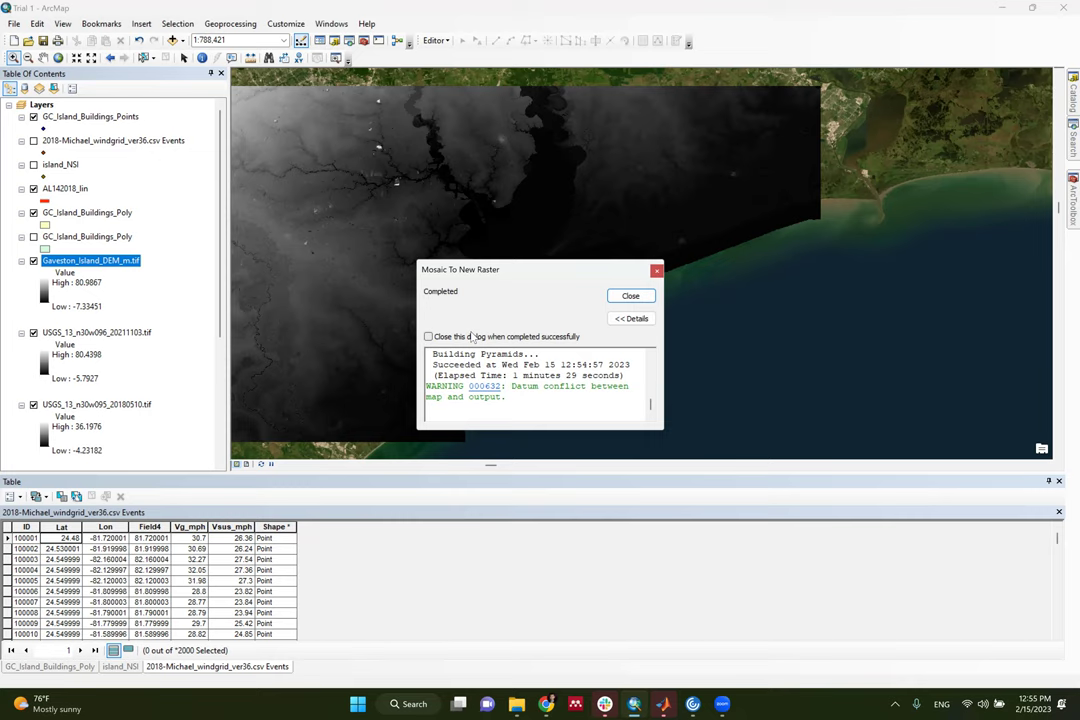
click(630, 296)
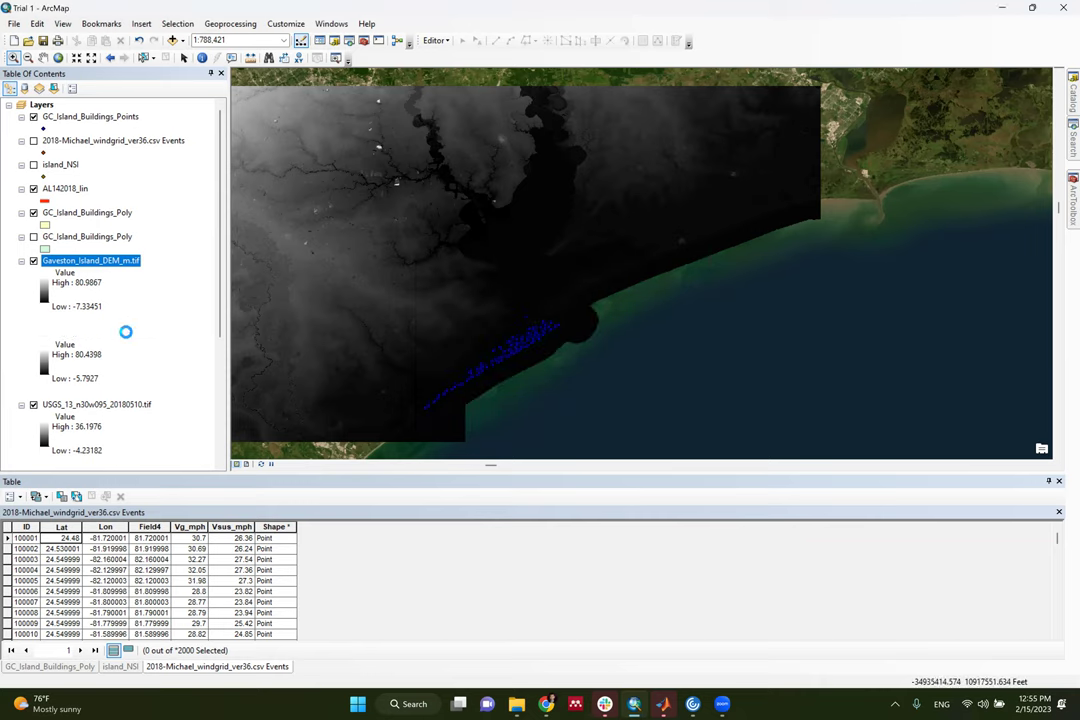
Check the band count and pixel type in the source properties of the USGS_13_n30w096_20211103.tif layer, then close them
right_click(126, 333)
click(165, 529)
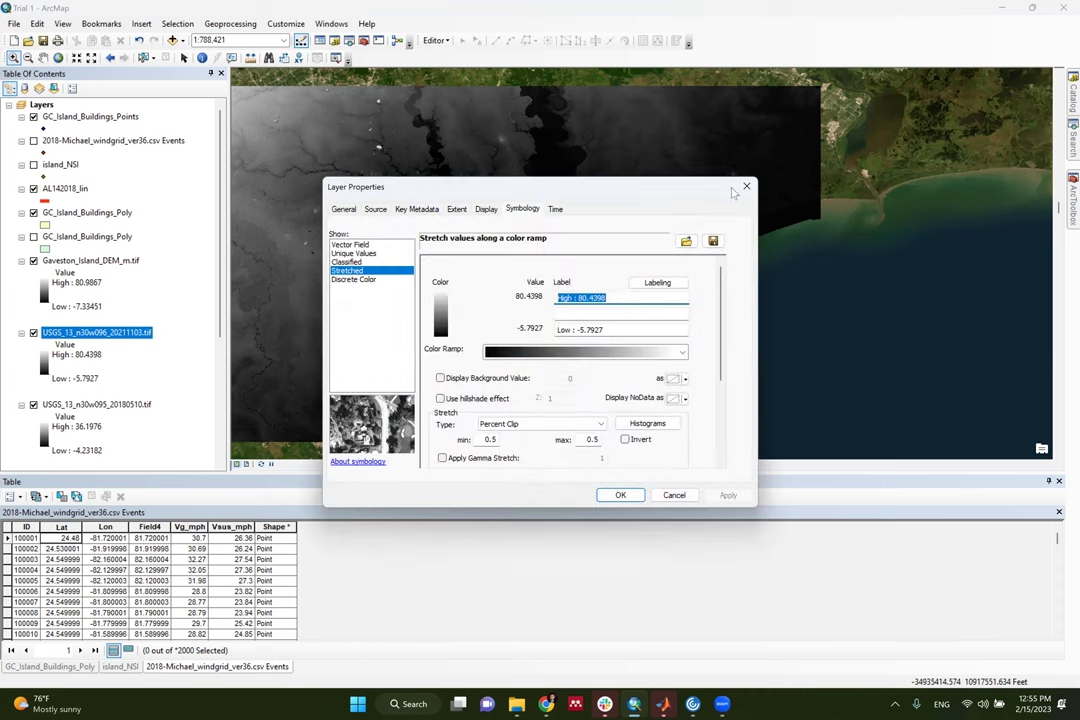
click(375, 209)
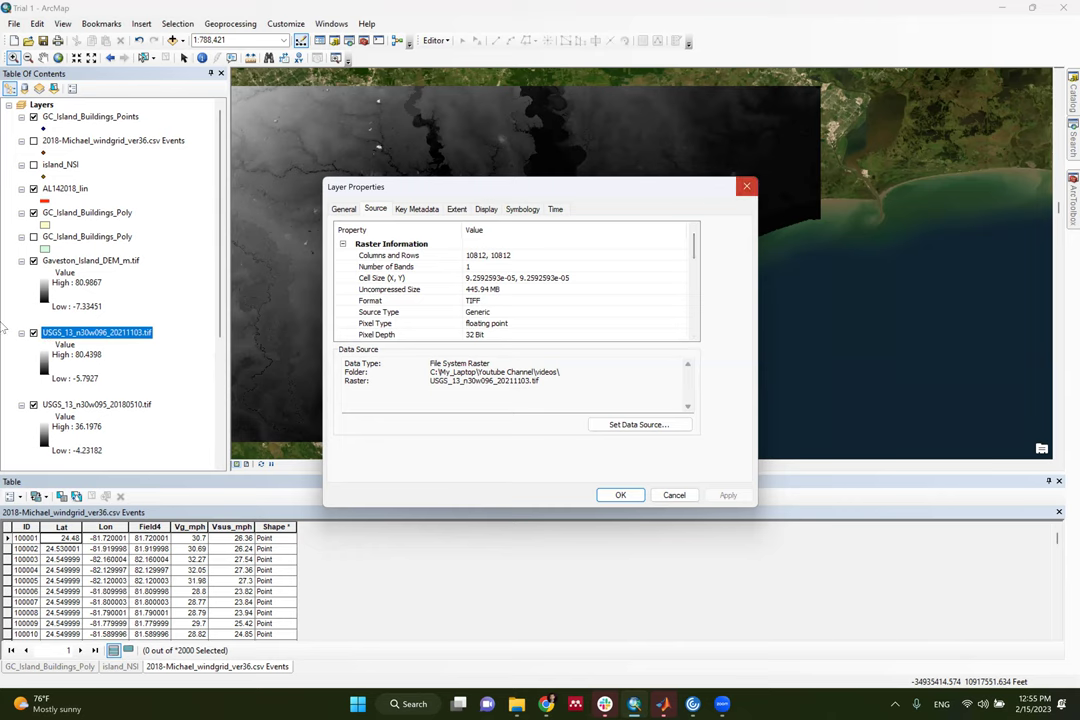
key(Return)
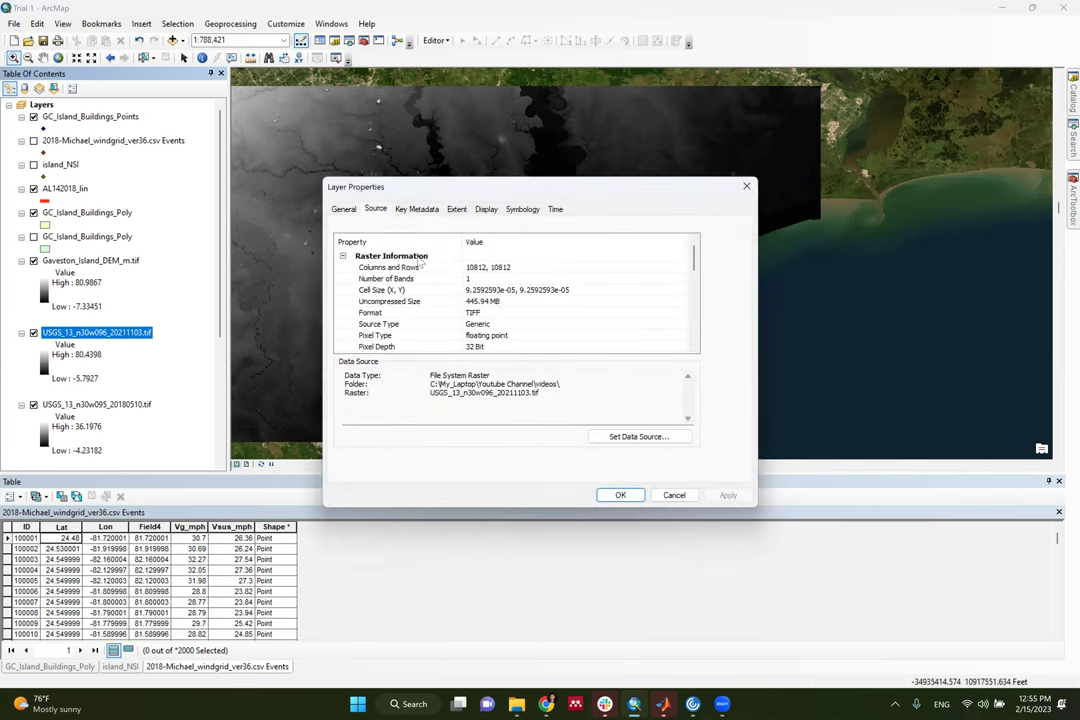
click(467, 278)
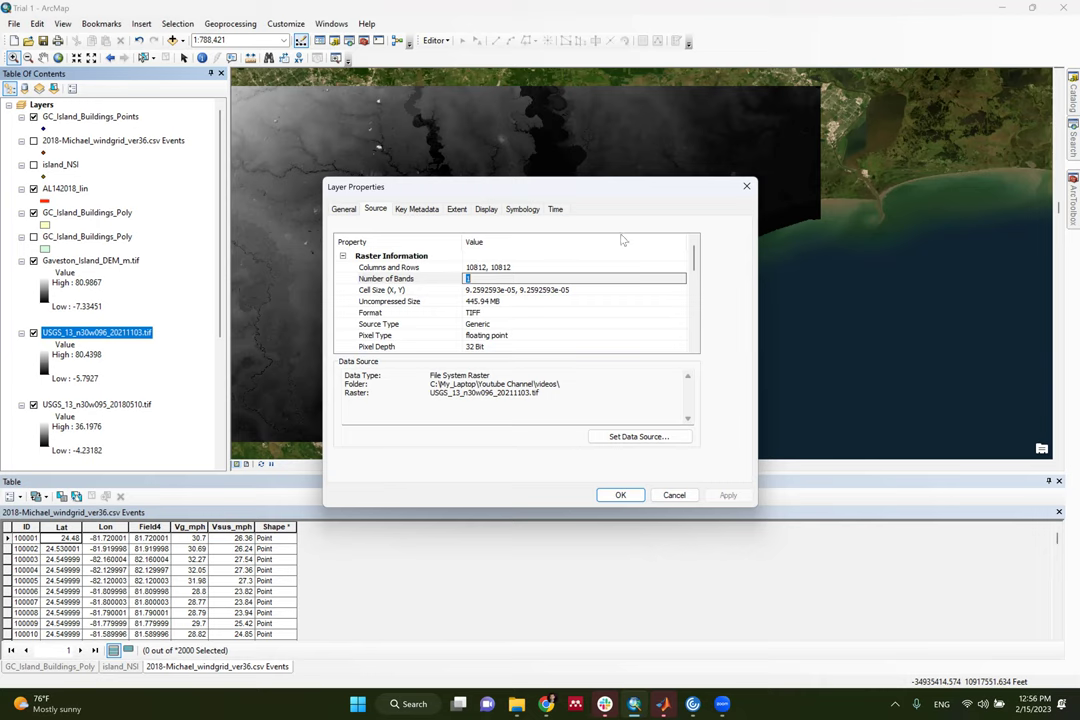
click(746, 190)
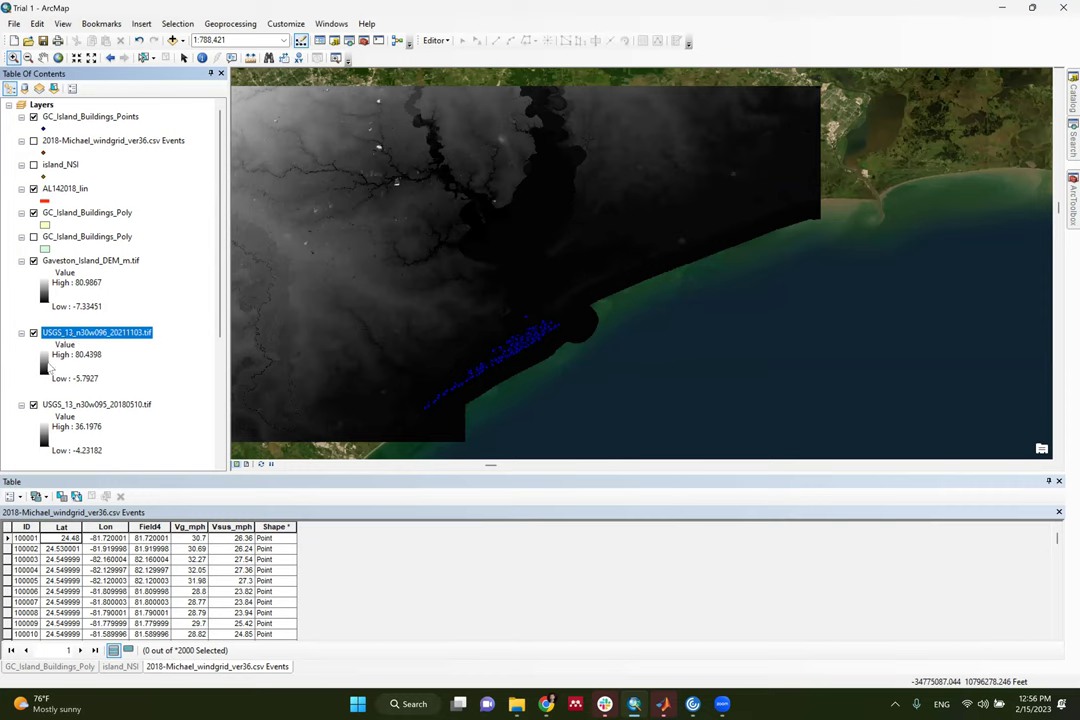
Apply the red-yellow-cyan-blue color ramp to the Gaveston_Island_DEM_m.tif layer
double_click(45, 296)
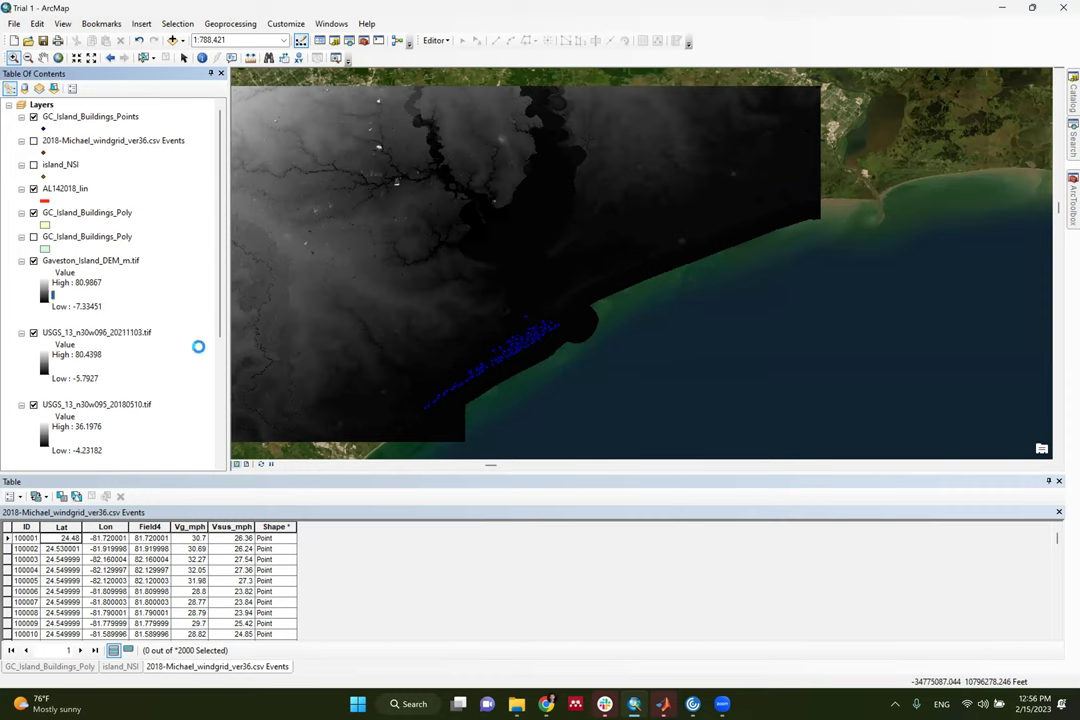
click(290, 391)
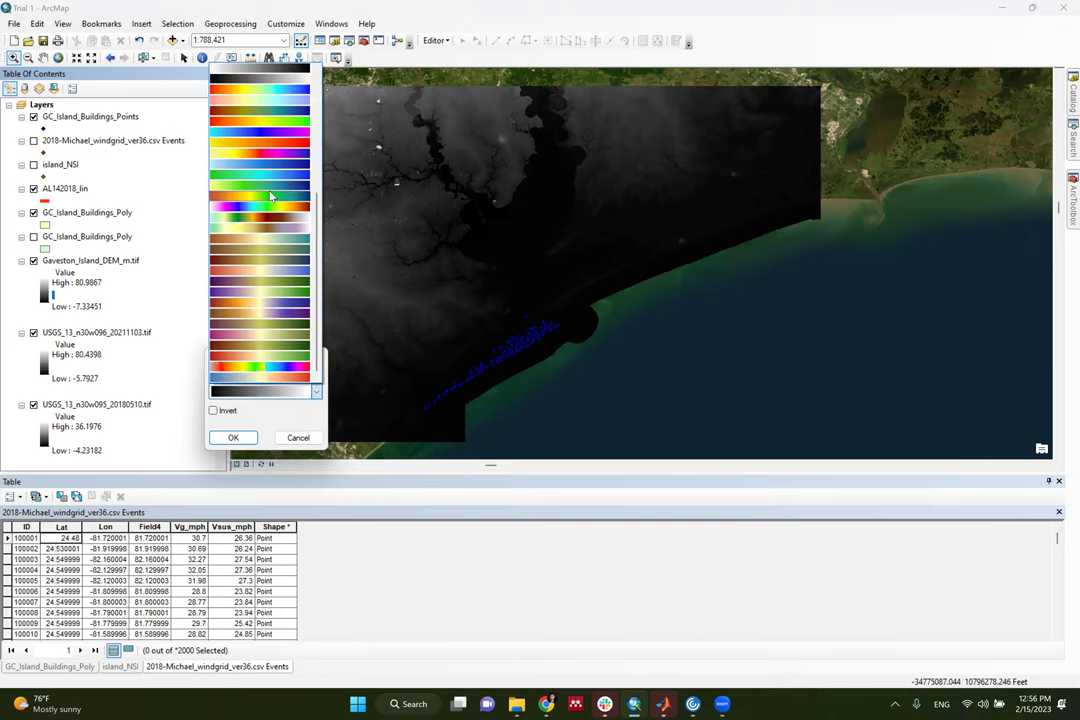
click(280, 98)
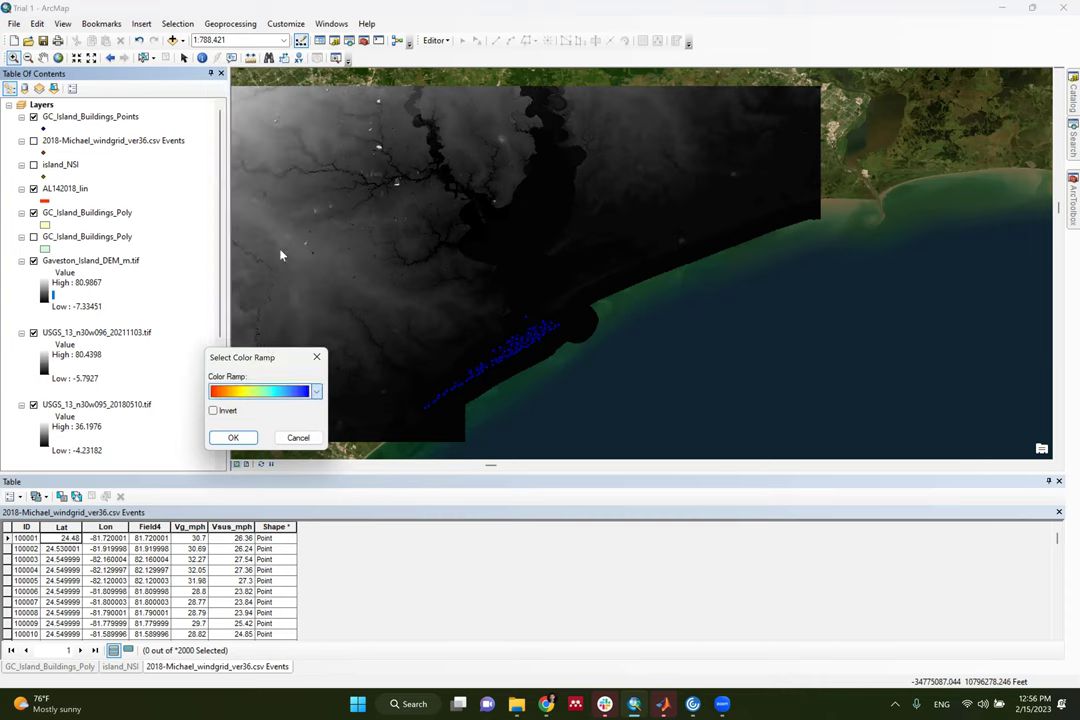
click(233, 437)
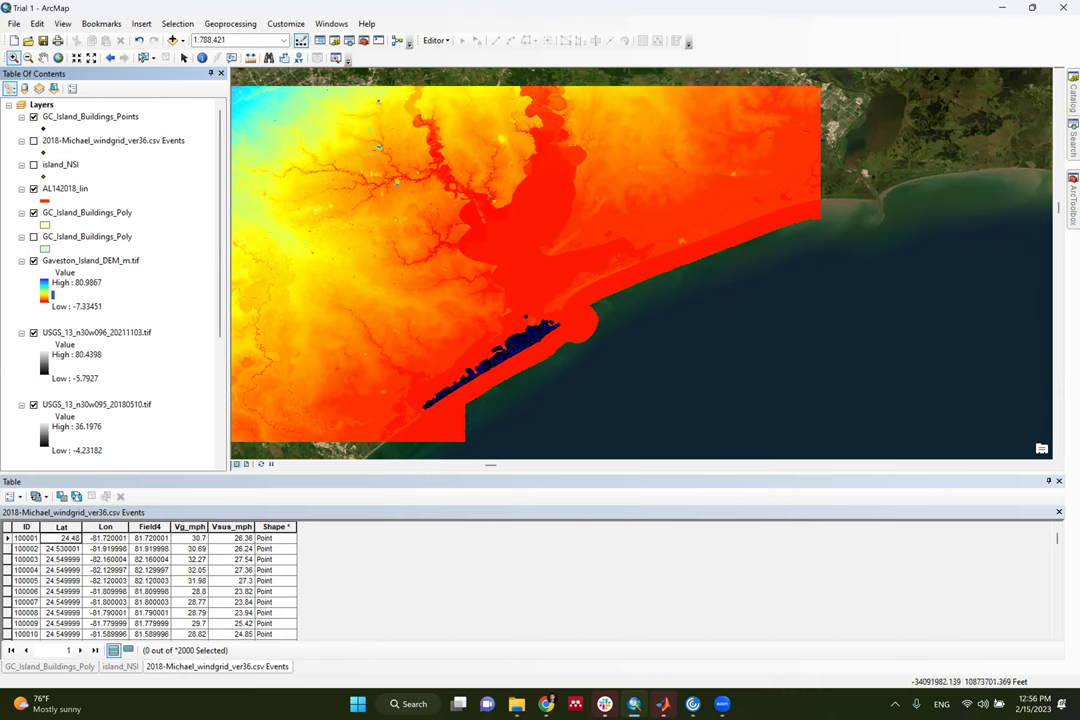
Search the local tools for "extract value" and choose Extract Multi Values to Points from the results
click(1073, 140)
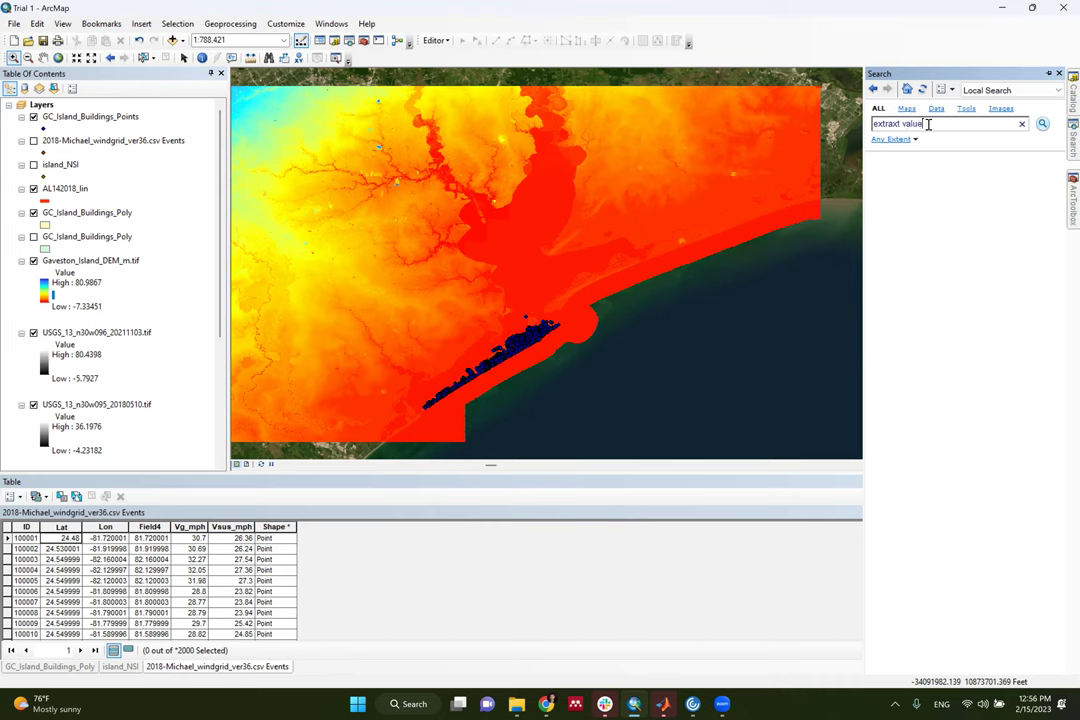
key(Return)
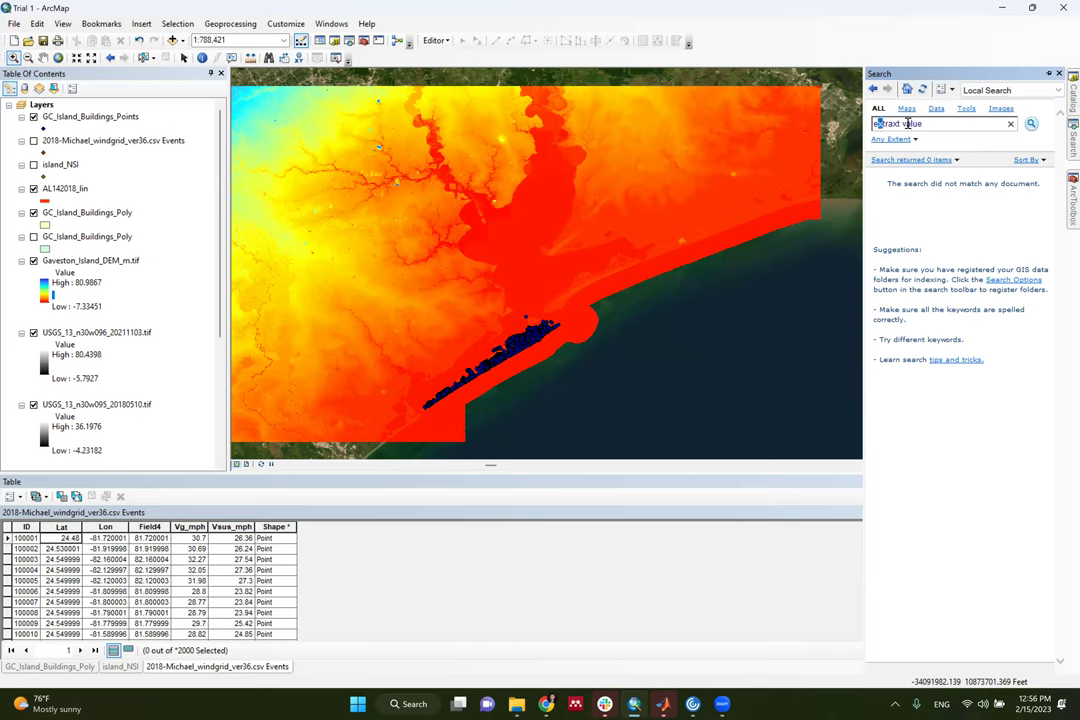
drag(901, 123, 861, 120)
text(extract)
key(Return)
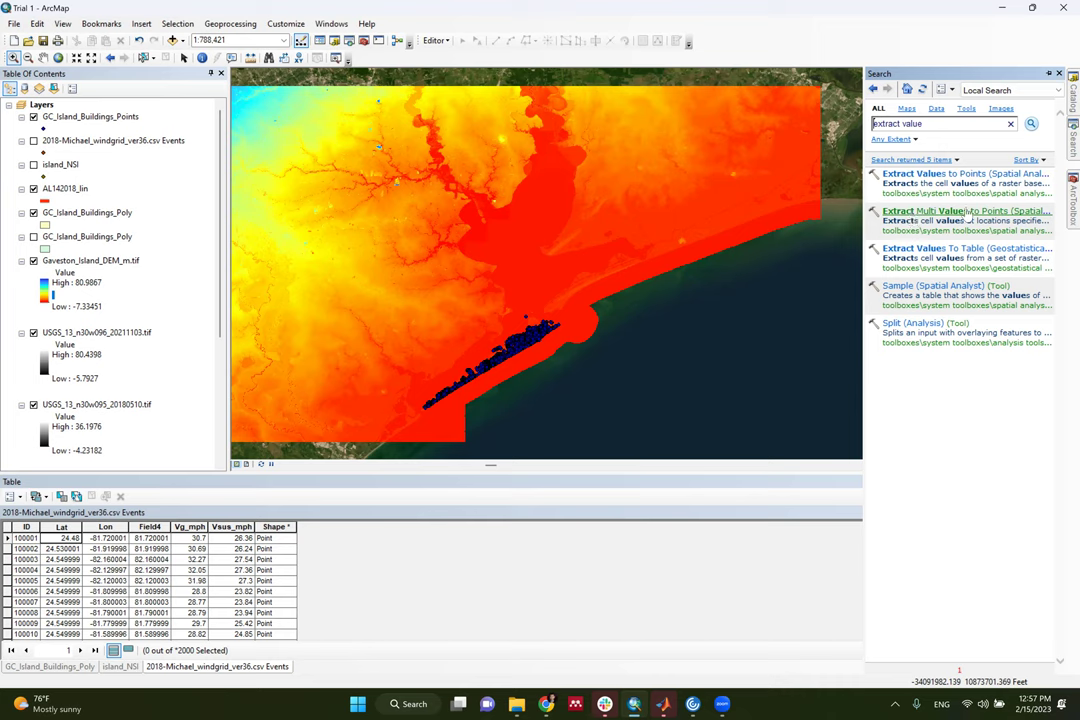
click(965, 212)
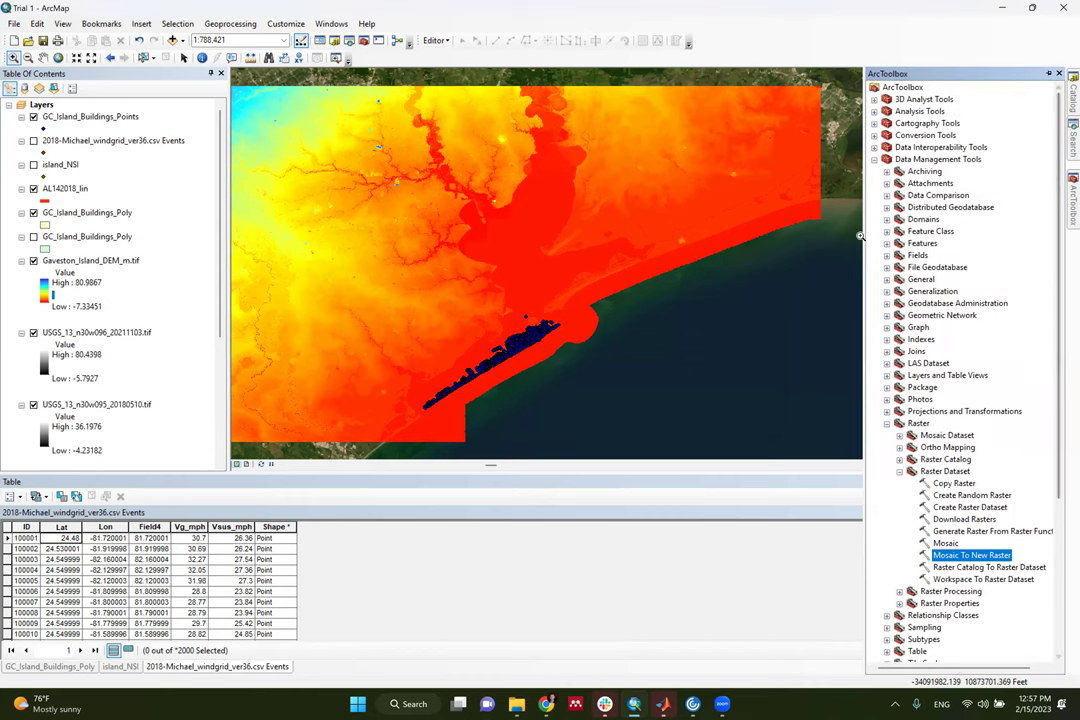
Open the Extract Multi Values to Points tool from the Extraction toolset of the Spatial Analyst Tools
click(874, 160)
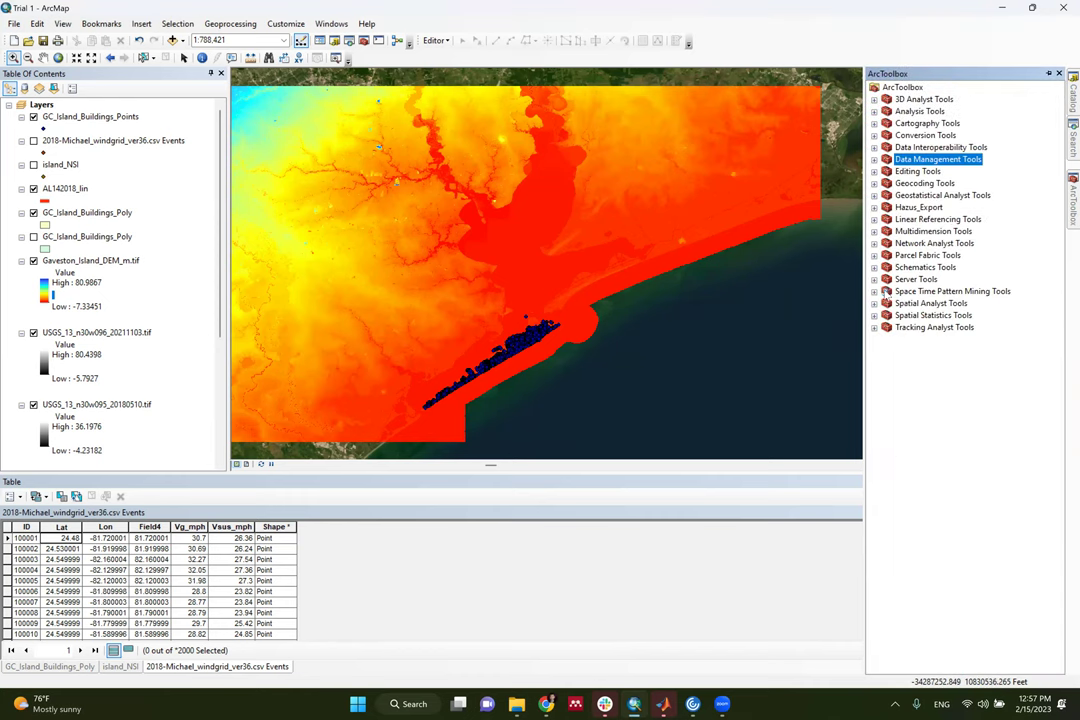
click(874, 303)
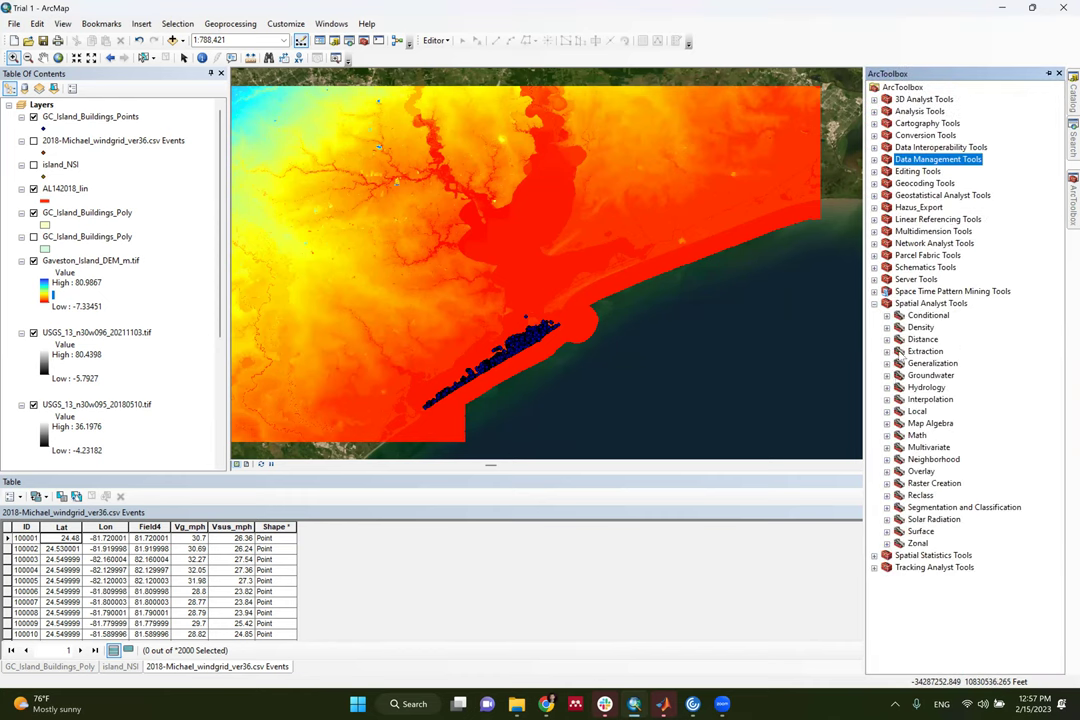
click(886, 351)
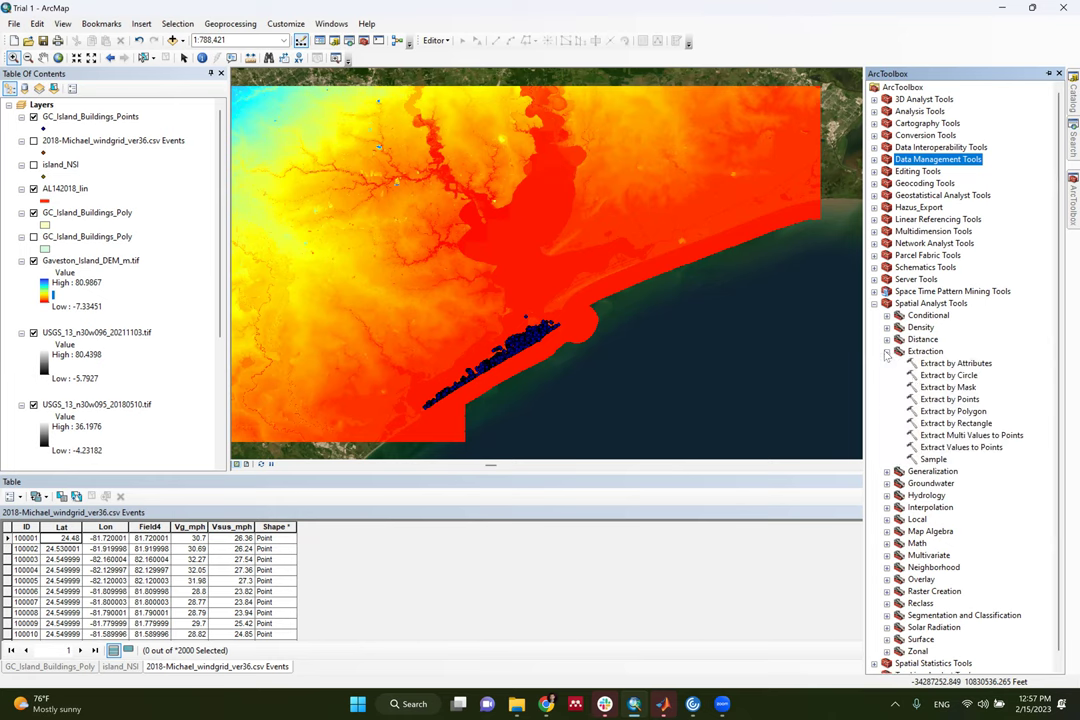
click(958, 436)
double_click(958, 436)
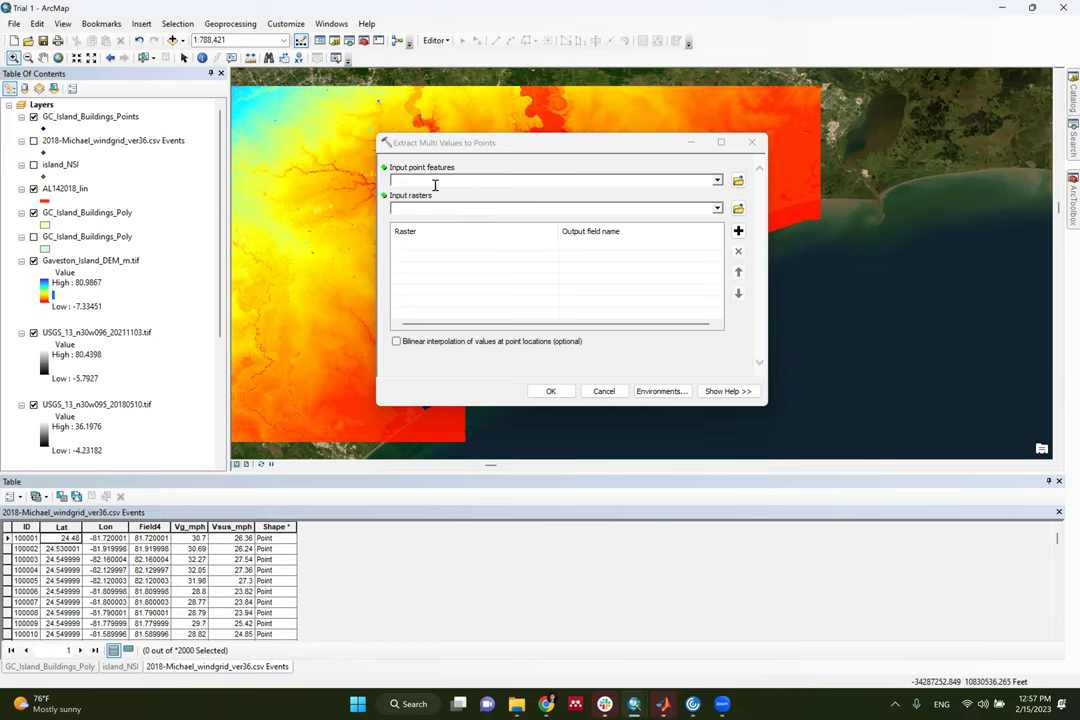
Extract Gaveston_Island_DEM_m.tif values to GC_Island_Buildings_Points with a custom output field name, and close the completed progress window
click(90, 118)
drag(90, 118, 447, 181)
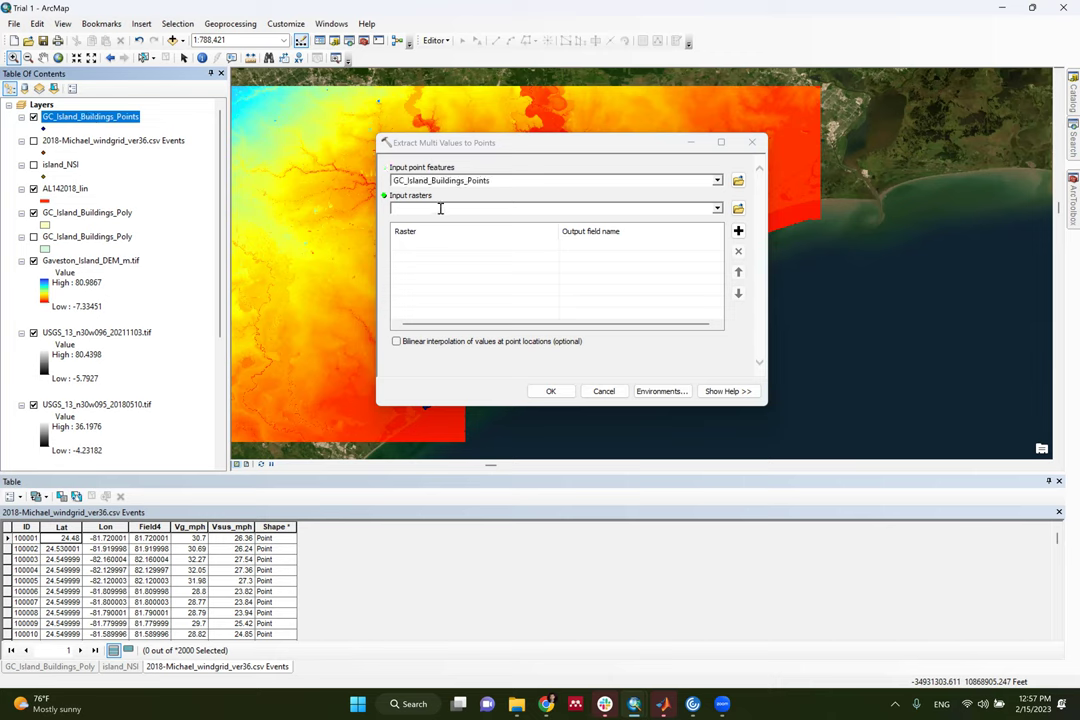
click(78, 262)
drag(78, 263, 441, 280)
click(600, 246)
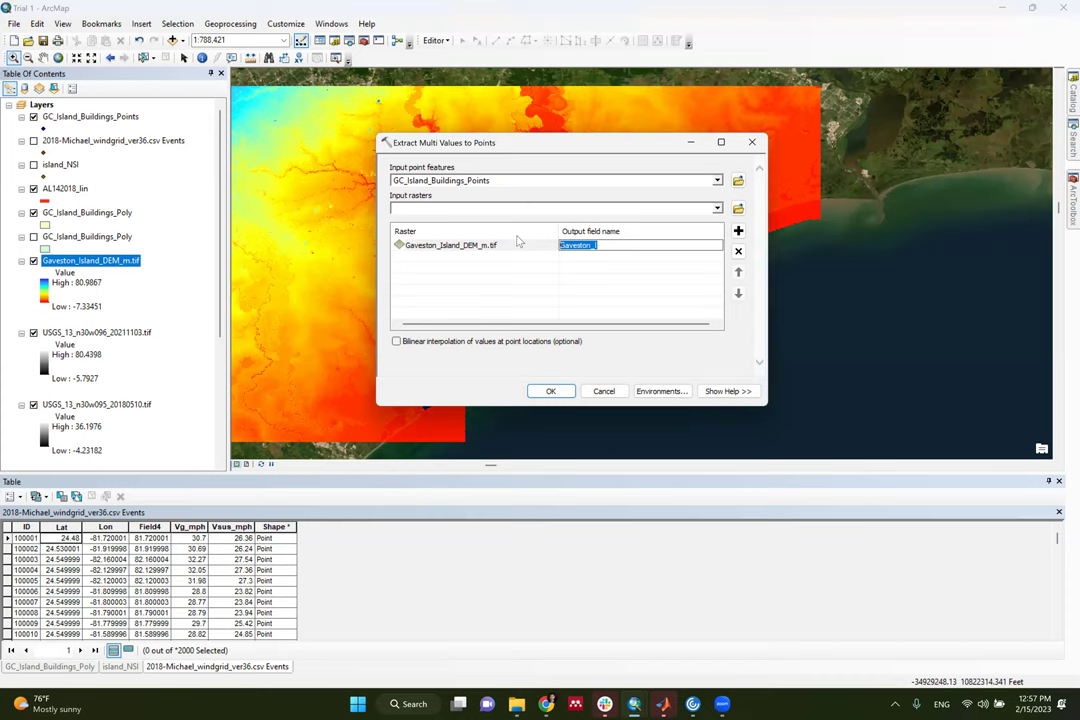
text(G)
click(565, 396)
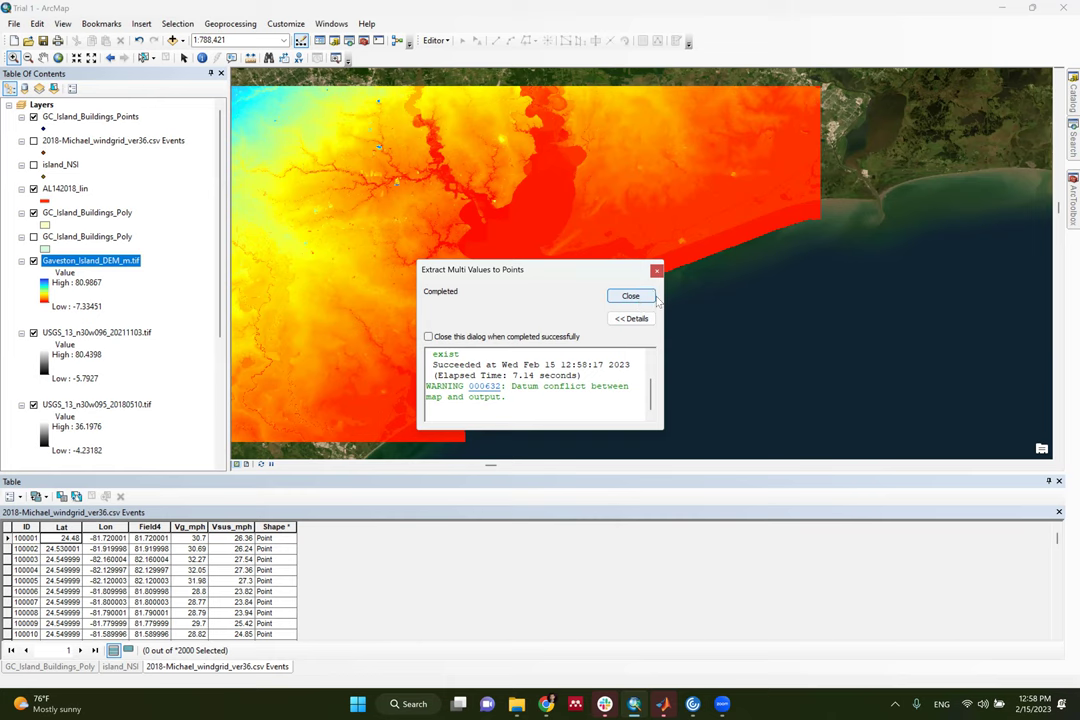
click(645, 295)
Open the attribute table of GC_Island_Buildings_Points and examine its DEM_m column among the last fields
right_click(117, 117)
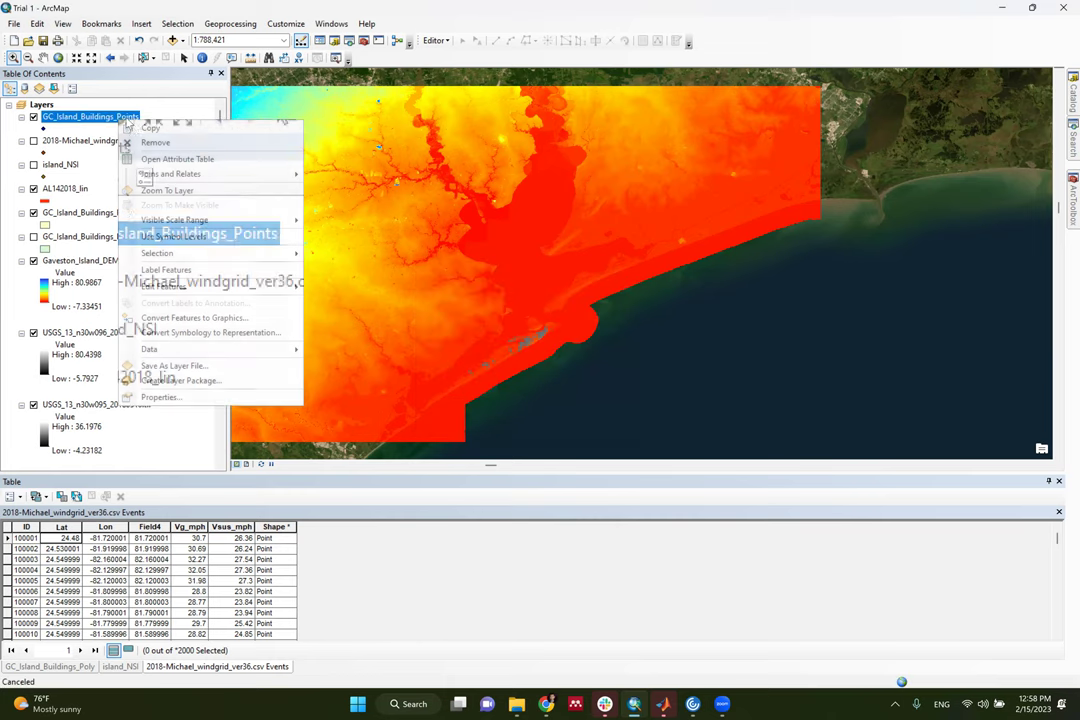
click(176, 159)
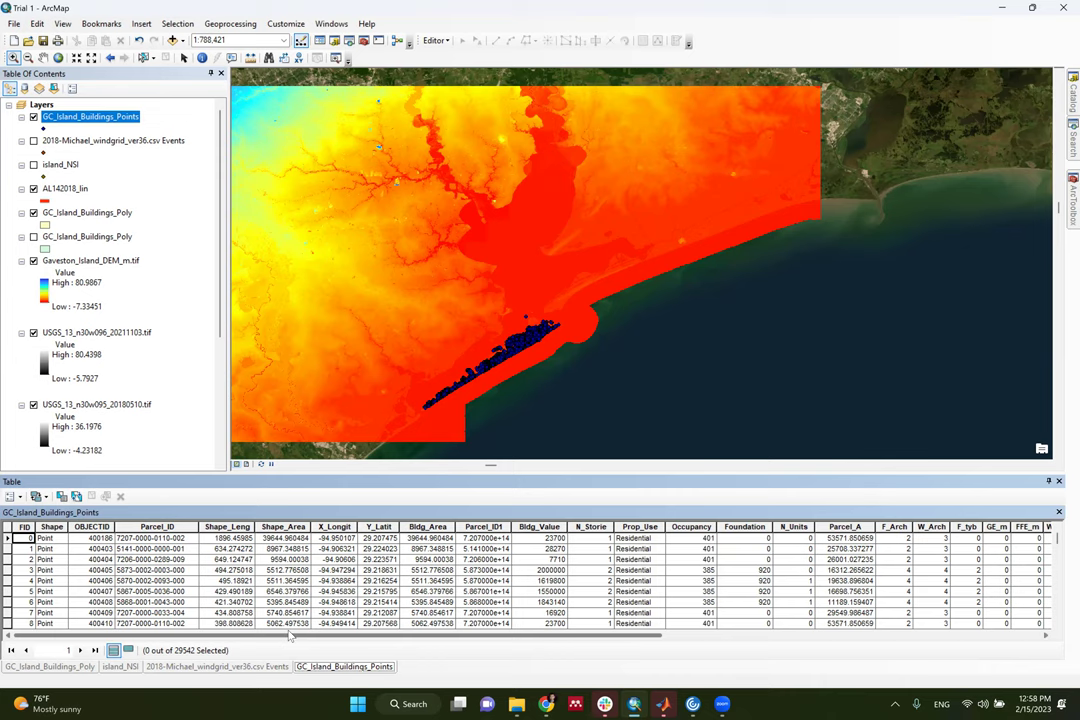
drag(536, 641, 940, 641)
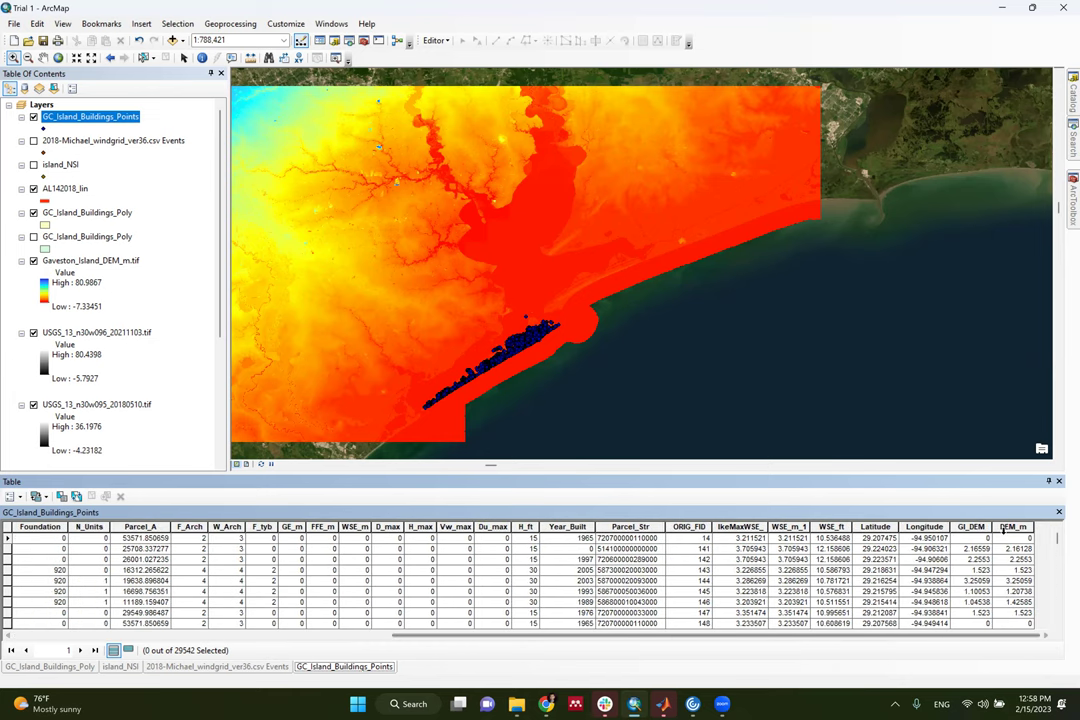
click(1012, 527)
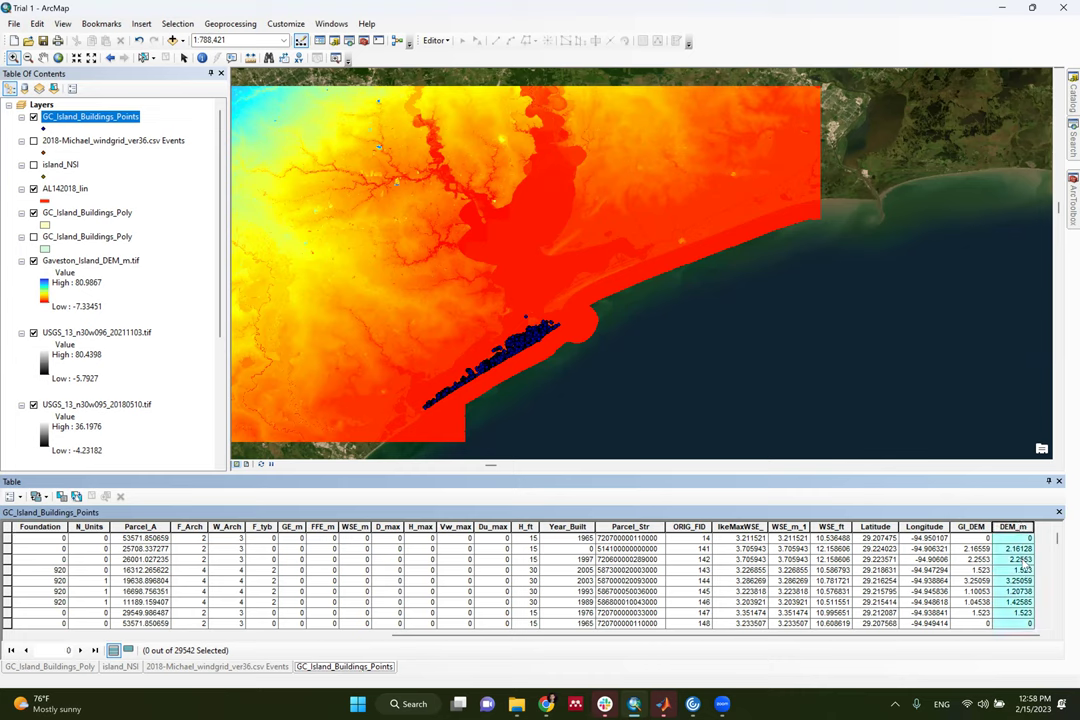
Delete the GI_DEM field from the GC_Island_Buildings_Points table and highlight the DEM_m column
click(968, 526)
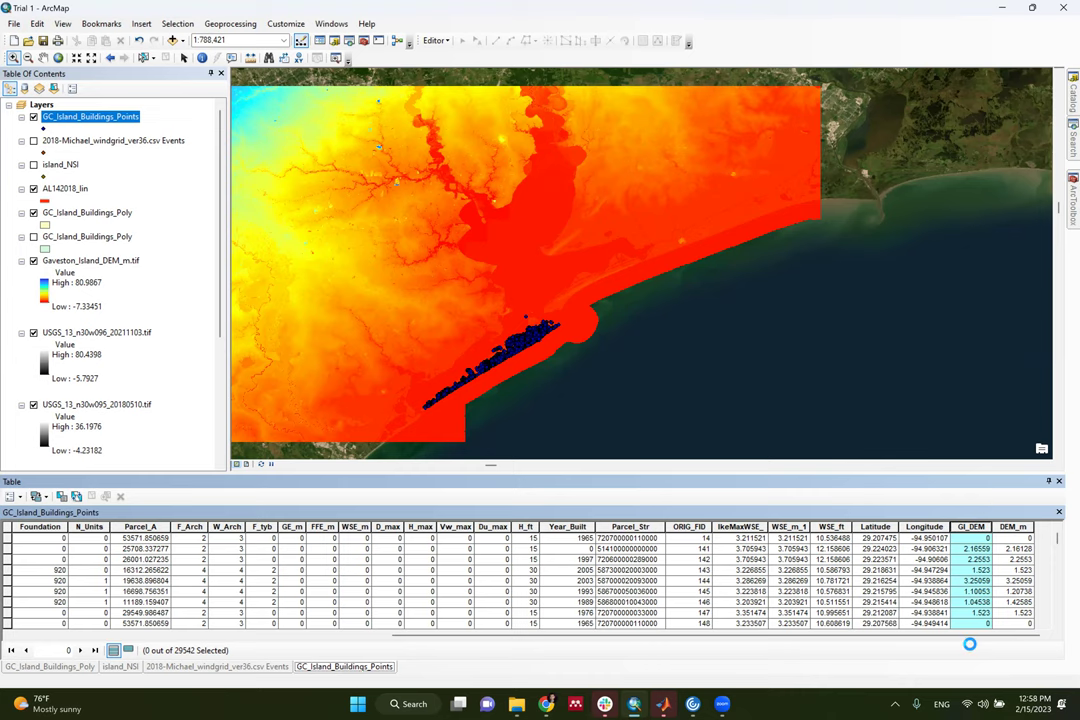
right_click(1022, 575)
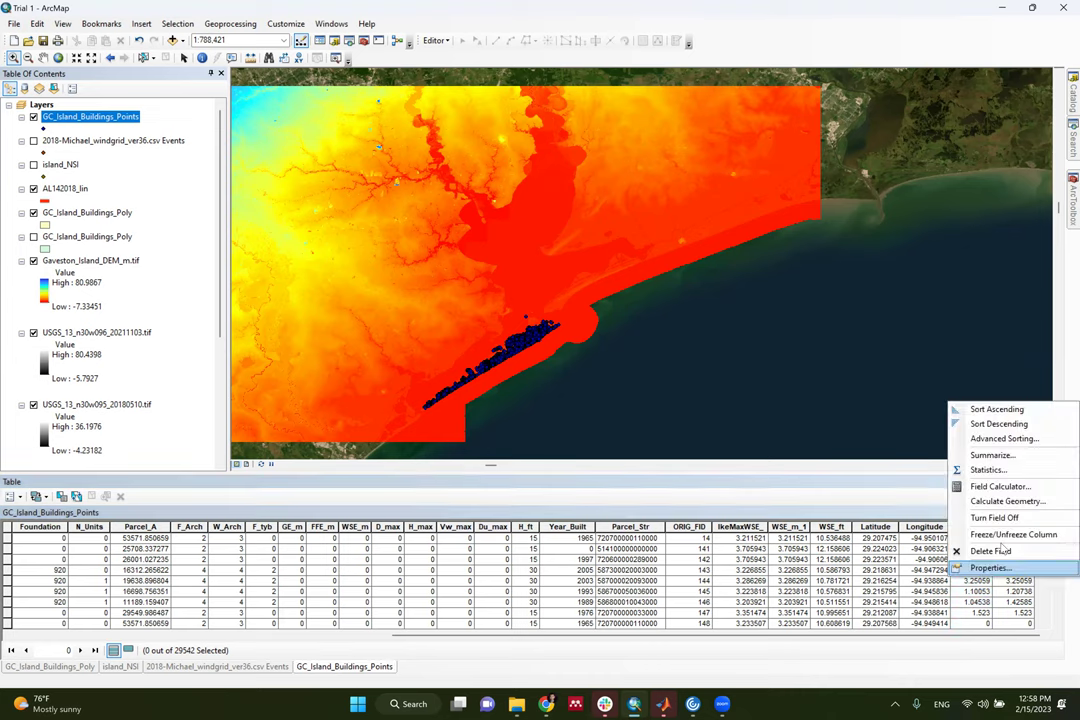
click(987, 551)
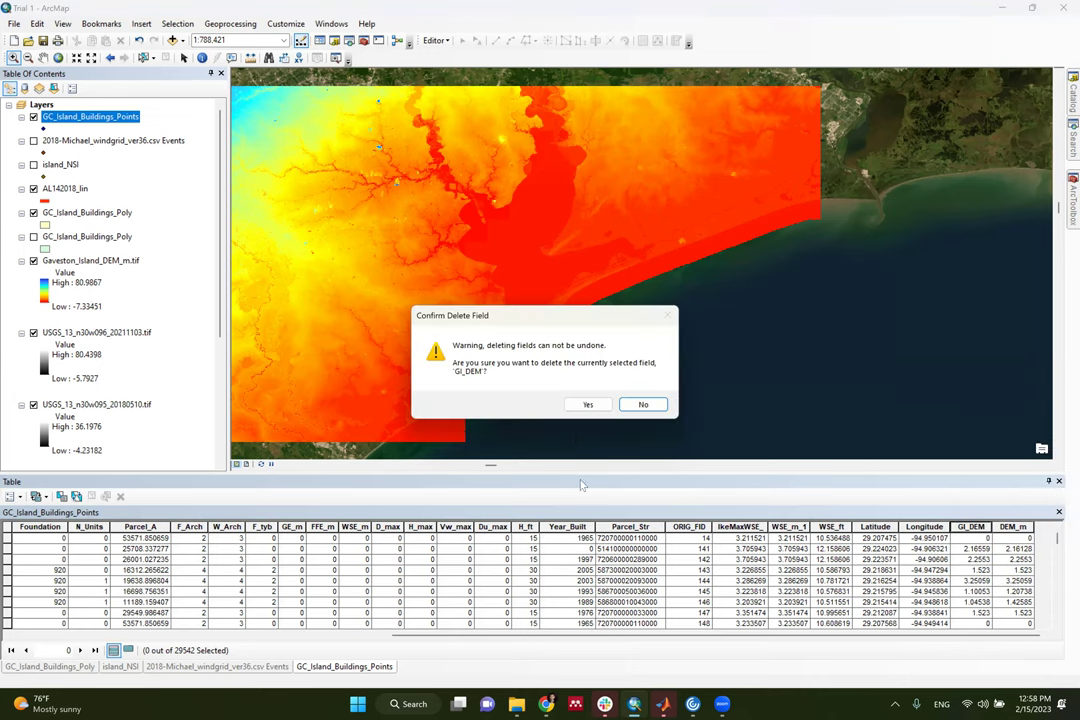
click(587, 405)
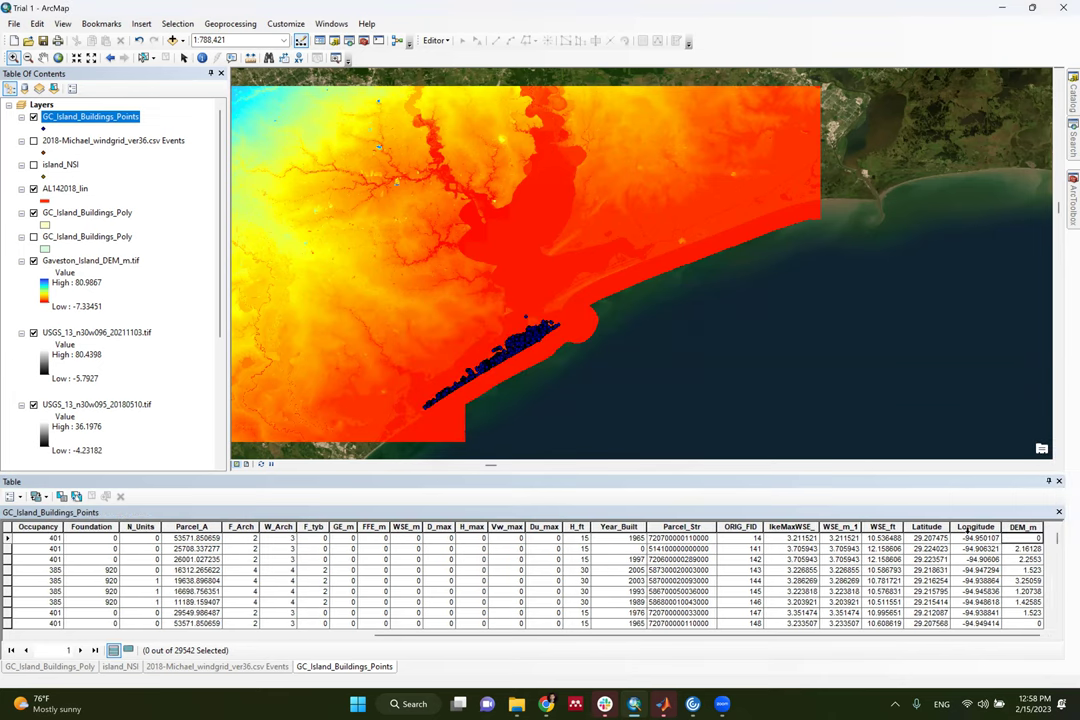
click(1029, 527)
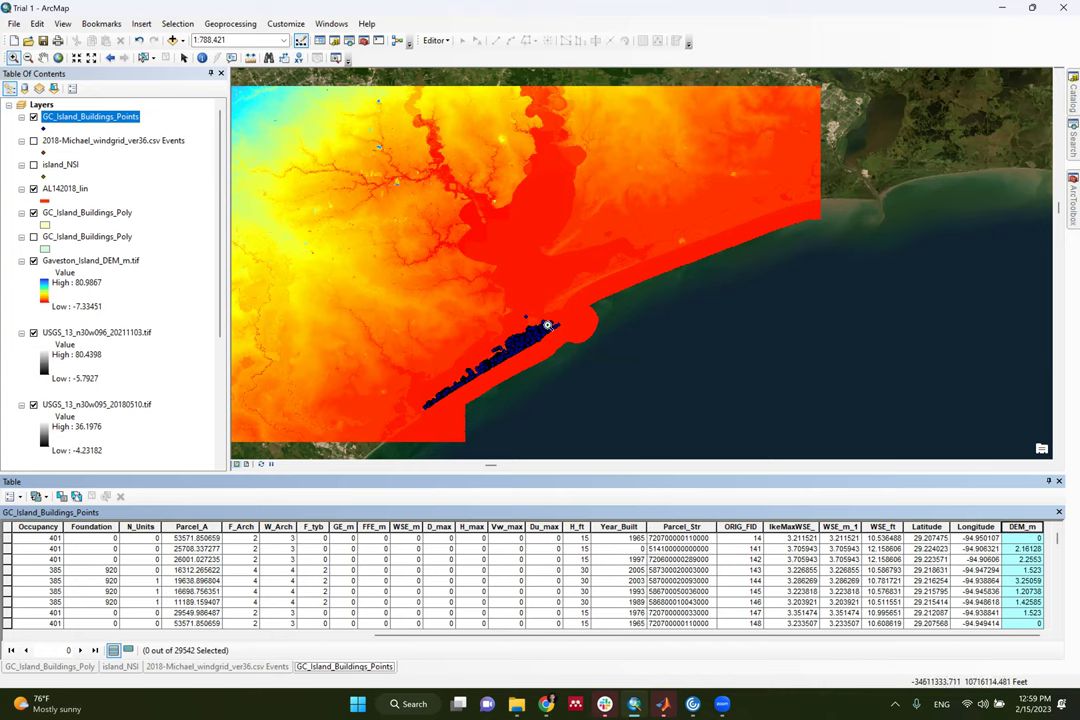
Hide the visible GC_Island_Buildings_Poly layer to show only the building points over the DEM in the city area
scroll(522, 343, up, 5)
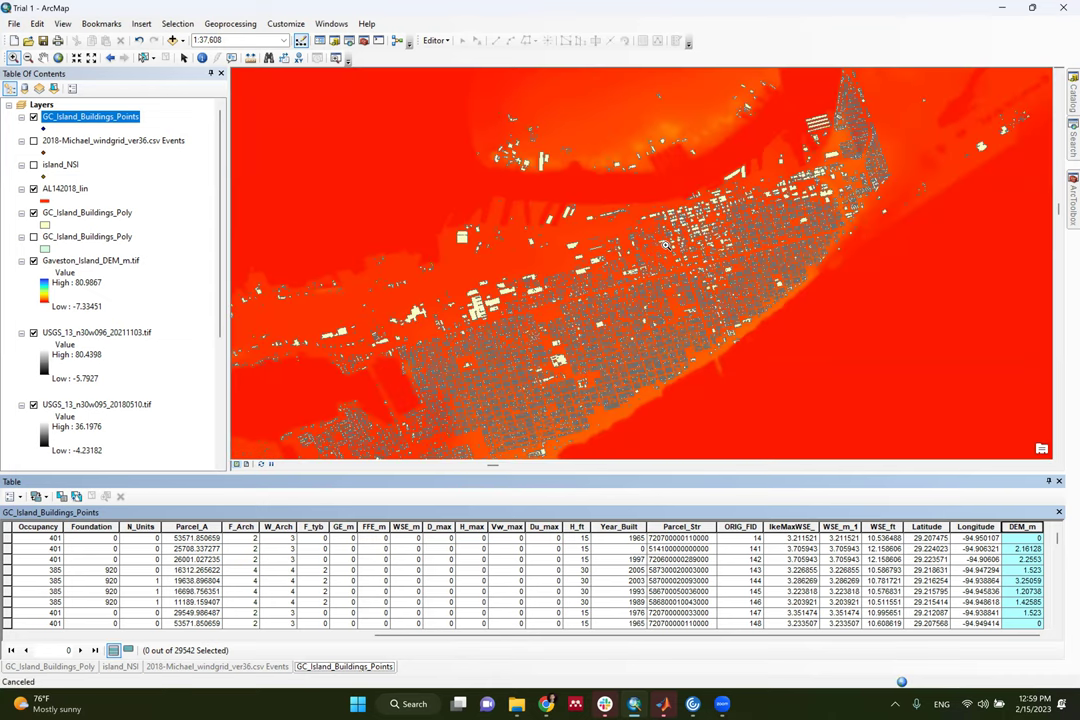
scroll(660, 250, up, 4)
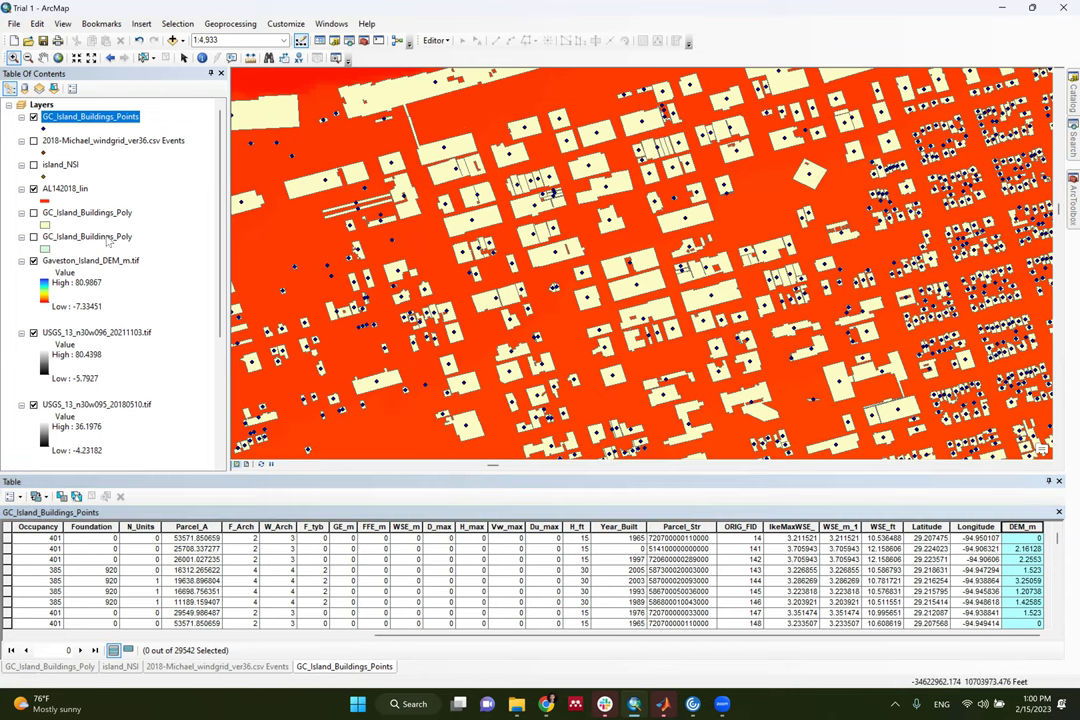
click(33, 212)
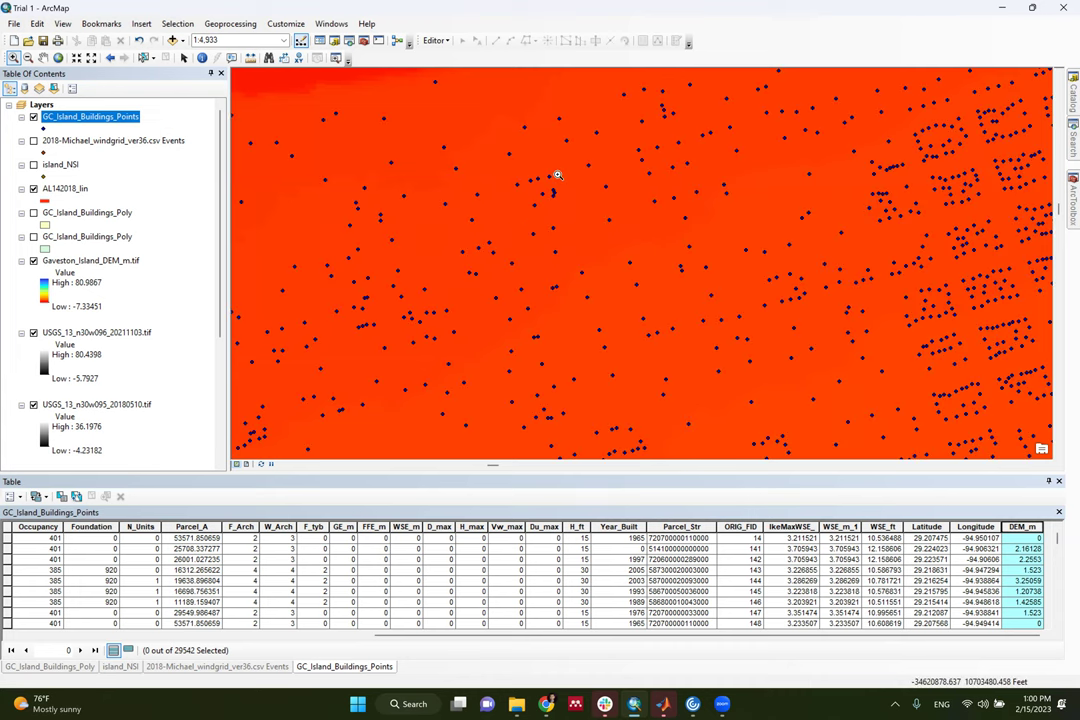
click(1073, 195)
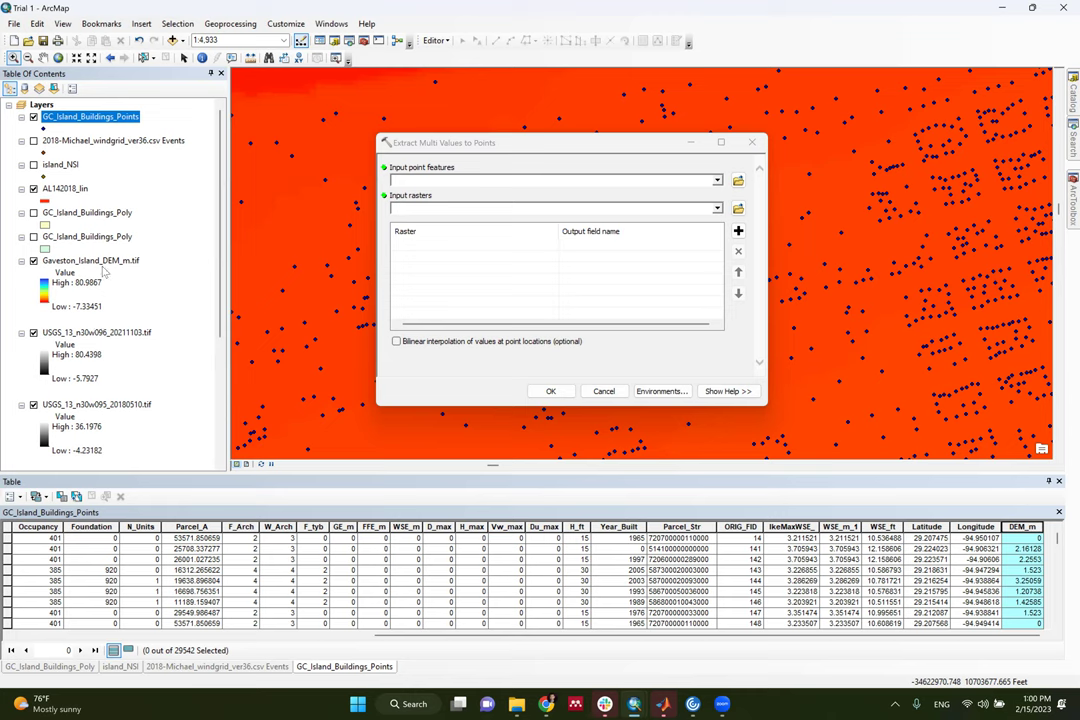
drag(95, 112, 446, 184)
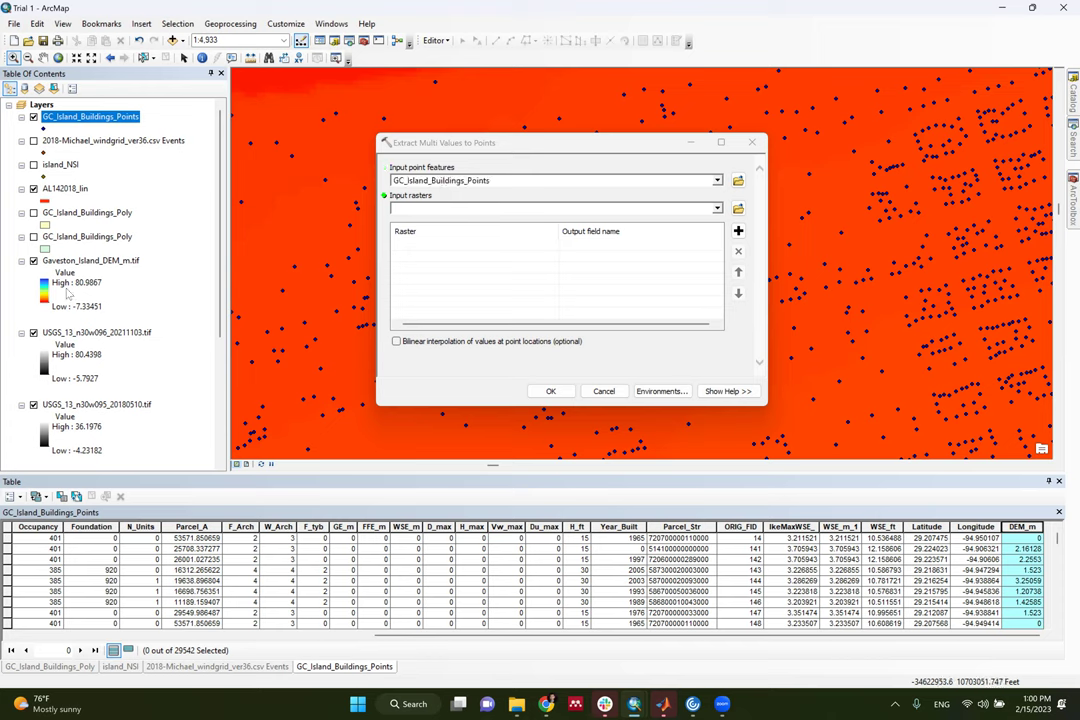
drag(80, 260, 463, 262)
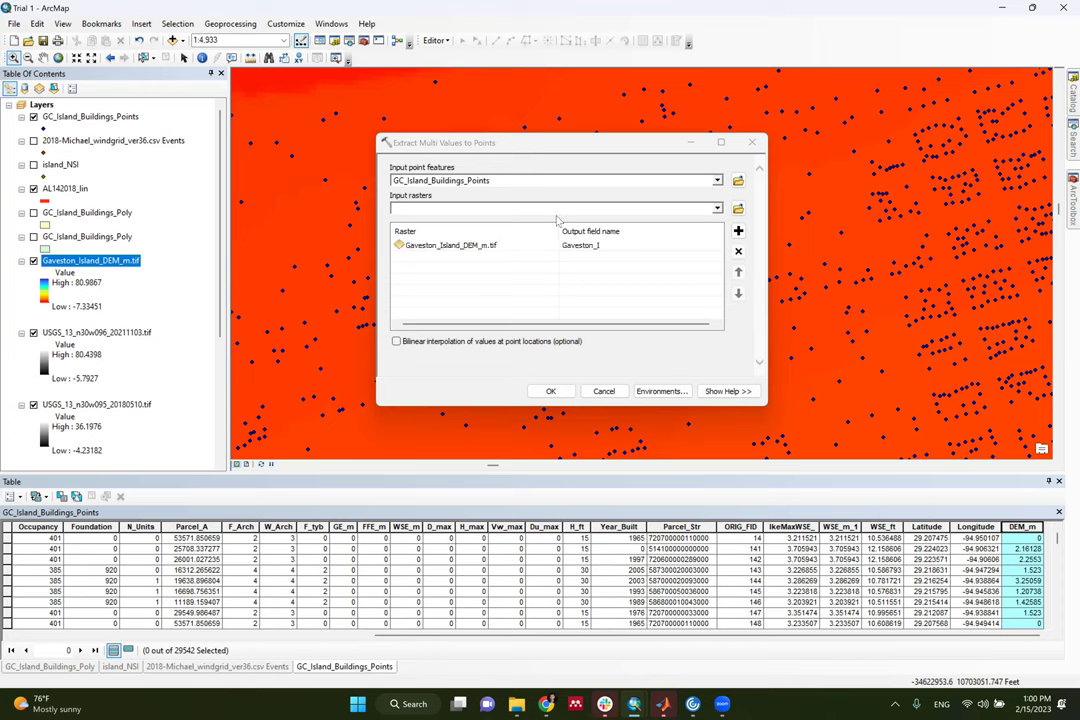
click(617, 251)
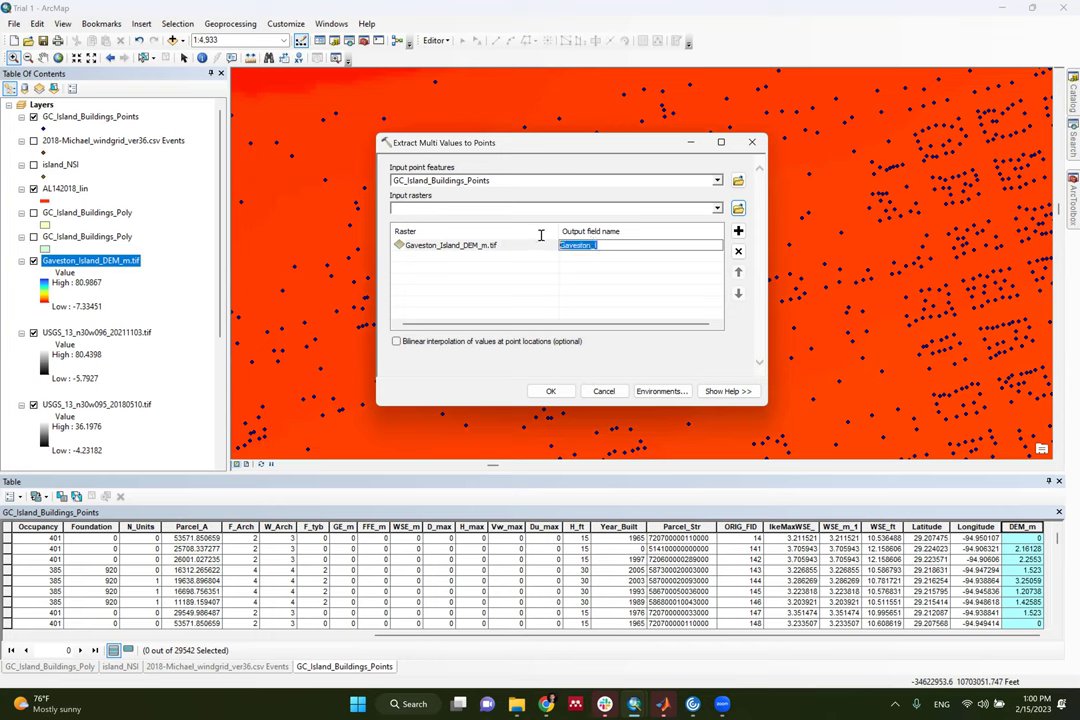
text(Gr)
key(BackSpace)
key(BackSpace)
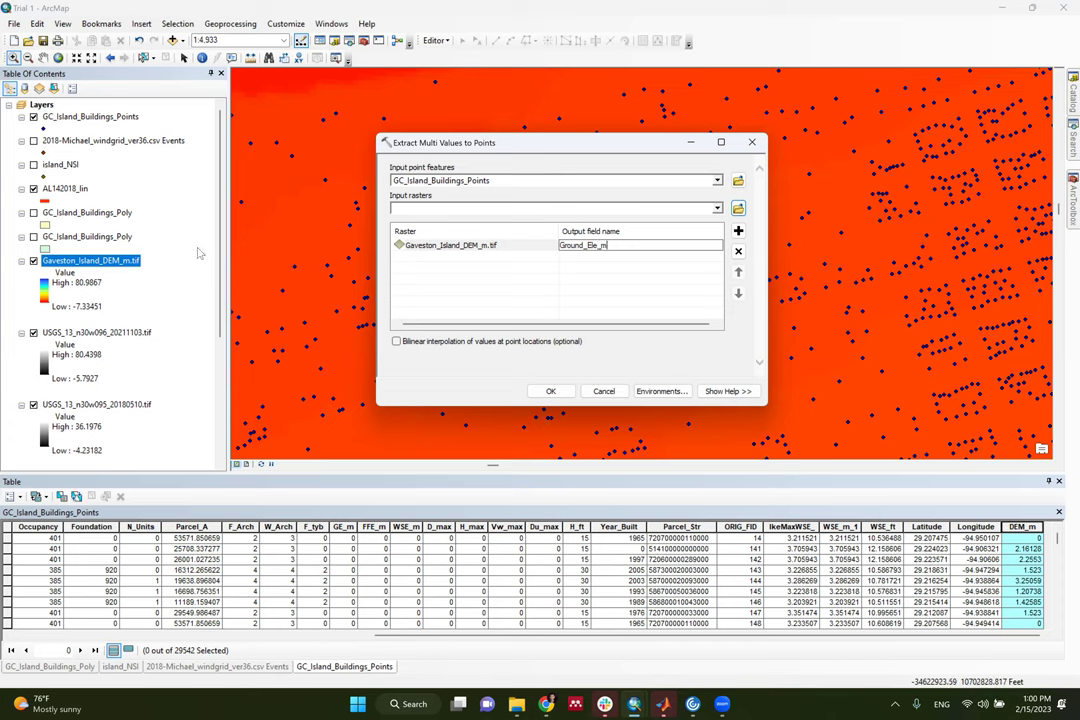
Look through the remaining map layers, switch to File Explorer, and select IkeMaxWindVel_WGS84 in the Lecture 9 folder of CGN 5930
click(222, 212)
drag(222, 212, 222, 326)
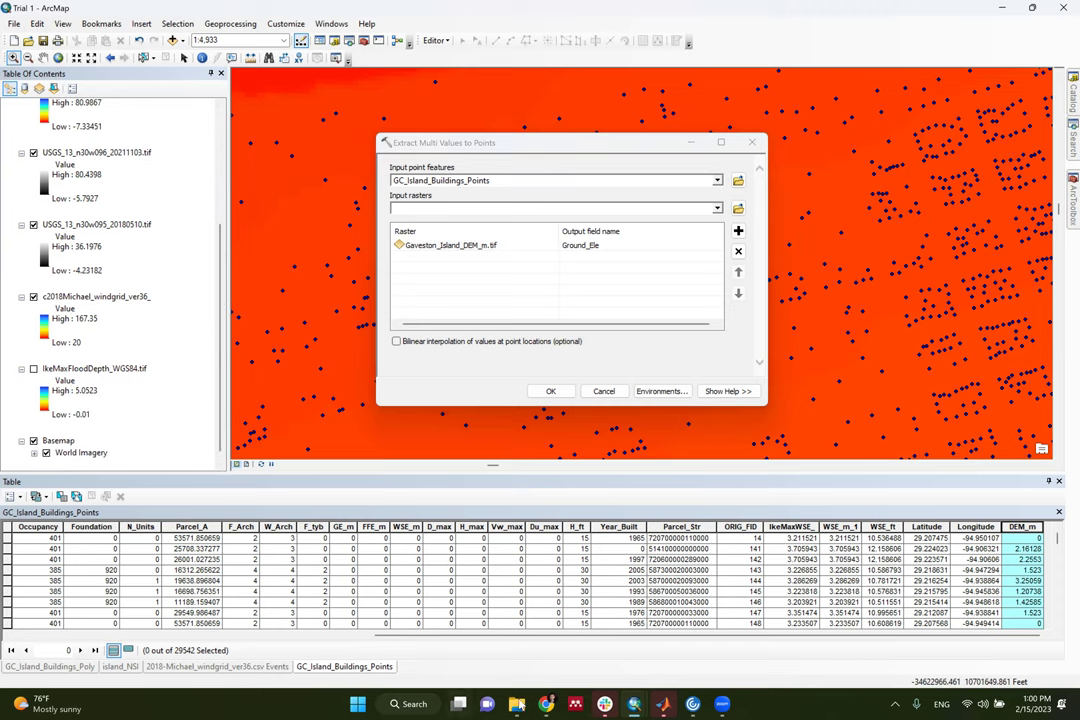
mouse_move(510, 703)
click(500, 540)
click(68, 400)
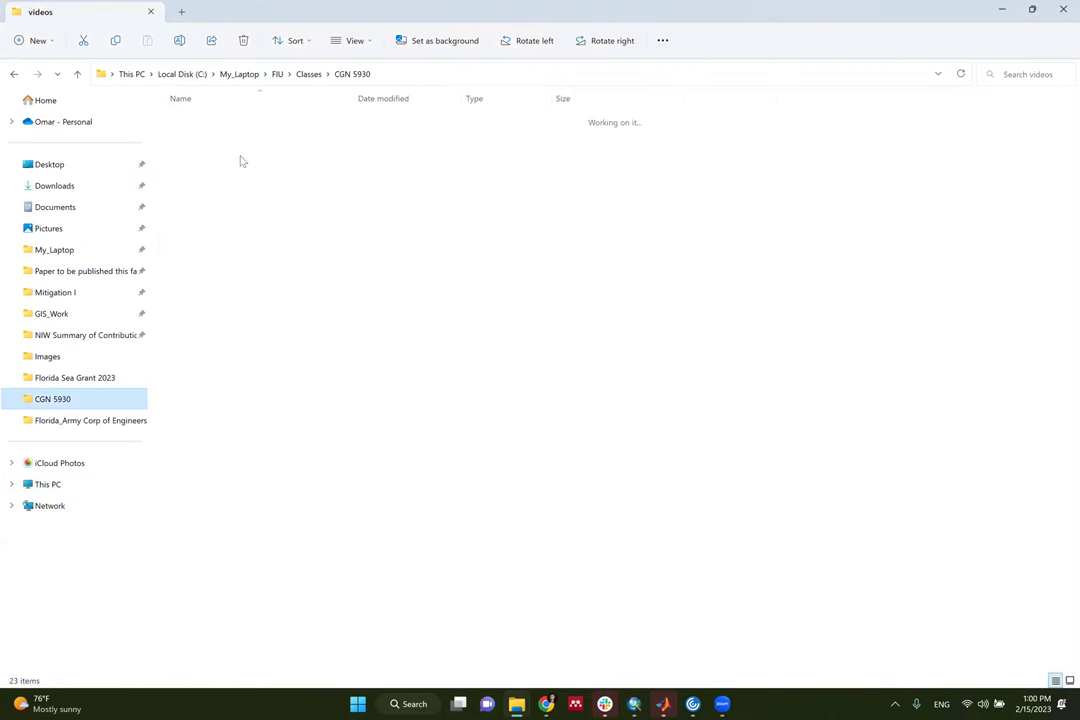
double_click(215, 184)
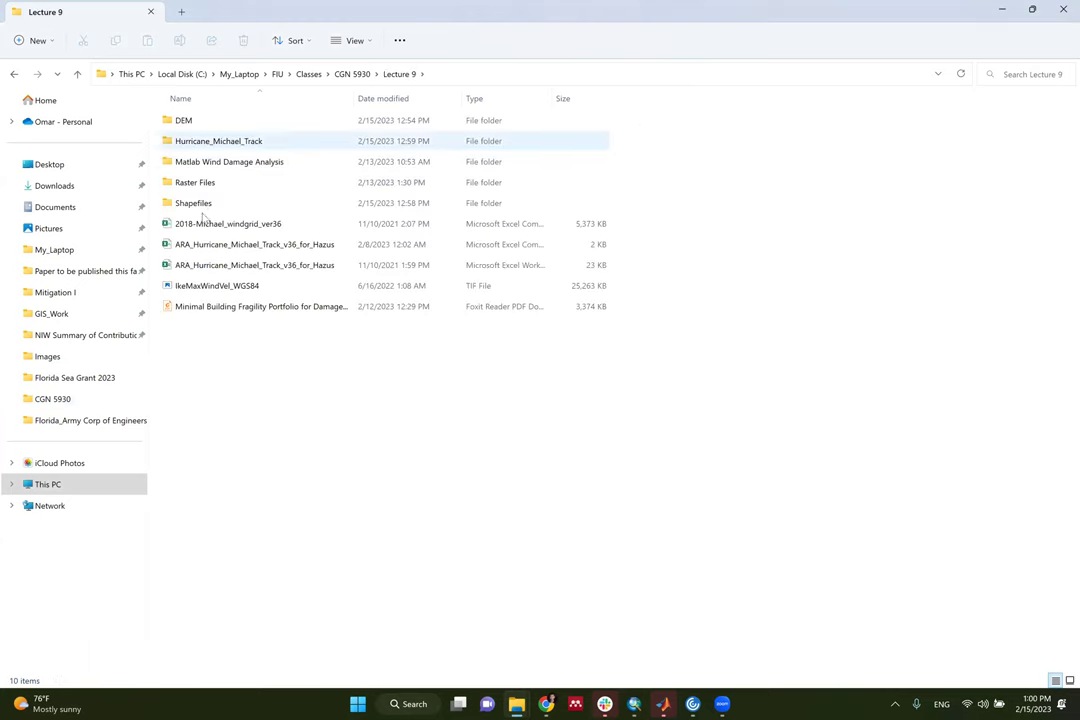
click(226, 289)
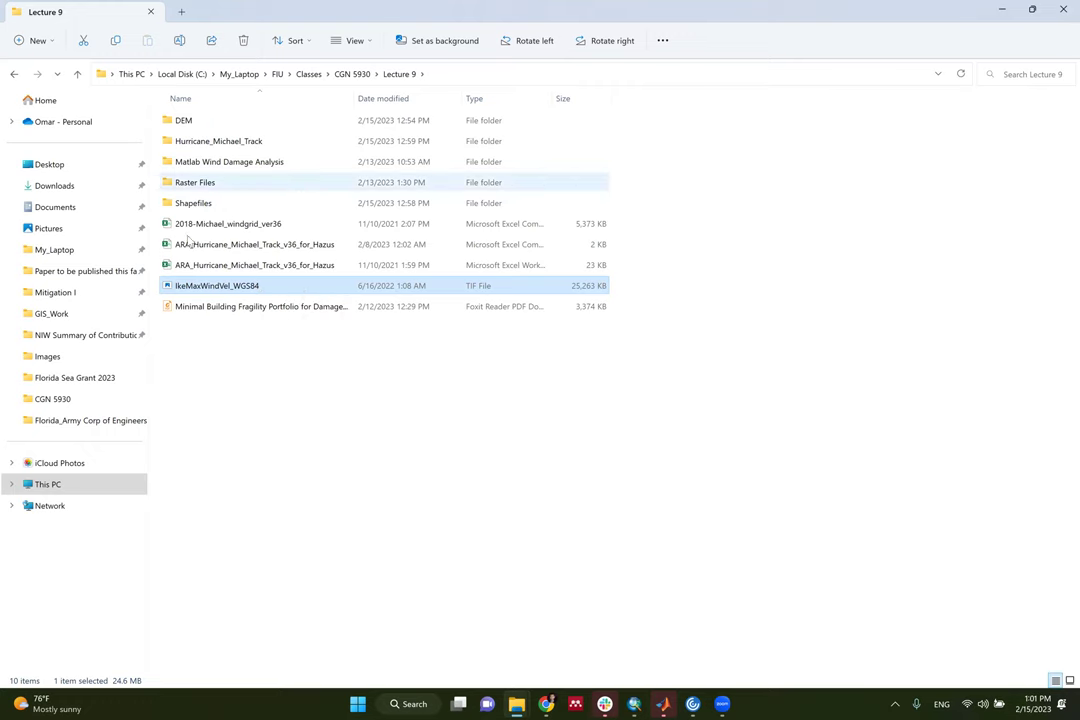
Locate the IkeMaxWSE_WGS84 raster in the Galveston-TX Hurricane Ike Hindcast folder and select the folder's full path
click(92, 250)
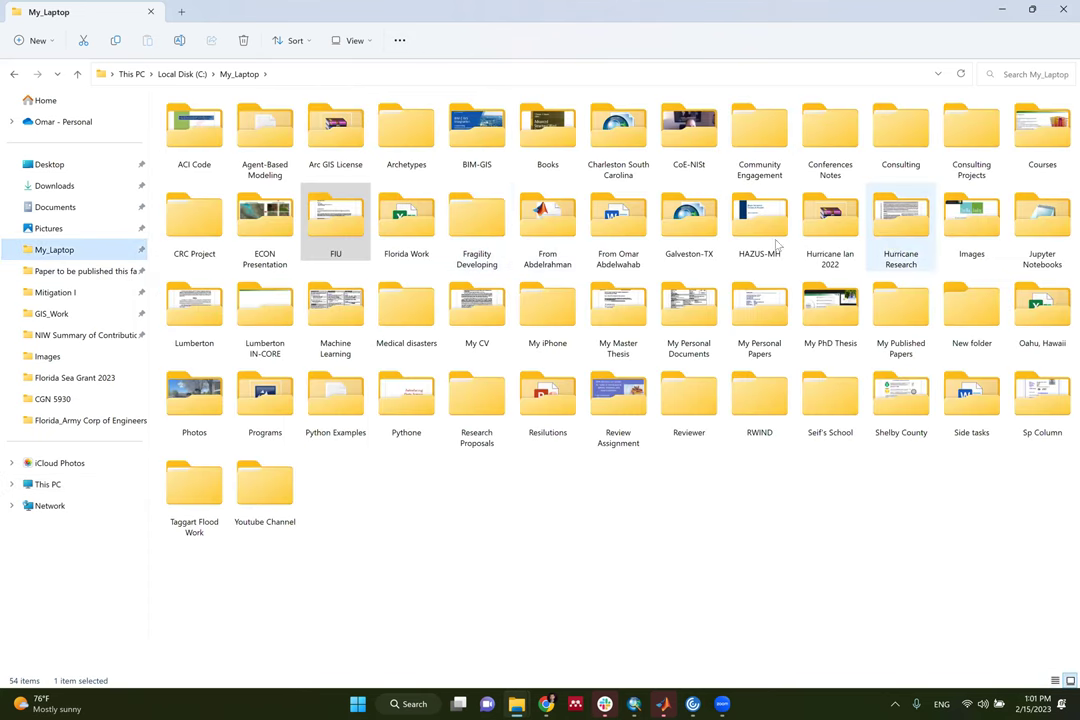
double_click(635, 232)
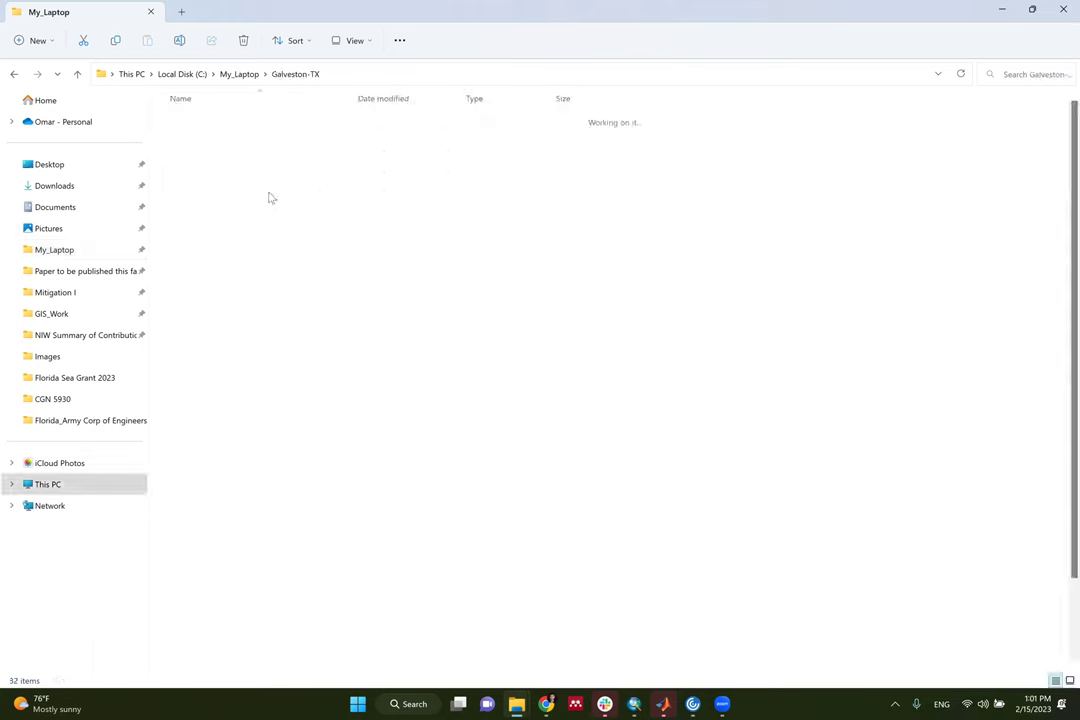
double_click(205, 205)
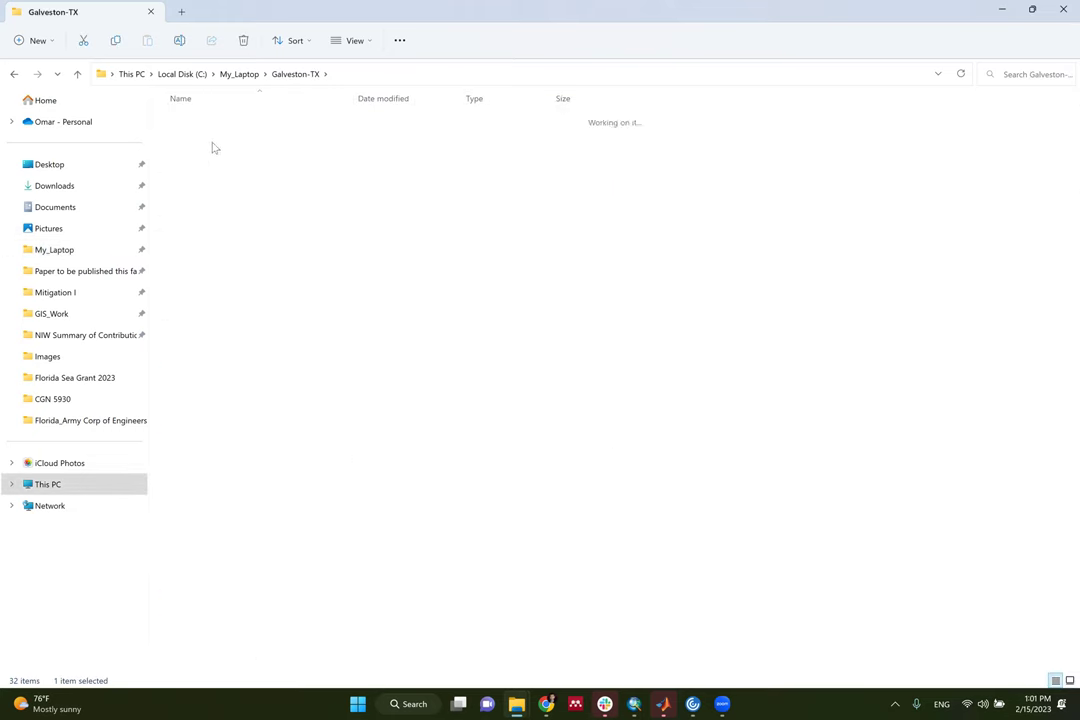
double_click(214, 121)
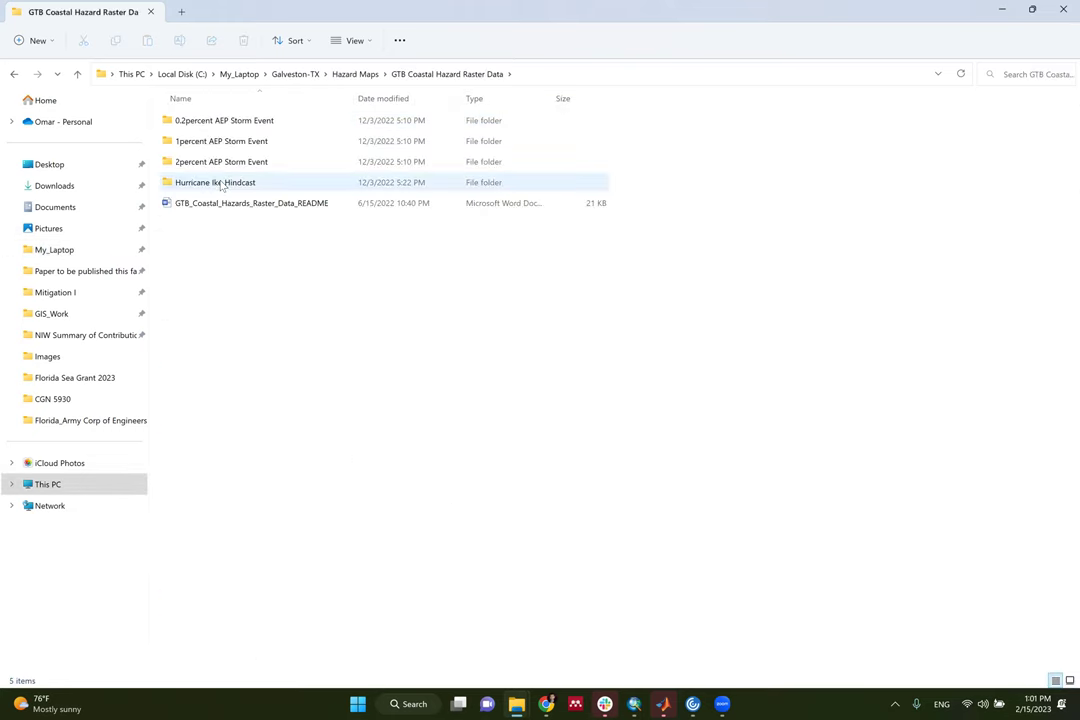
double_click(222, 182)
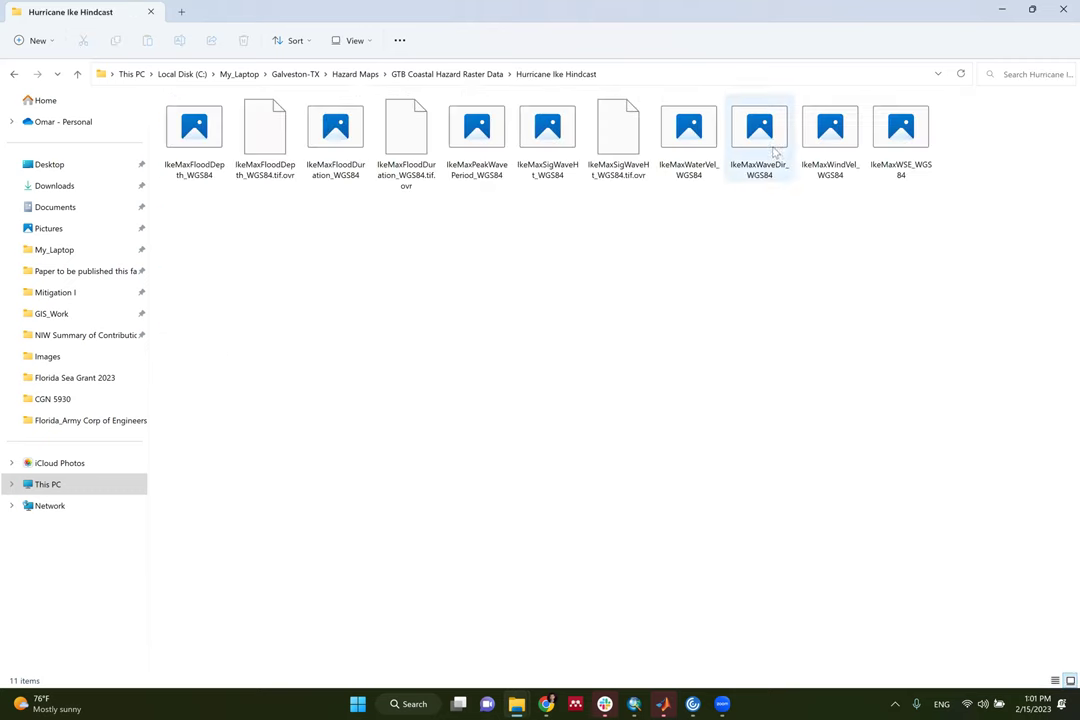
click(919, 156)
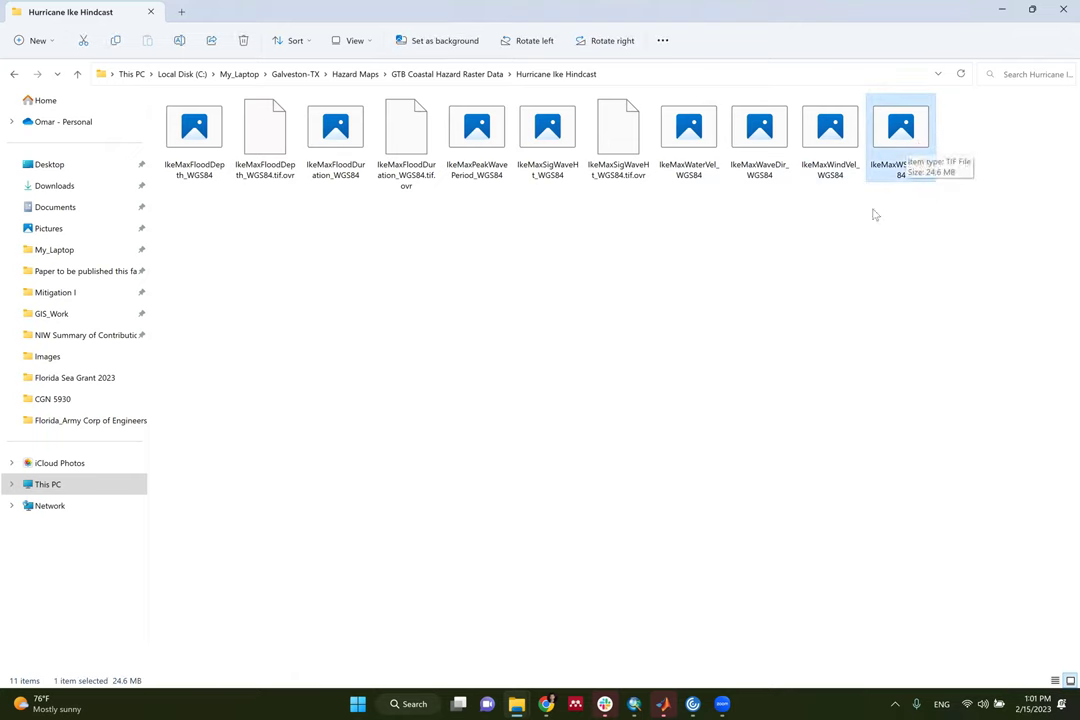
click(507, 77)
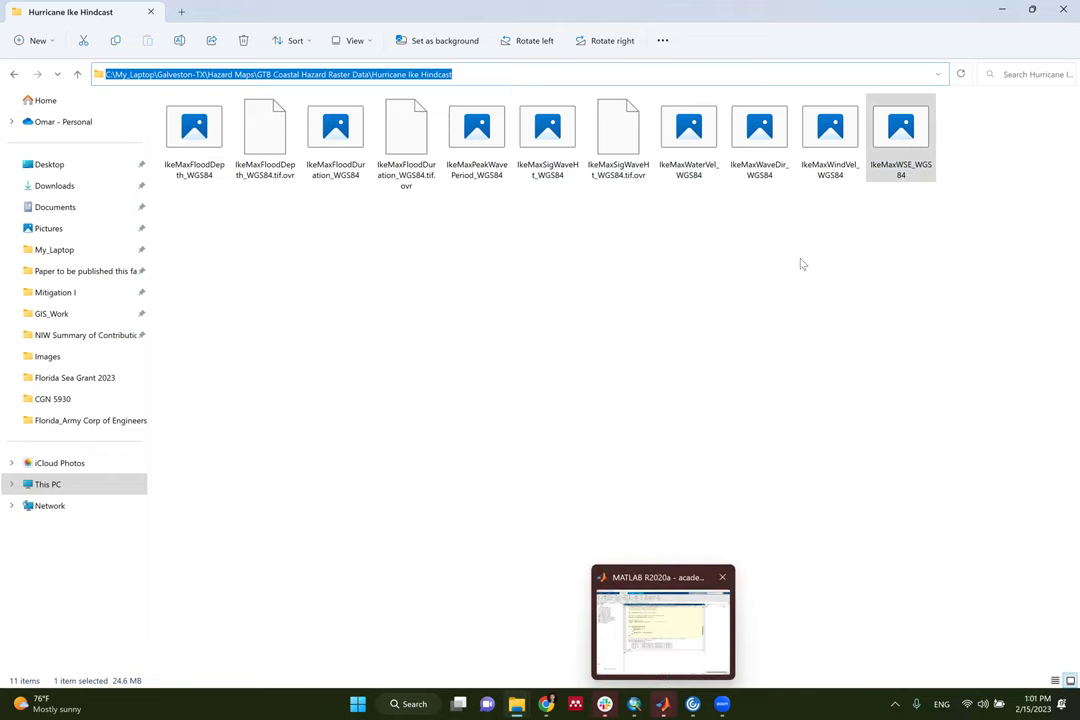
Reopen the Lecture 9 folder in CGN 5930, switch back to ArcMap, and cancel the Extract Multi Values to Points tool
click(52, 399)
double_click(207, 180)
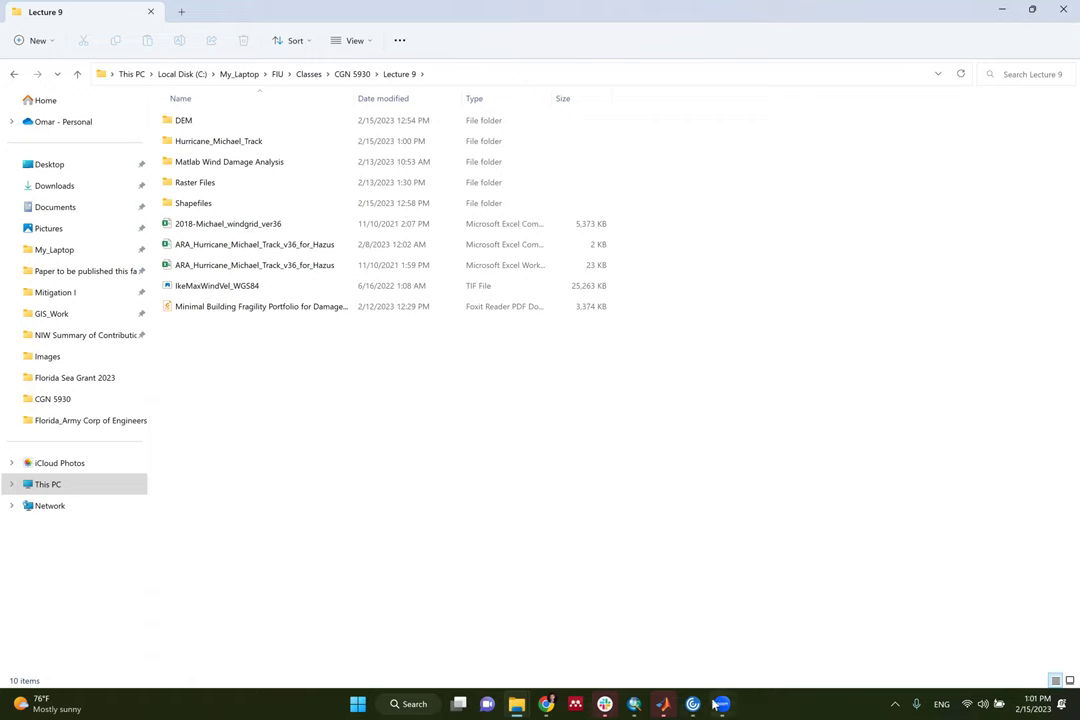
mouse_move(644, 705)
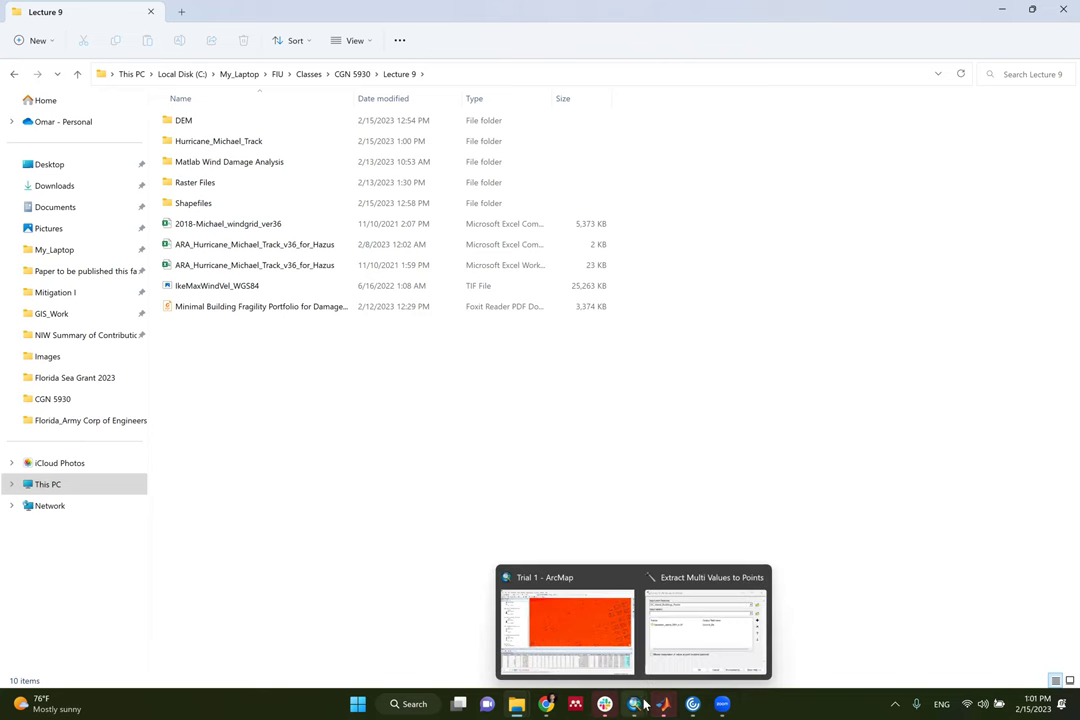
click(692, 633)
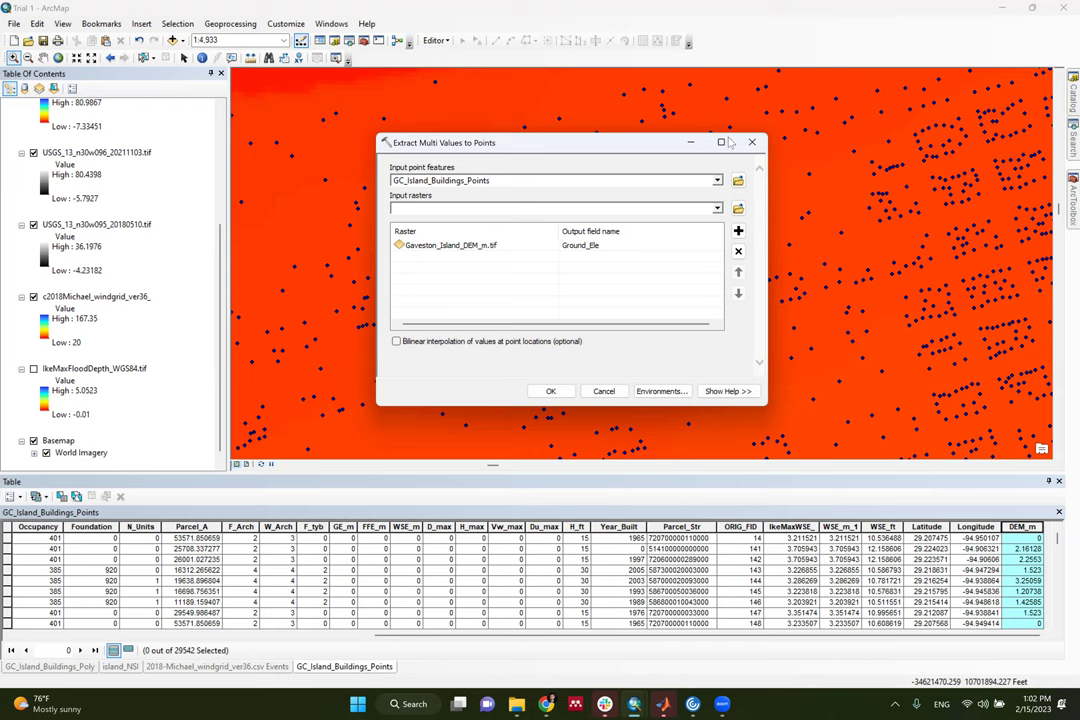
key(Escape)
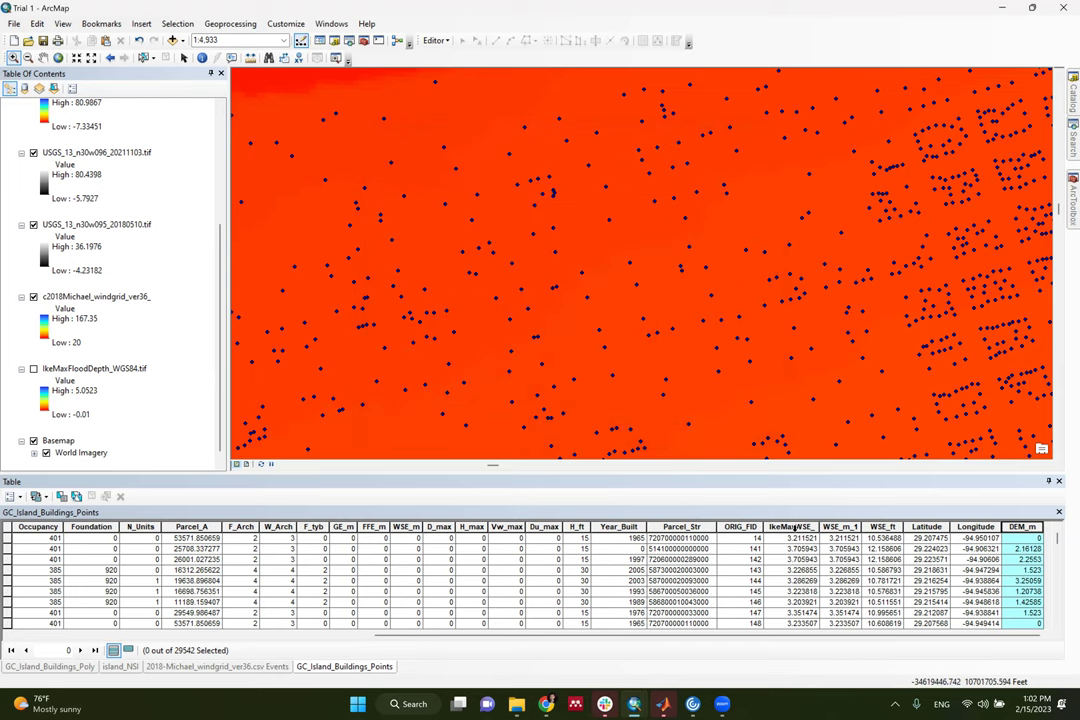
Compare the IkeMaxWSE_, DEM_m and WSE_m_1 columns, and add a Short Integer field named FL_Depth_m to the GC_Island_Buildings_Points table
click(806, 527)
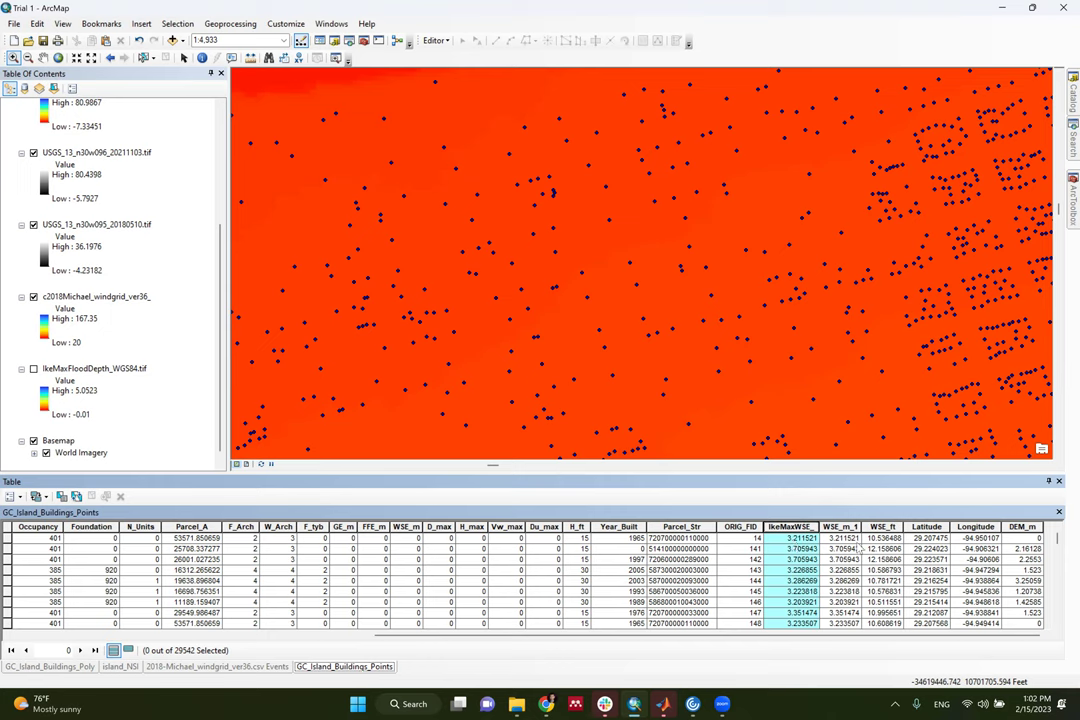
click(1036, 527)
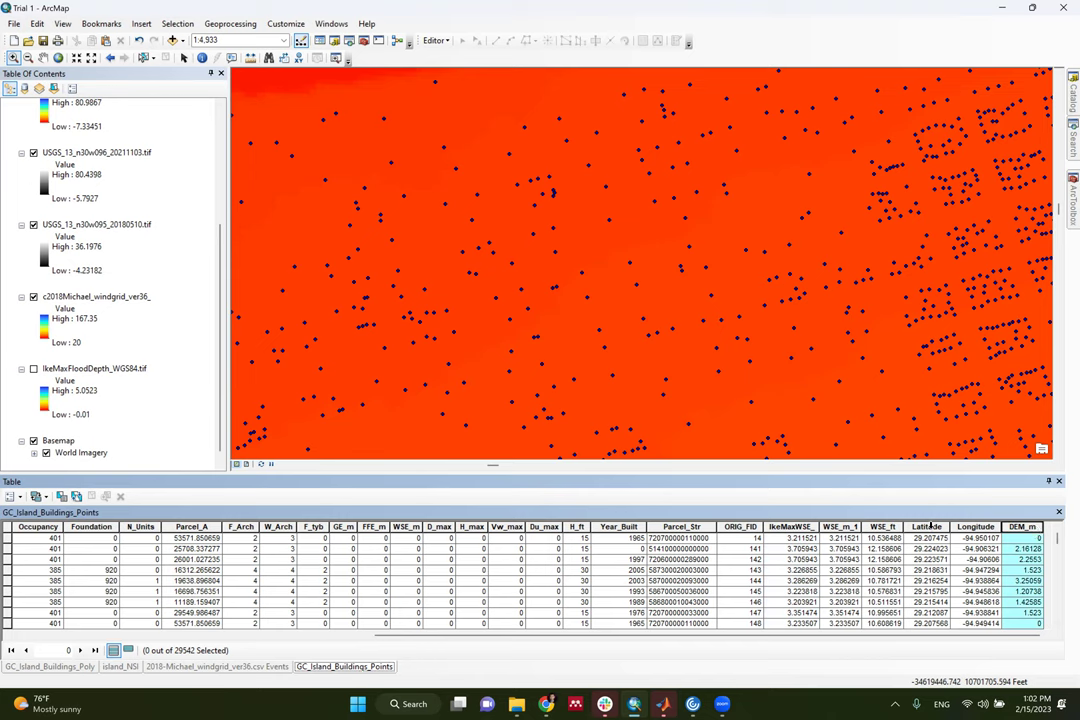
click(841, 527)
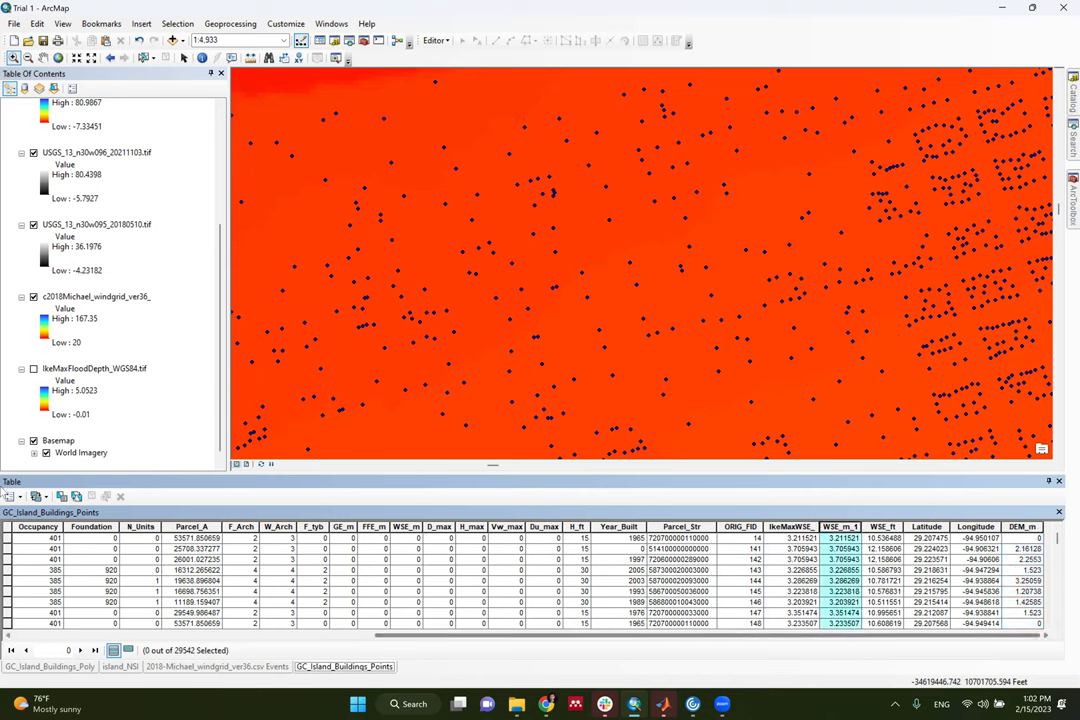
click(36, 496)
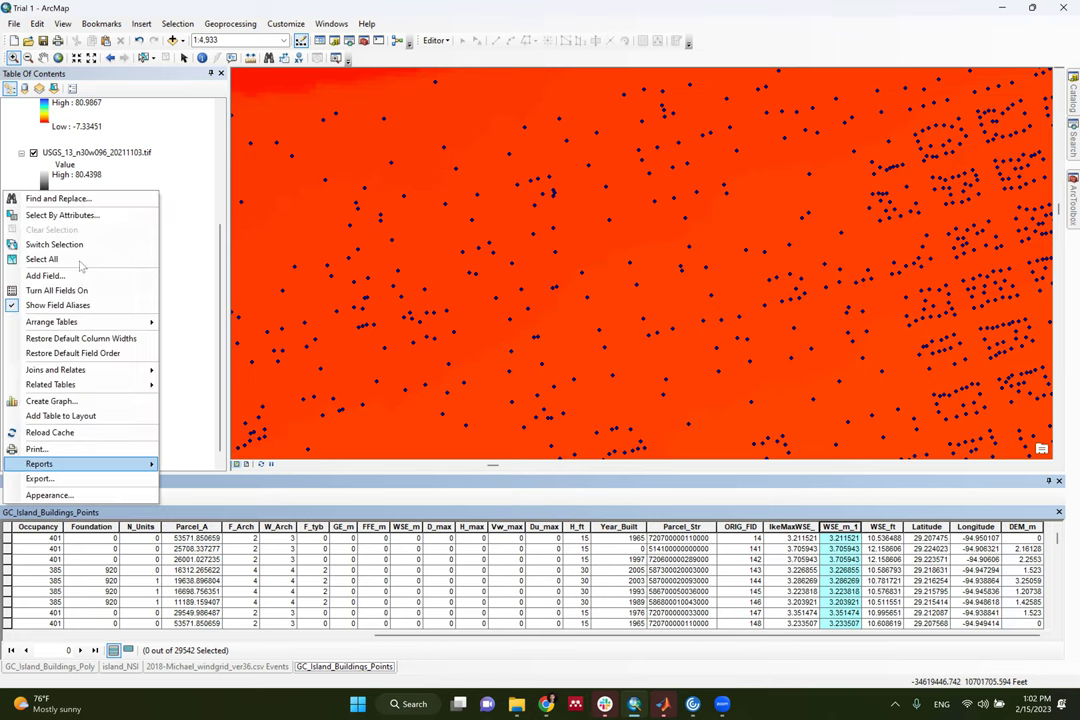
click(113, 287)
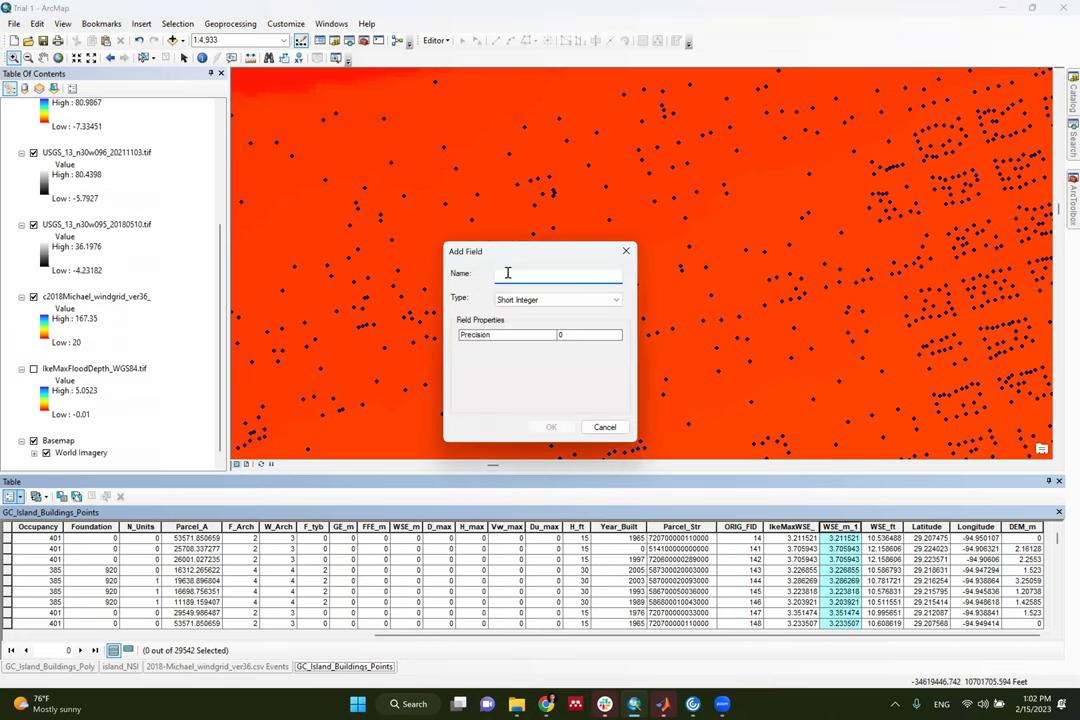
text(FL_Depth_m)
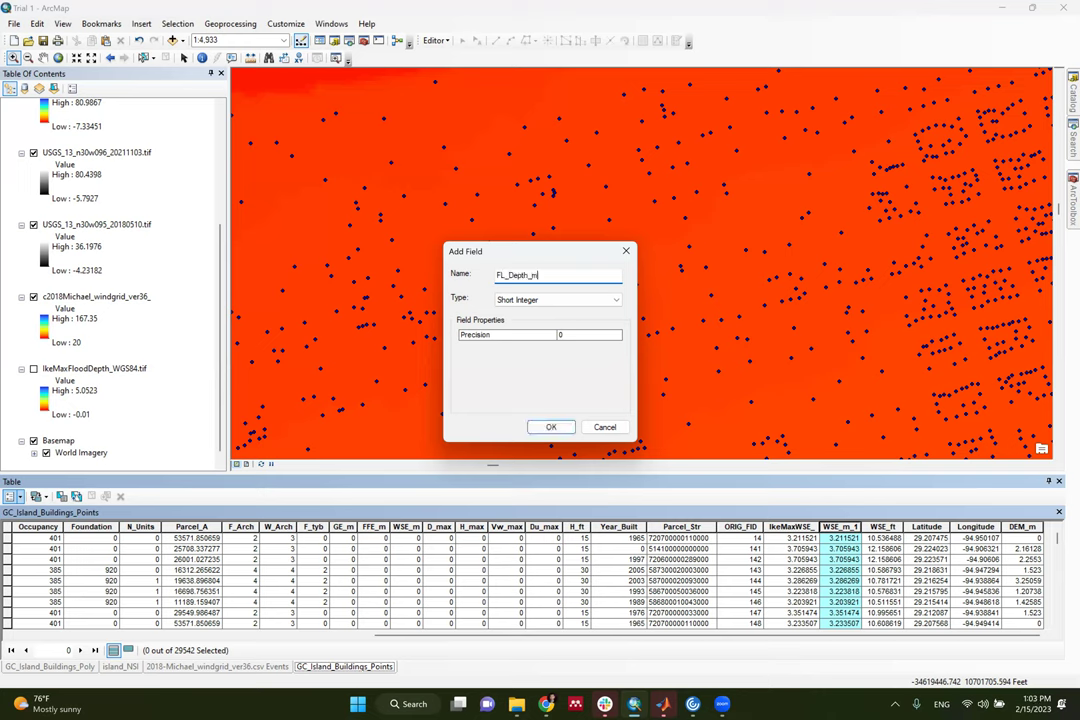
click(550, 427)
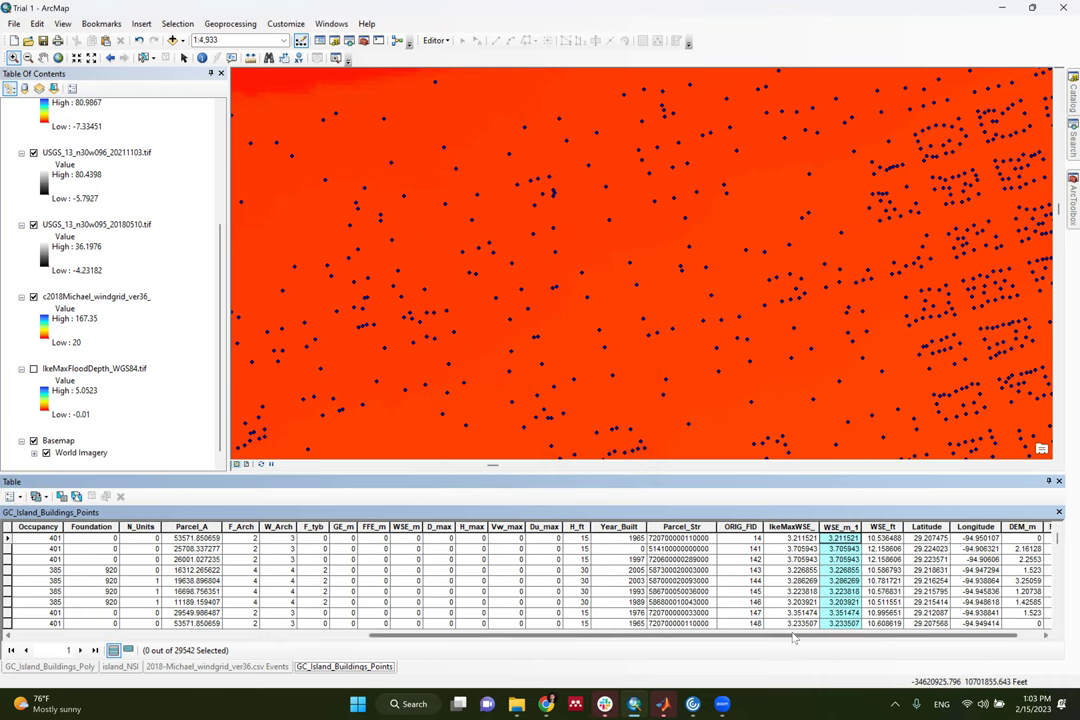
Calculate the FL_Depth_m field with the Field Calculator as [WSE_m_1] - [DEM_m]
drag(795, 636, 845, 636)
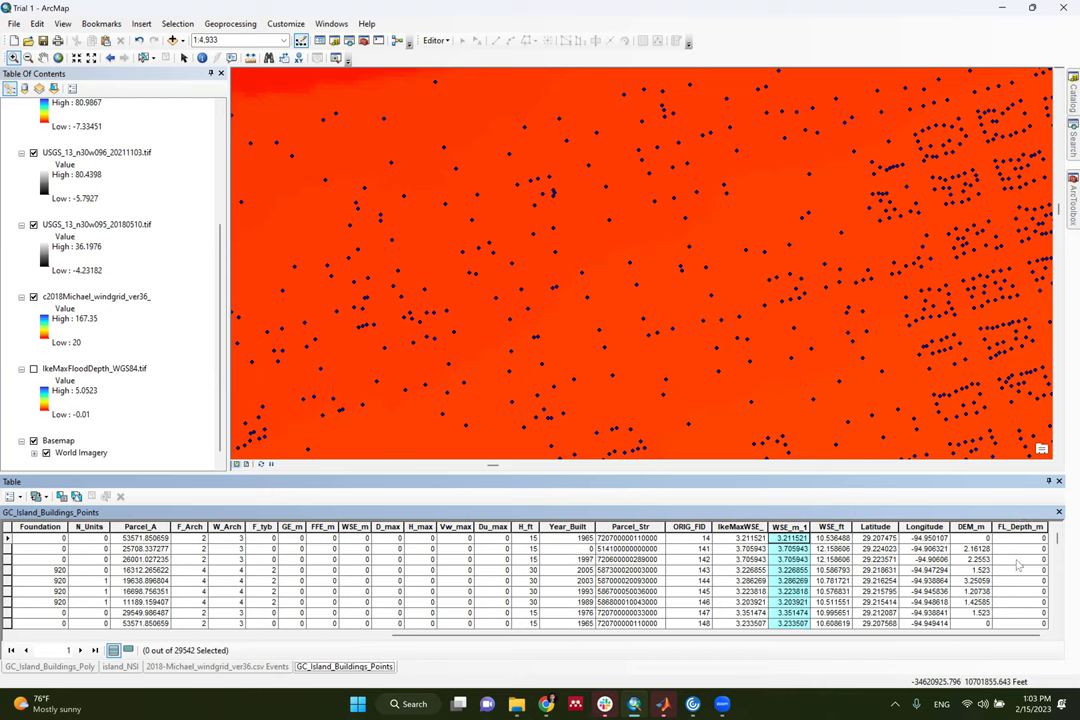
click(1024, 528)
right_click(1022, 527)
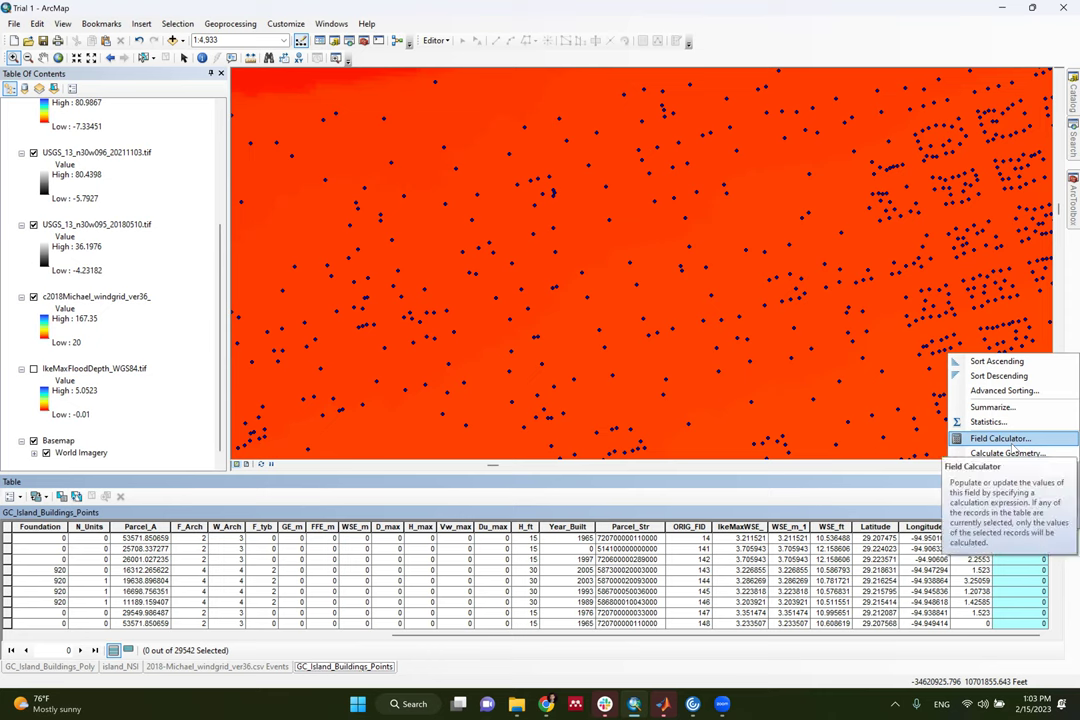
click(1005, 440)
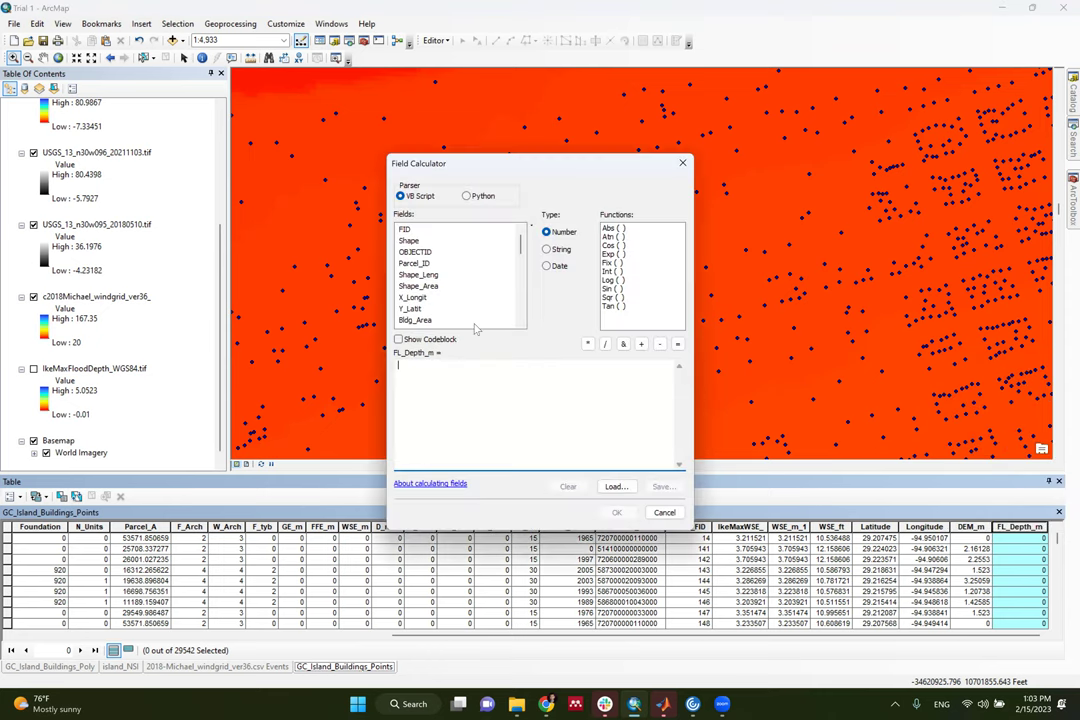
scroll(440, 225, down, 5)
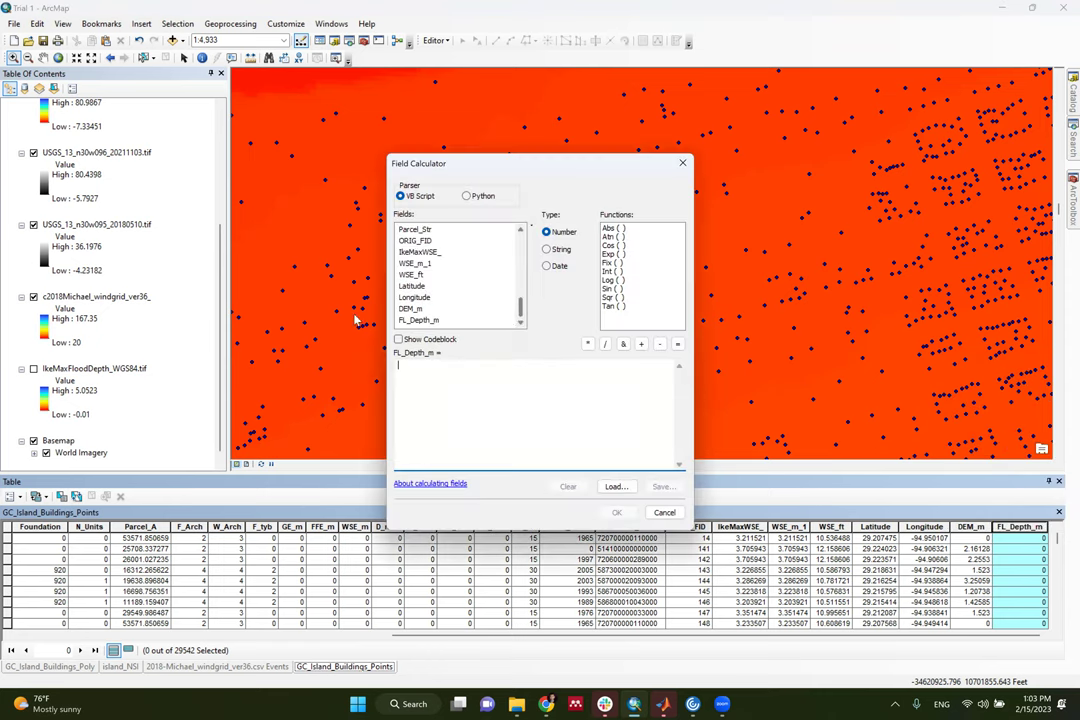
double_click(415, 263)
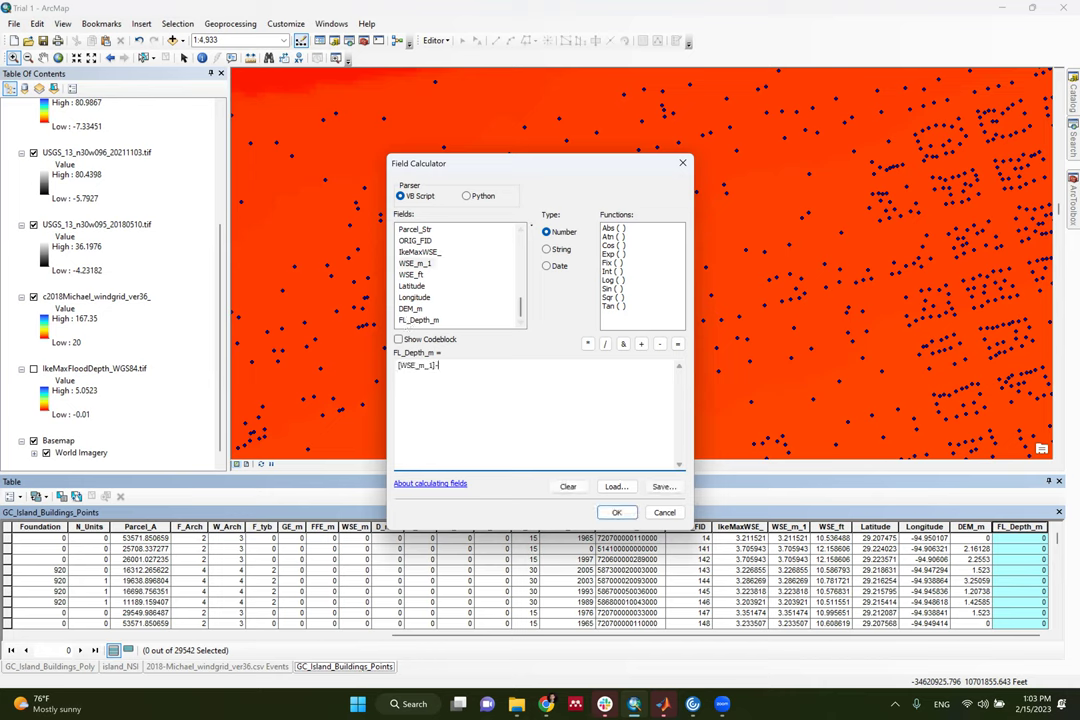
click(410, 309)
double_click(410, 311)
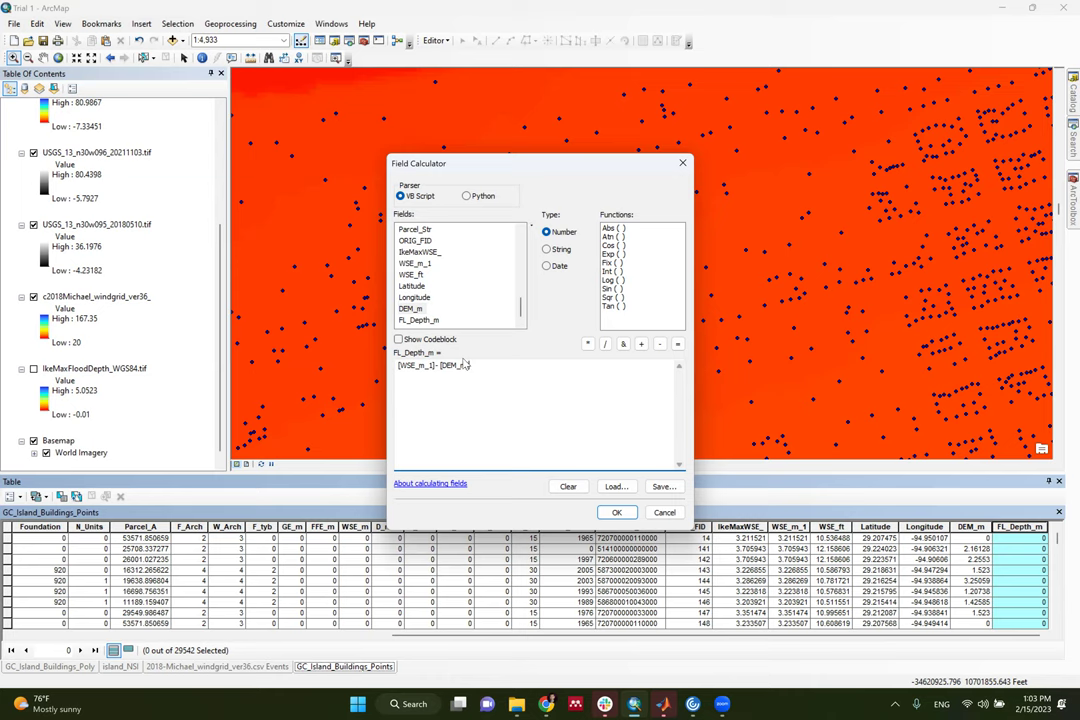
click(617, 512)
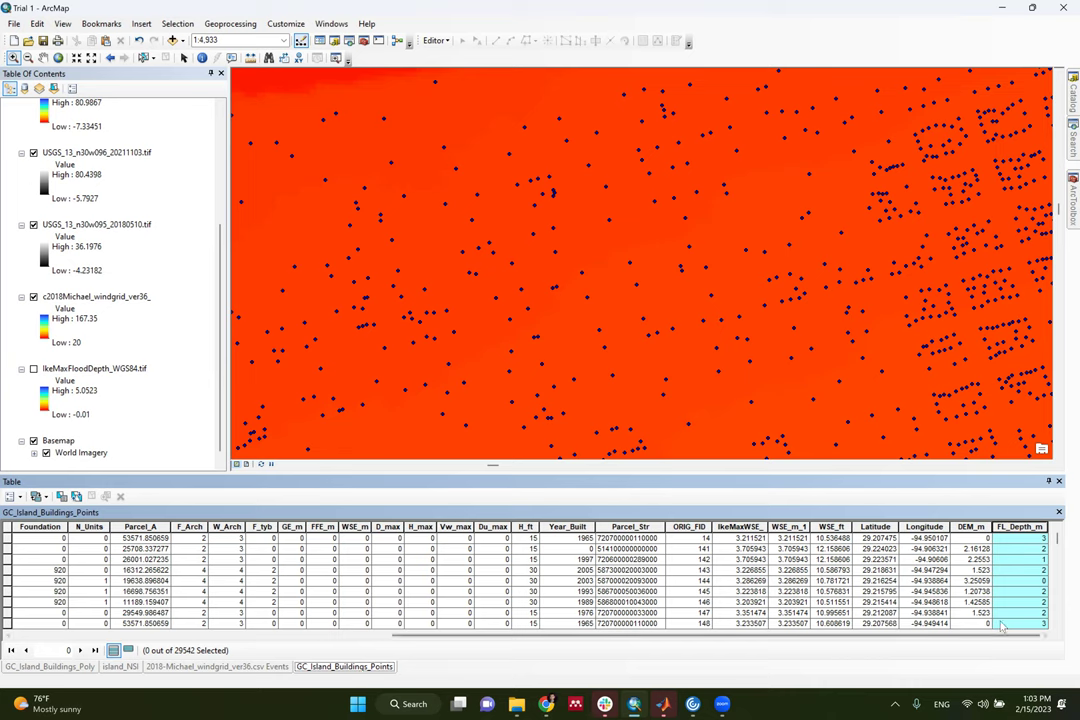
Delete the Short Integer FL_Depth_m field from the GC_Island_Buildings_Points table
right_click(1022, 528)
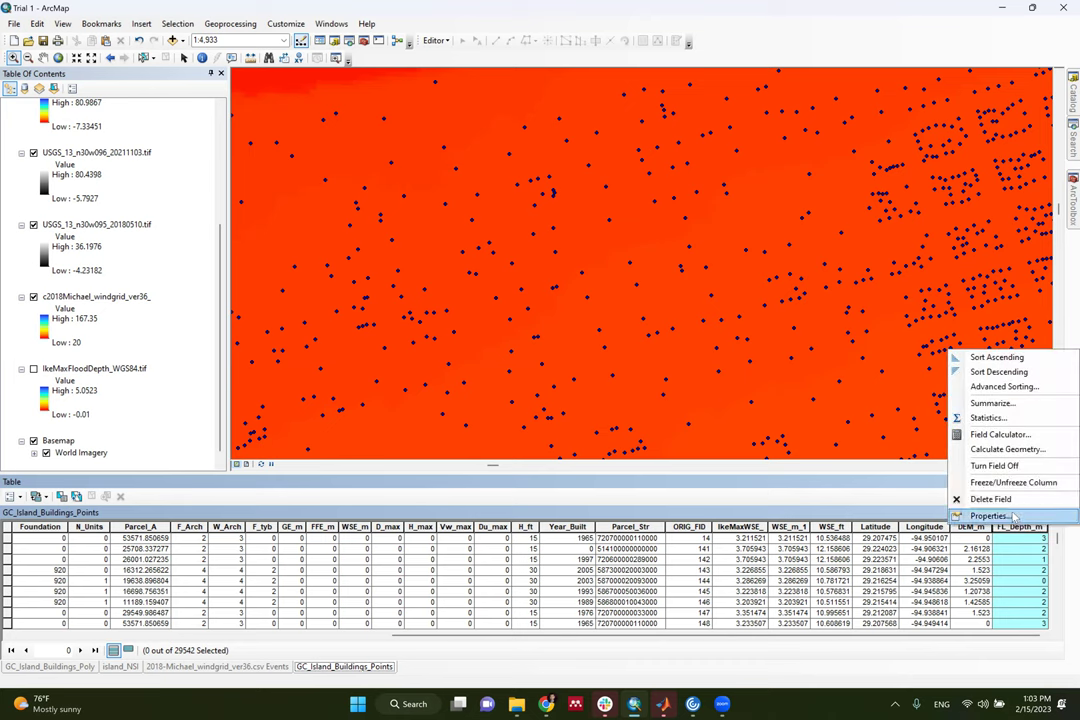
click(990, 499)
click(590, 405)
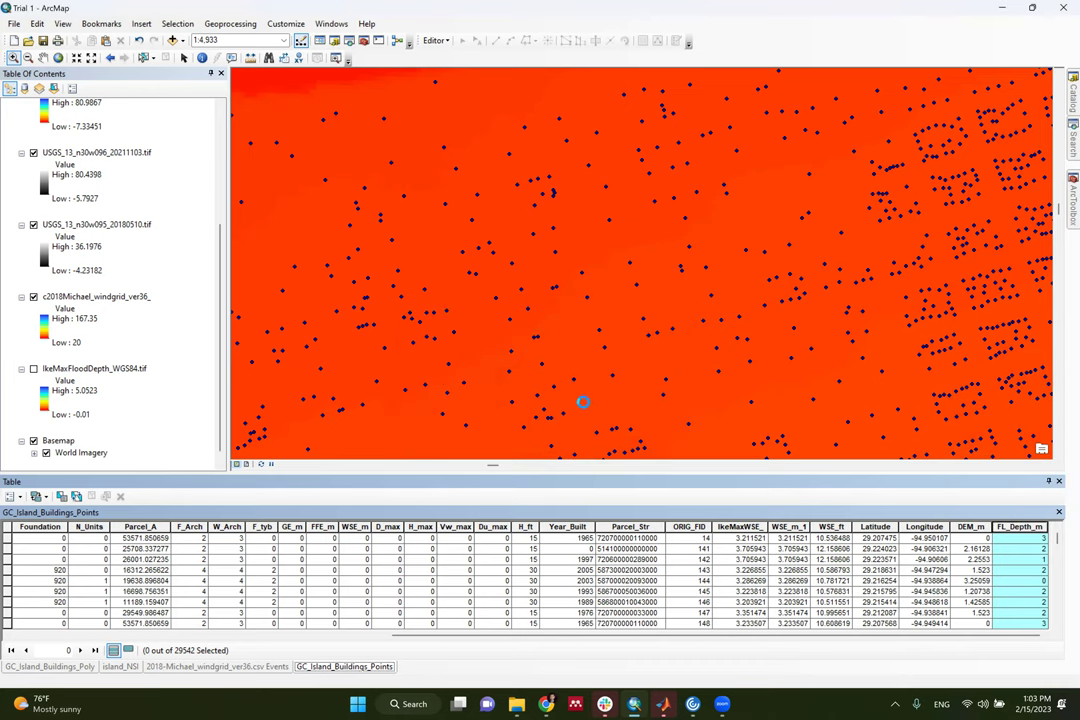
Add a field named FL_Depth_m of type Double to the GC_Island_Buildings_Points table
click(14, 497)
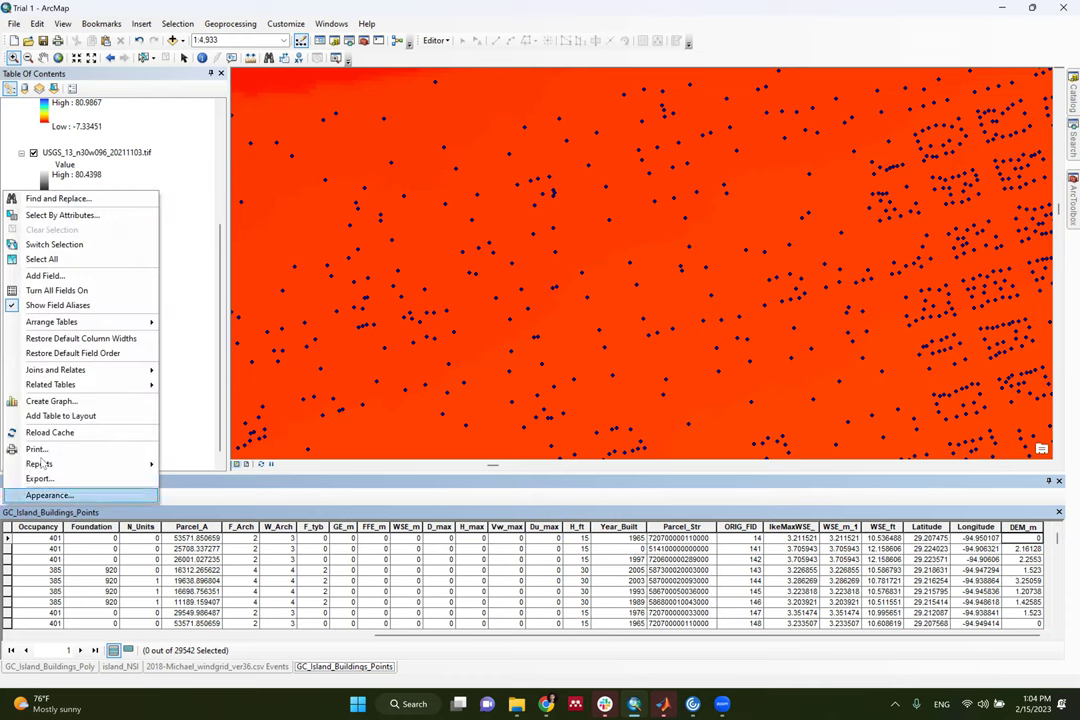
click(44, 276)
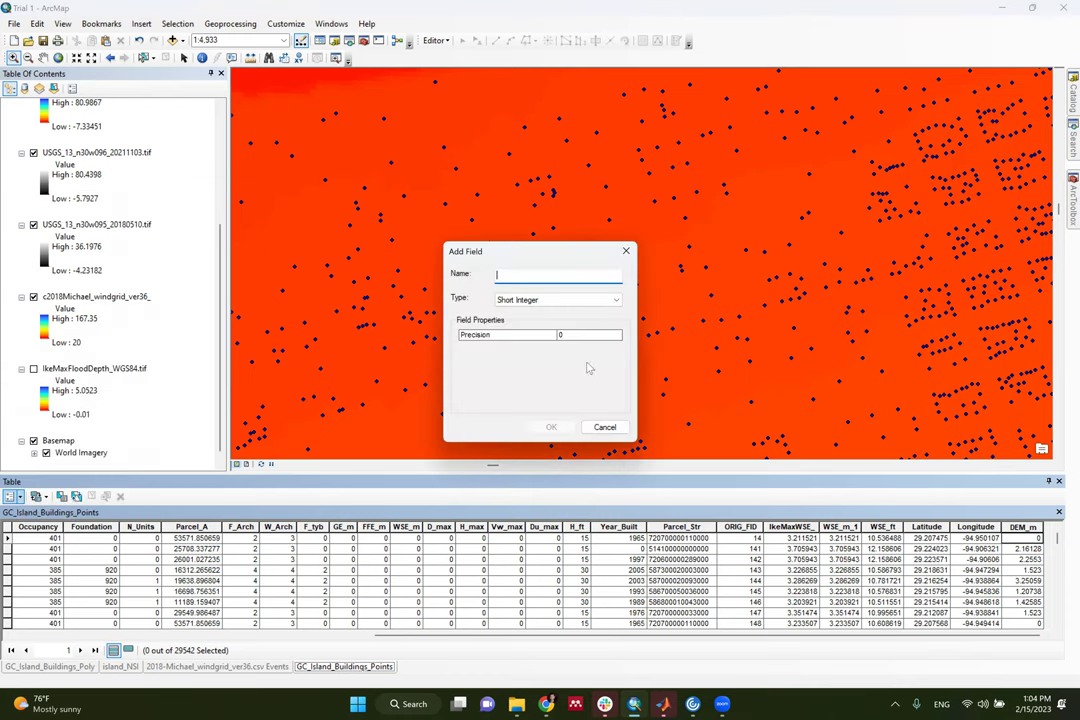
click(538, 309)
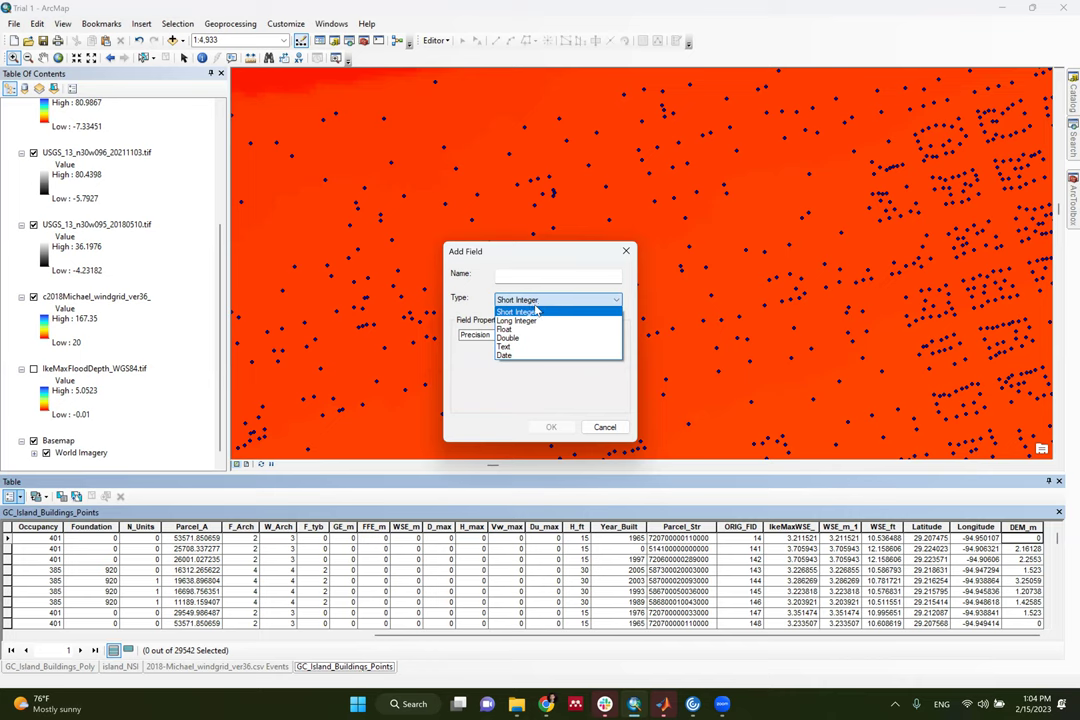
click(510, 338)
click(527, 273)
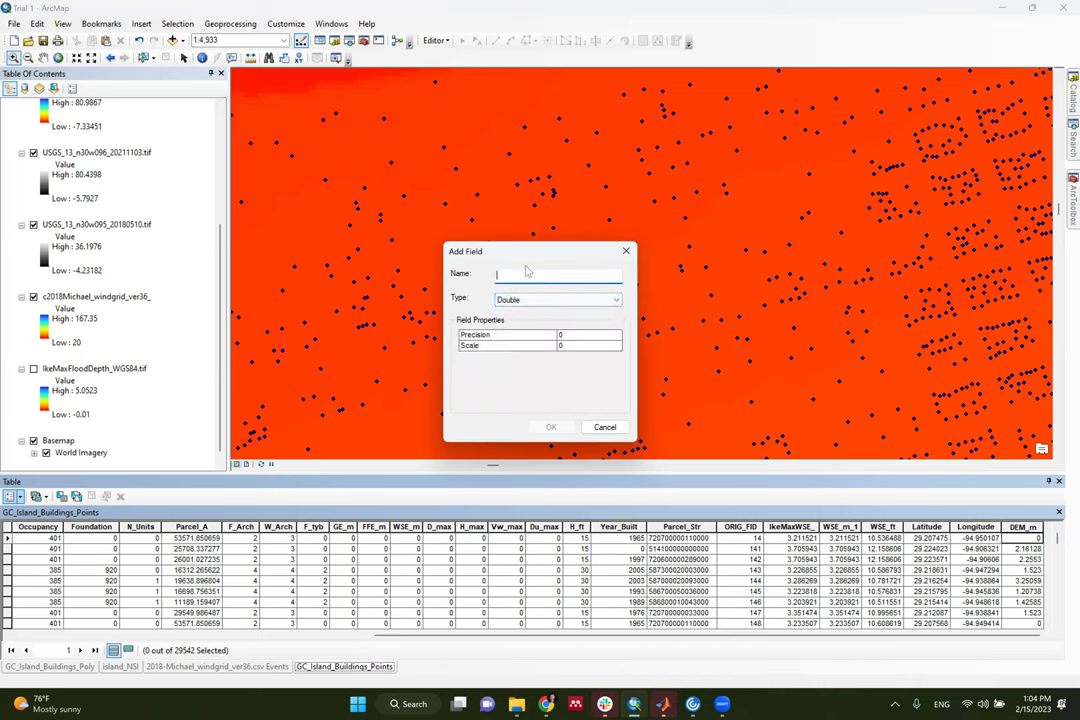
text(FL_Depth_m)
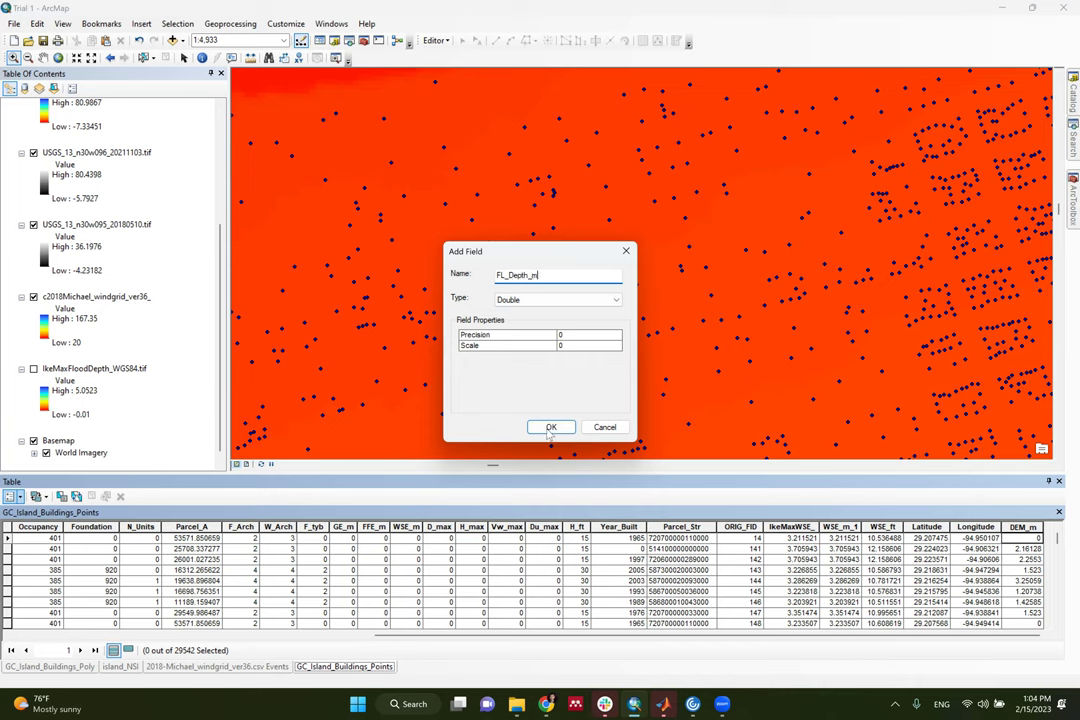
key(Return)
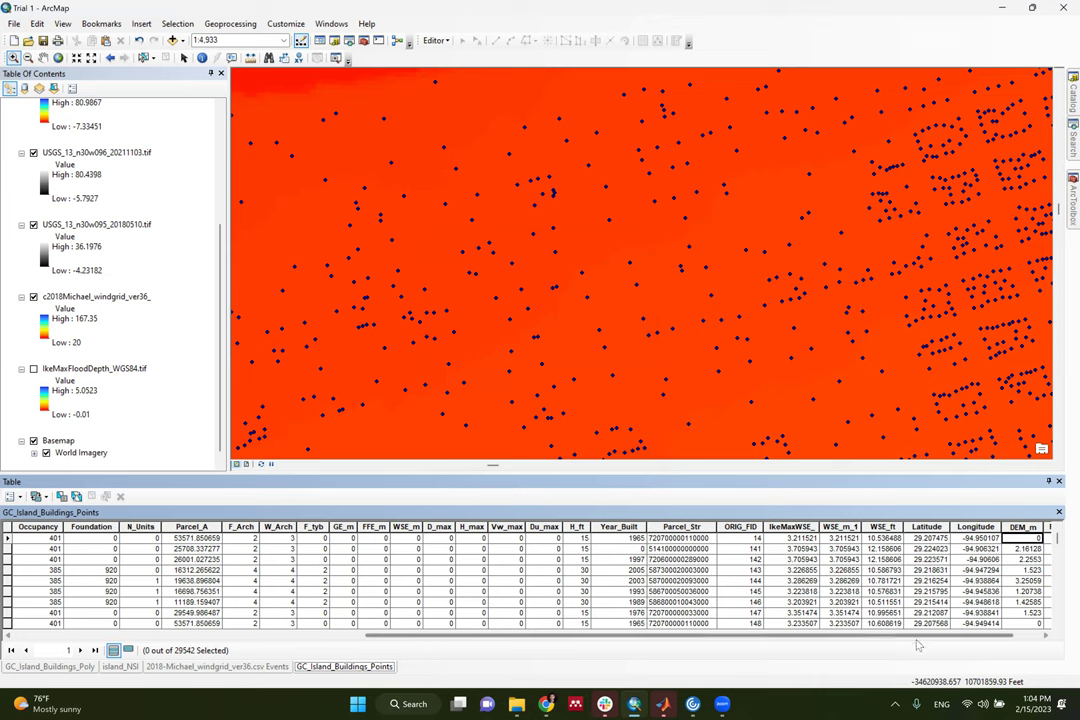
Calculate the new FL_Depth_m field with the Field Calculator, using the expression [WSE_m_1]- [DEM_m]
click(1050, 527)
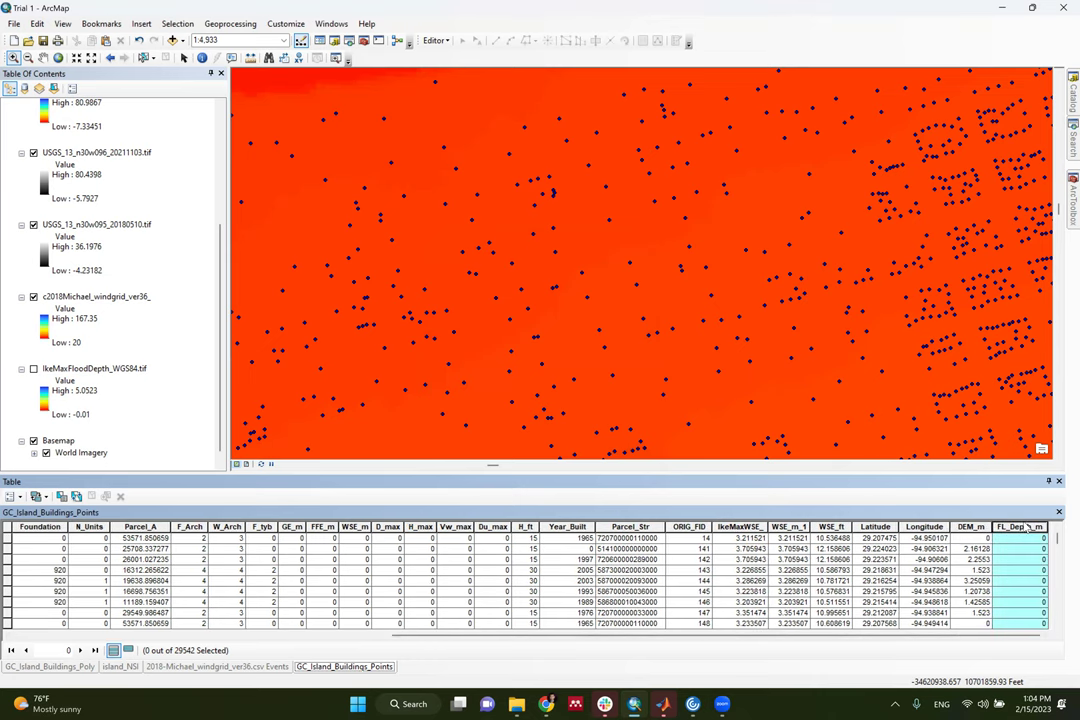
right_click(1017, 527)
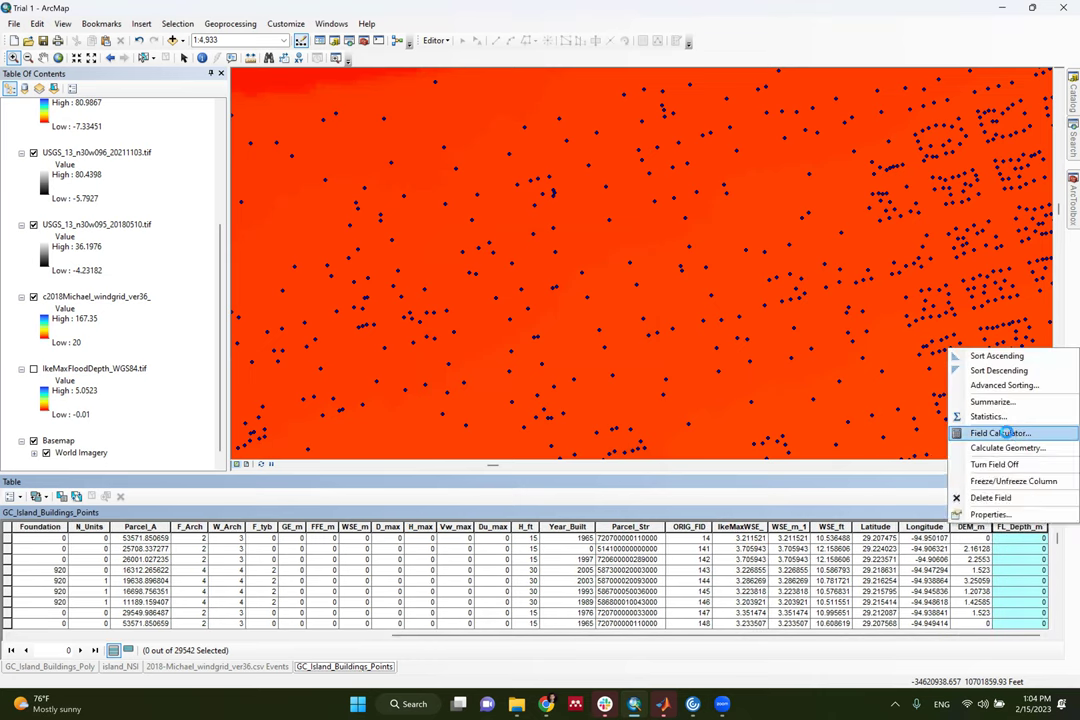
click(1015, 435)
drag(443, 366, 480, 366)
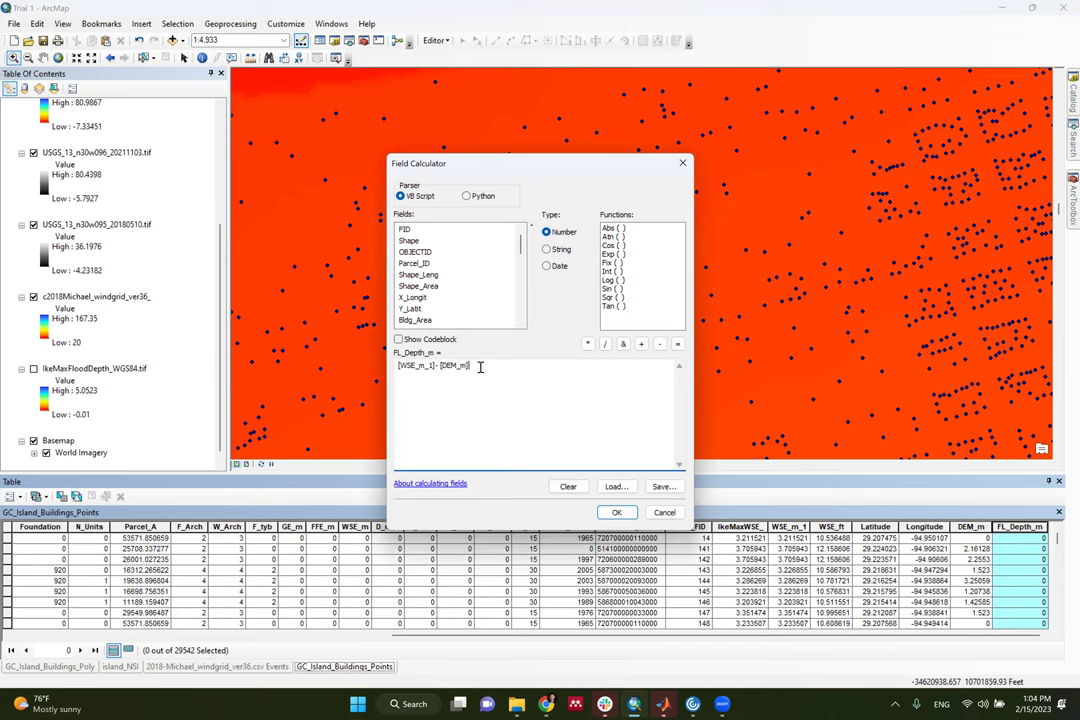
click(616, 512)
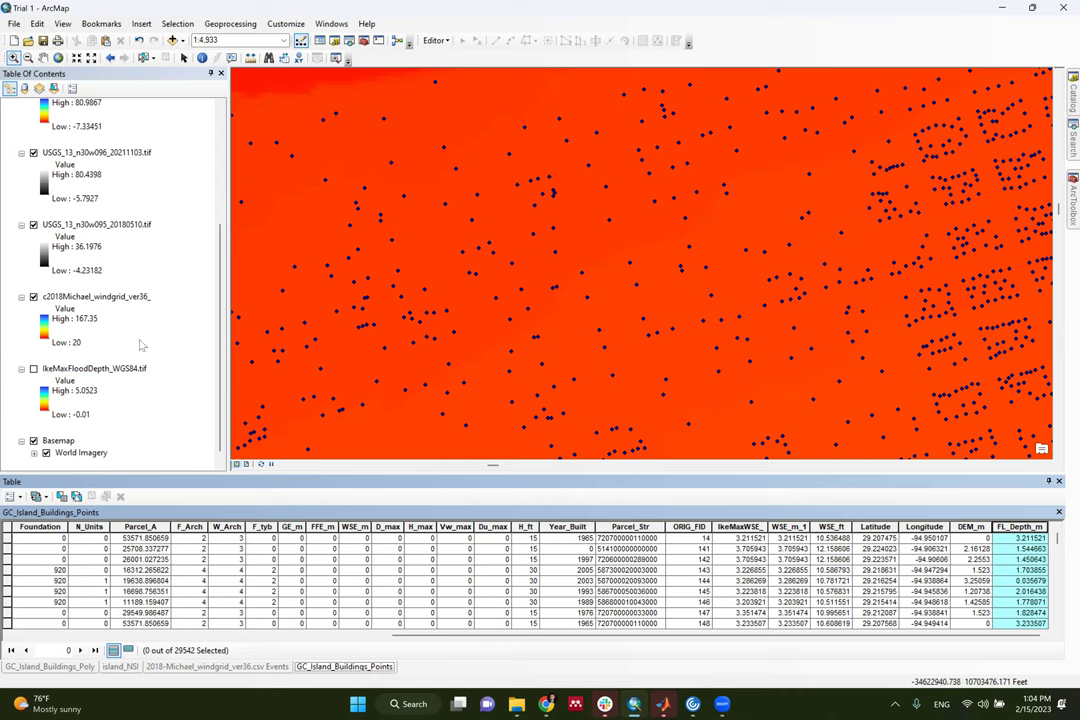
Turn on the GC_Island_Buildings_Poly layer directly above Gaveston_Island_DEM_m.tif and activate the Identify tool for inspecting buildings
scroll(183, 234, up, 5)
click(33, 200)
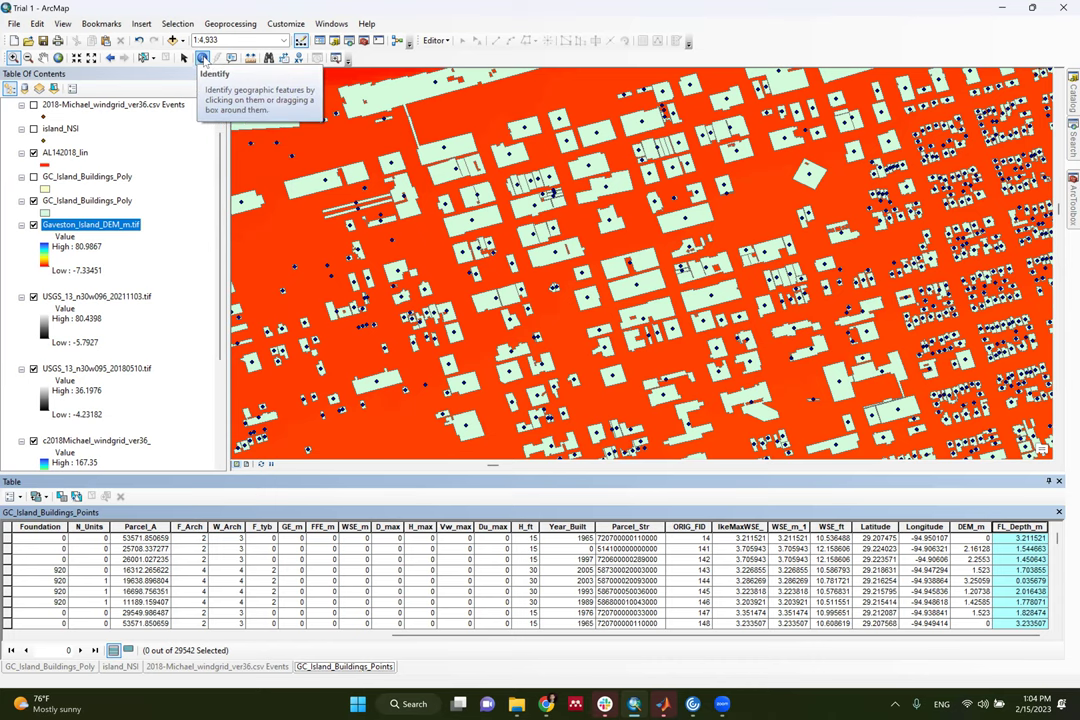
click(202, 58)
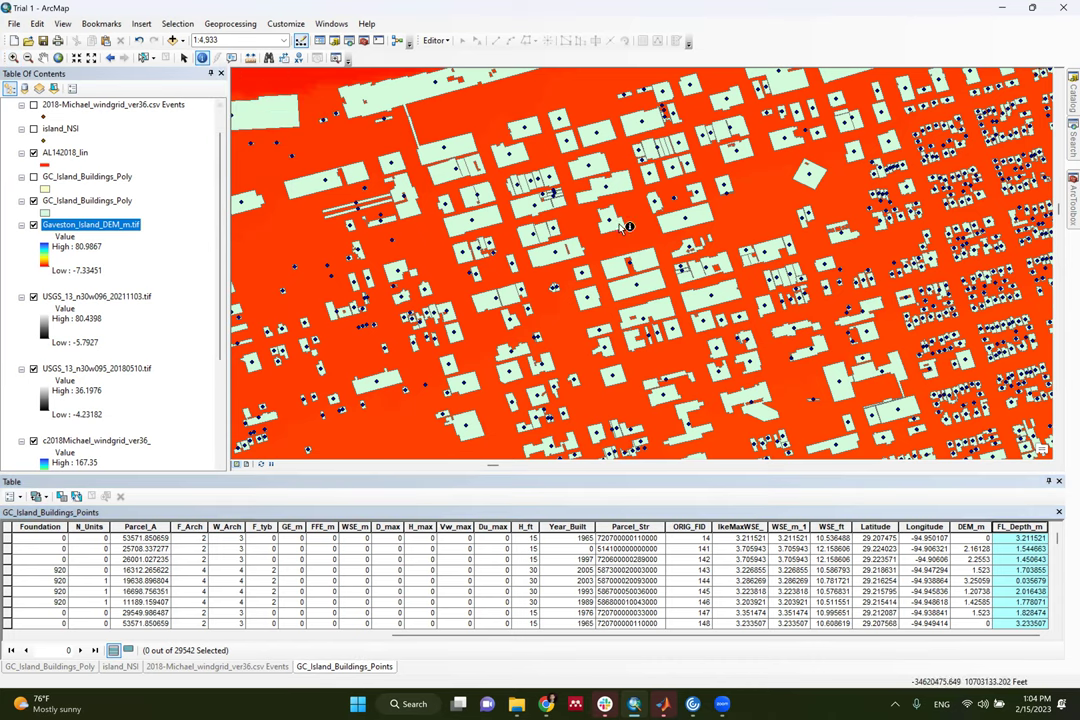
Identify the large building's point in the dense downtown blocks and inspect its DEM_m and FL_Depth_m attributes
click(630, 265)
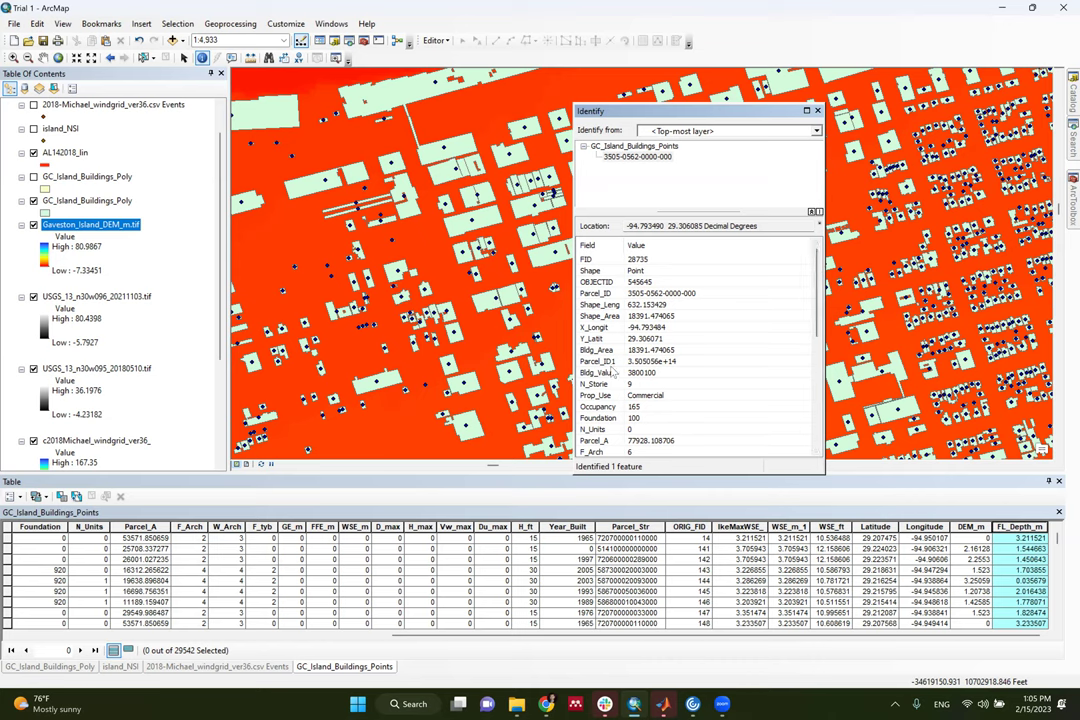
scroll(816, 296, down, 1)
scroll(816, 296, down, 6)
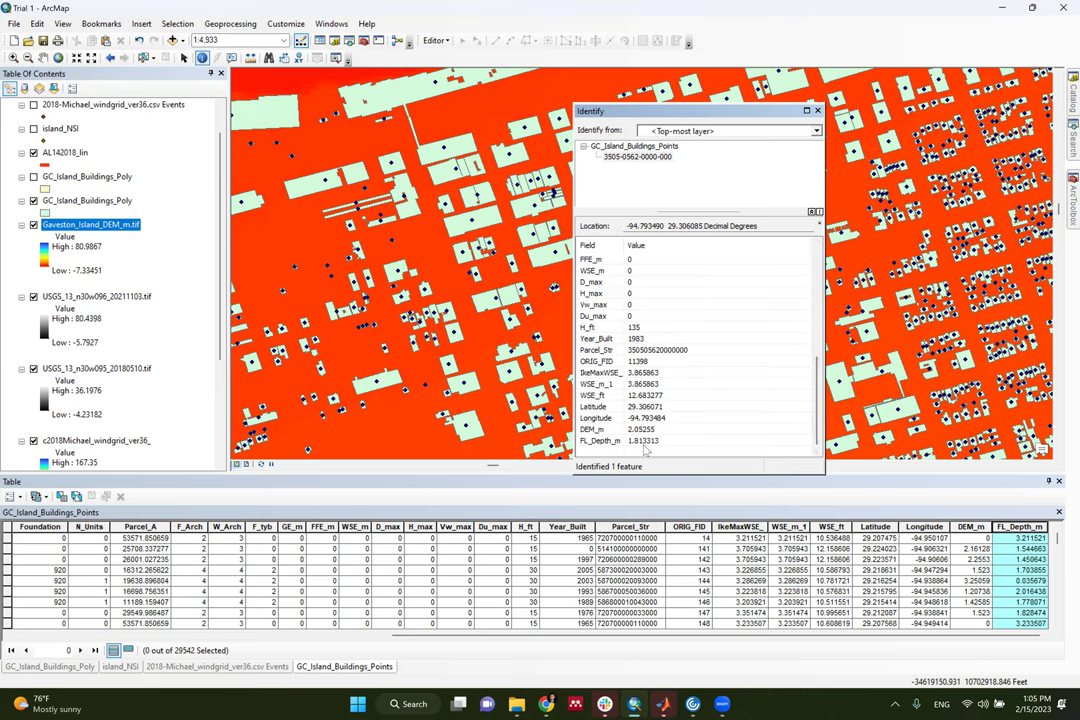
click(817, 110)
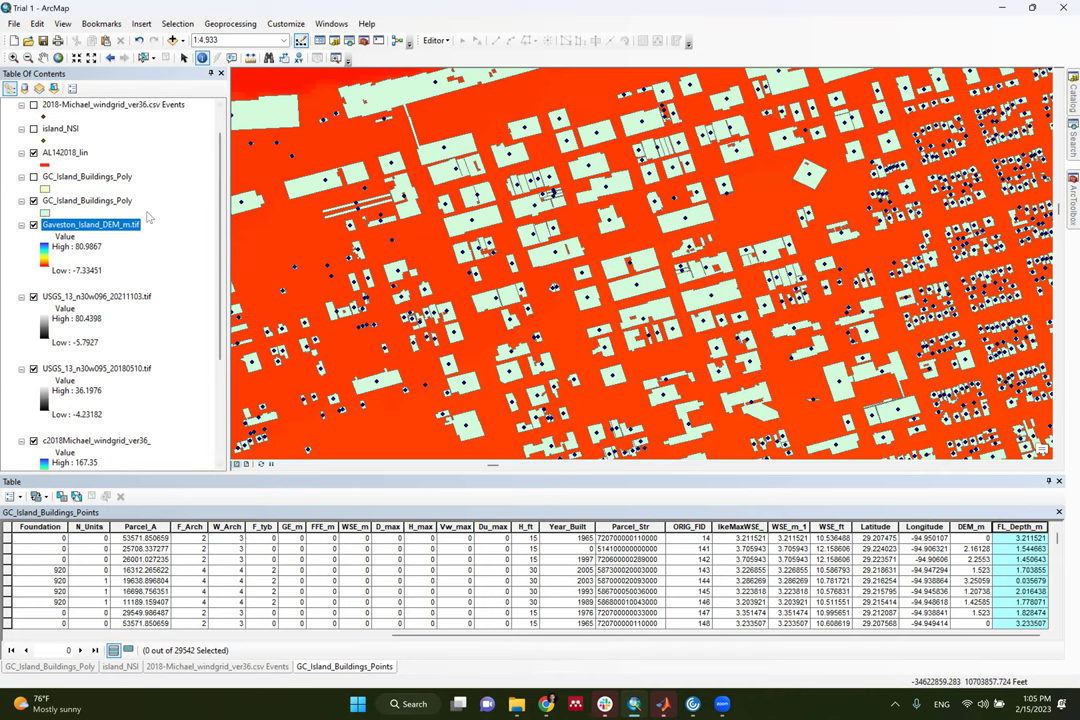
Zoom the map to the full extent of the GC_Island_Buildings_Points layer
right_click(104, 222)
key(Escape)
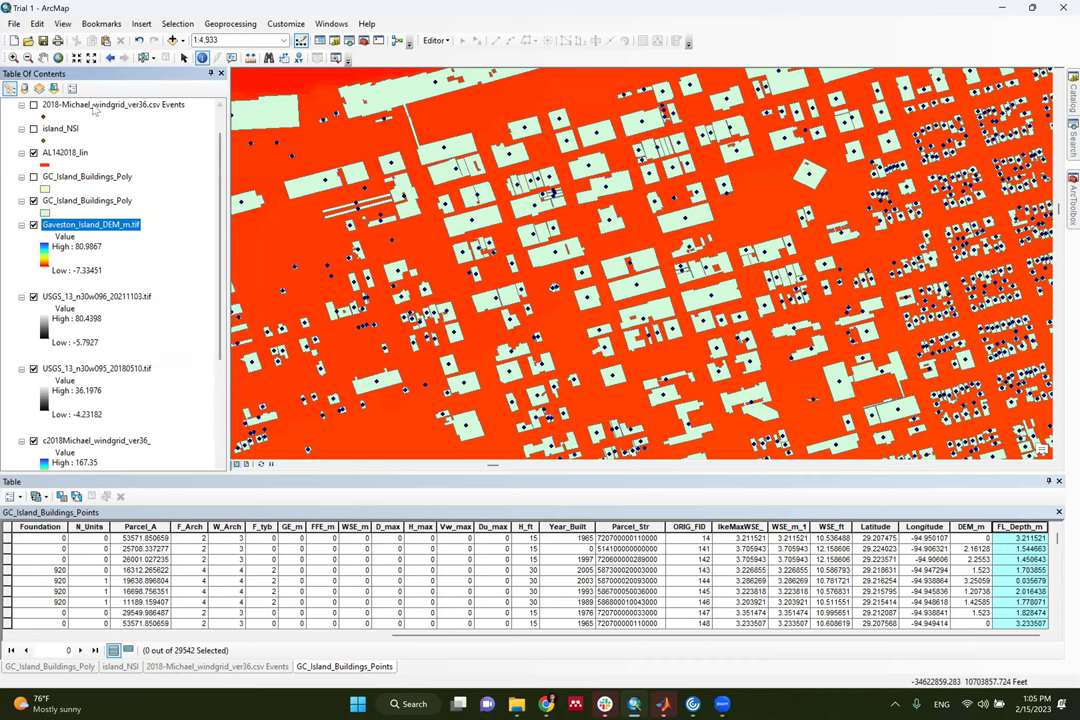
right_click(96, 106)
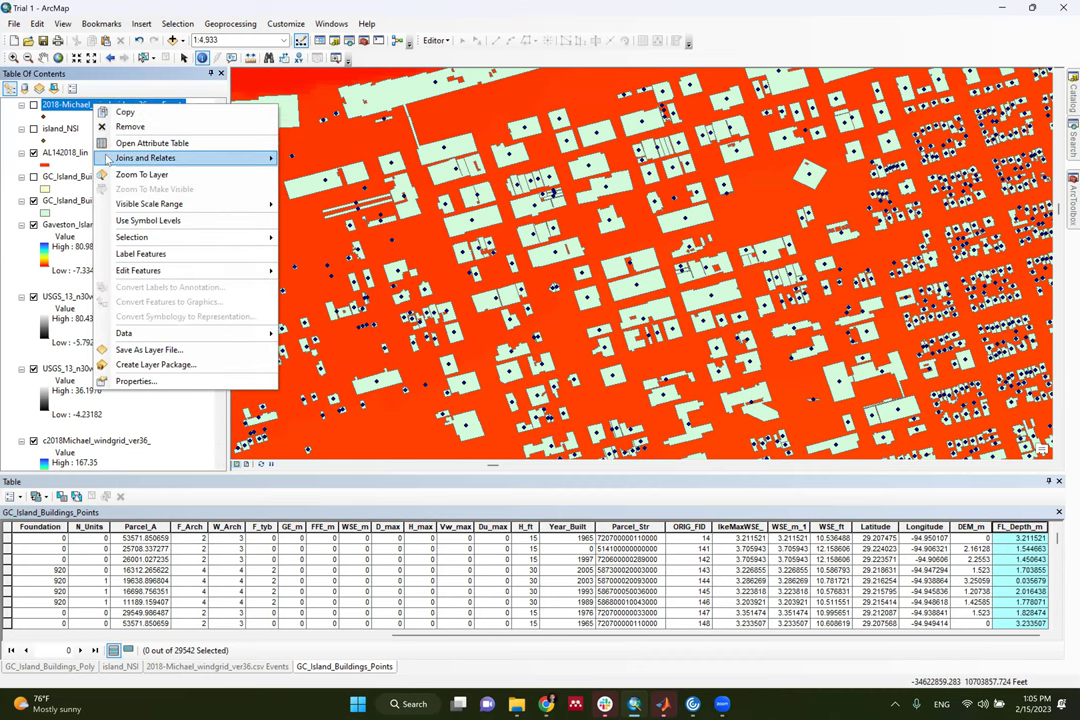
scroll(107, 150, up, 1)
ctrl+click(104, 118)
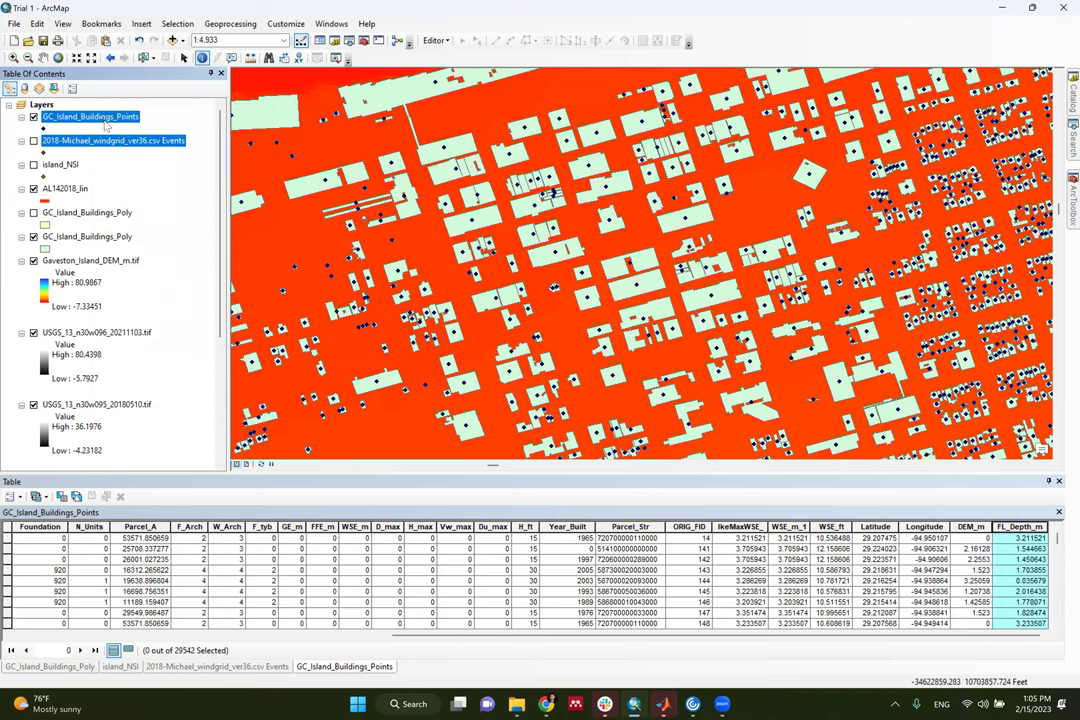
right_click(100, 118)
click(130, 186)
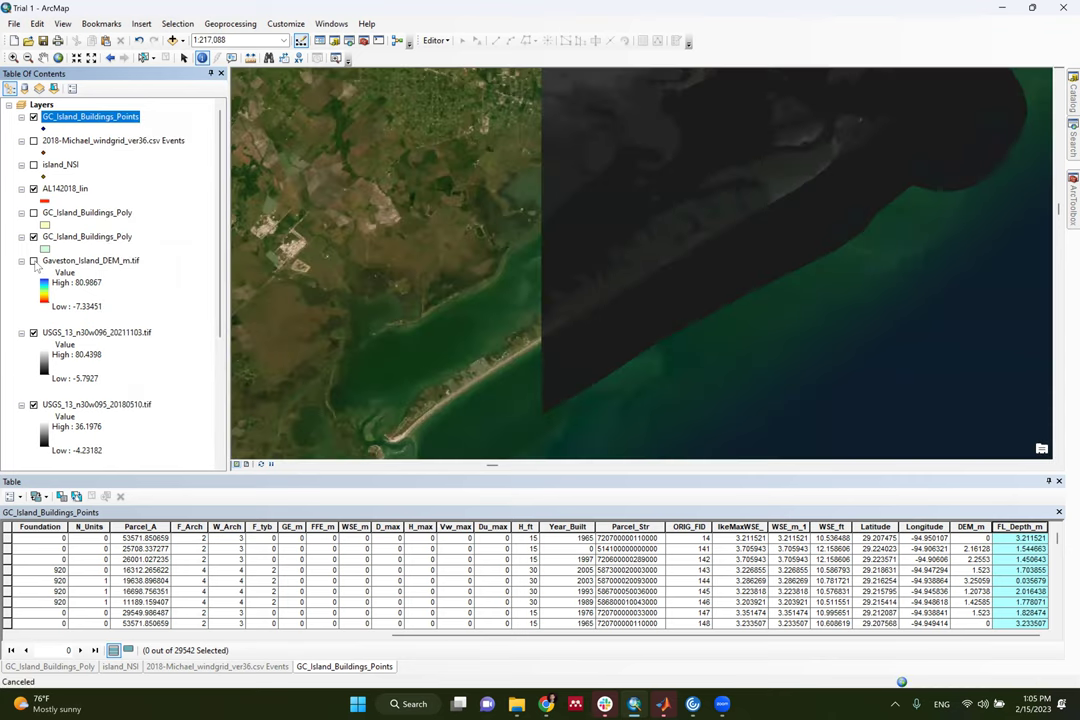
Hide the Gaveston_Island_DEM_m.tif layer and both USGS_13 rasters, and collapse their legends
click(33, 260)
click(33, 332)
click(33, 404)
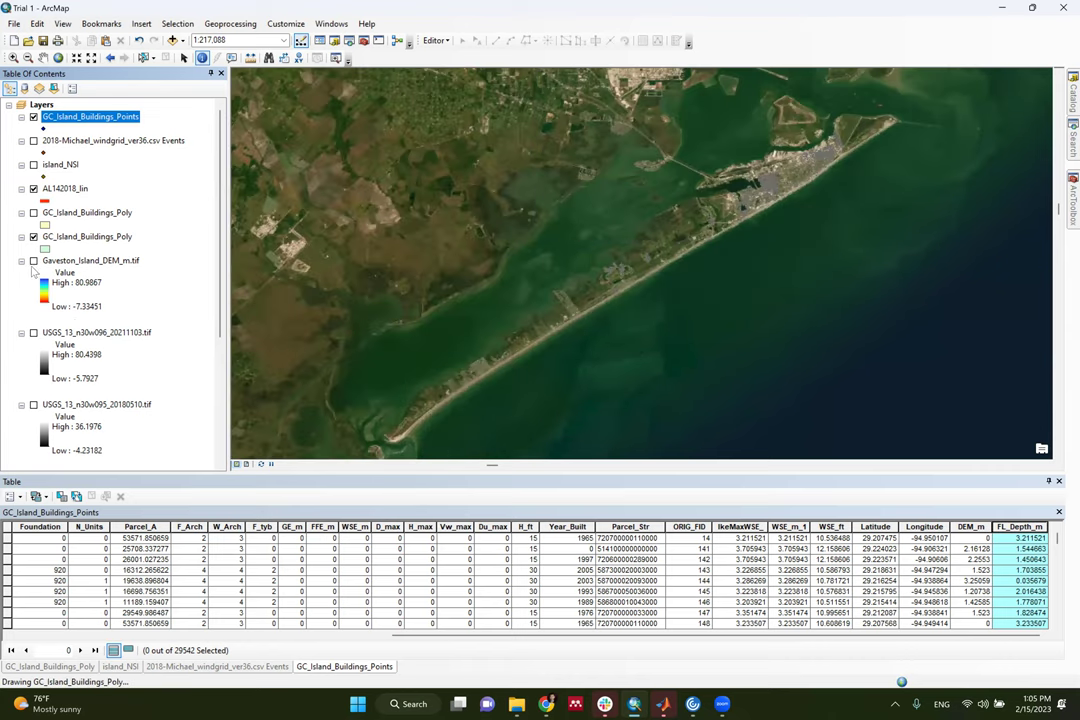
click(21, 260)
click(21, 272)
click(21, 285)
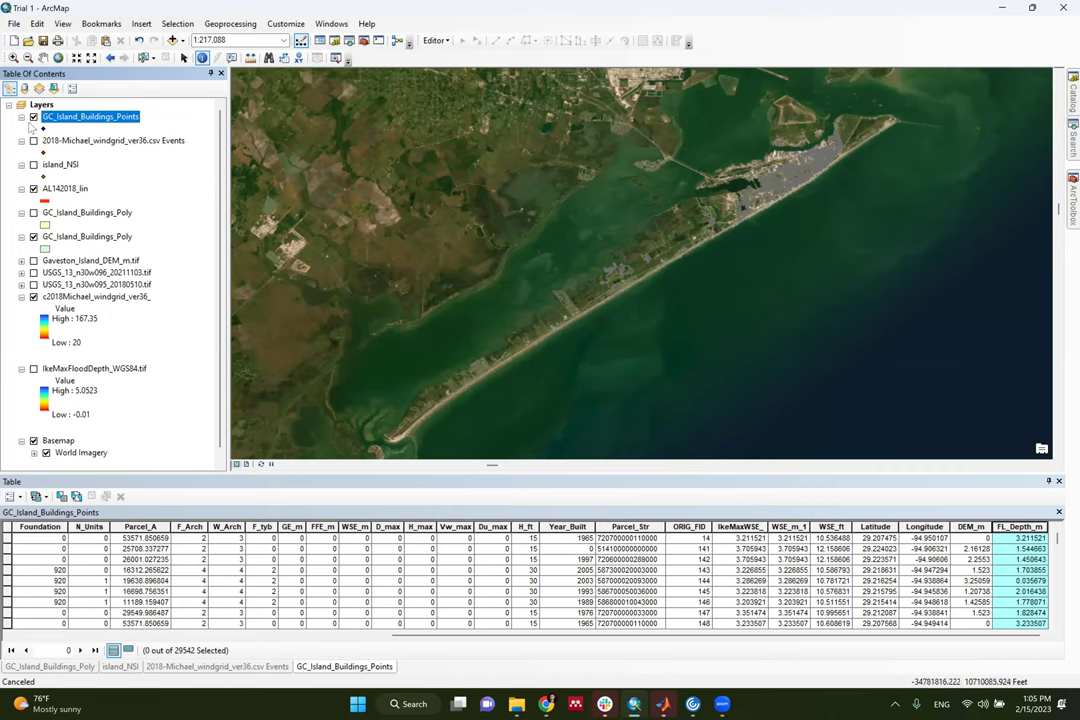
Identify a building point beside the beachfront road and inspect its water surface elevation, DEM_m and FL_Depth_m values
click(13, 57)
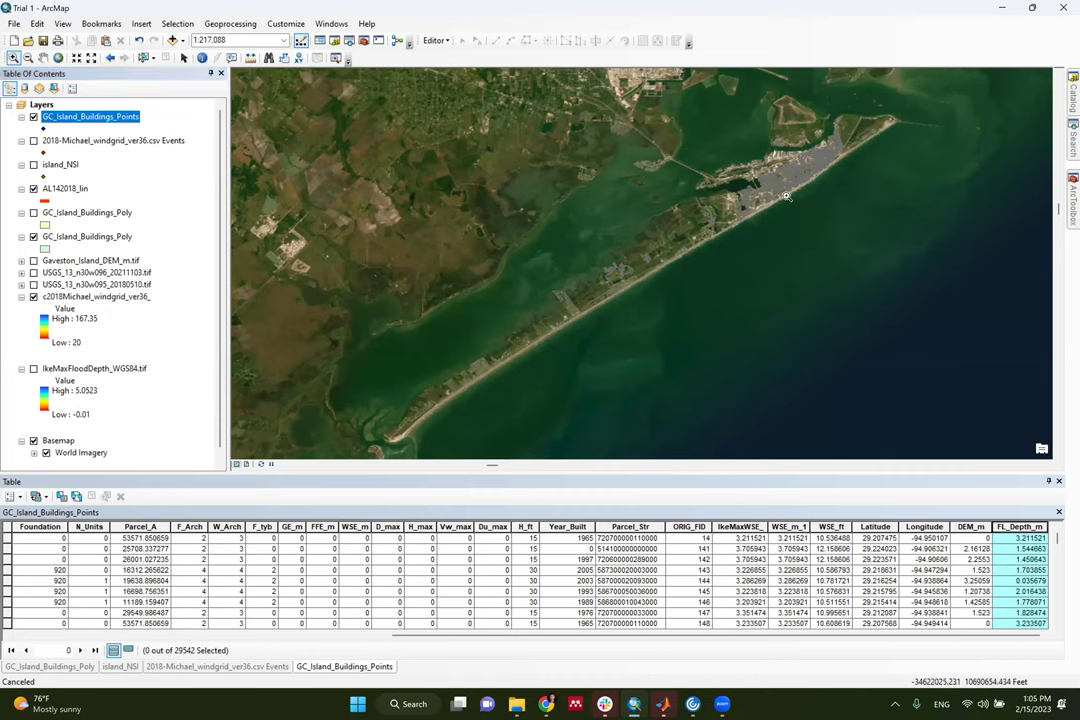
drag(762, 213, 794, 230)
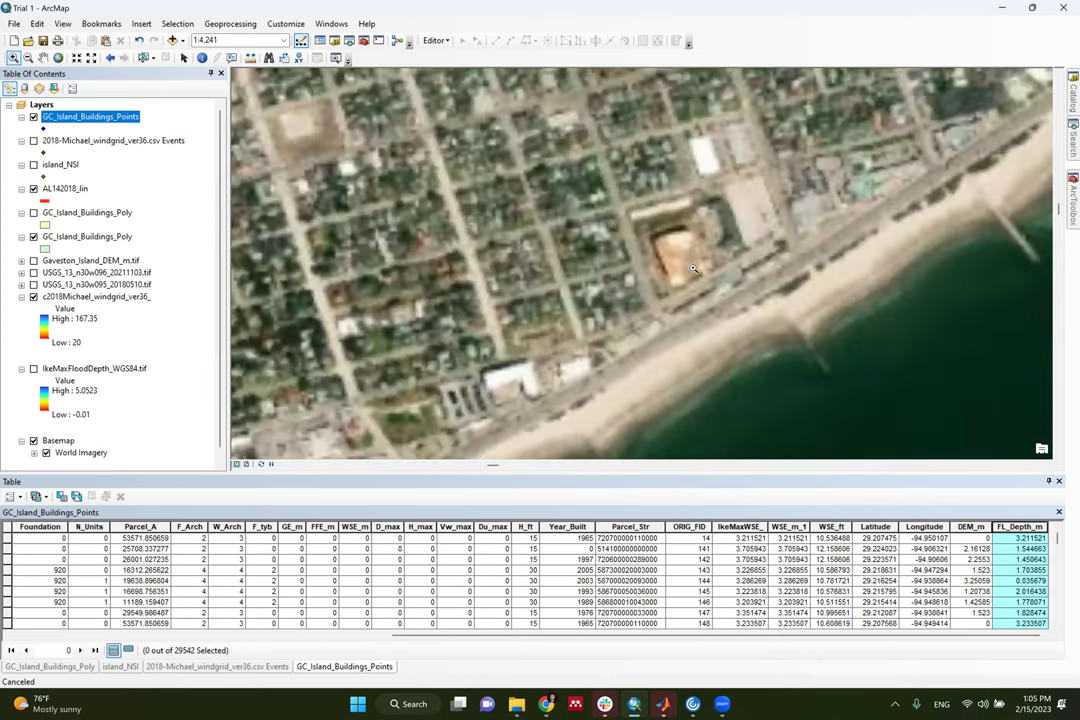
drag(640, 155, 817, 240)
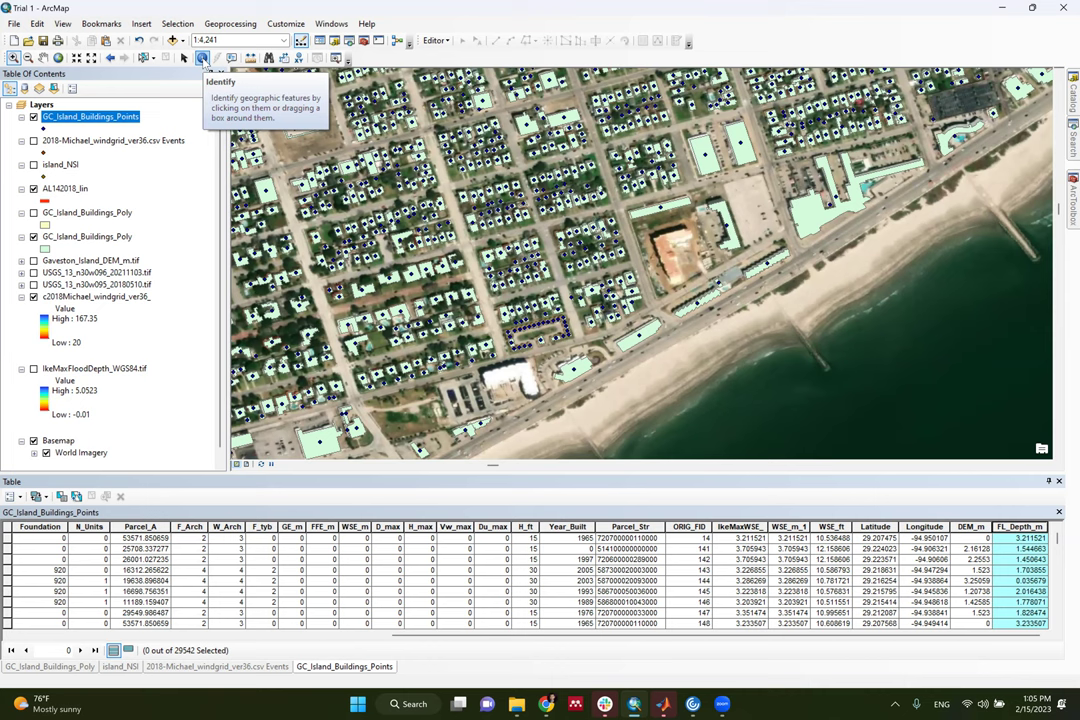
click(202, 60)
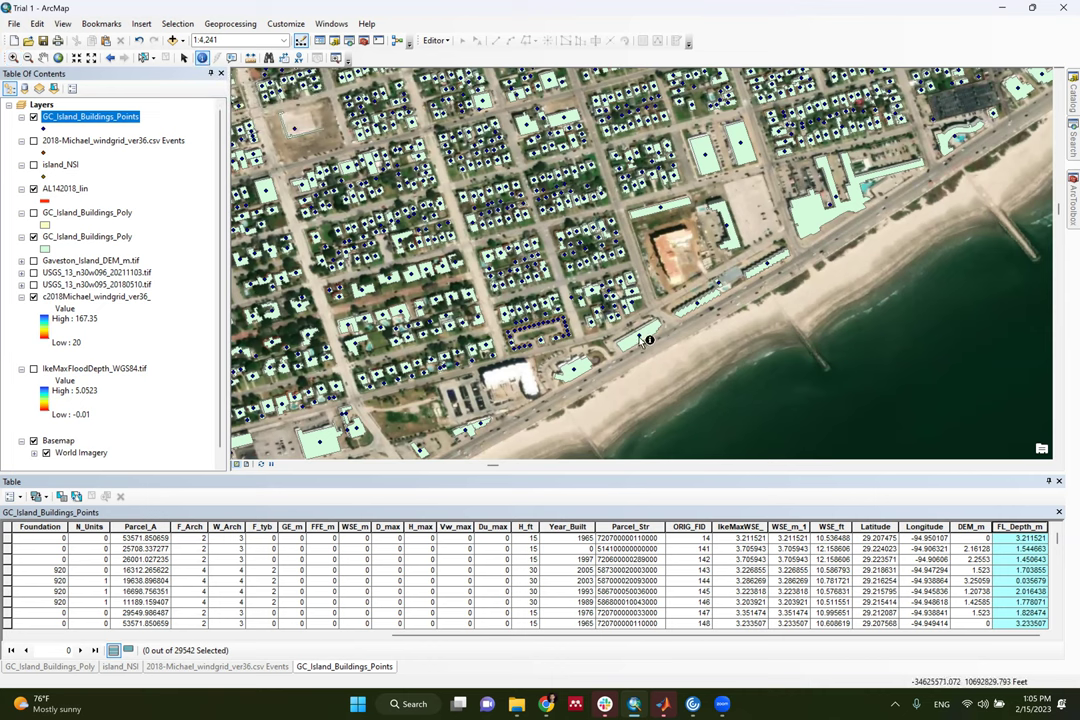
click(674, 363)
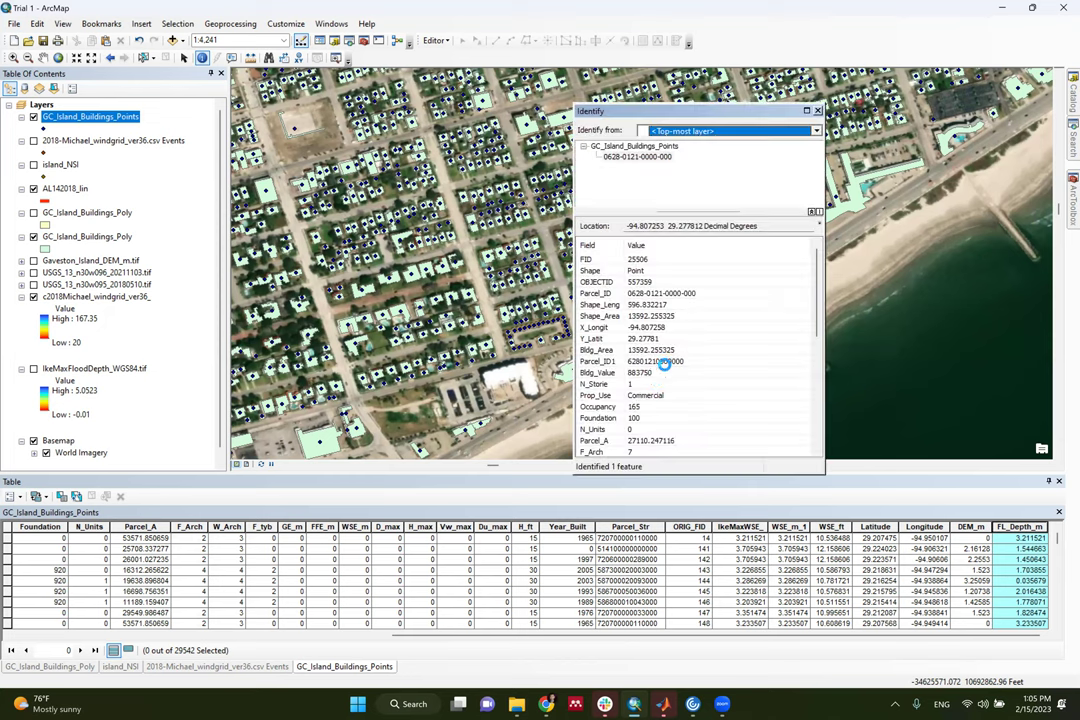
scroll(578, 330, down, 5)
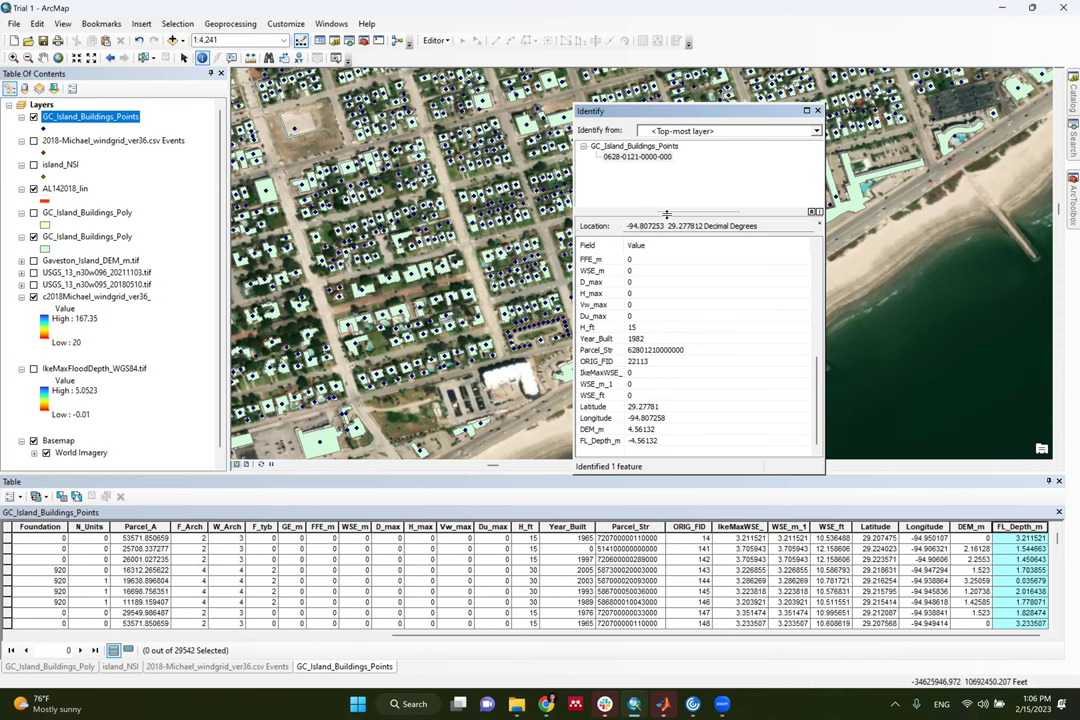
click(817, 110)
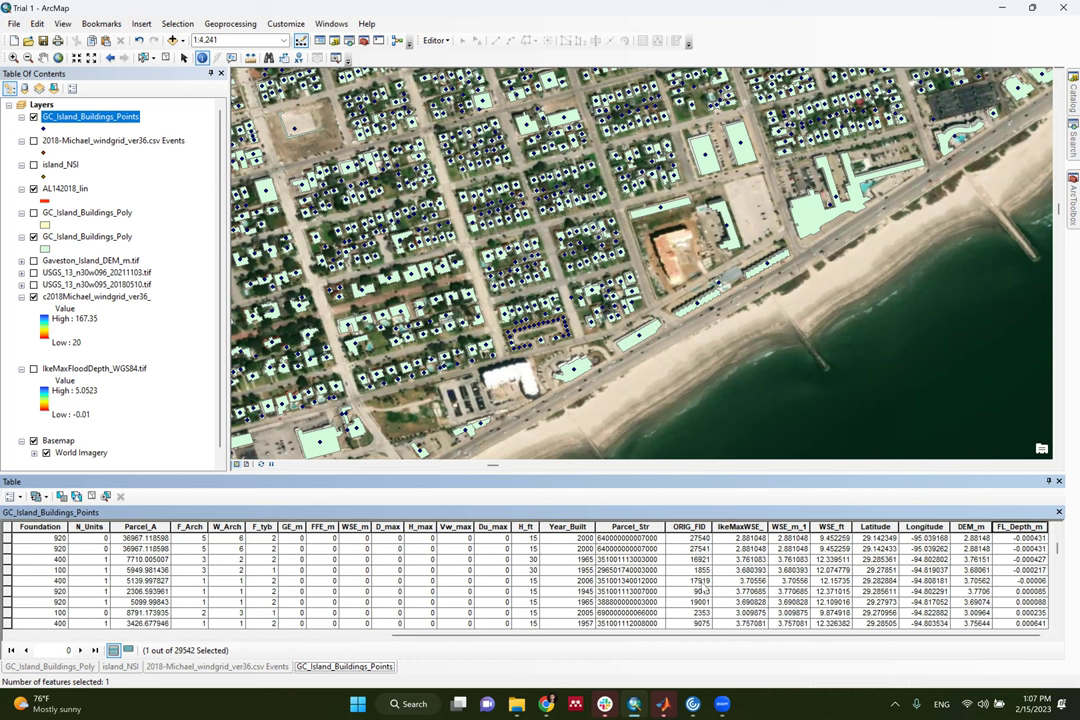
Select the range of table records with negative FL_Depth_m values by hand, and clear that selection
shift+click(5, 594)
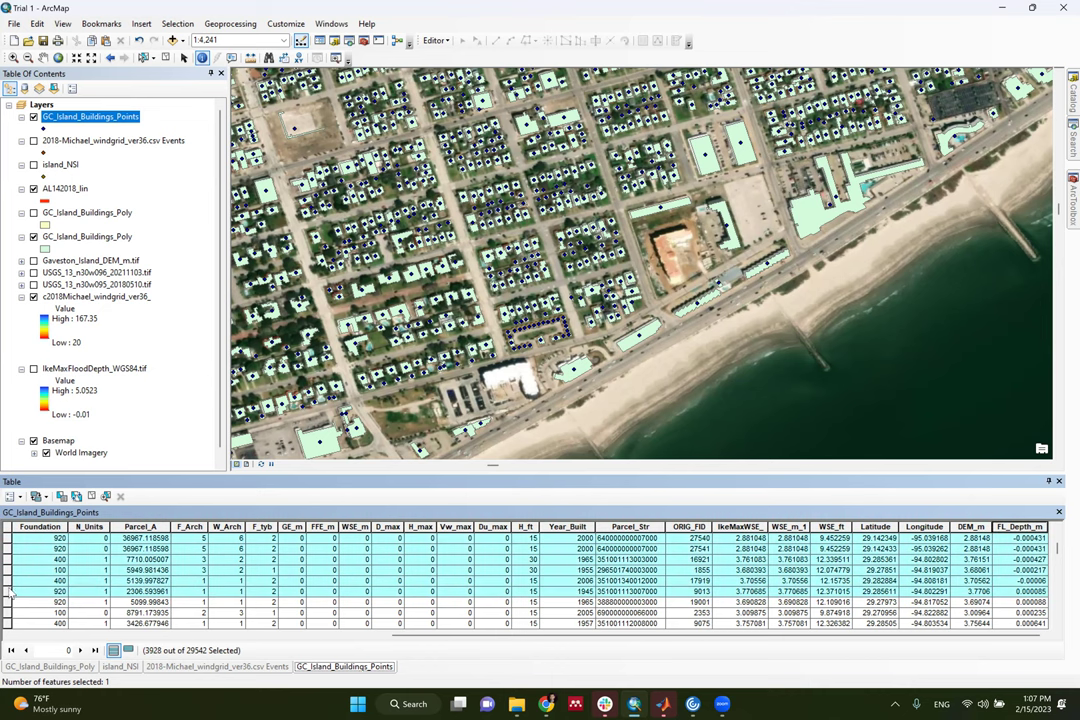
ctrl+click(5, 591)
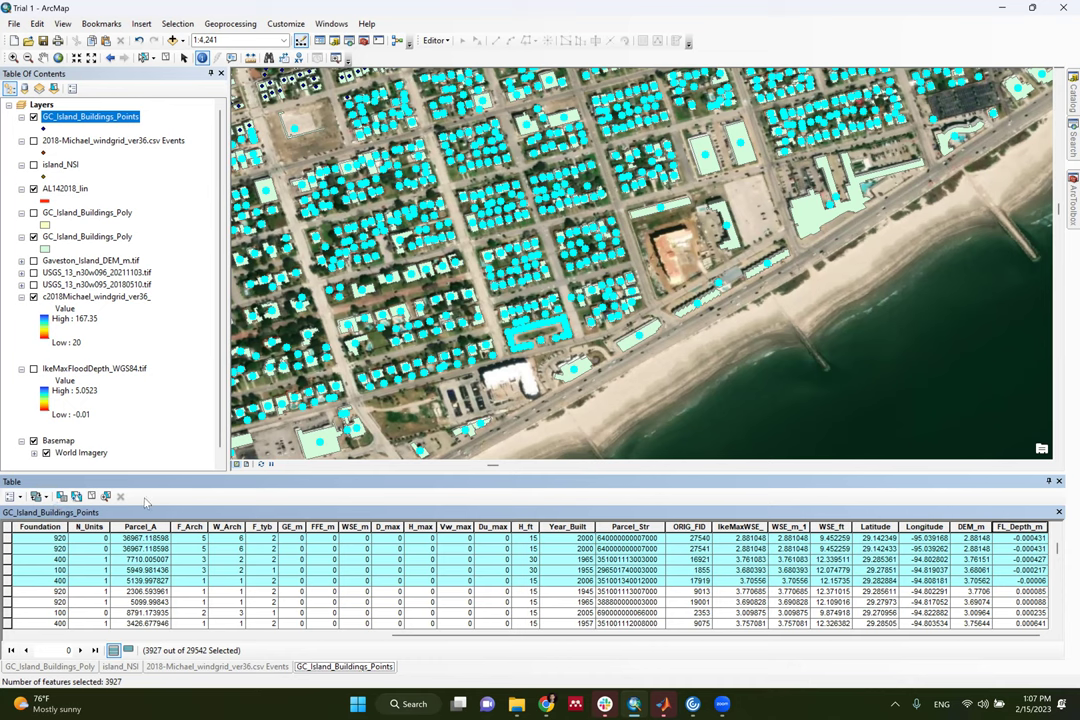
click(91, 496)
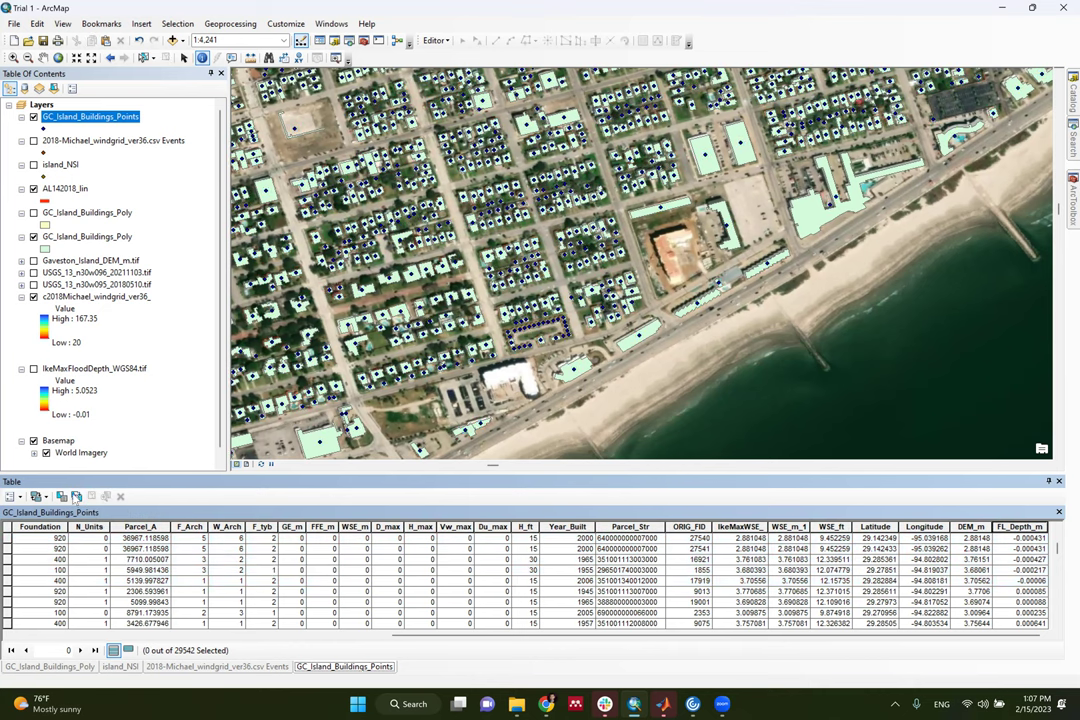
Select by attributes all GC_Island_Buildings_Points records matching "FL_Depth_m" <0 as a new selection
click(62, 497)
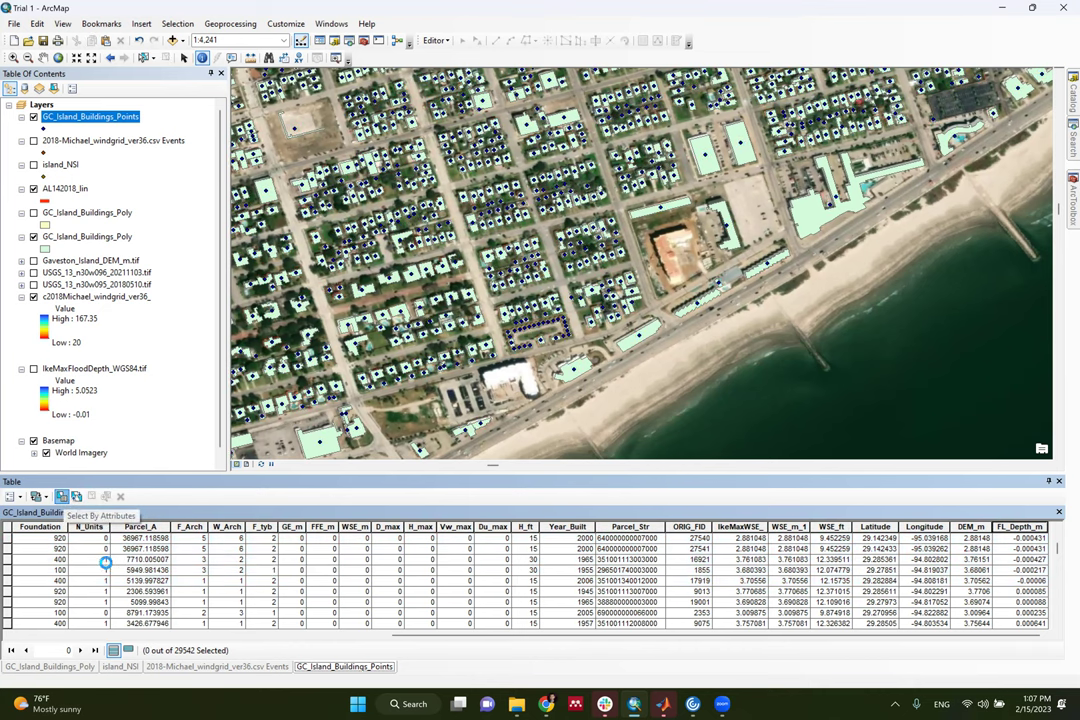
click(55, 256)
mouse_move(235, 93)
mouse_down()
mouse_move(237, 127)
mouse_move(235, 80)
mouse_up()
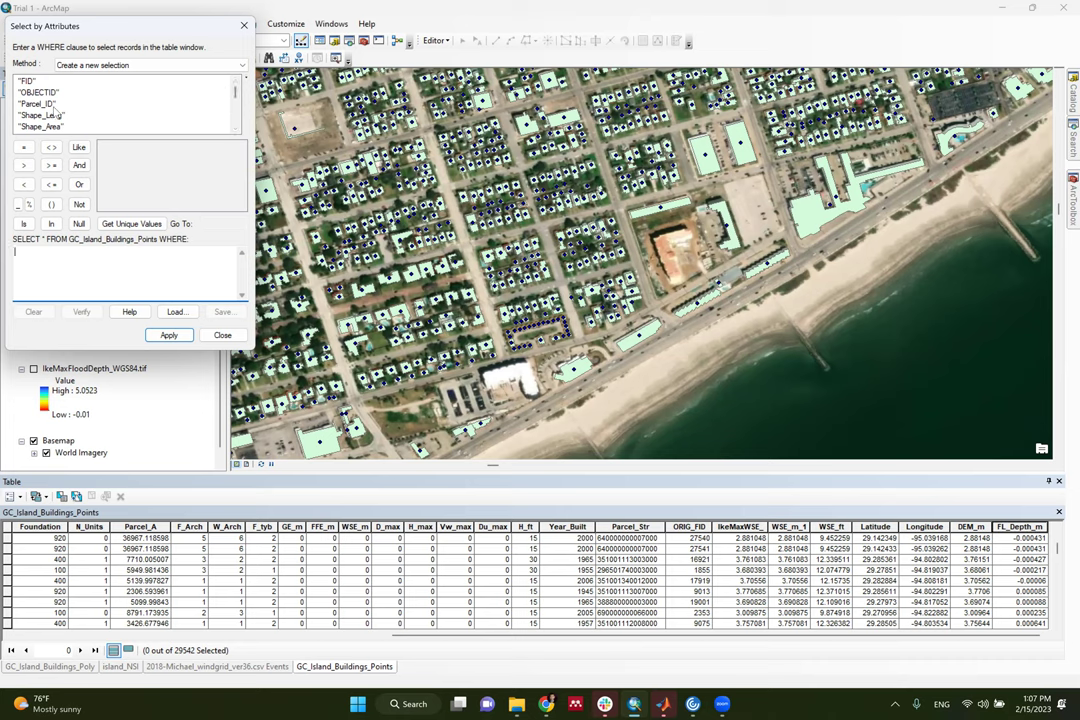
scroll(201, 82, down, 10)
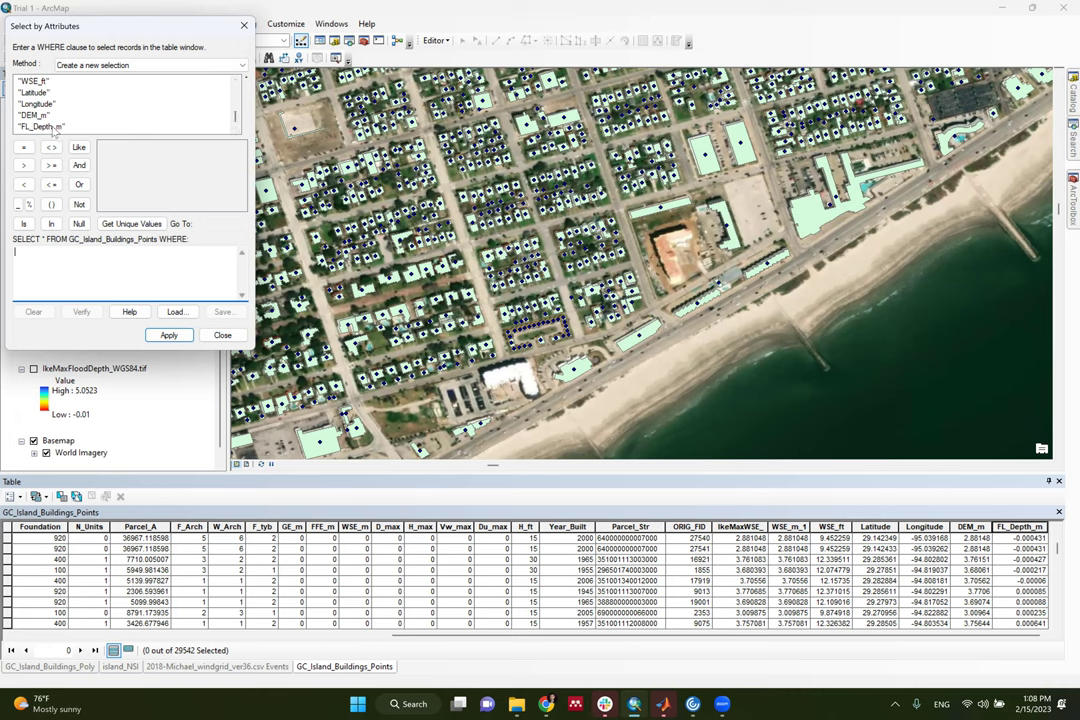
click(46, 131)
double_click(44, 127)
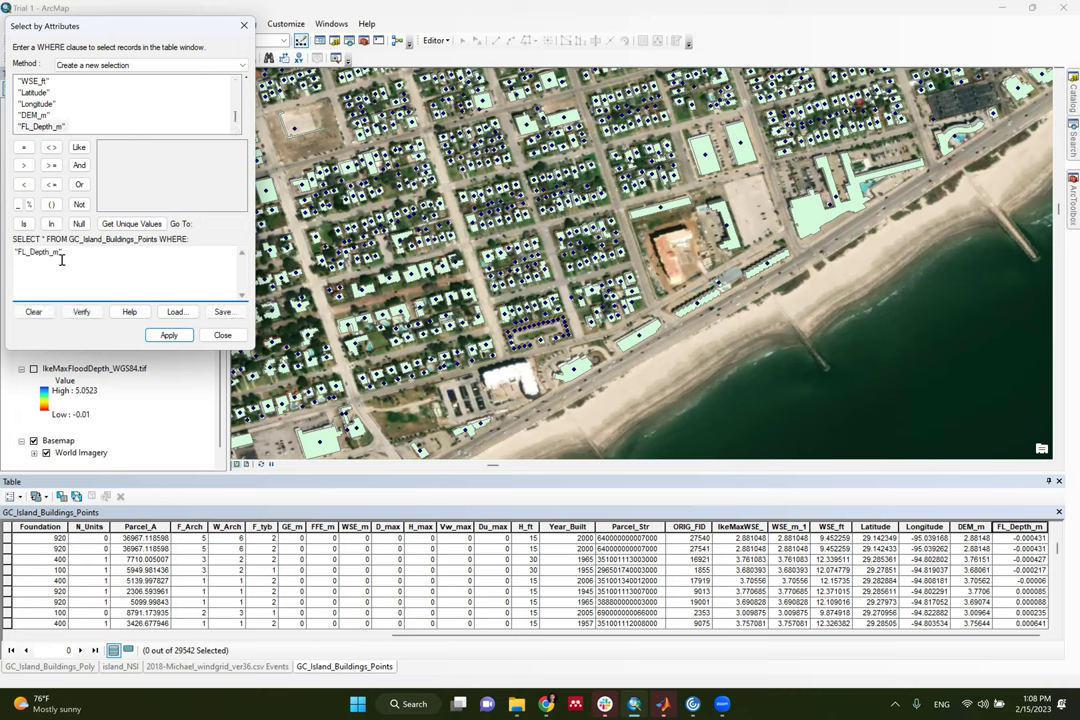
click(24, 184)
click(169, 335)
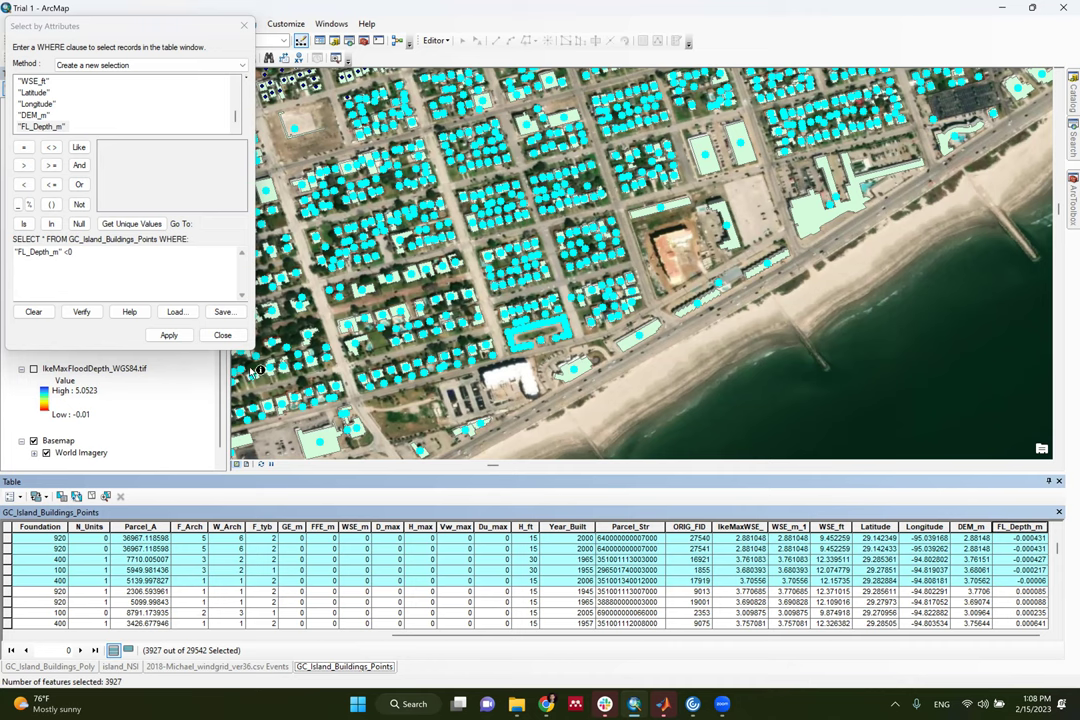
click(224, 338)
click(223, 336)
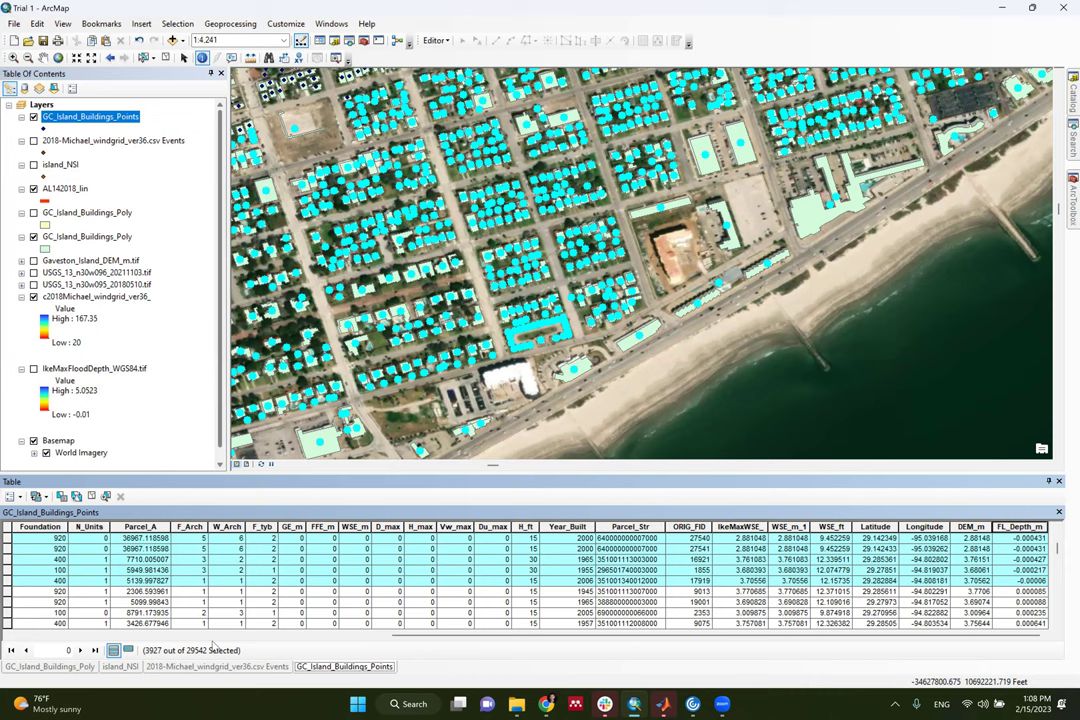
Show only the selected records and set their FL_Depth_m field to 0 with the Field Calculator
click(129, 651)
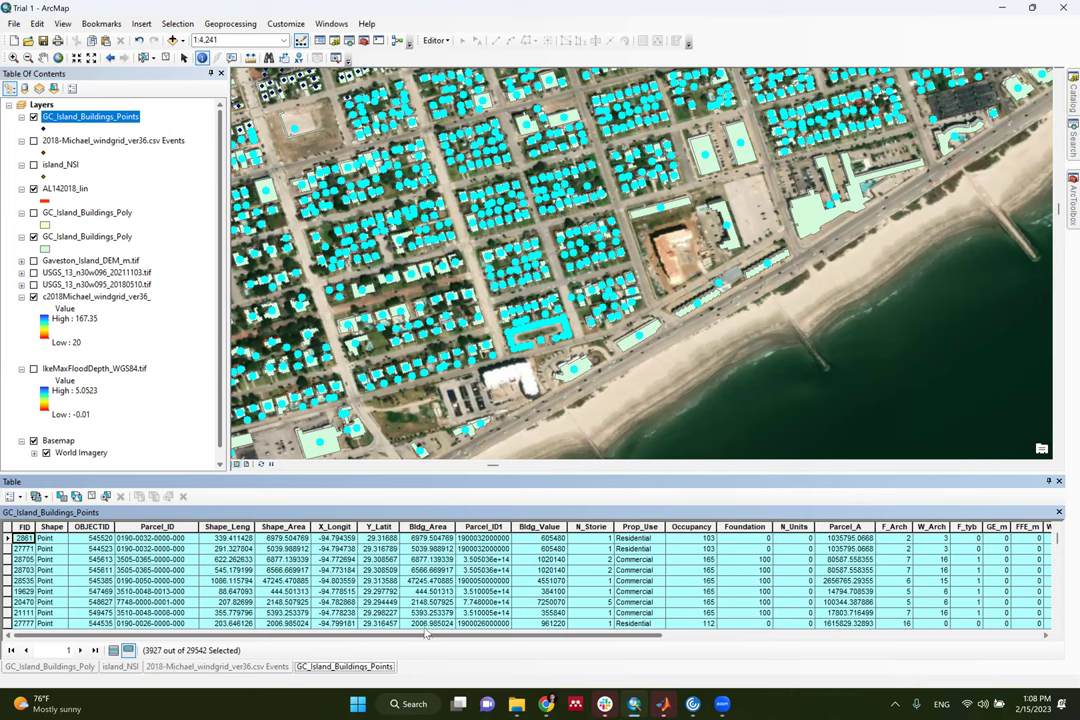
scroll(372, 541, right, 9)
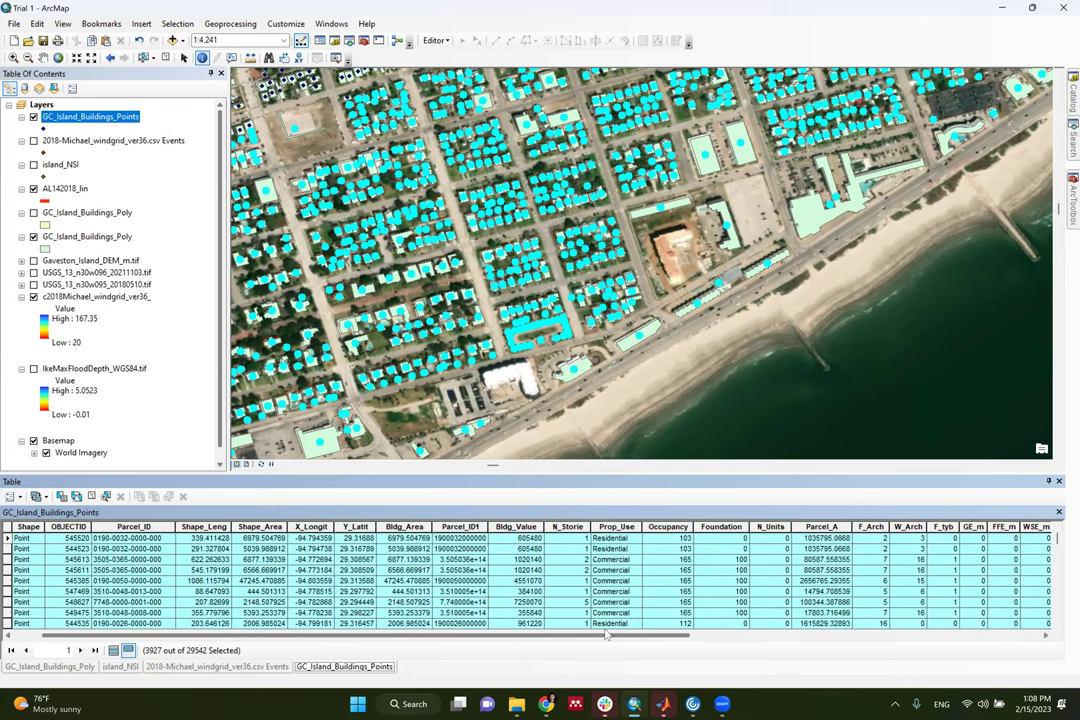
click(1034, 526)
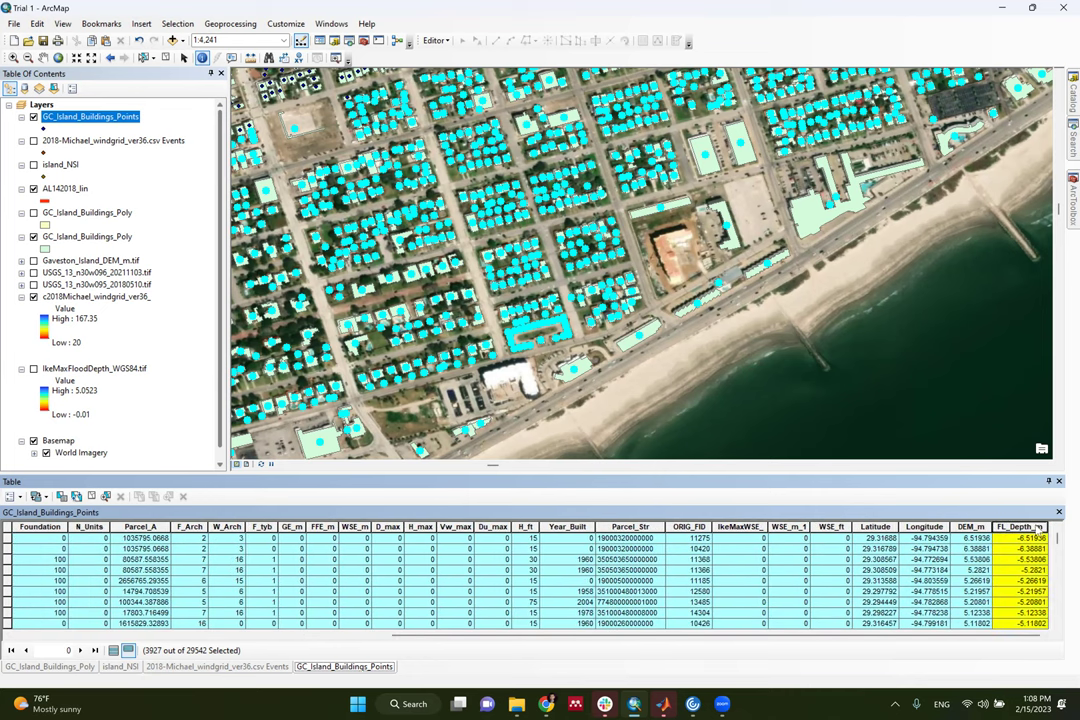
right_click(1030, 527)
right_click(1024, 541)
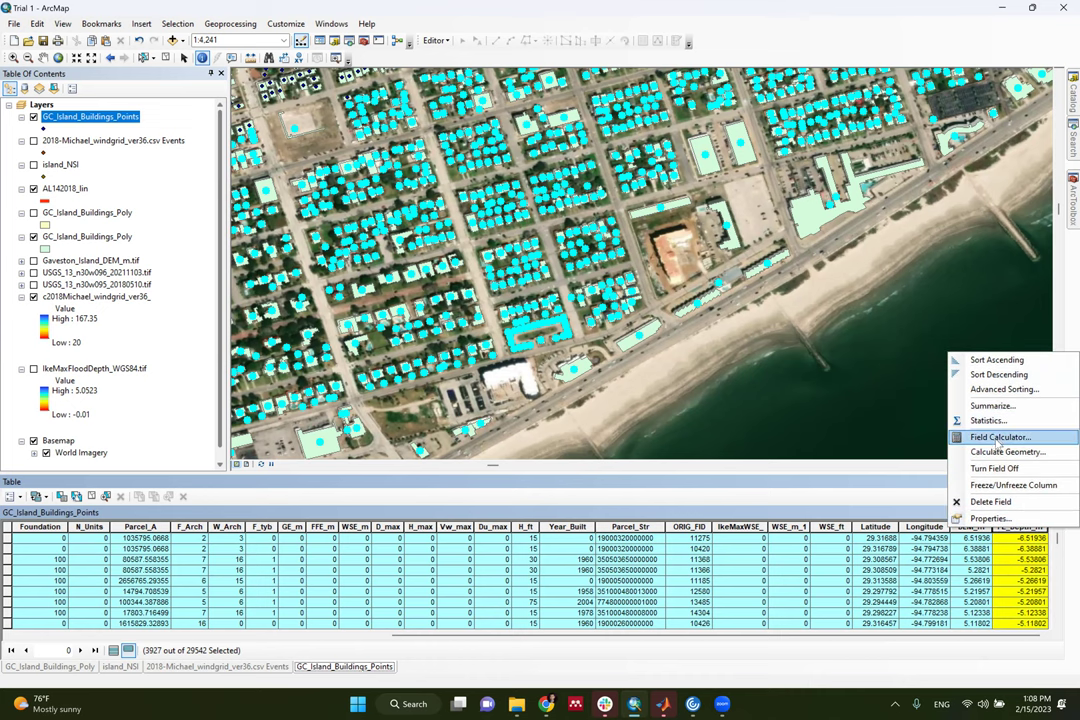
click(998, 437)
click(437, 363)
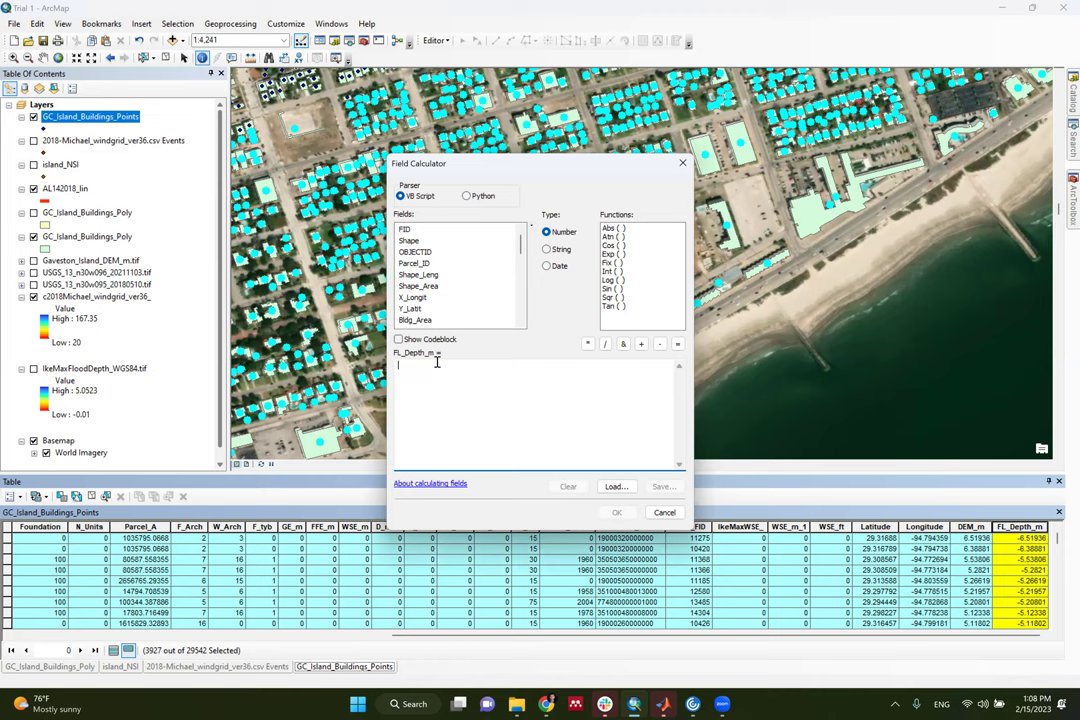
text(0)
double_click(400, 368)
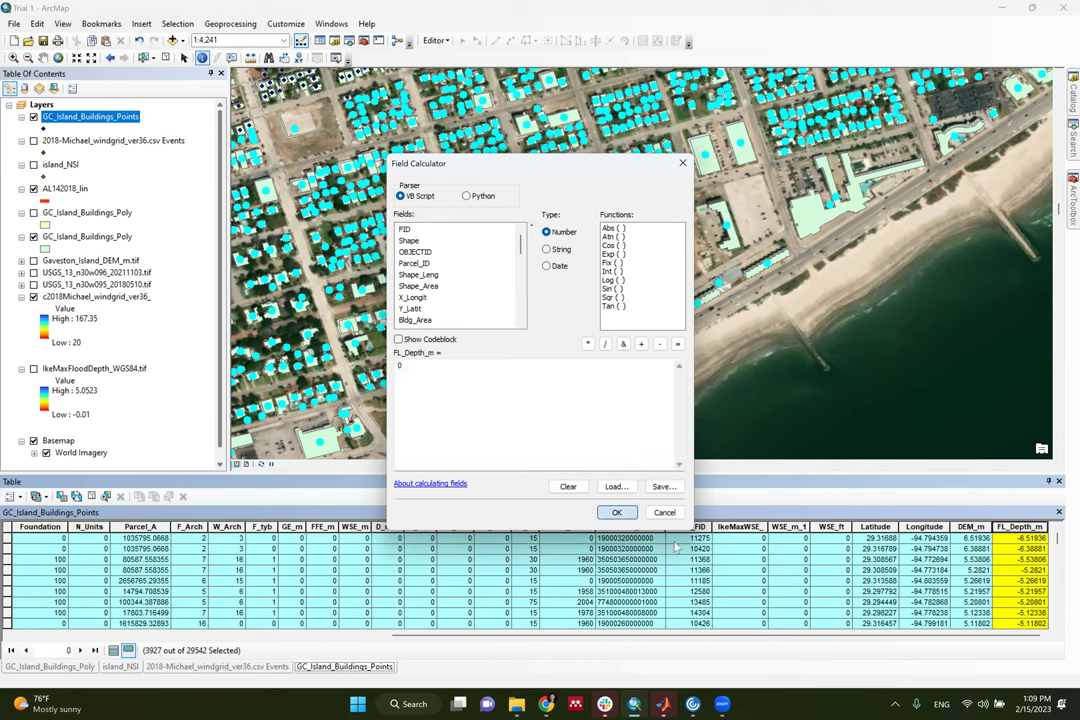
key(Return)
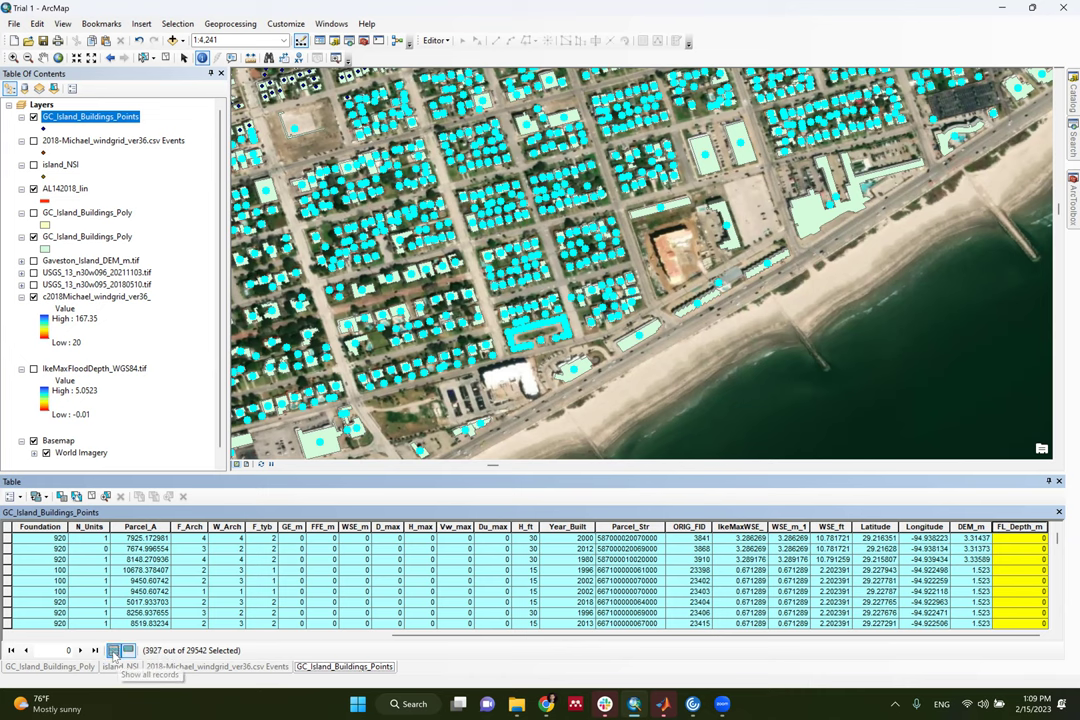
Return the table to all records with nothing selected, and close the GC_Island_Buildings_Points table
click(114, 651)
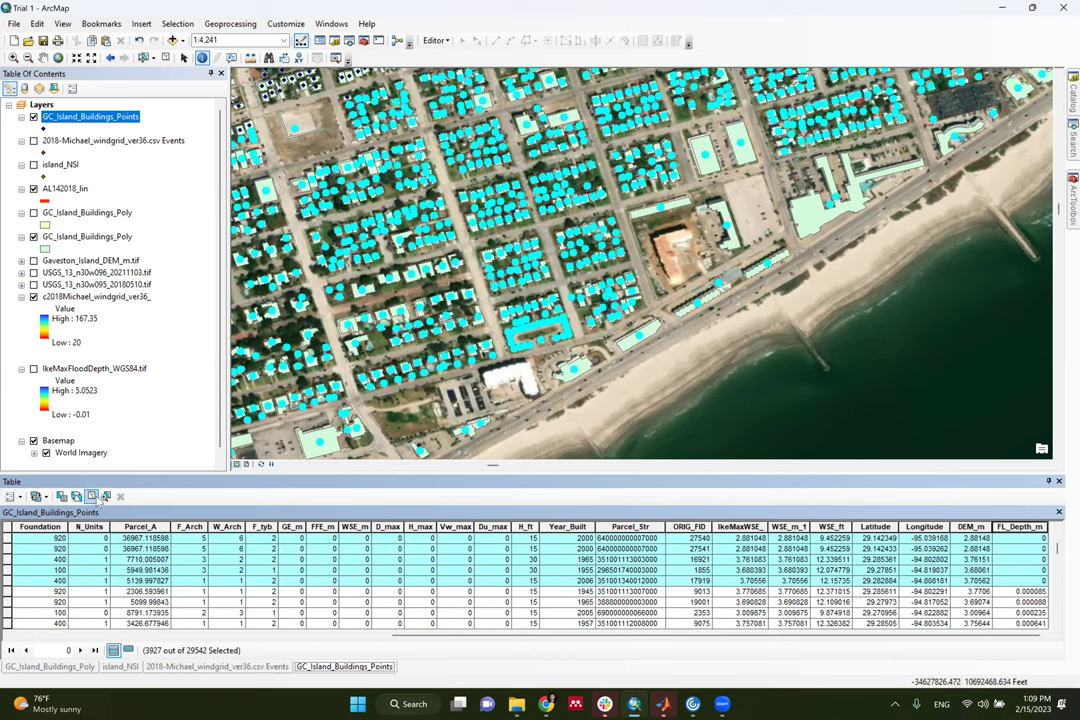
click(91, 496)
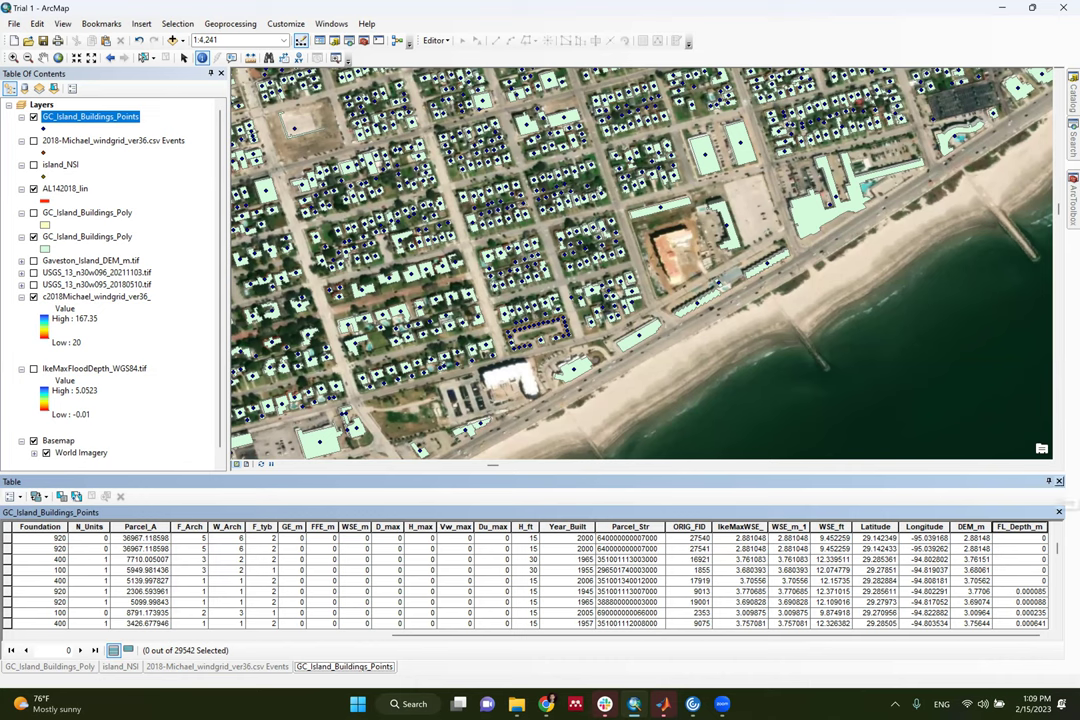
click(1059, 511)
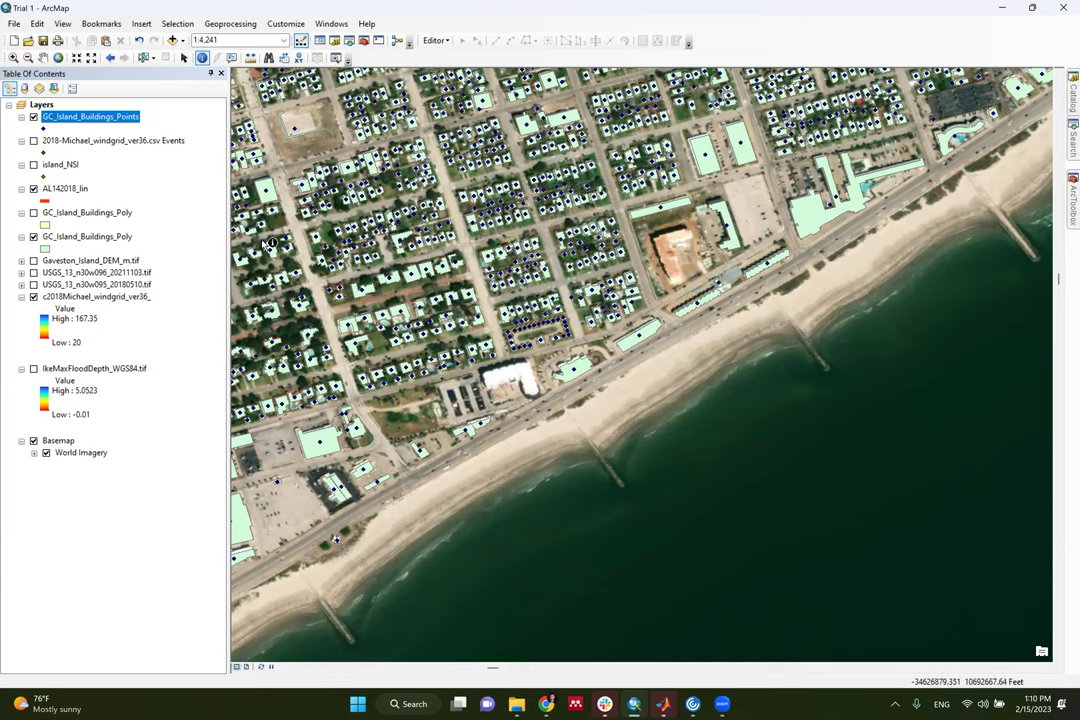
click(1072, 200)
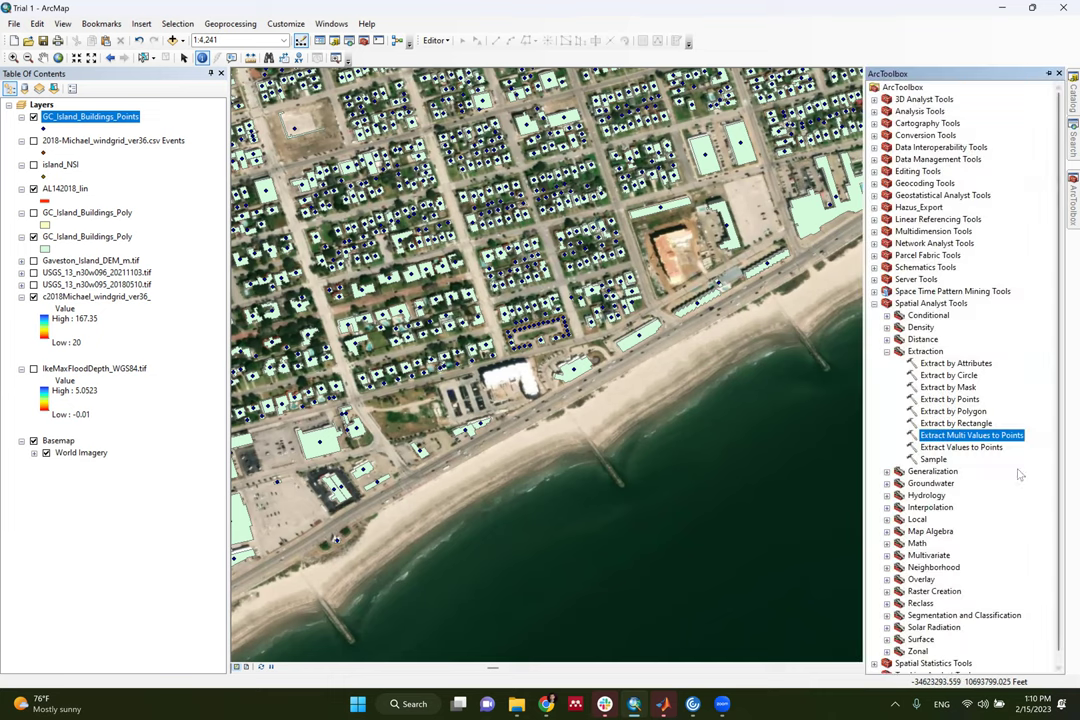
double_click(958, 436)
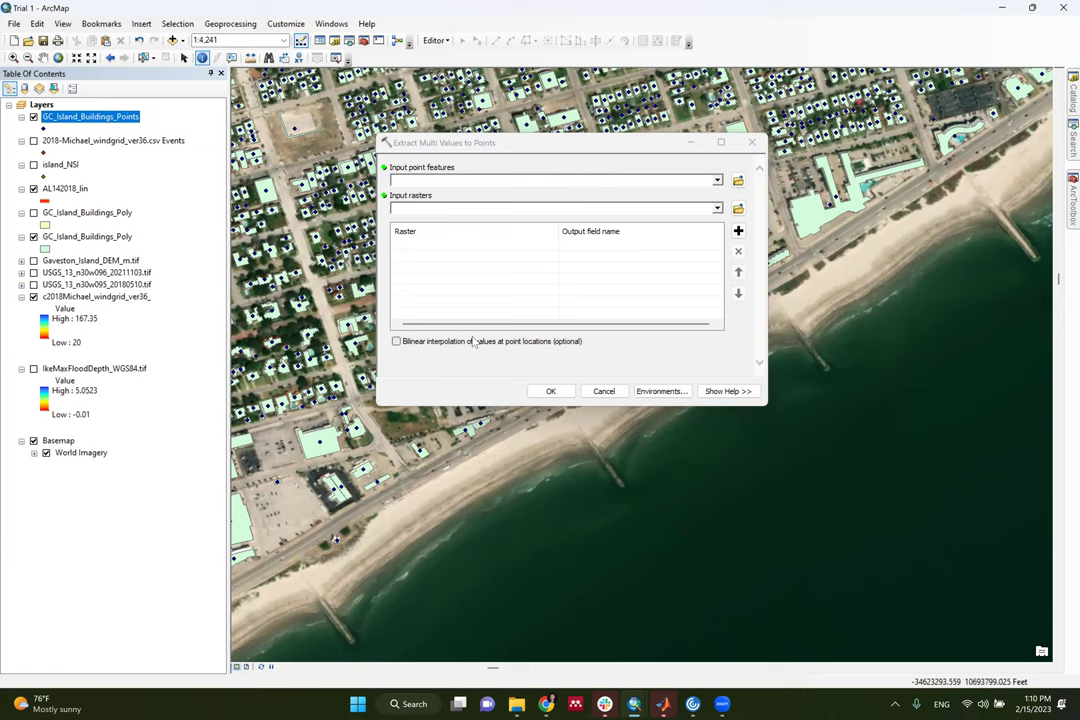
click(752, 142)
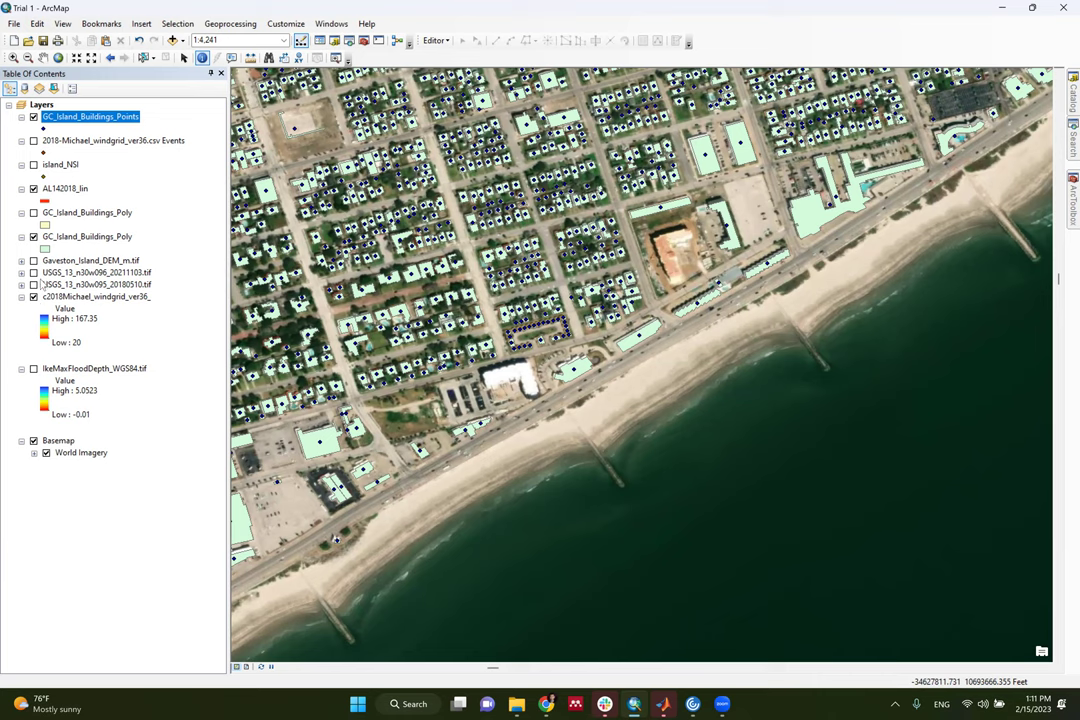
Hide the c2018Michael_windgrid raster and display IkeMaxFloodDepth_WGS84.tif above the displayed Gaveston_Island_DEM_m.tif in the layer order
click(33, 297)
click(33, 261)
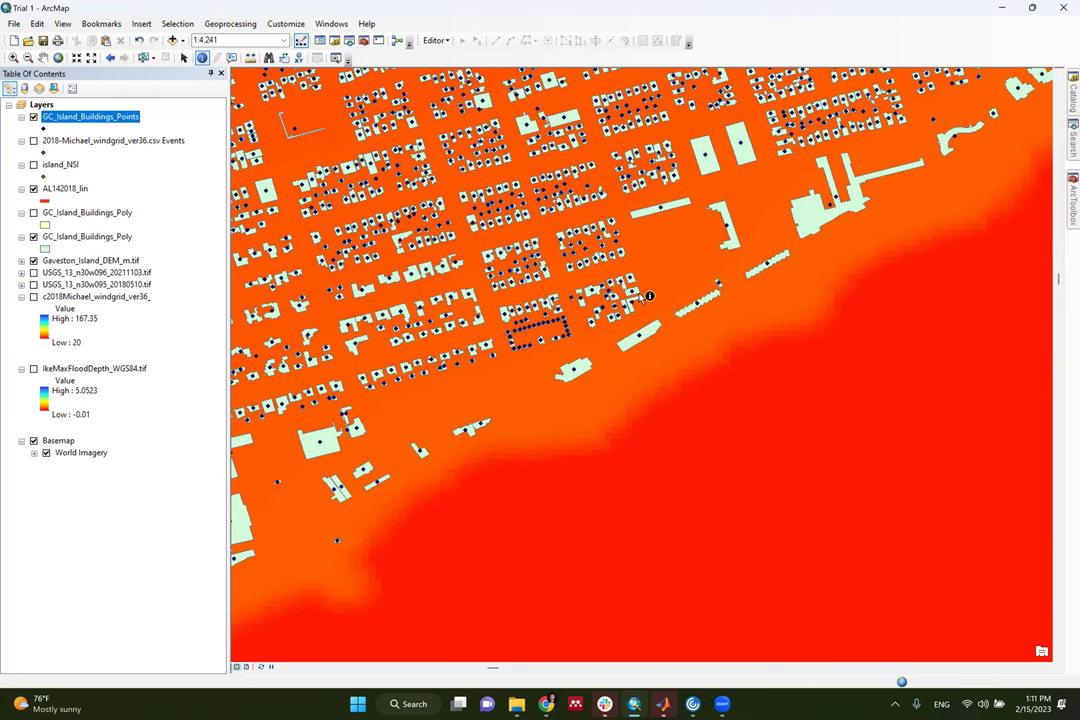
scroll(645, 292, down, 3)
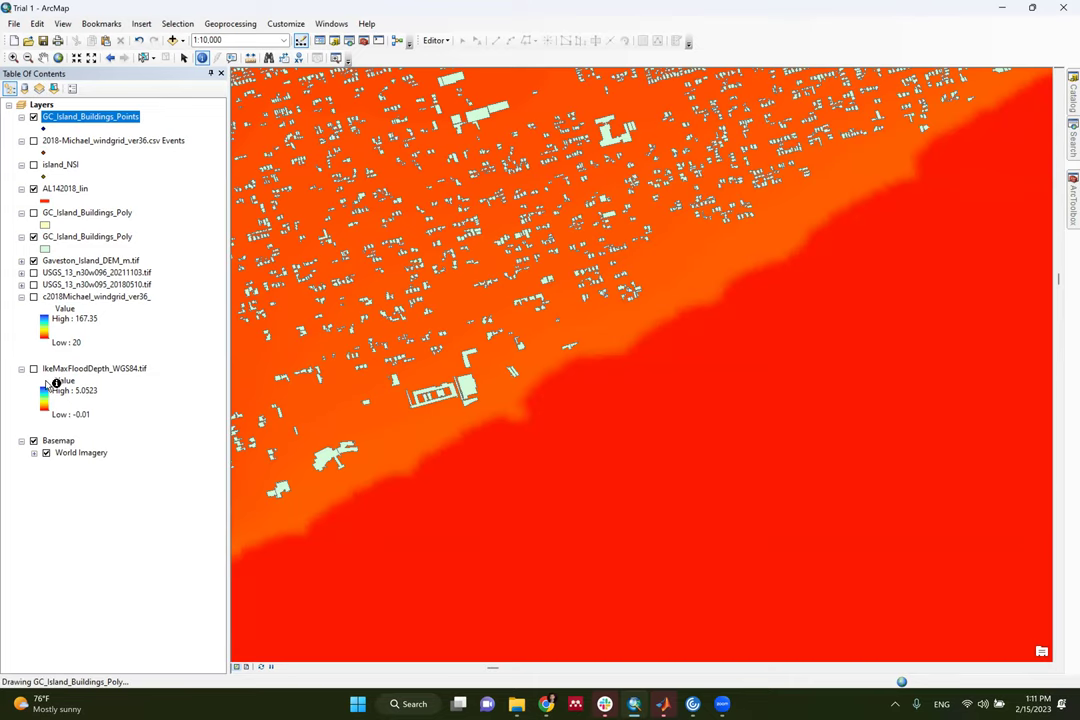
click(33, 368)
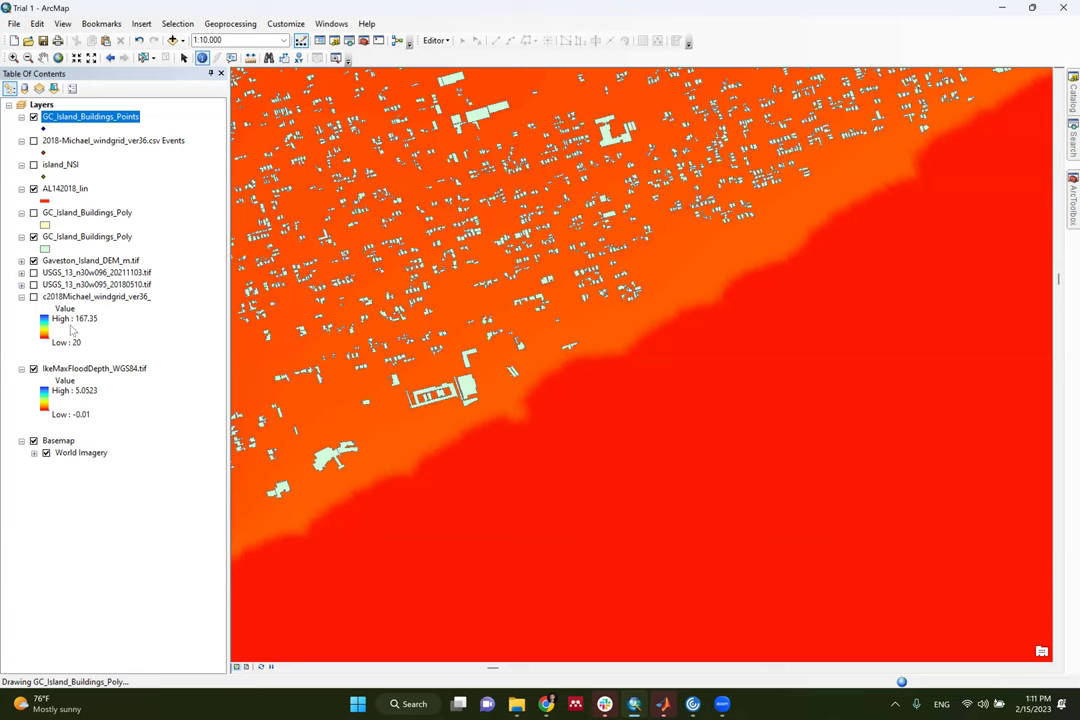
drag(73, 262, 72, 258)
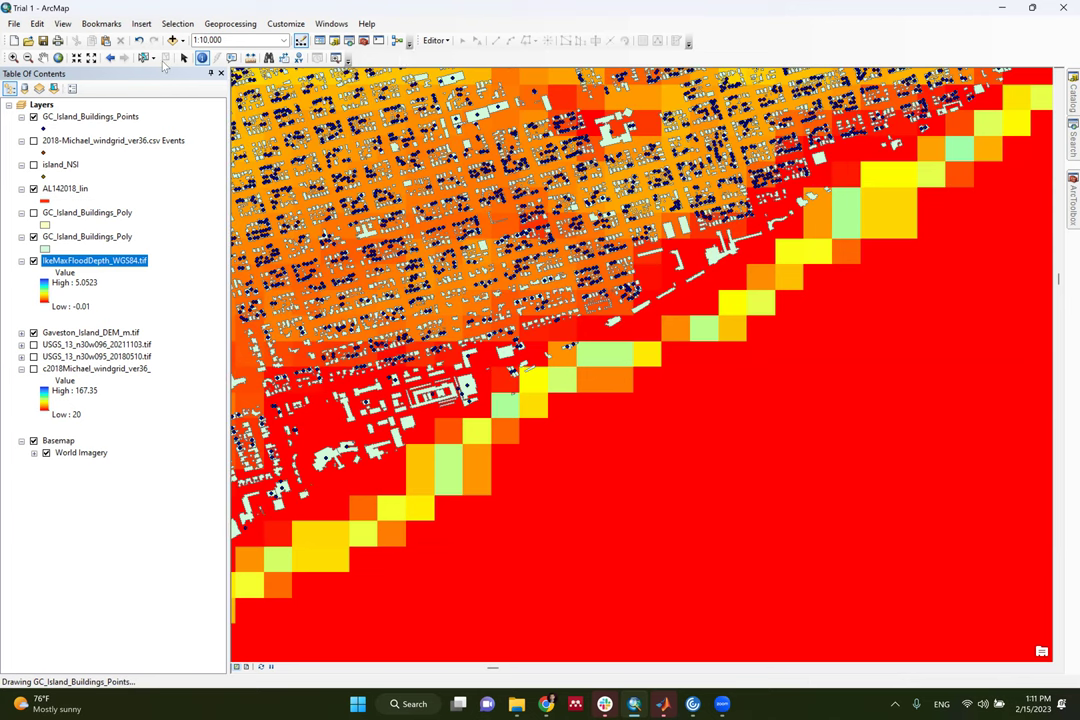
Identify the IkeMaxFloodDepth_WGS84.tif pixel values at a cell on the shoreline and at one among the inland buildings
click(203, 58)
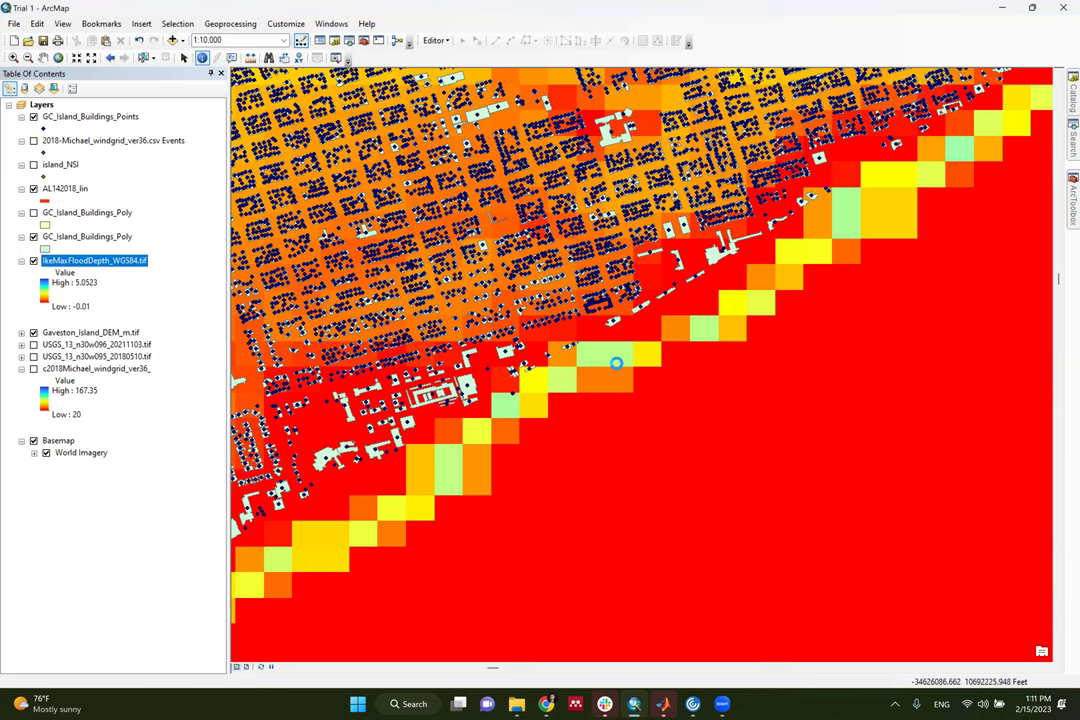
click(621, 363)
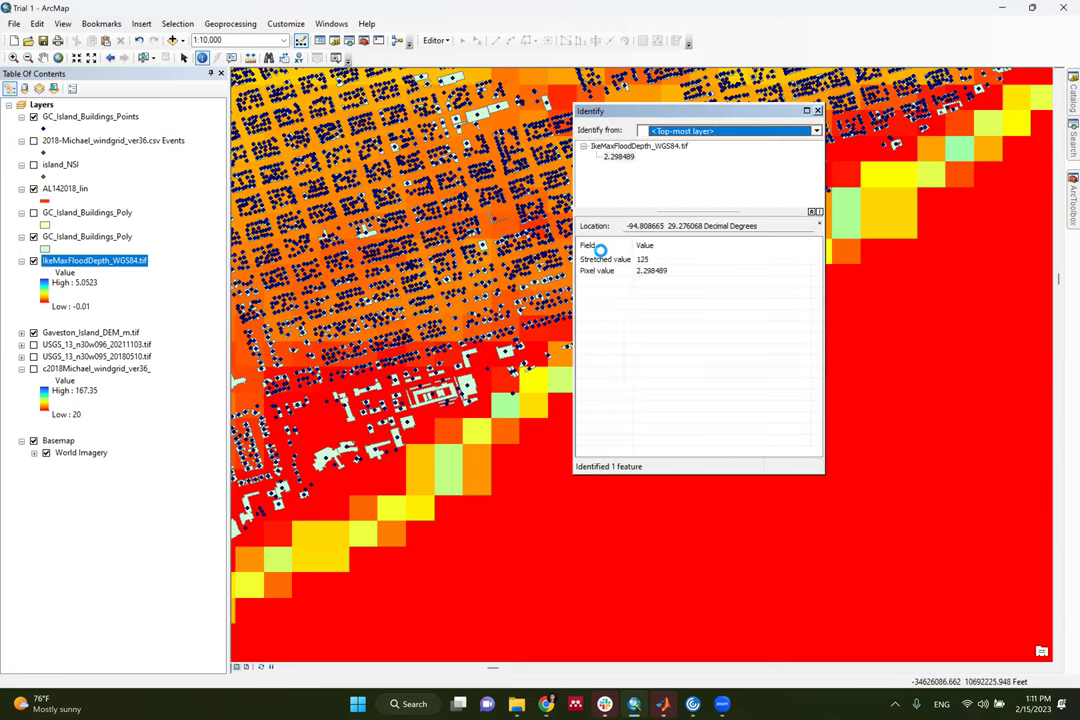
click(818, 110)
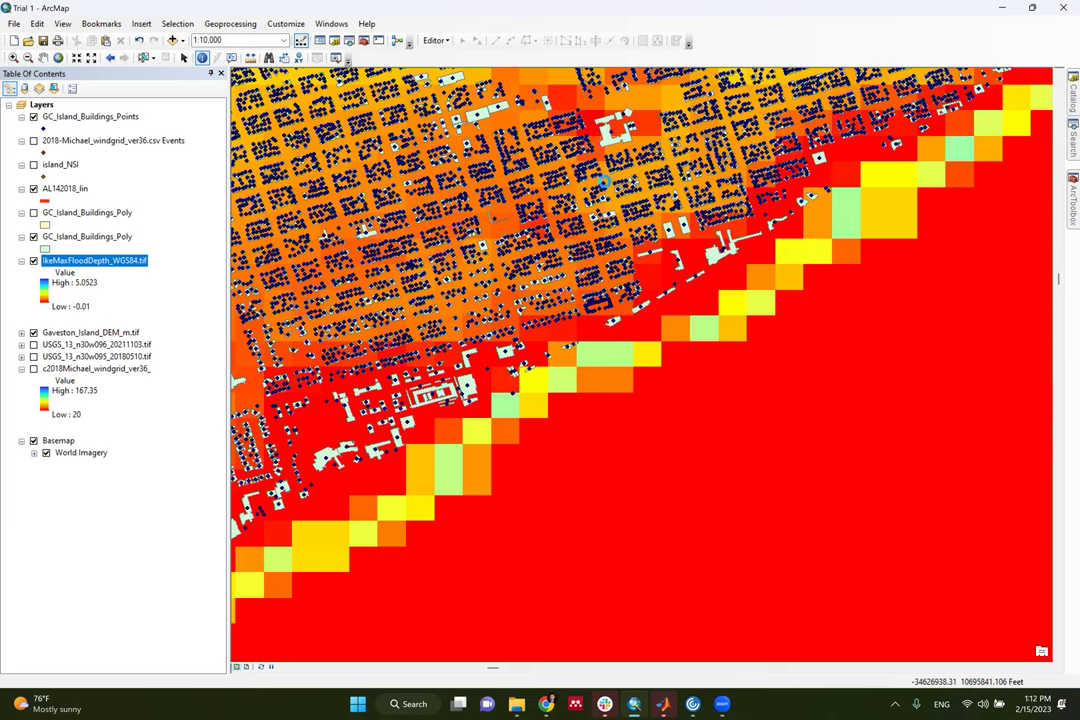
click(601, 195)
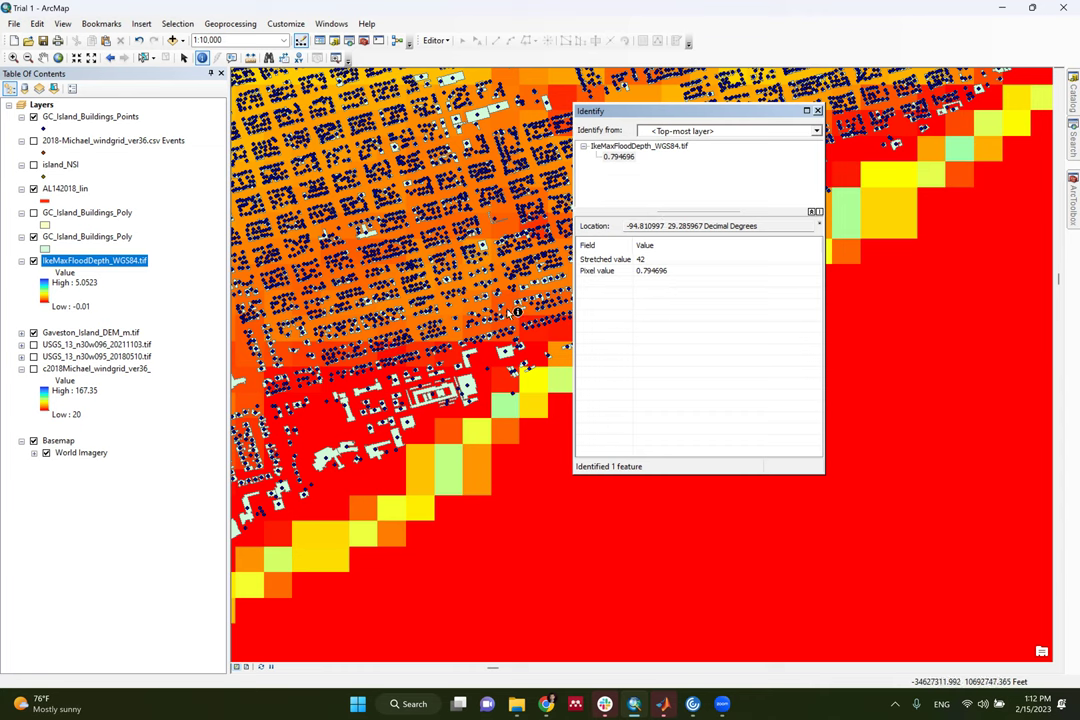
click(818, 112)
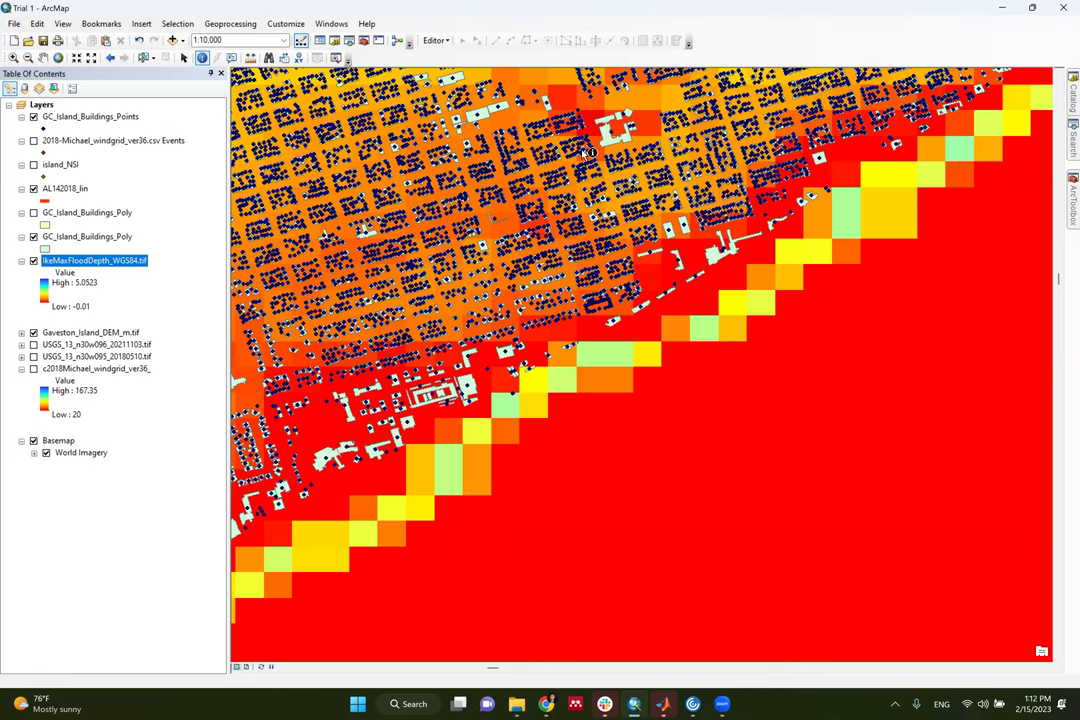
Hide the GC_Island_Buildings_Points layer and the displayed GC_Island_Buildings_Poly layer so only the rasters are drawn
scroll(585, 150, down, 2)
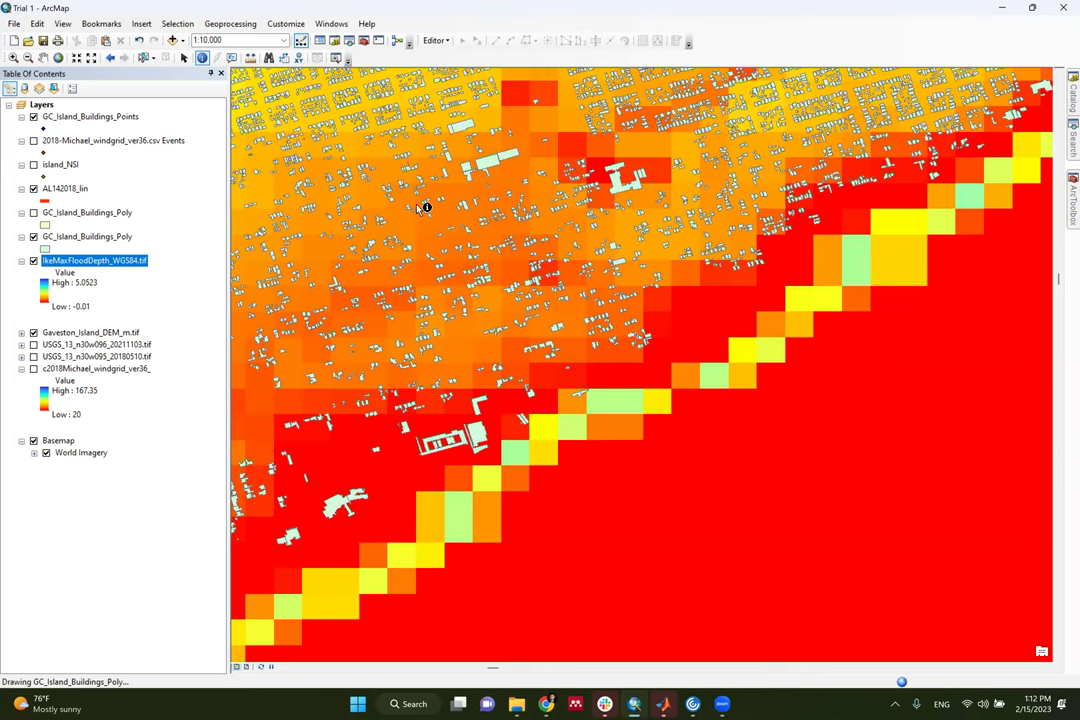
click(33, 116)
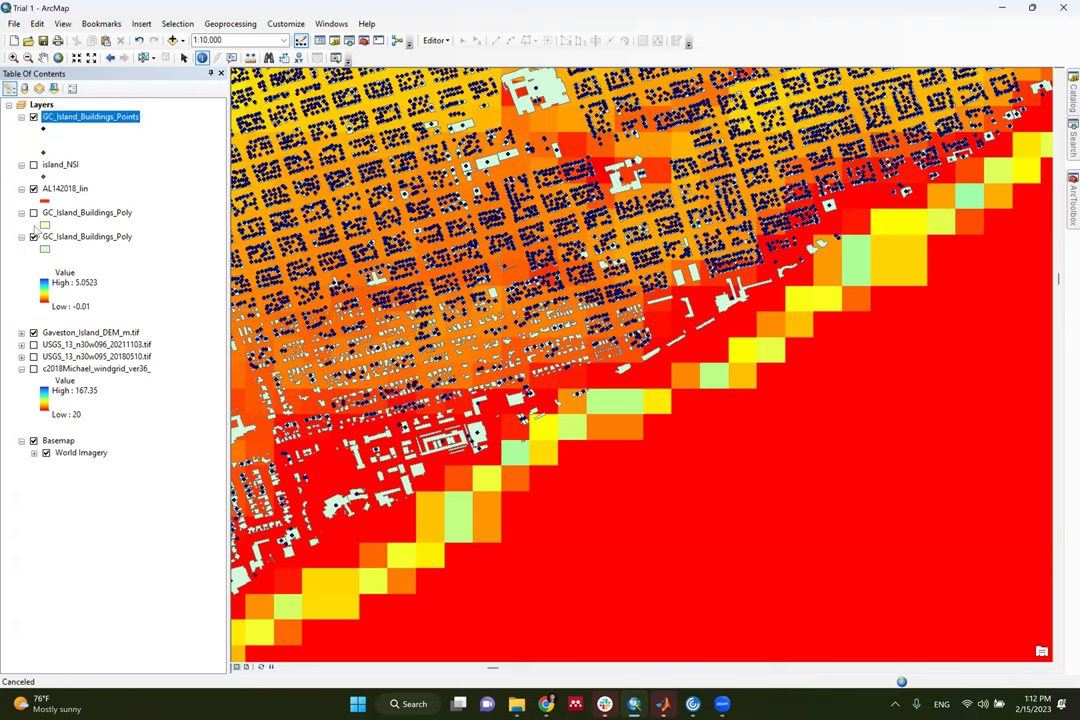
click(33, 236)
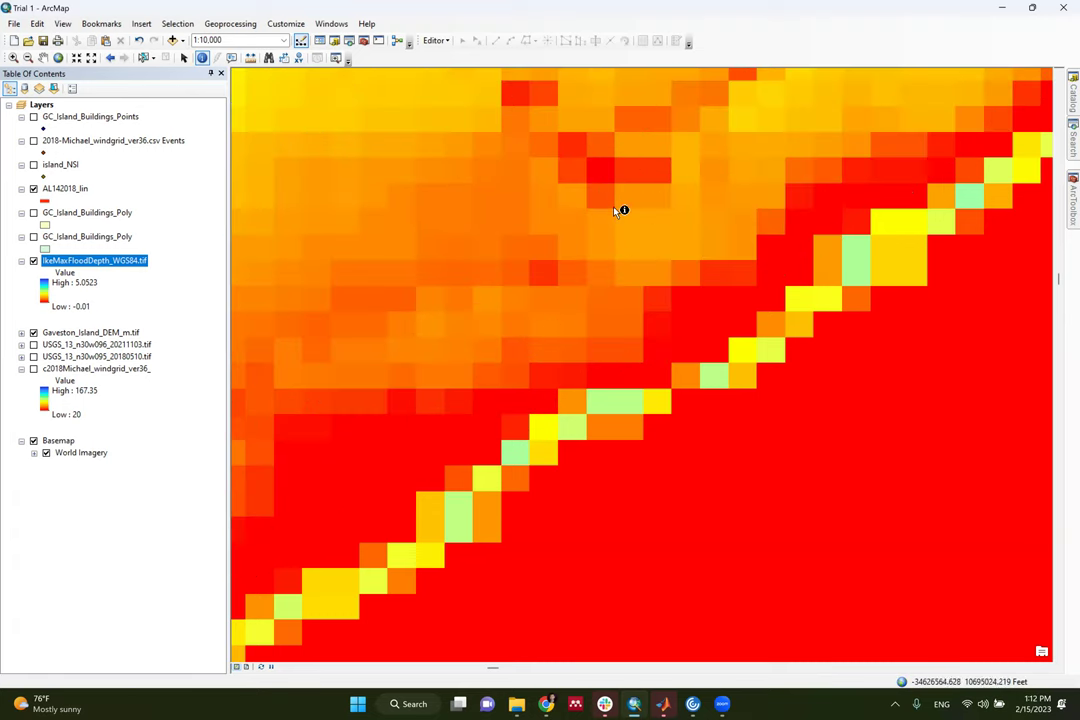
Identify the flood depth pixel values of the isolated red inland cell and a neighboring orange cell
click(607, 167)
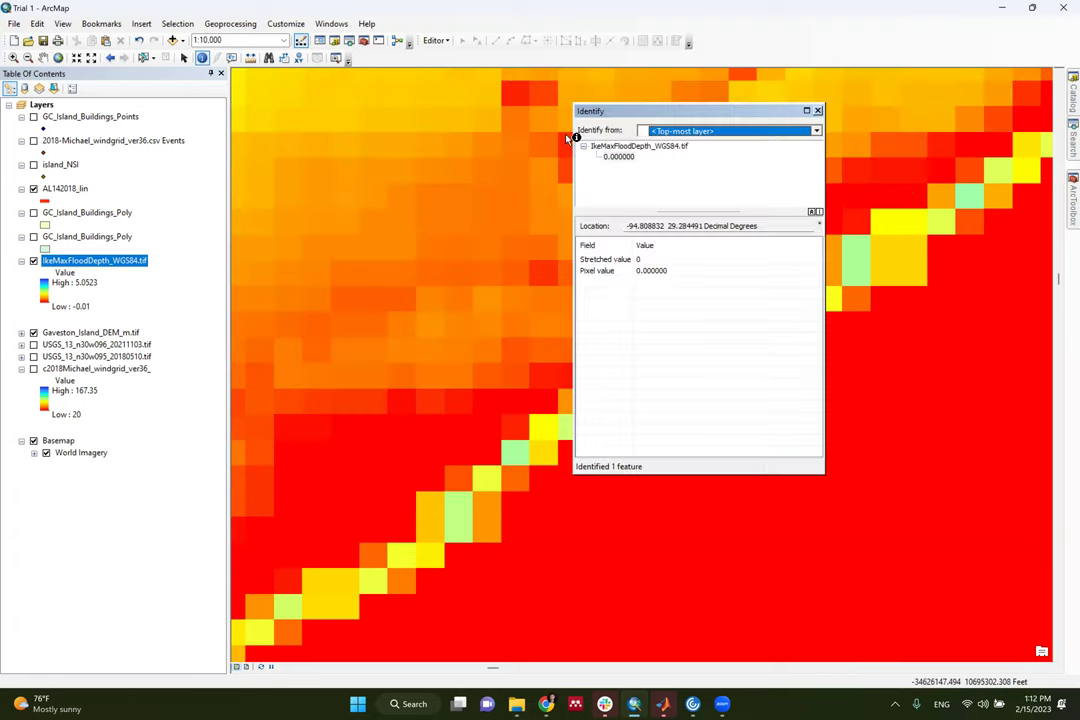
click(818, 111)
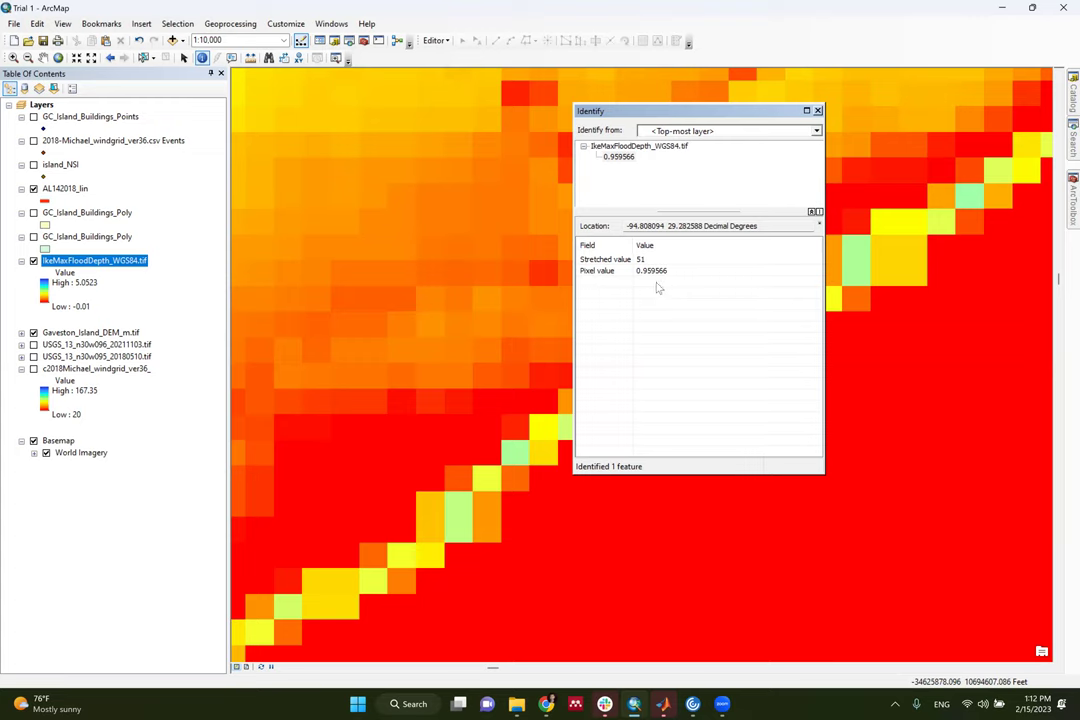
click(818, 111)
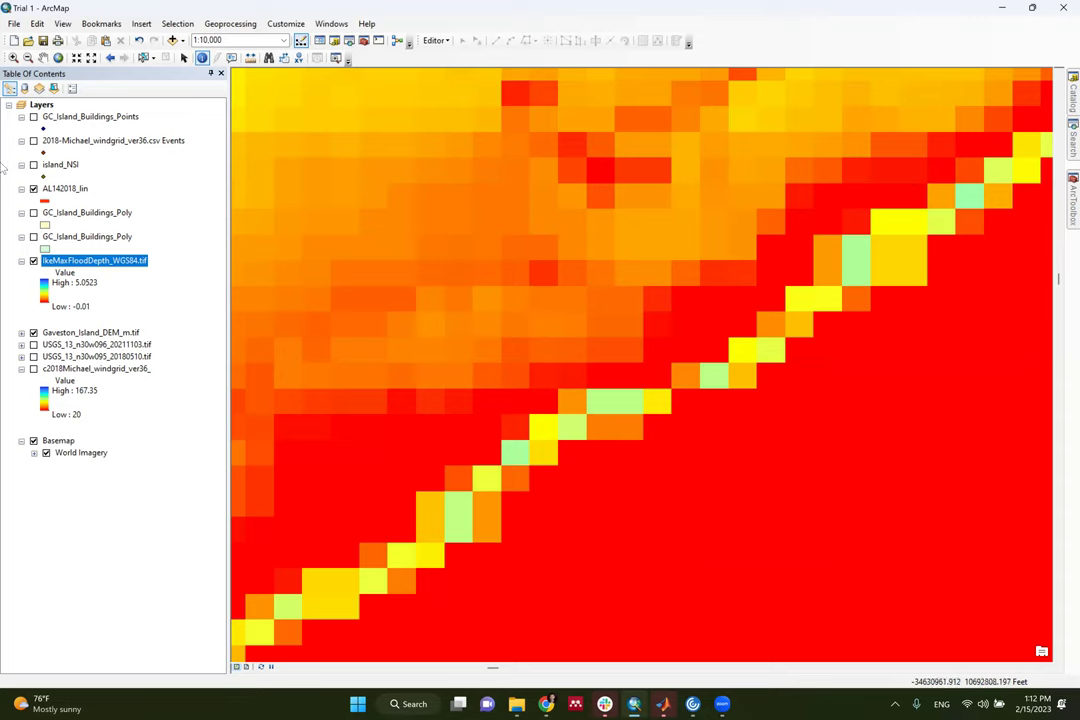
Show the GC_Island_Buildings_Points layer and hide IkeMaxFloodDepth_WGS84.tif to compare the building points with the DEM
click(34, 119)
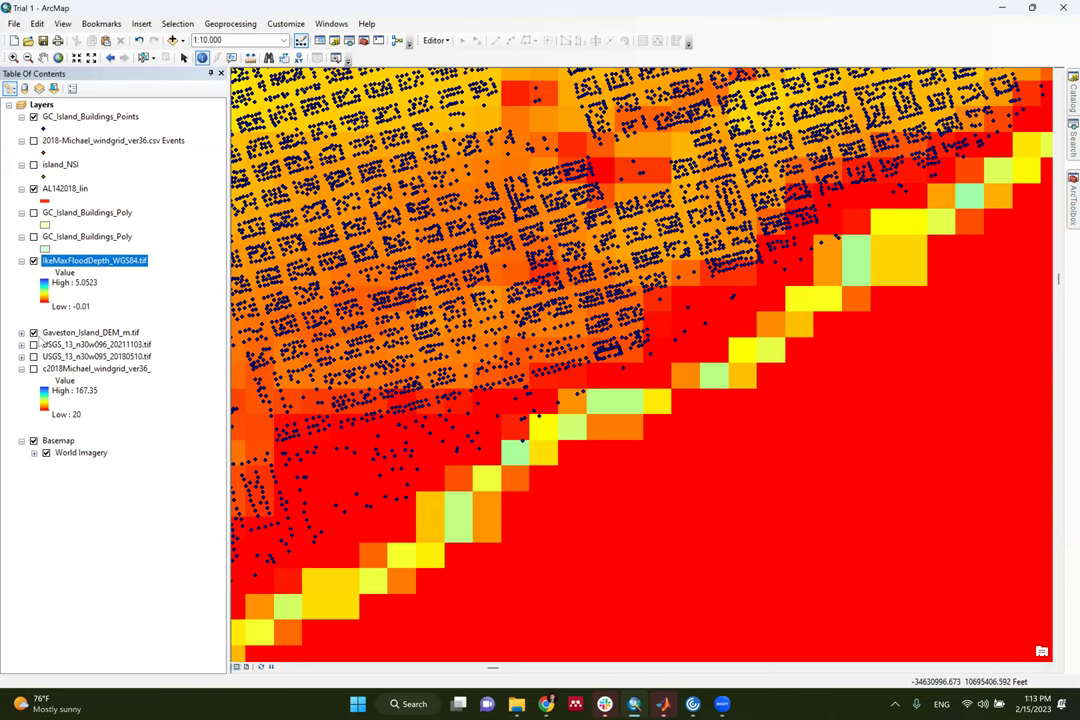
click(33, 261)
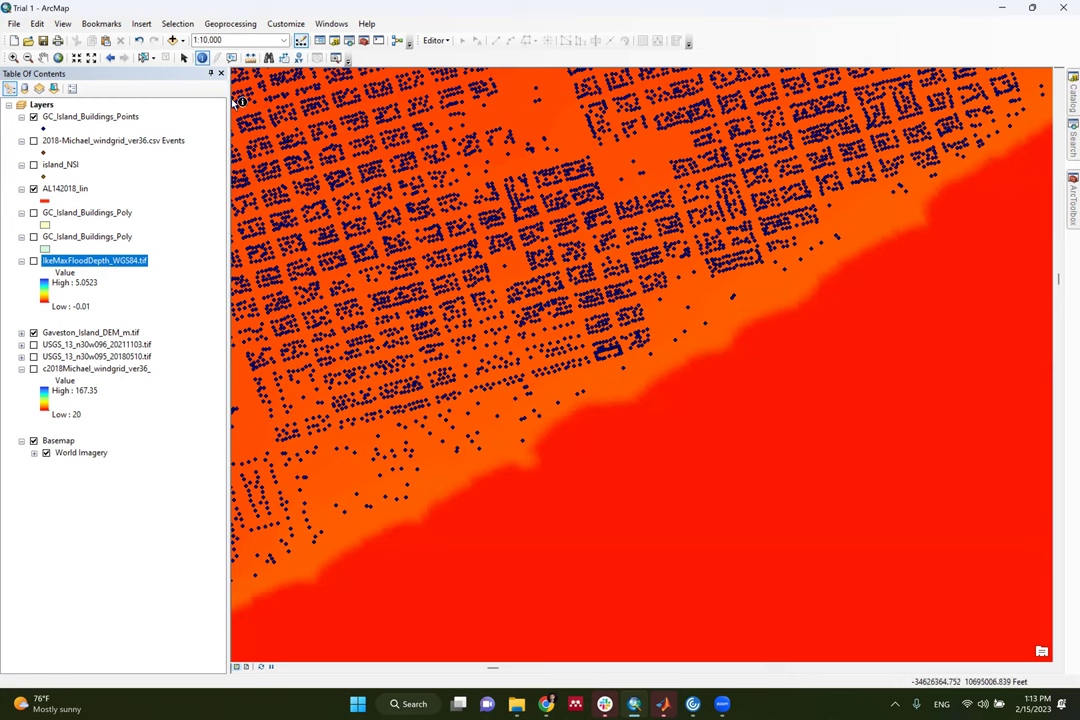
scroll(580, 148, down, 1)
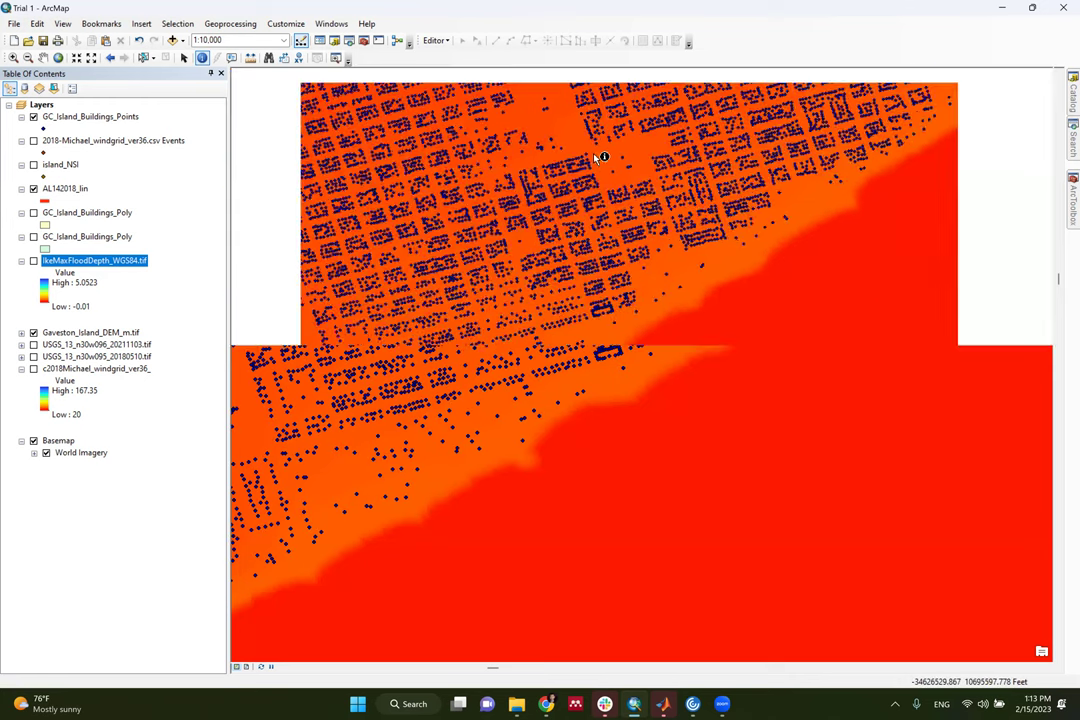
scroll(580, 148, up, 5)
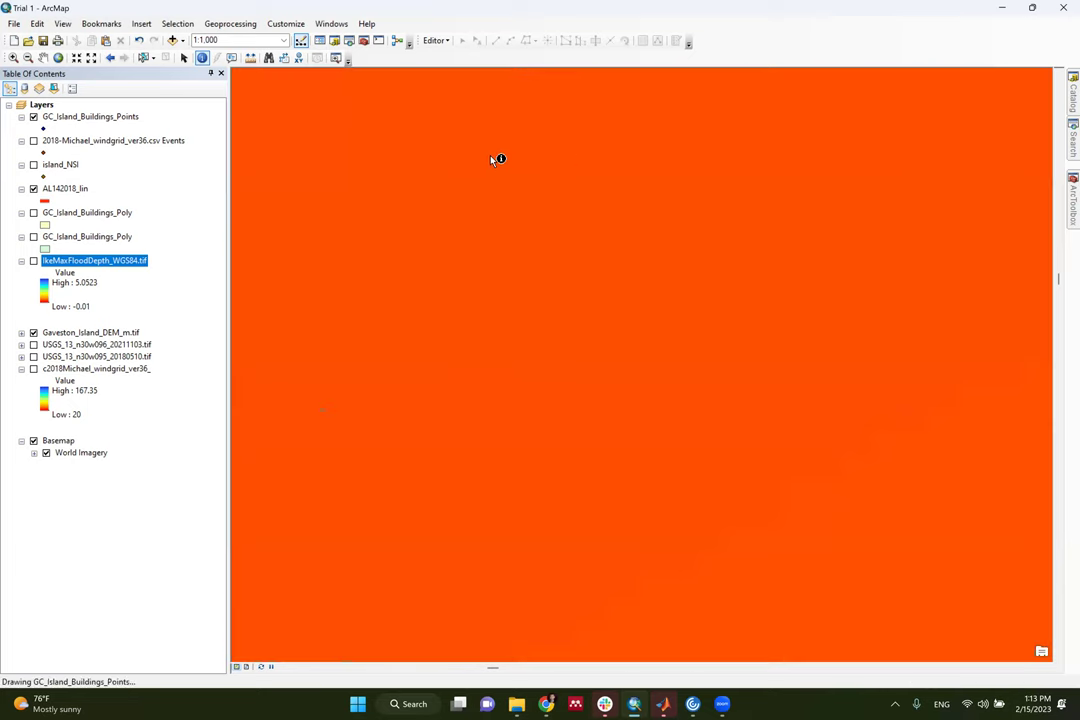
scroll(598, 250, down, 3)
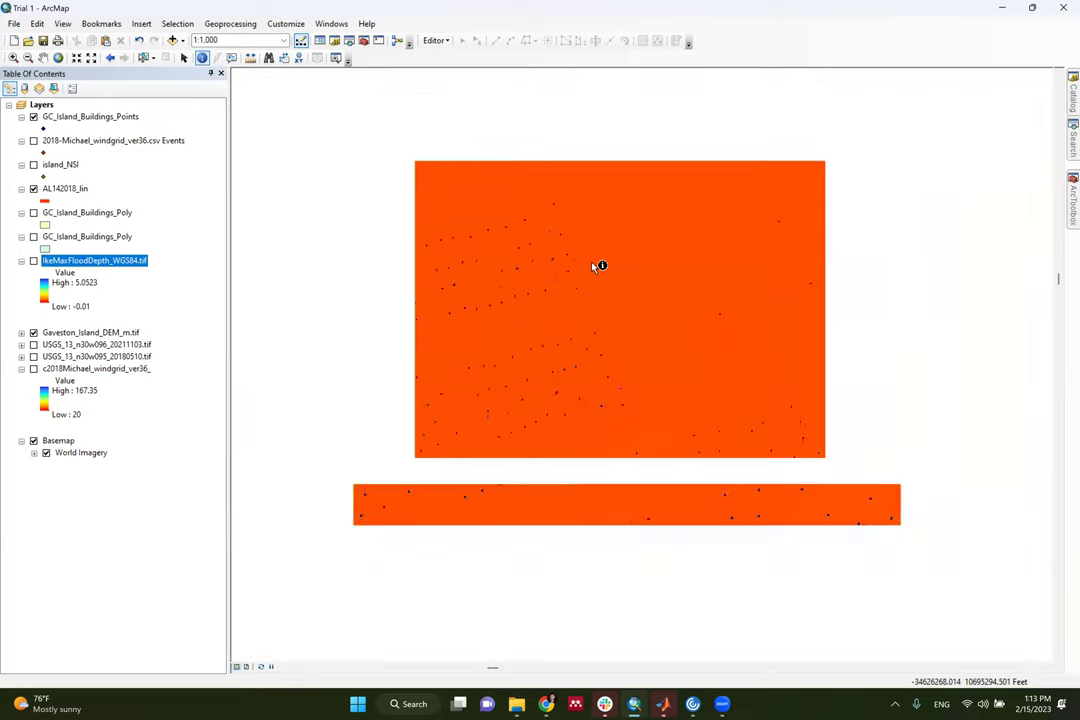
scroll(598, 277, down, 5)
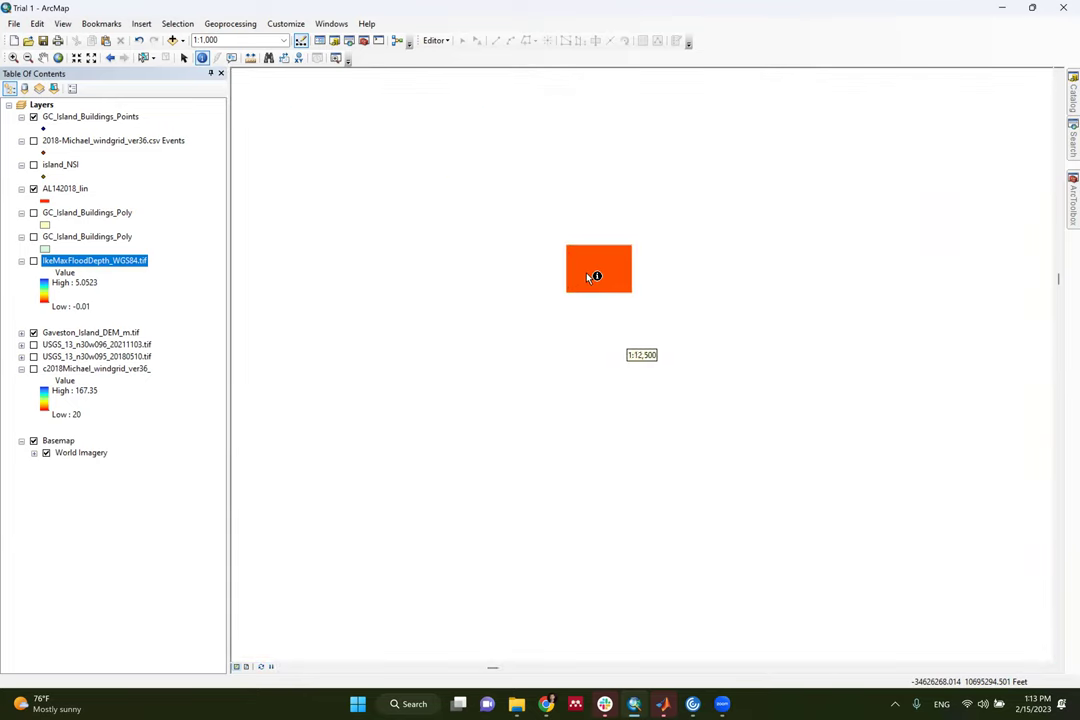
scroll(588, 277, down, 2)
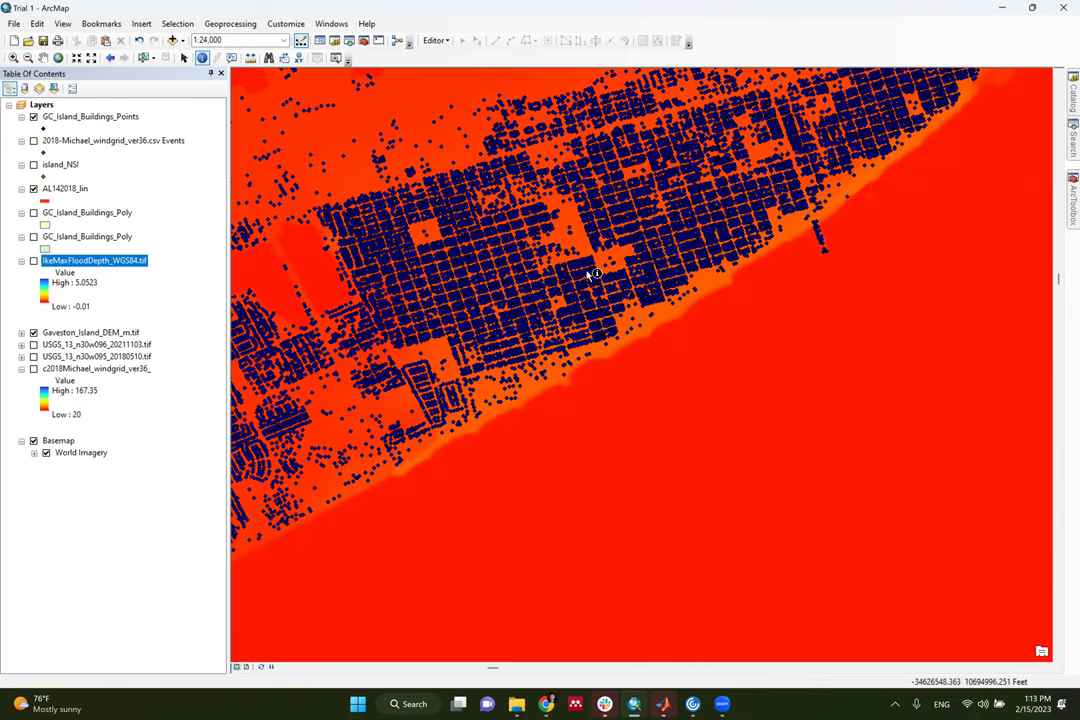
Switch to the Lecture 9 folder in File Explorer and open its Shapefiles folder to find the island_NSI files
click(516, 703)
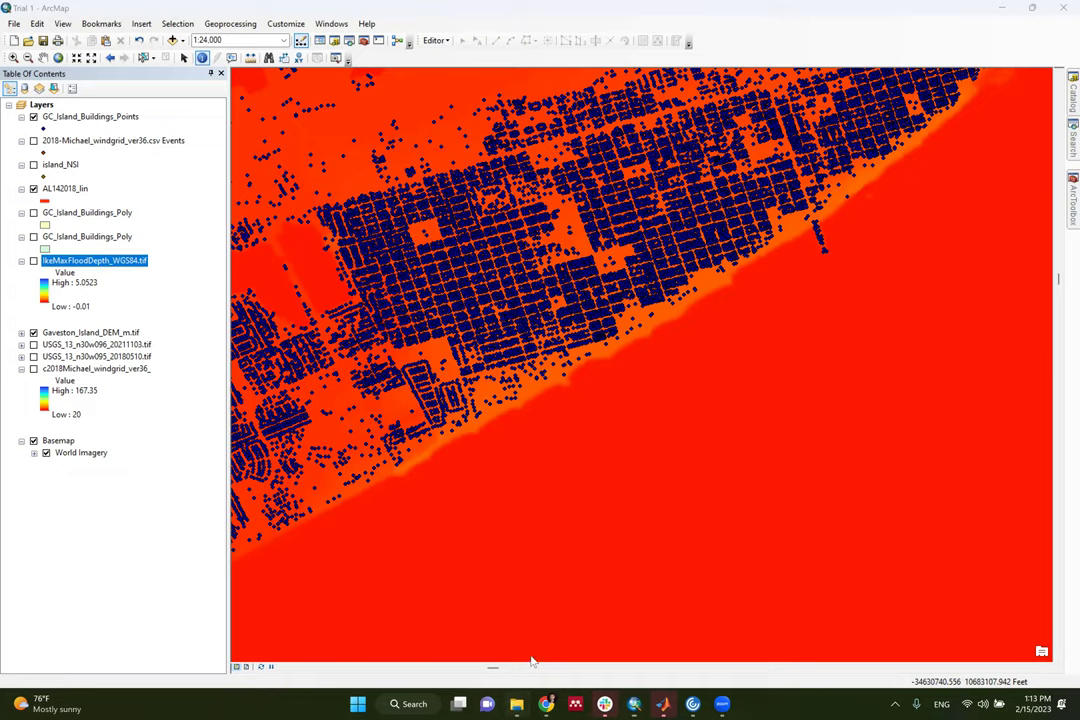
click(581, 620)
click(198, 203)
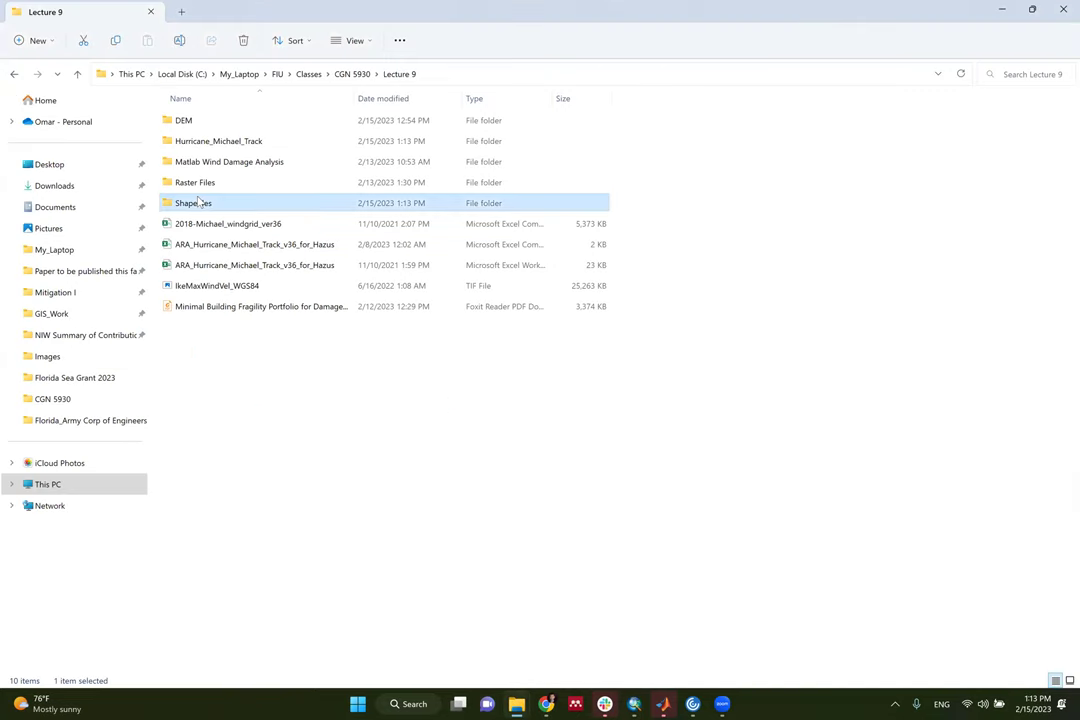
double_click(198, 203)
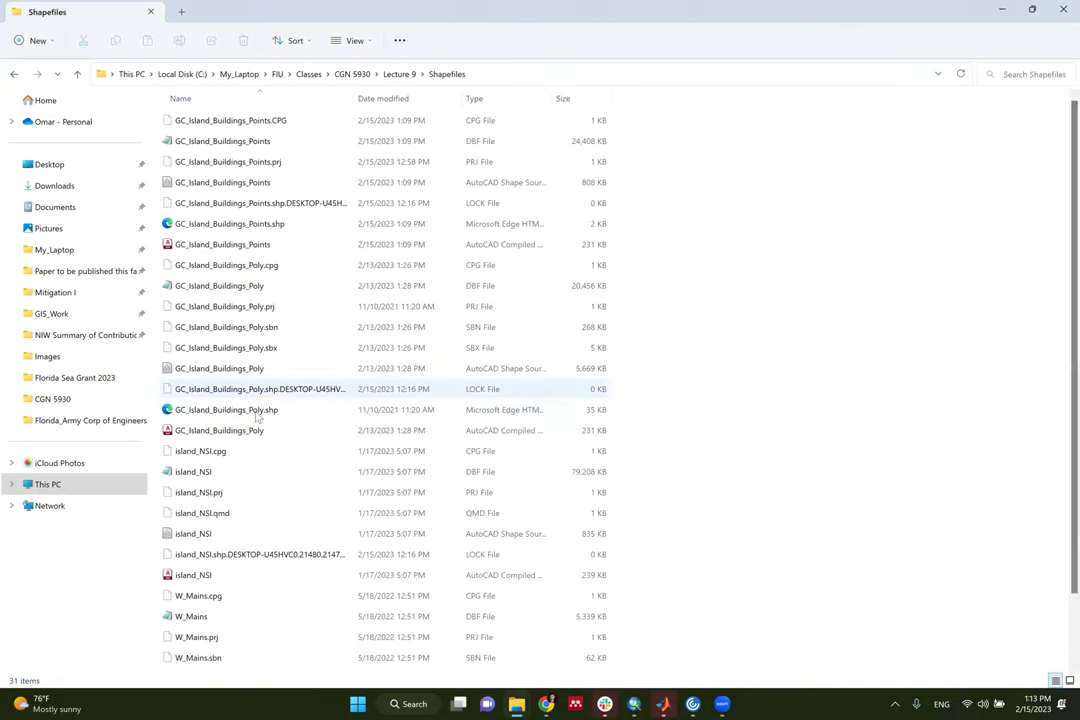
scroll(257, 418, down, 2)
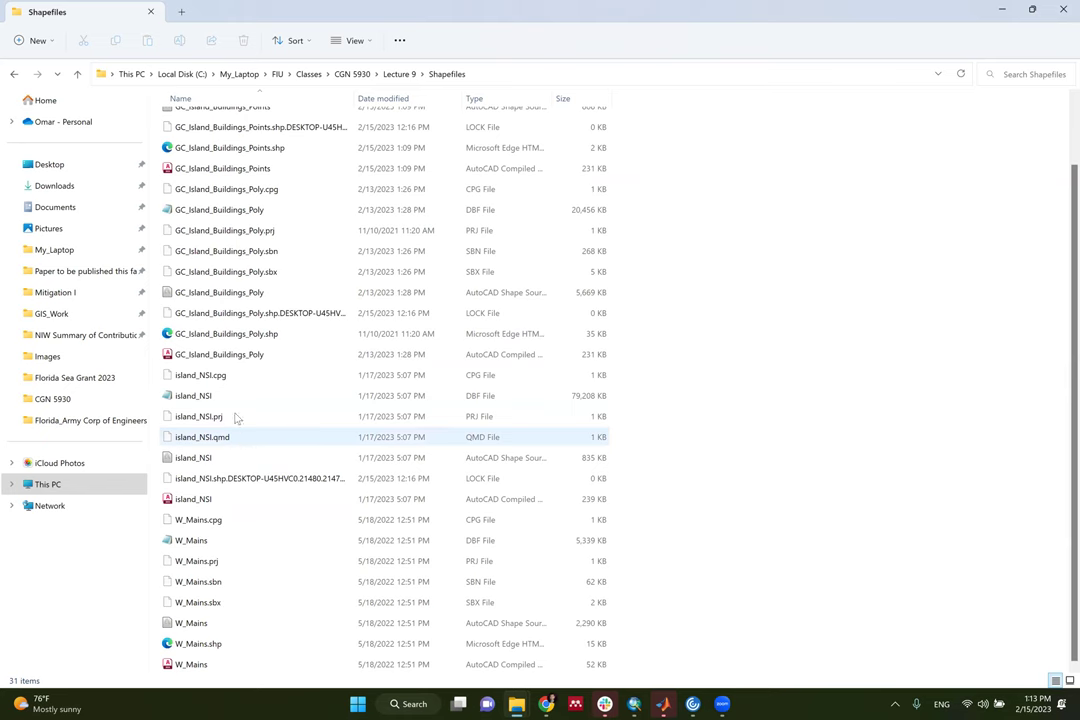
Place ArcMap beside the Shapefiles folder, add the island_NSI shapefile to the map, and return ArcMap to full screen
mouse_move(668, 706)
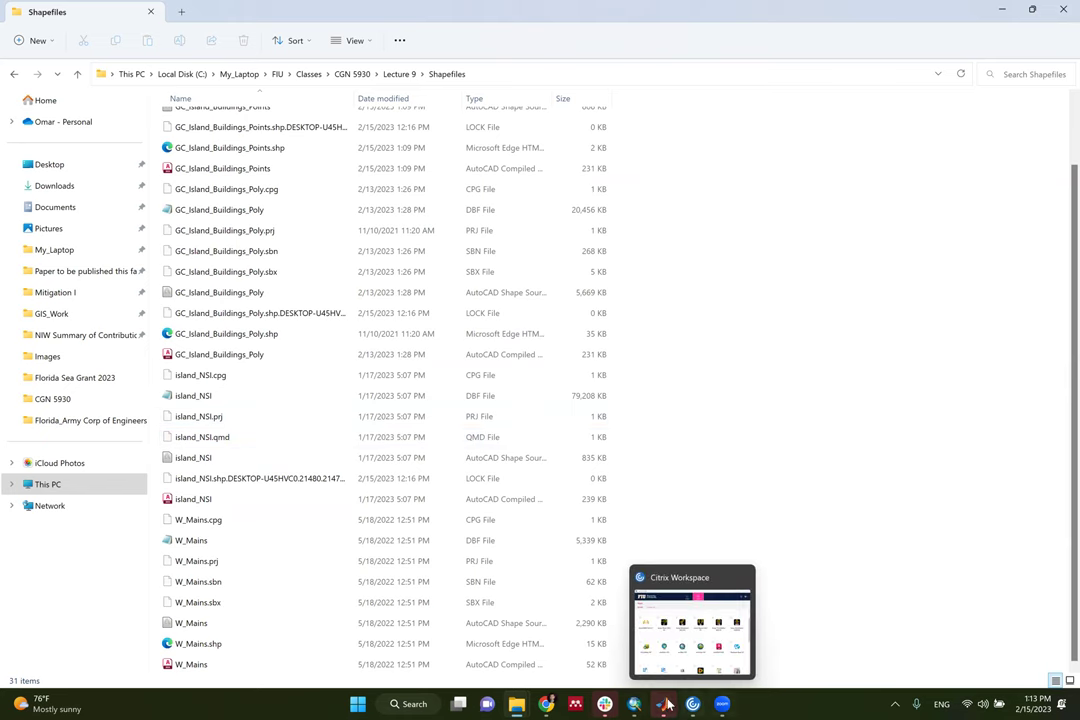
click(634, 704)
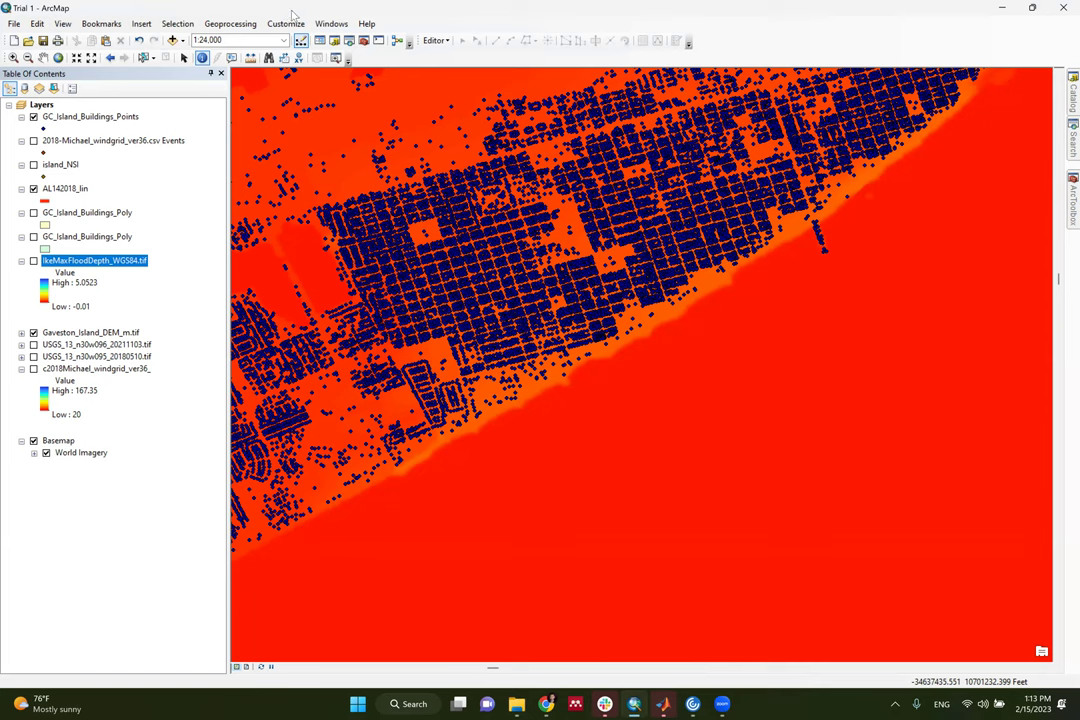
key(super+Right)
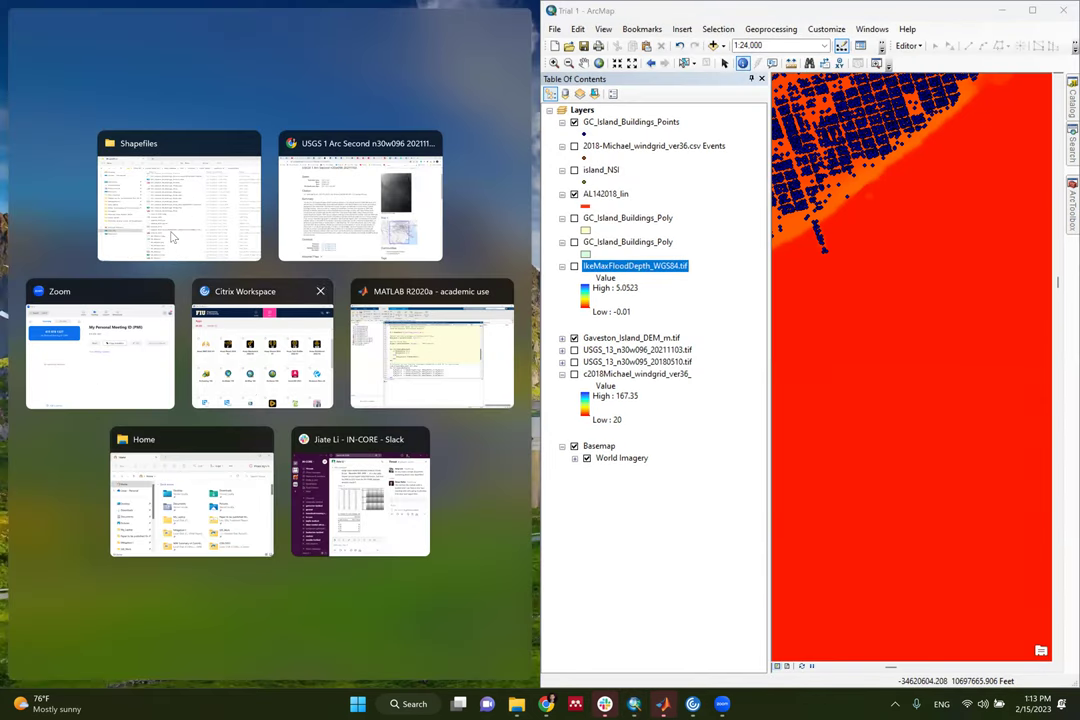
click(178, 195)
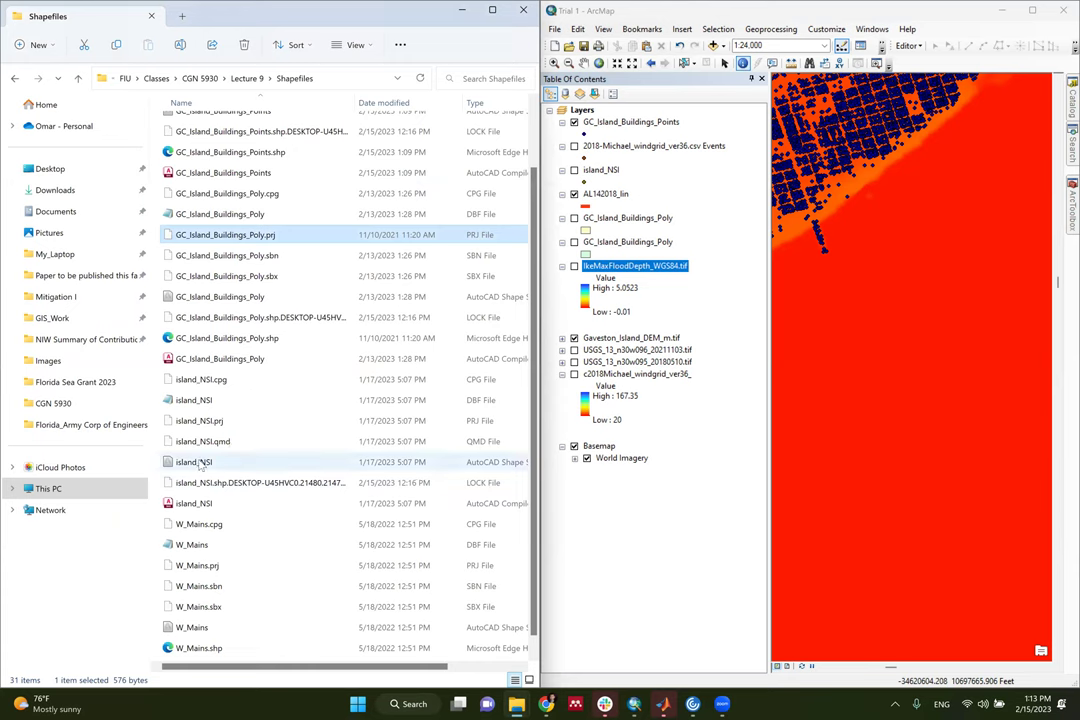
click(194, 462)
drag(753, 420, 850, 340)
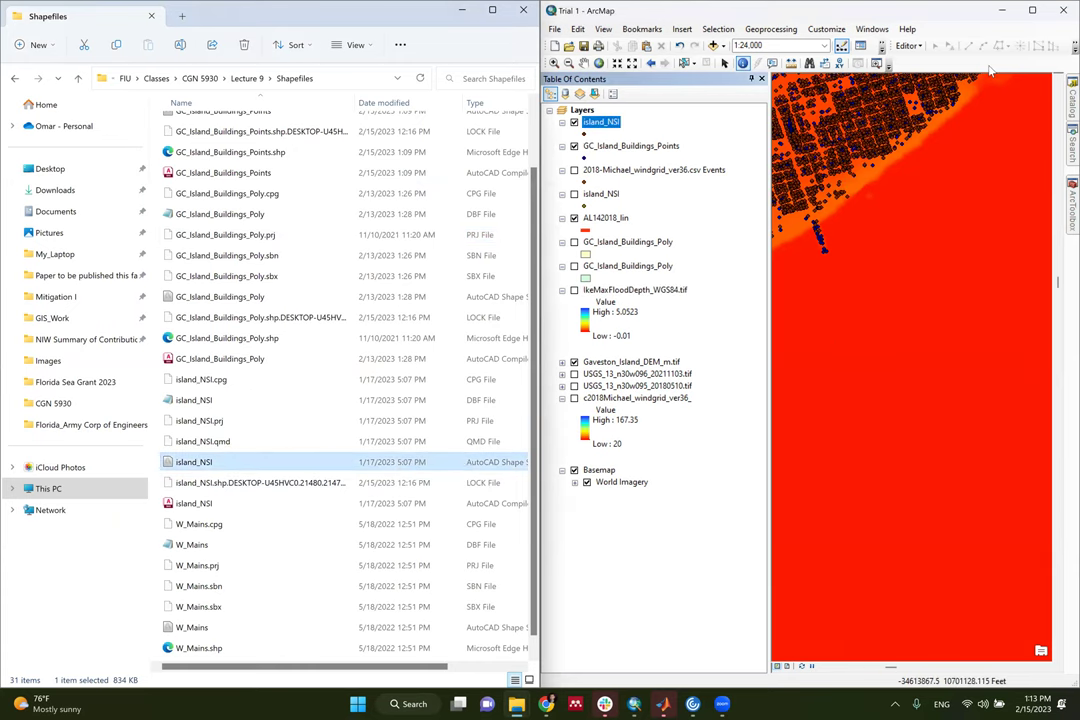
click(1032, 10)
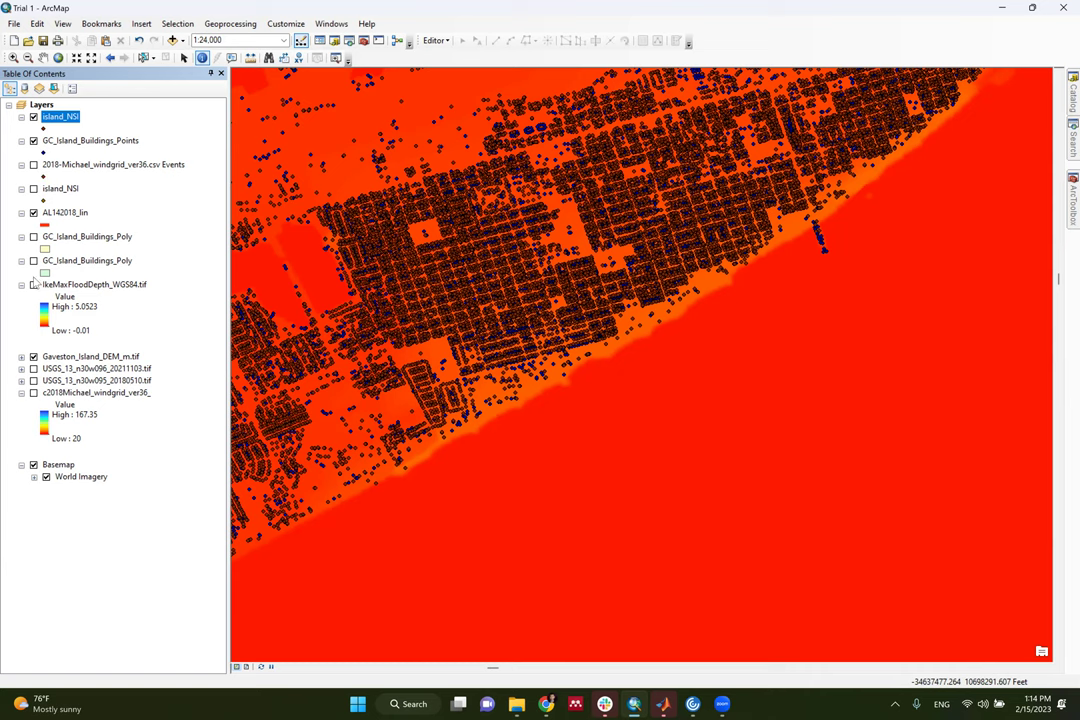
Hide Gaveston_Island_DEM_m.tif and GC_Island_Buildings_Points, and show the yellow GC_Island_Buildings_Poly footprints beneath the island_NSI points
click(34, 357)
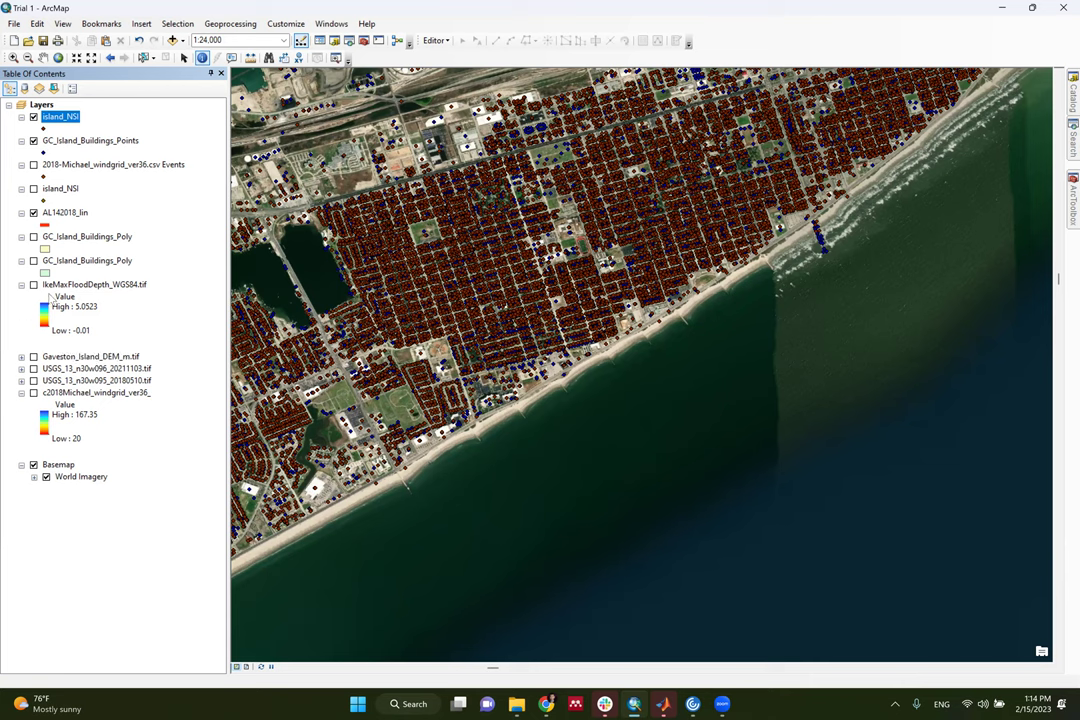
click(33, 237)
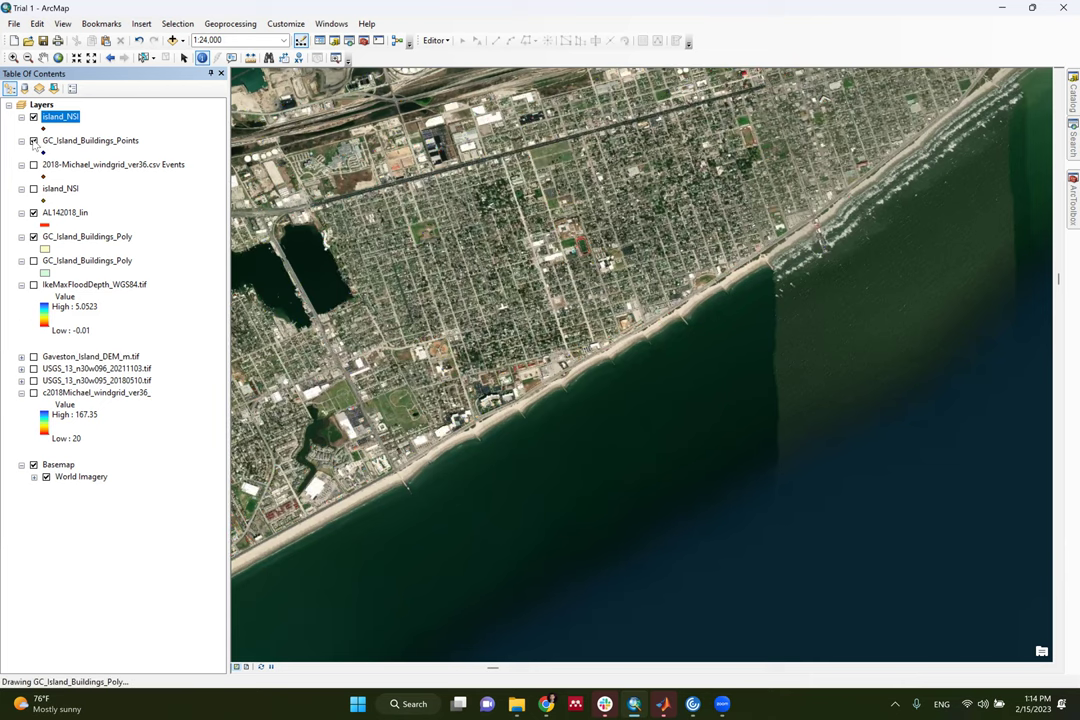
click(33, 141)
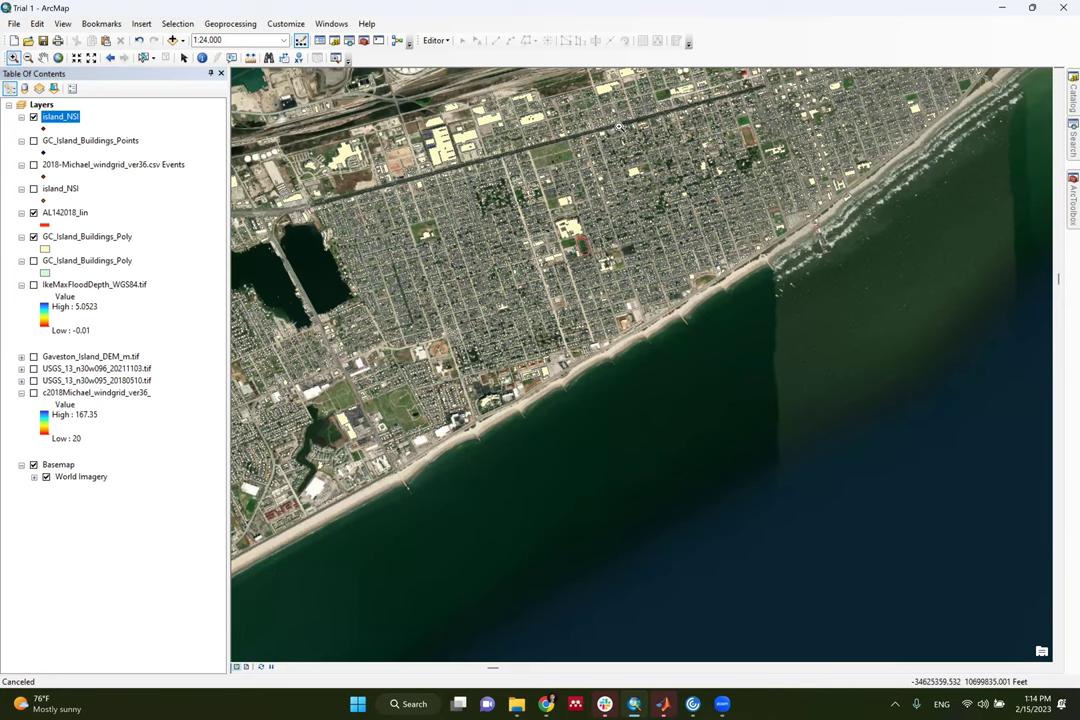
scroll(502, 213, up, 5)
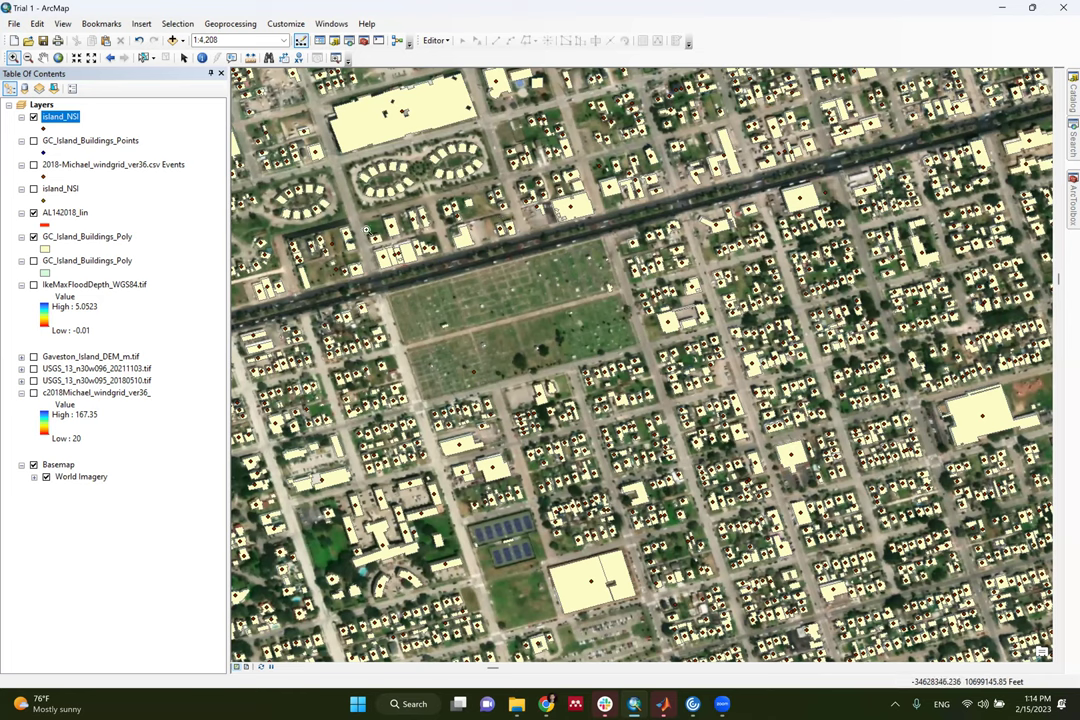
scroll(290, 304, up, 5)
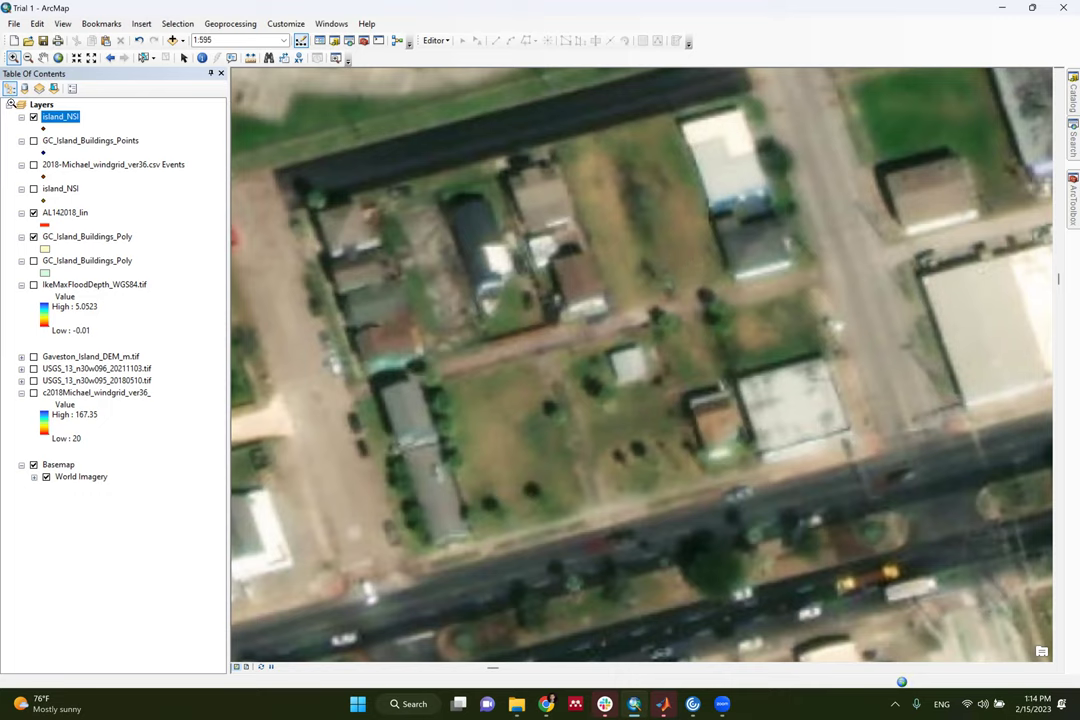
Zoom to the extent of island_NSI and examine how its points match the building footprints around the large warehouses
right_click(63, 118)
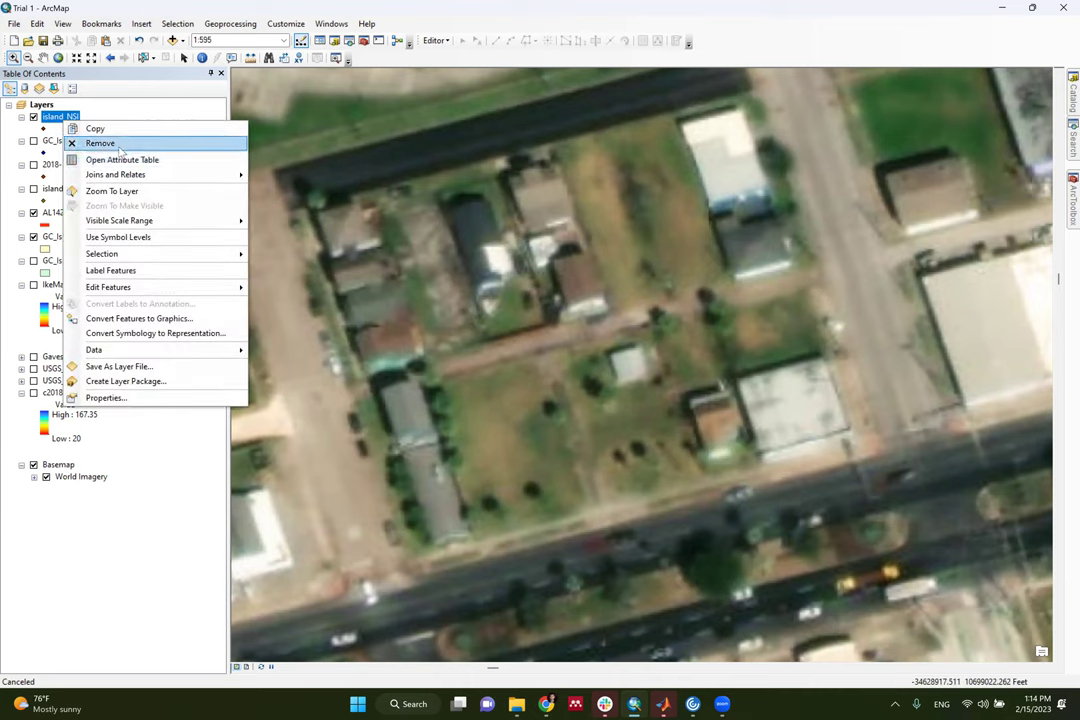
click(112, 191)
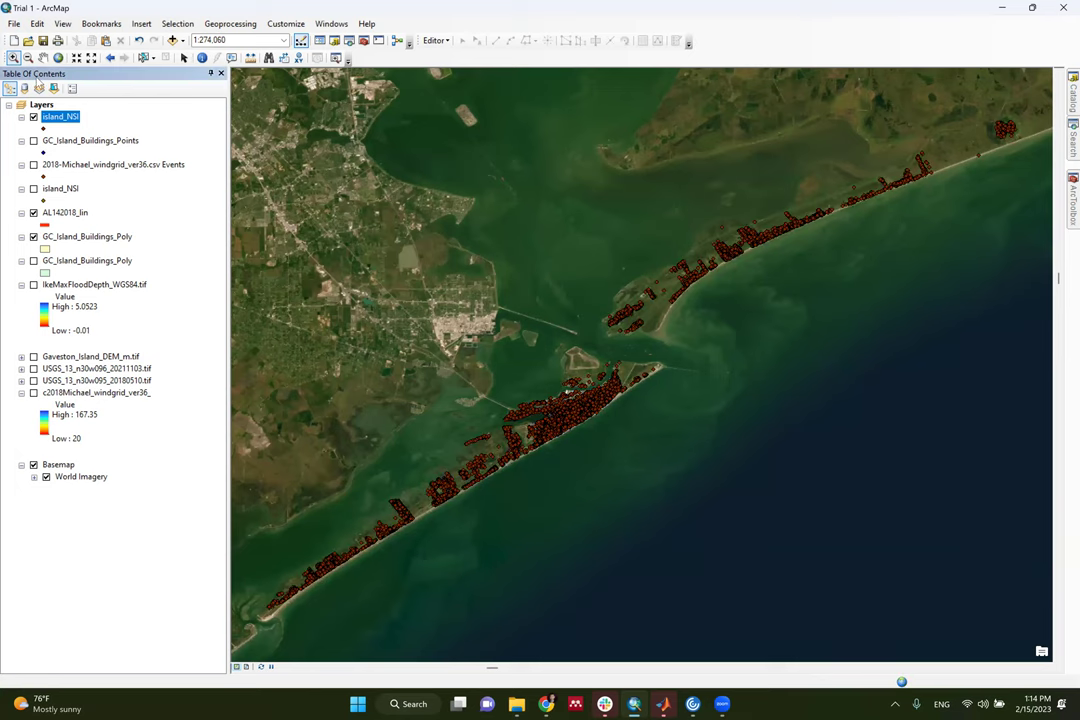
drag(562, 412, 563, 440)
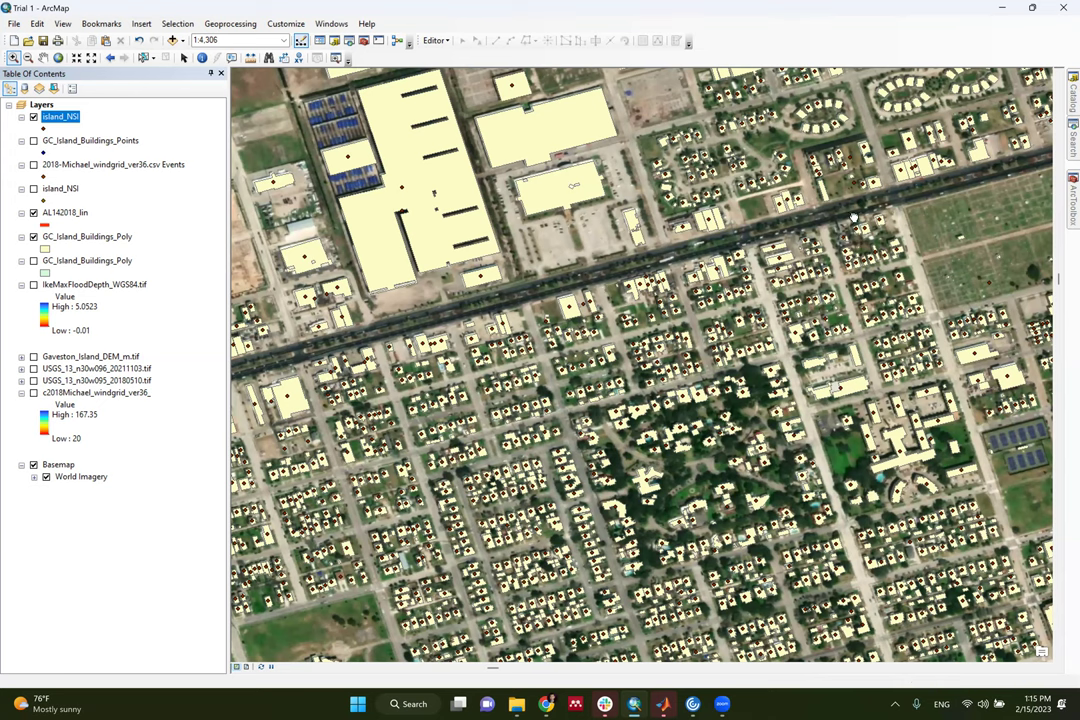
drag(820, 211, 813, 310)
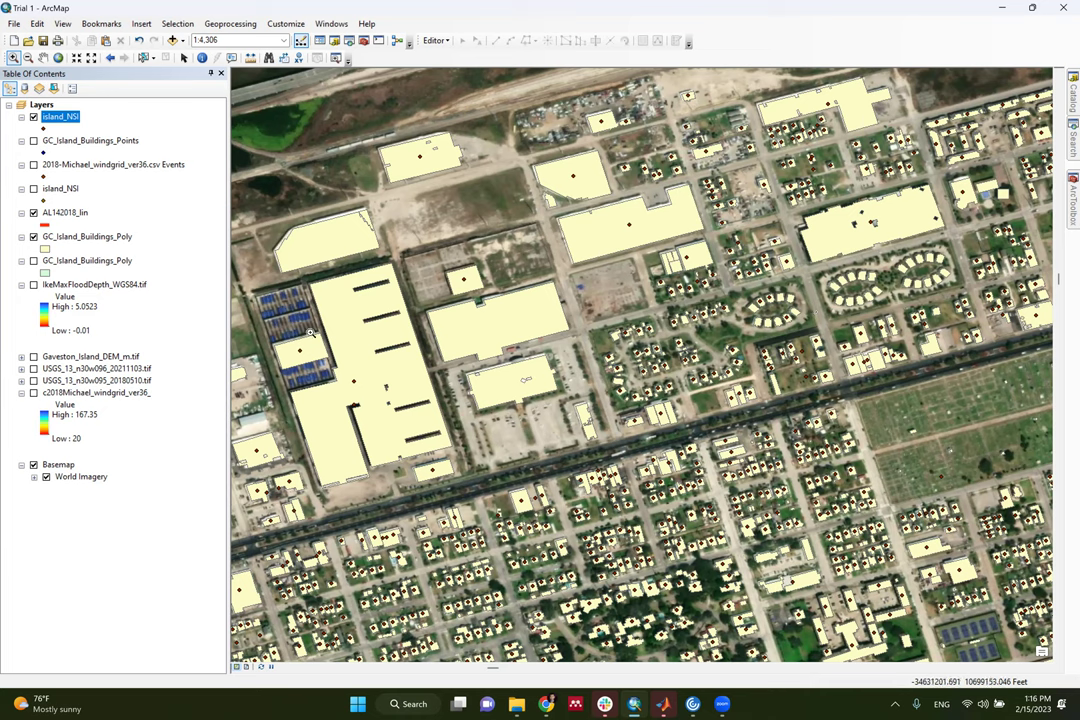
Review the options for joining GC_Island_Buildings_Points to island_NSI by spatial location, and close the dialog without joining
click(64, 118)
right_click(64, 113)
mouse_move(130, 169)
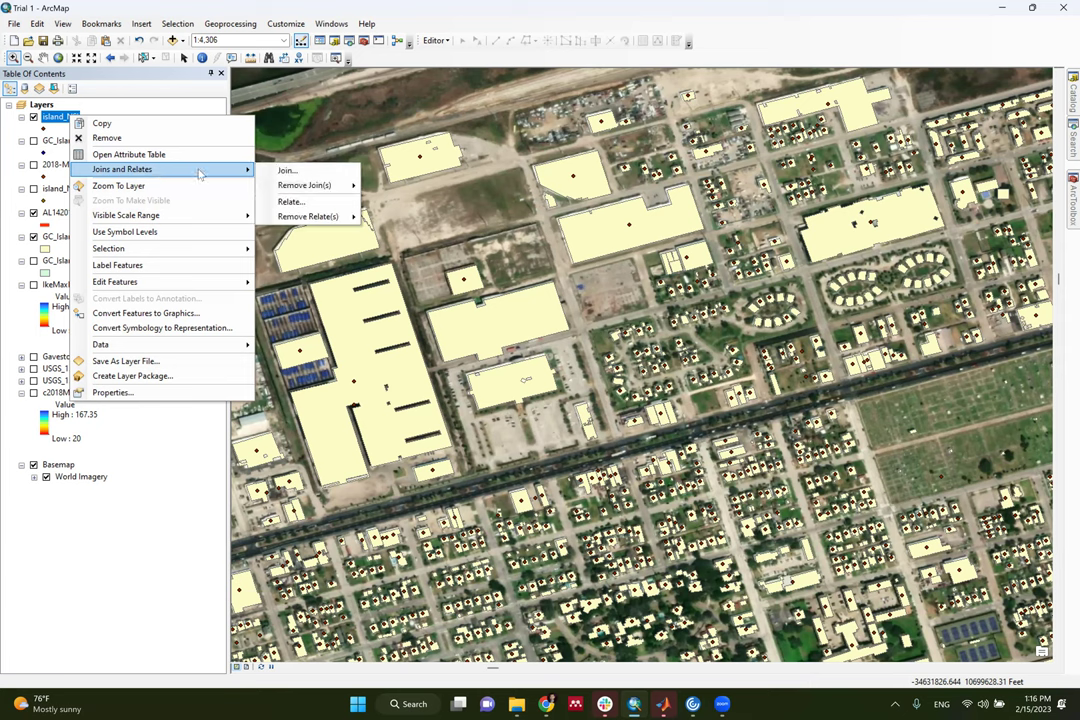
click(290, 171)
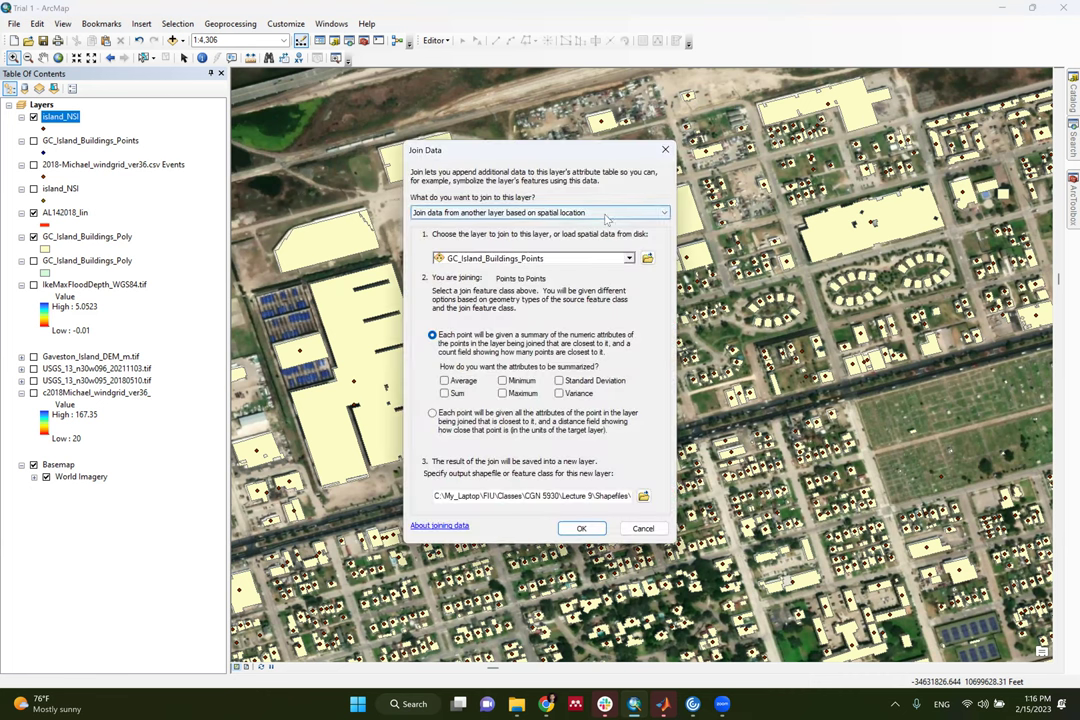
click(665, 149)
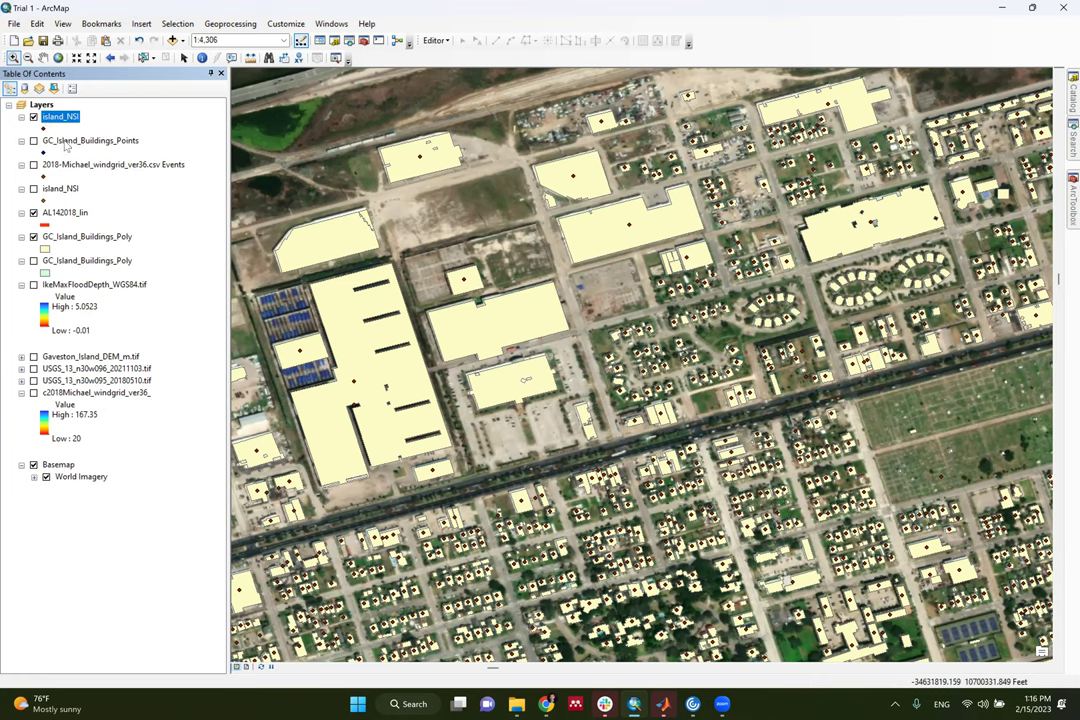
Show the GC_Island_Buildings_Points layer together with the island_NSI points and the building footprints
click(33, 141)
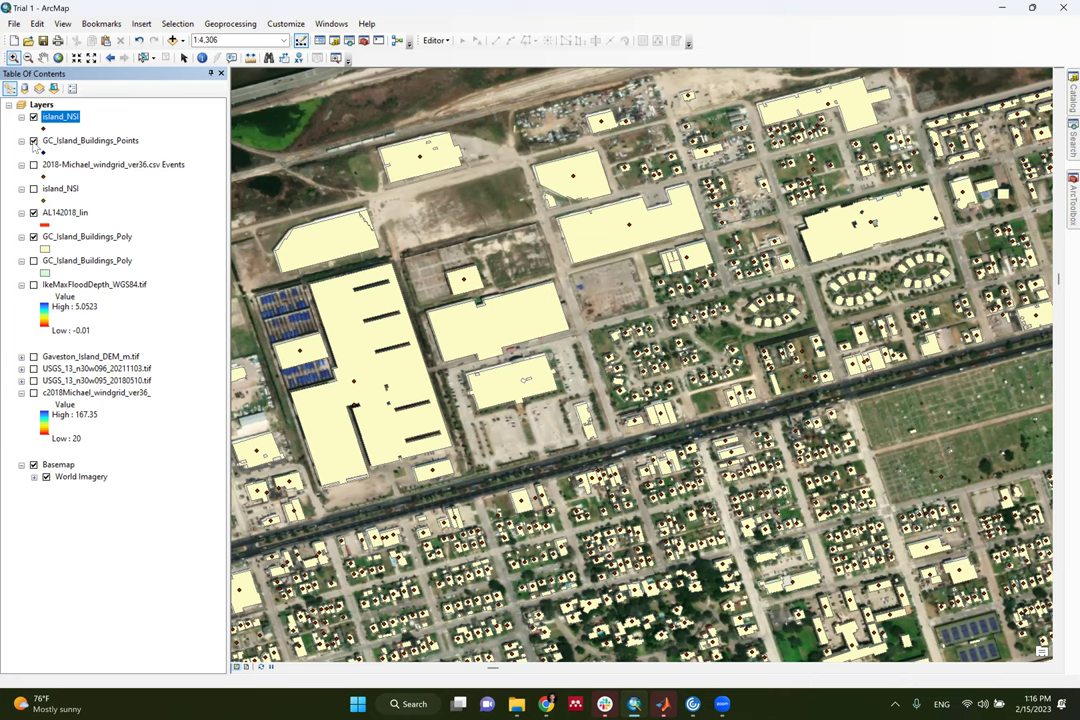
click(33, 141)
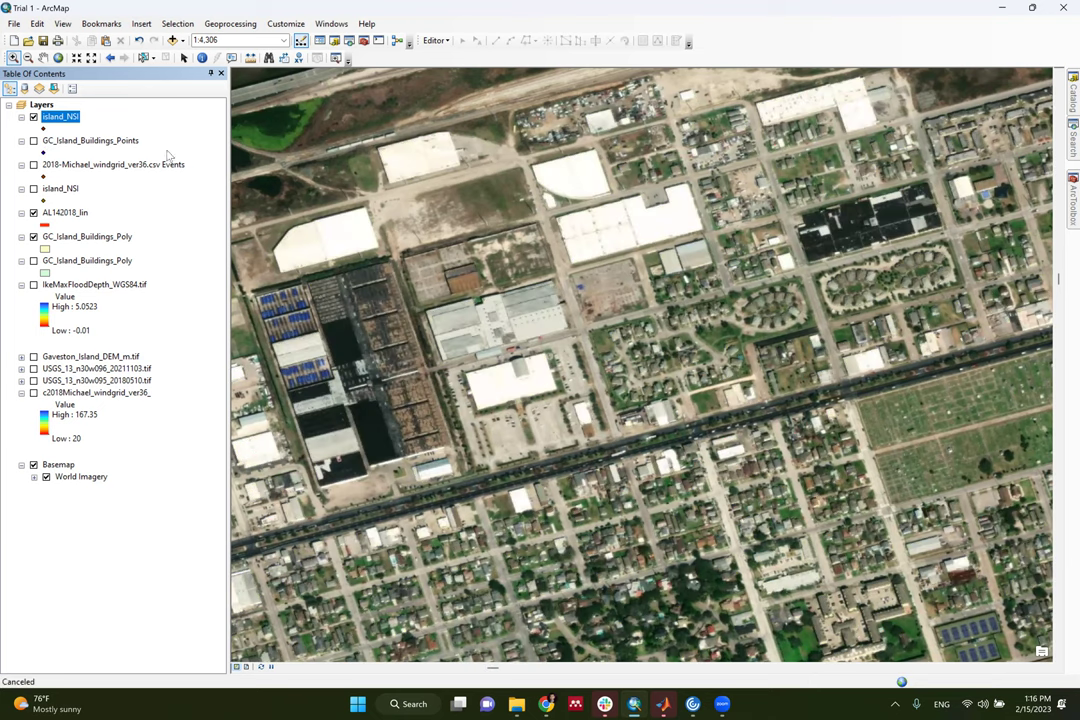
click(33, 141)
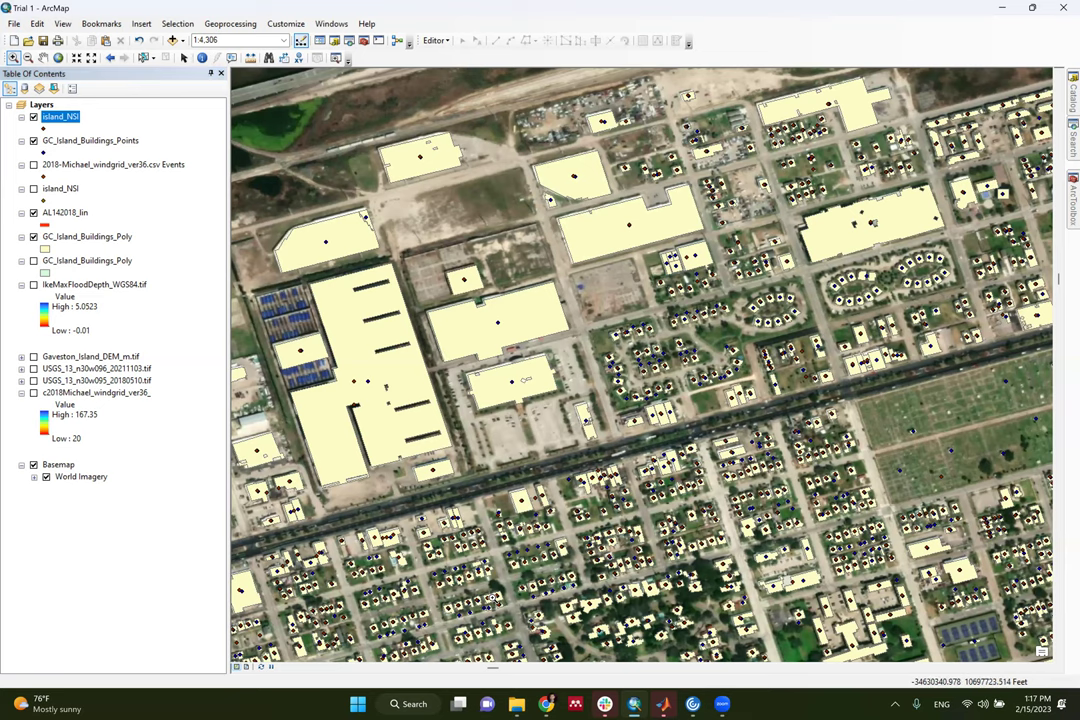
drag(522, 380, 527, 420)
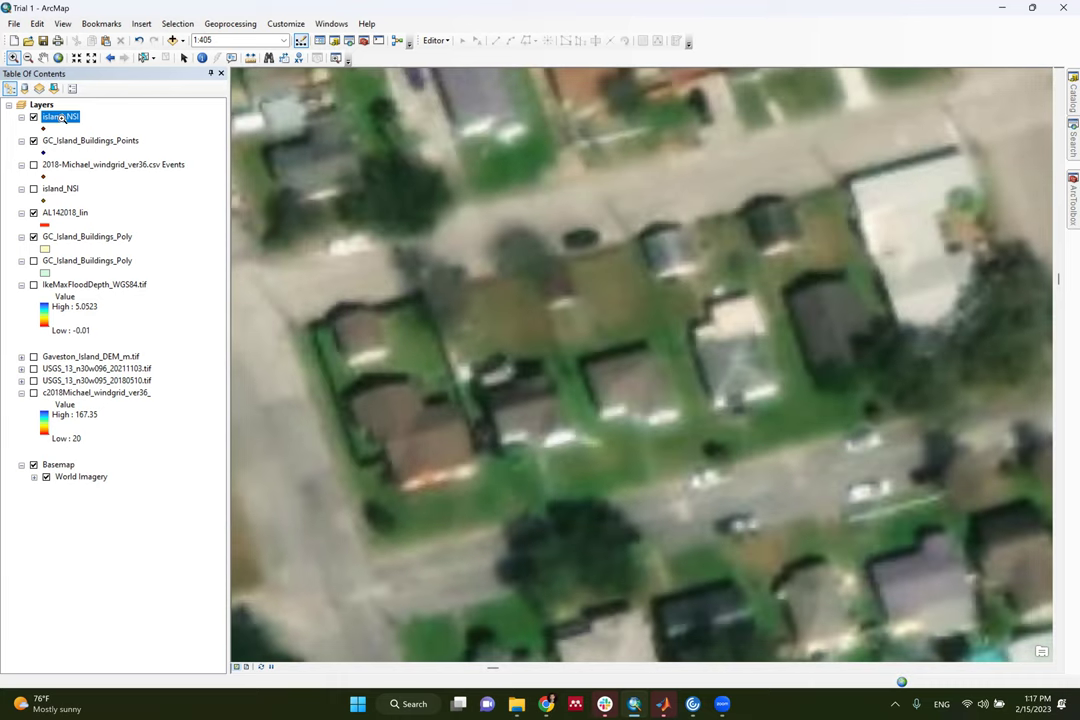
Return to the full island_NSI extent and compare both point layers on the large buildings west of the warehouses
right_click(62, 118)
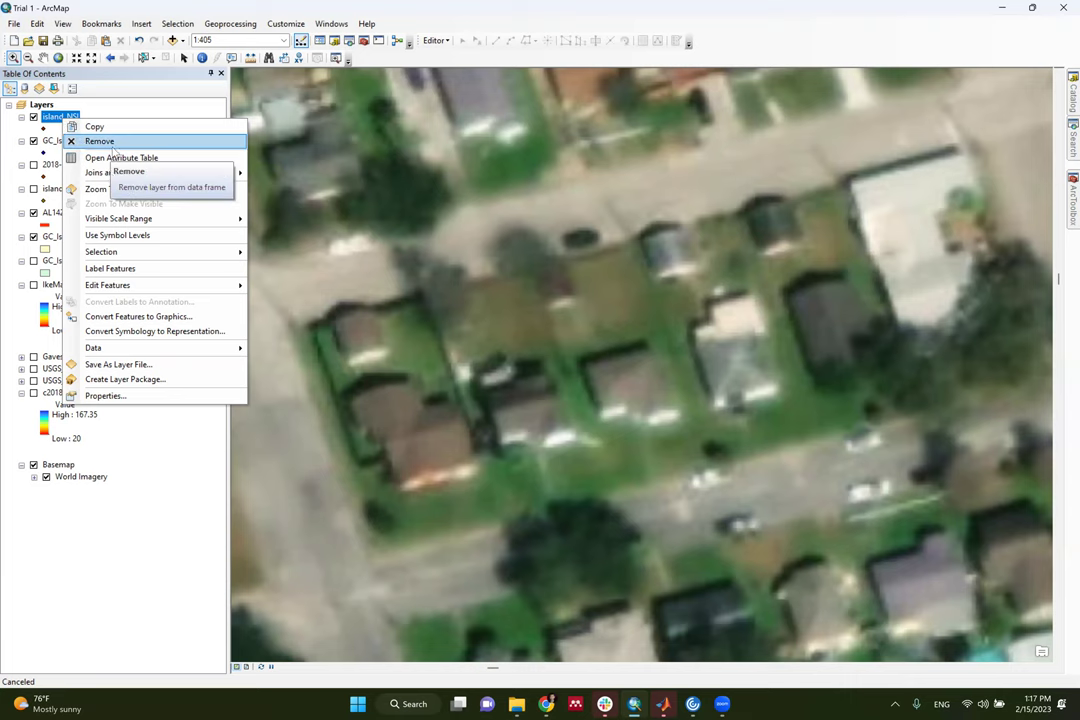
click(110, 190)
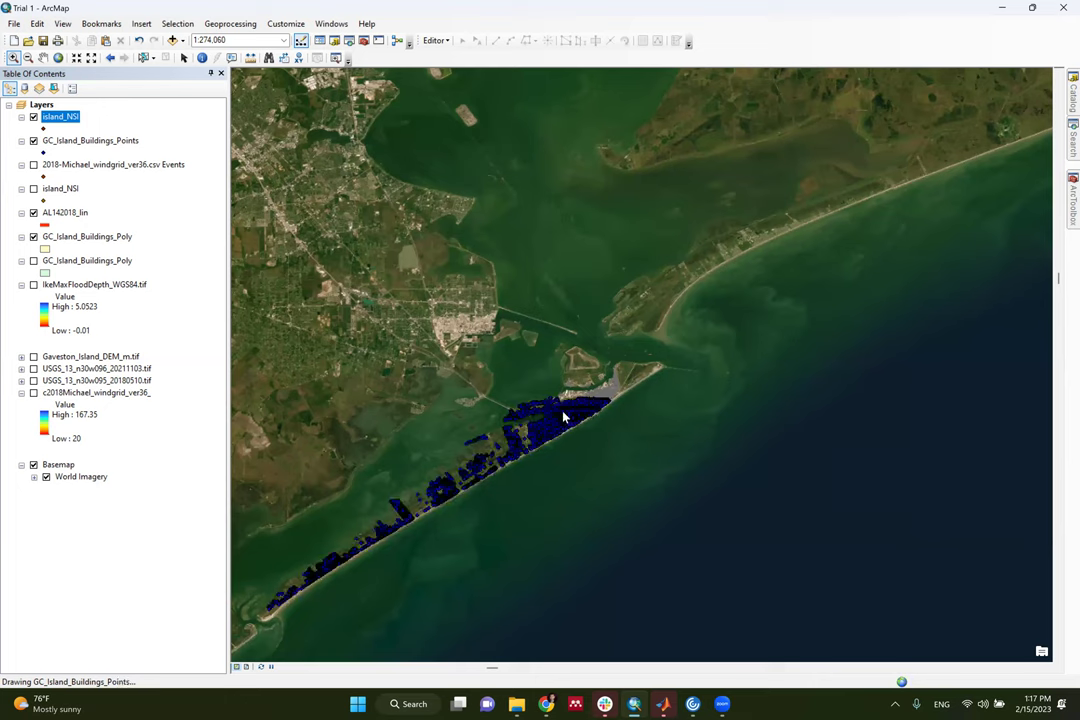
mouse_move(572, 400)
mouse_down()
mouse_move(552, 409)
mouse_move(550, 425)
mouse_up()
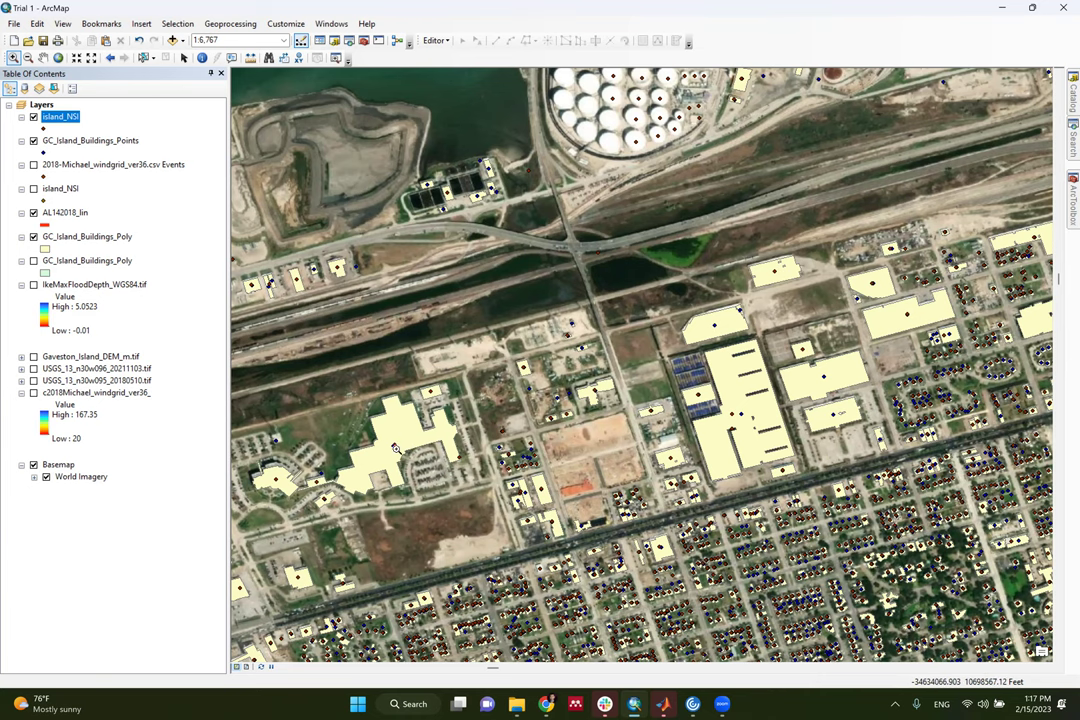
drag(383, 464, 390, 489)
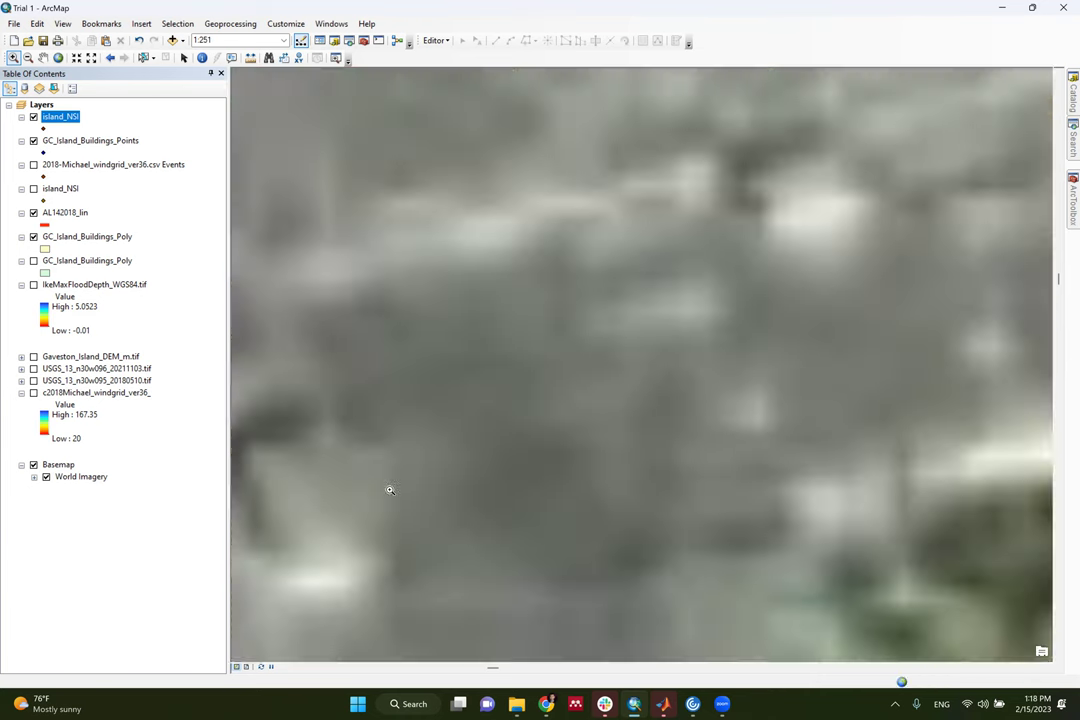
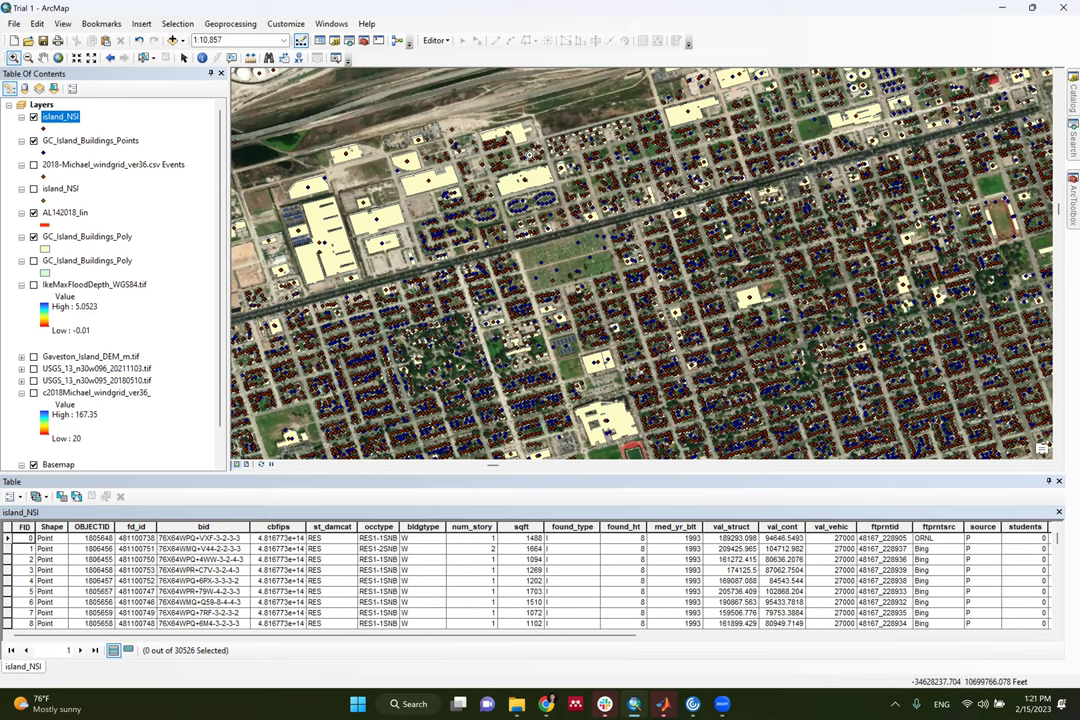
Identify an island_NSI building point in the warehouse area north of the main road, and close the results
scroll(526, 164, up, 1)
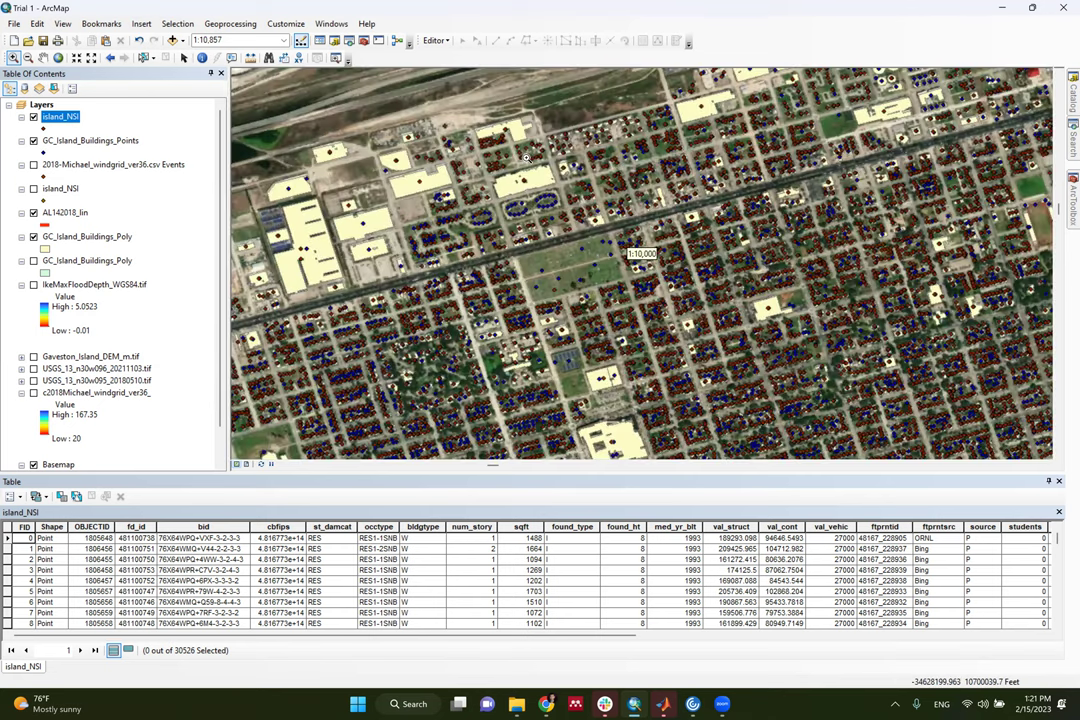
scroll(526, 157, up, 2)
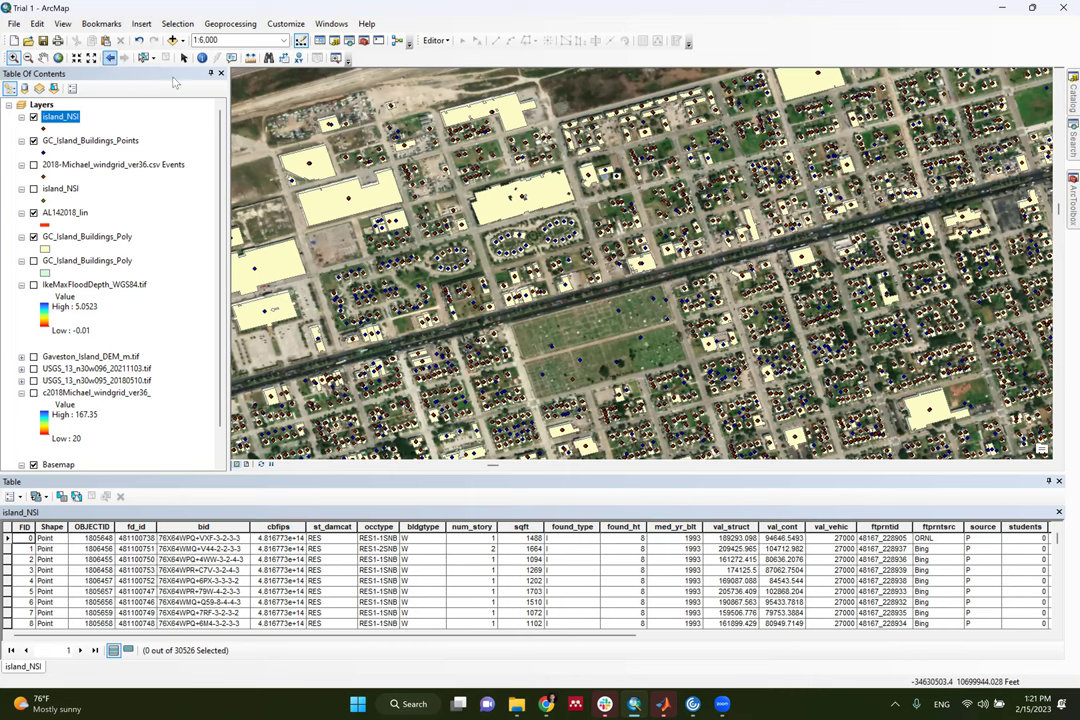
click(202, 57)
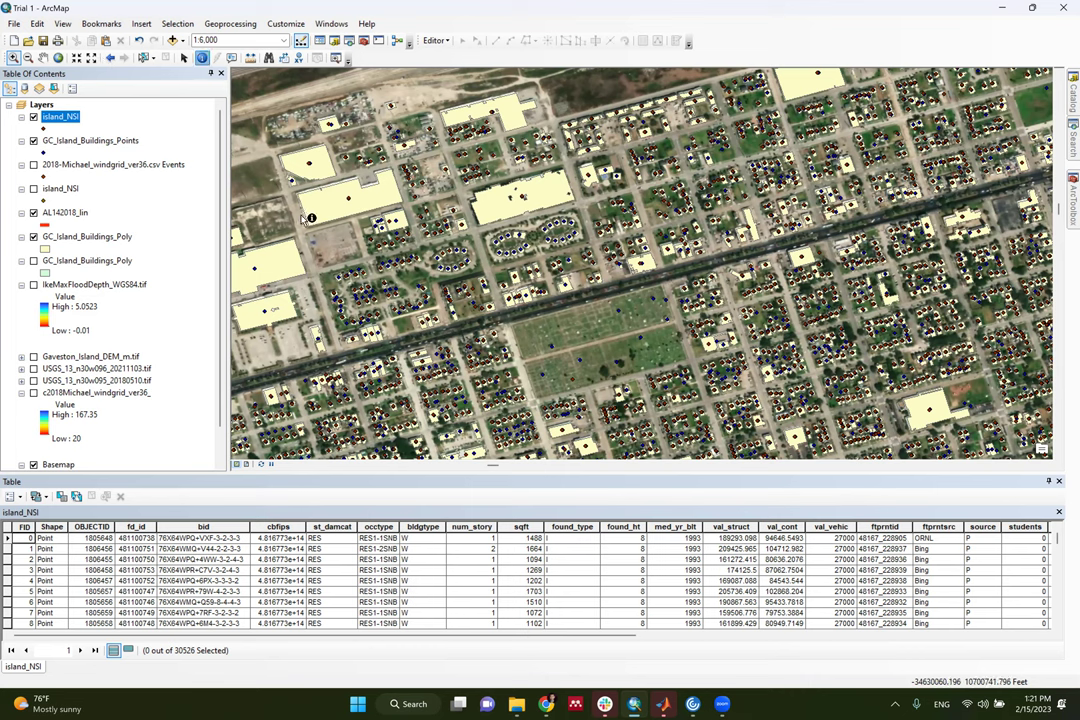
click(354, 217)
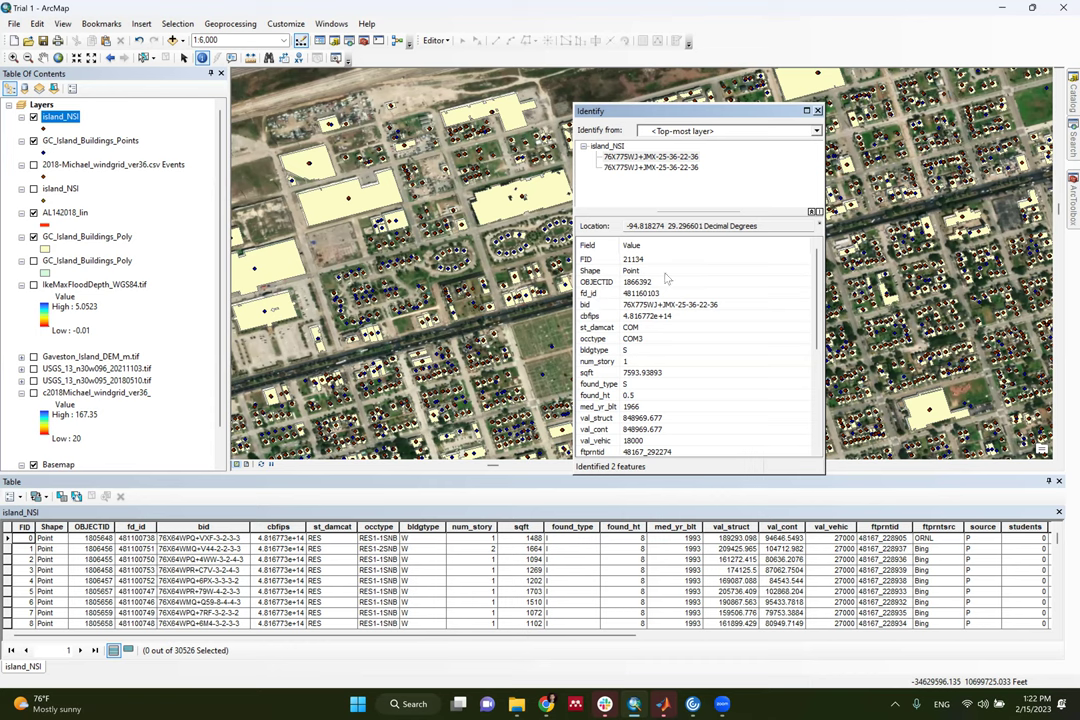
click(817, 111)
Hide the island_NSI layer to view the GC_Island_Buildings_Points on their own, and show island_NSI again
click(33, 116)
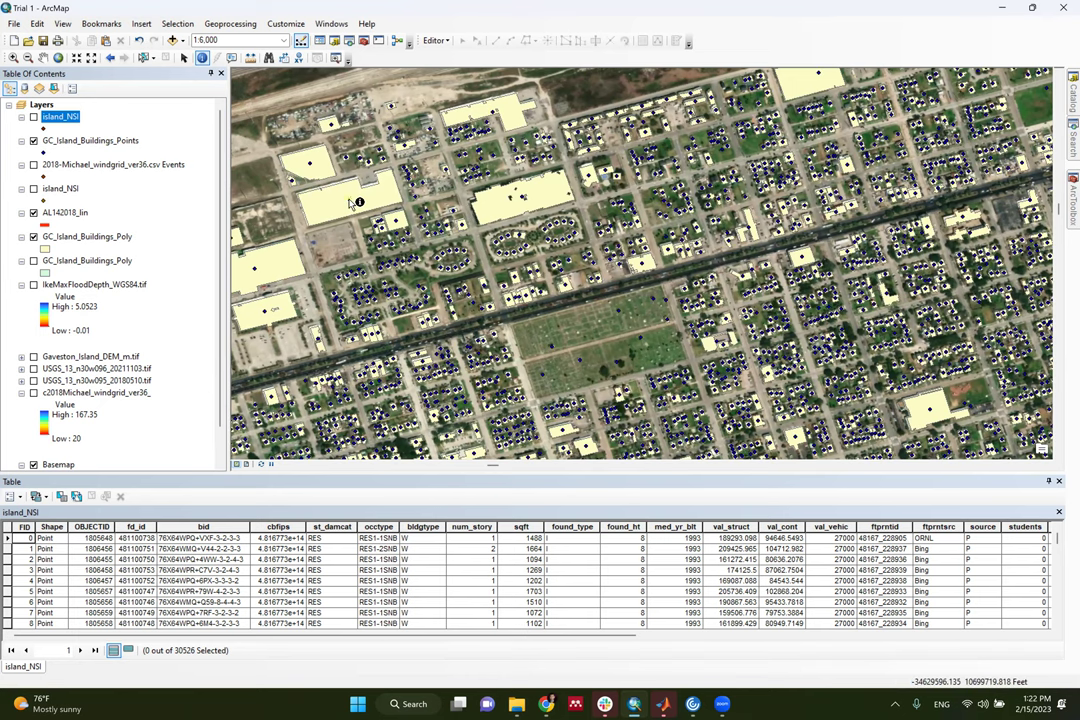
click(447, 229)
click(33, 117)
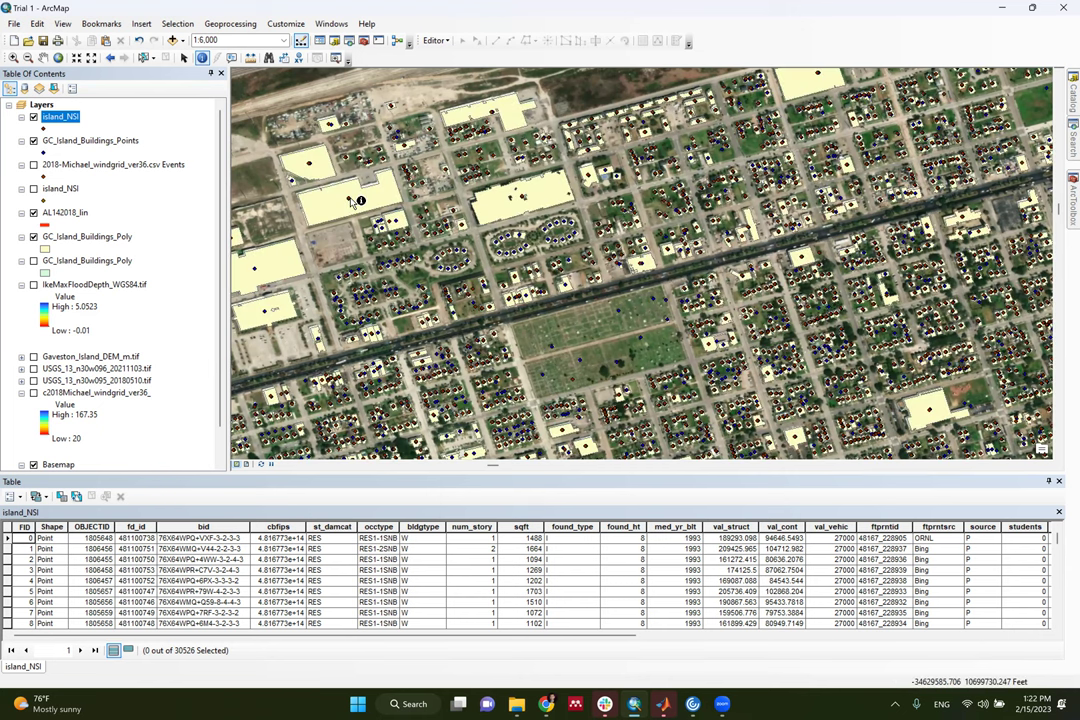
Identify the island_NSI building point again and read its occupancy, building type, value, population and ground elevation fields
click(588, 281)
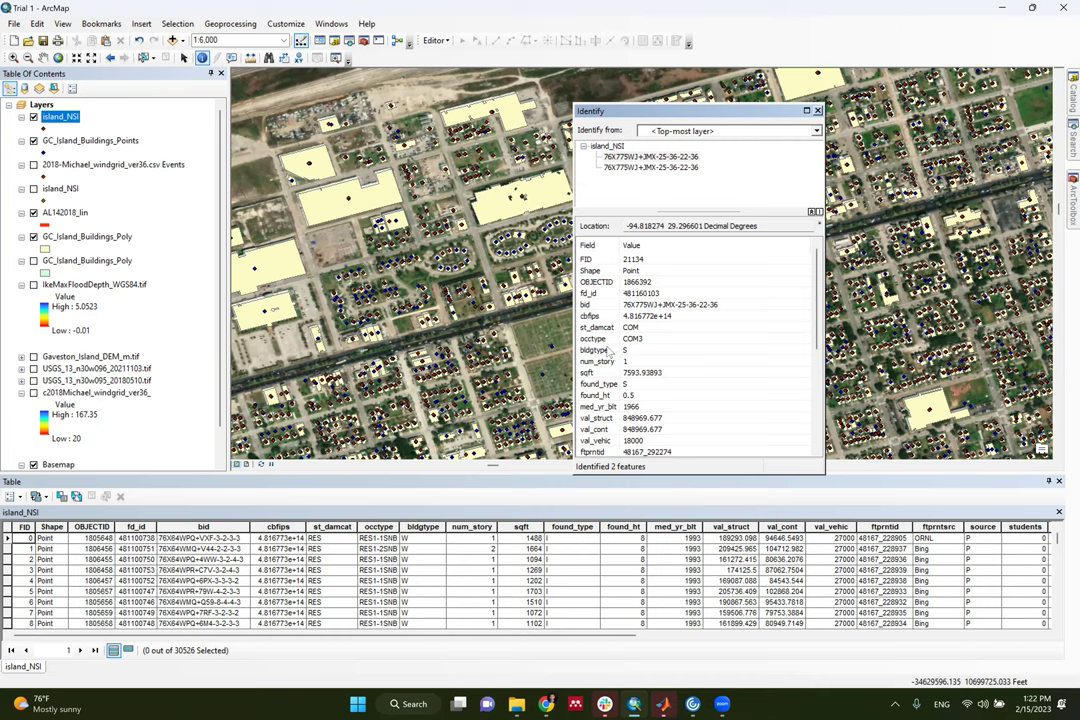
scroll(643, 327, down, 5)
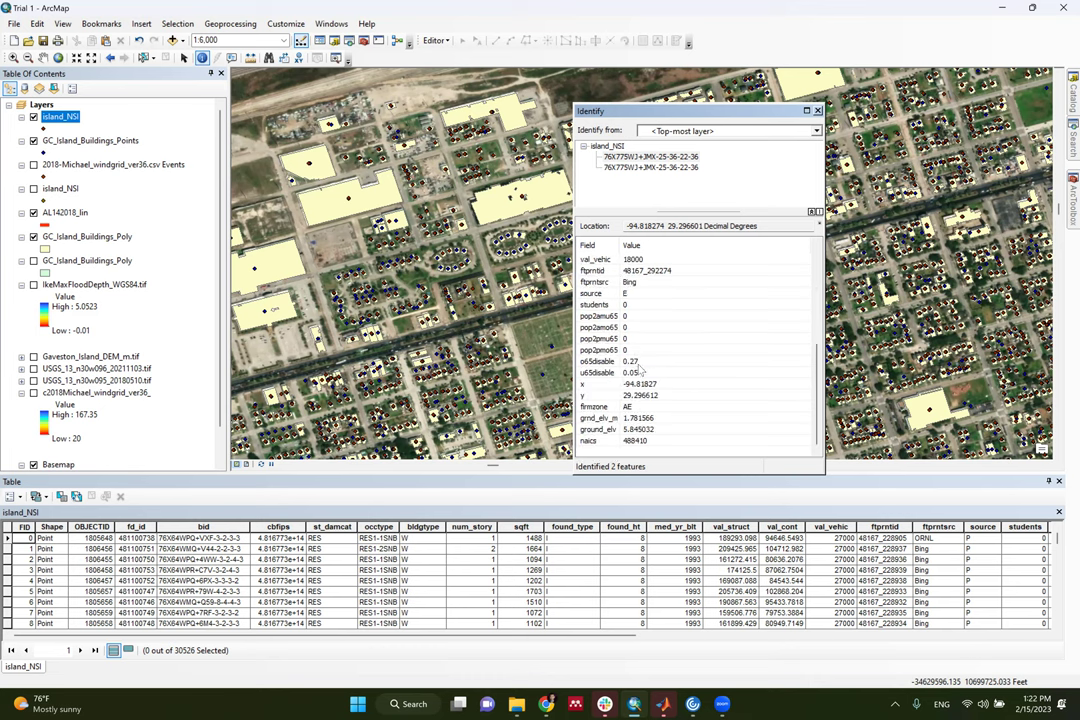
scroll(624, 315, up, 2)
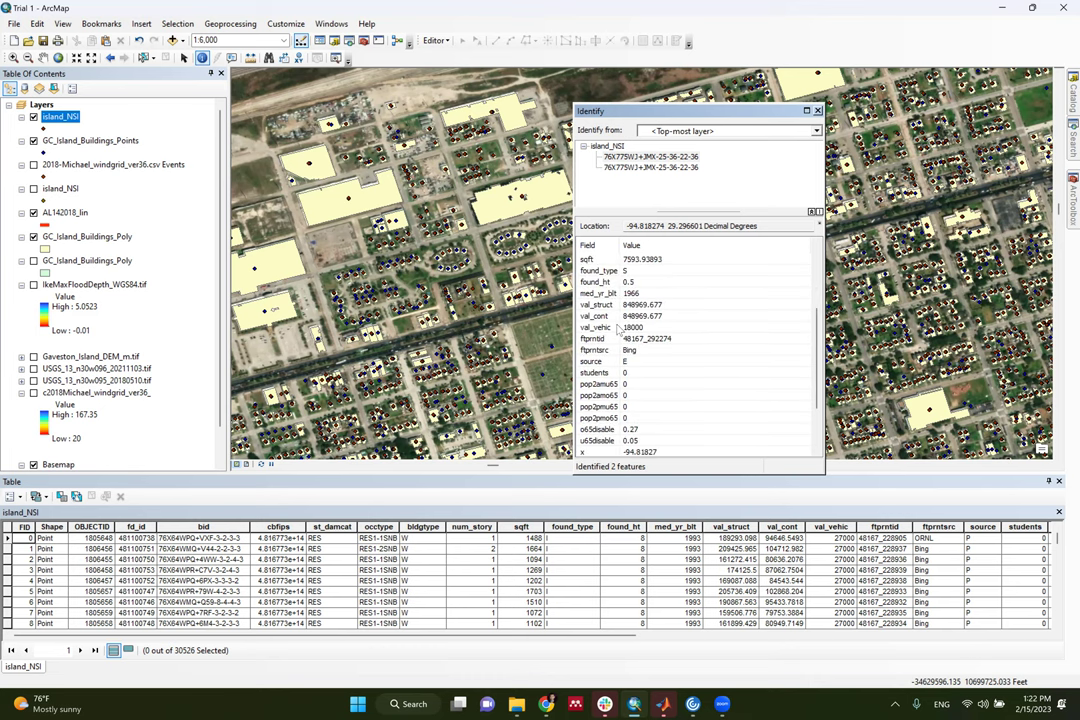
scroll(622, 300, up, 2)
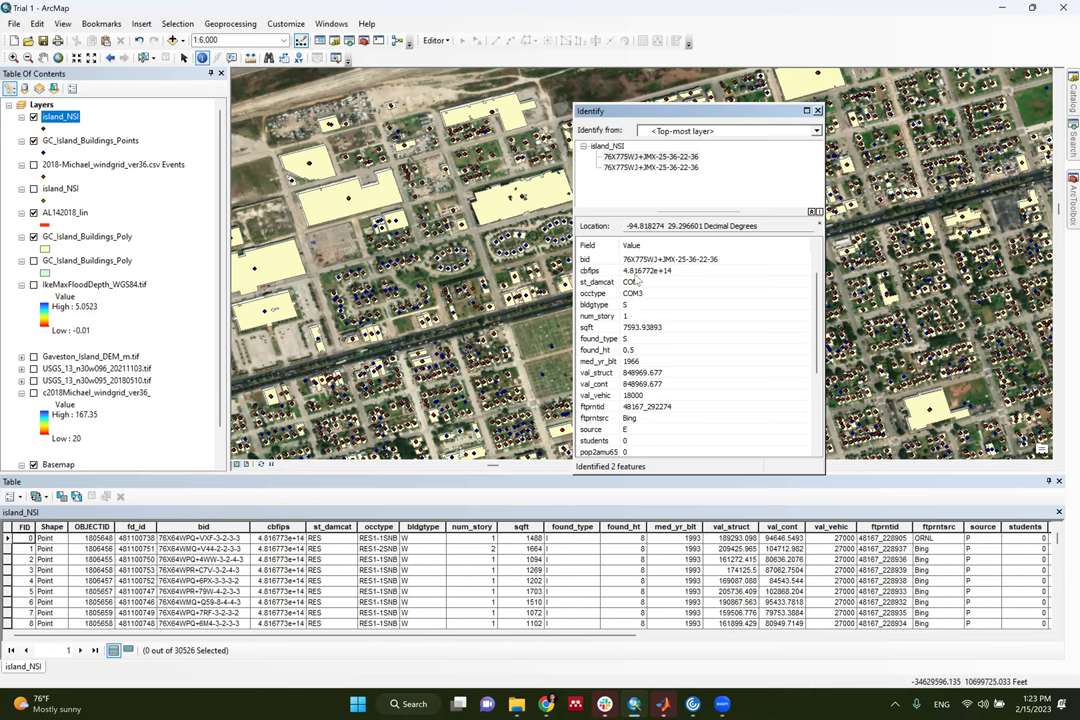
scroll(643, 290, up, 2)
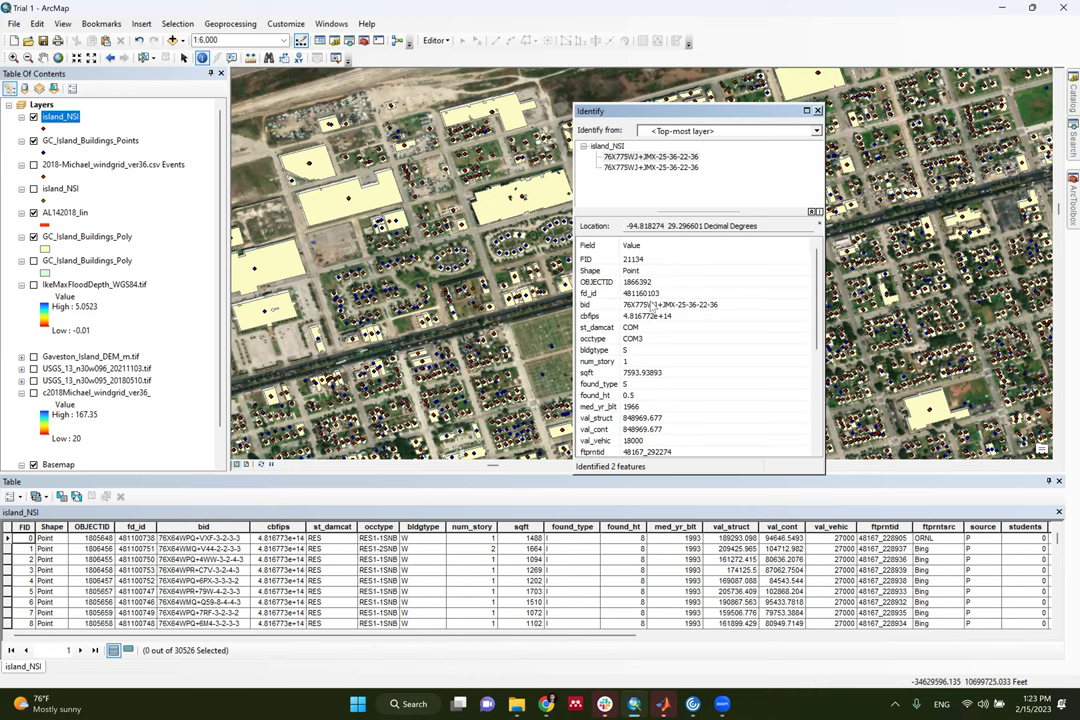
scroll(652, 305, down, 6)
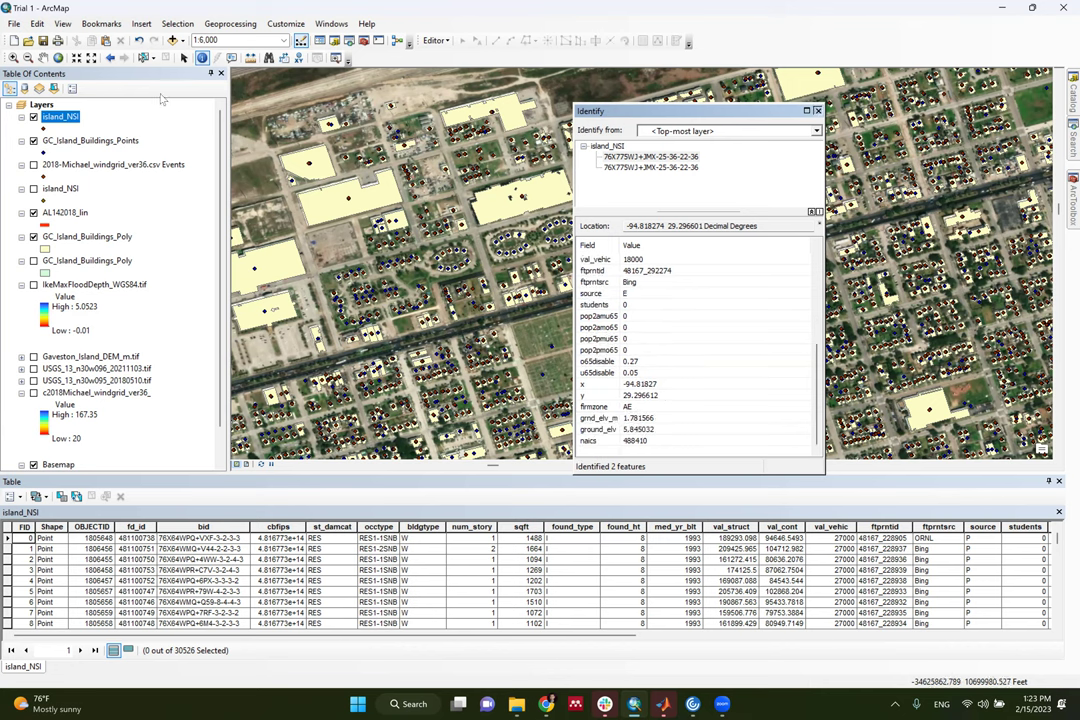
key(Escape)
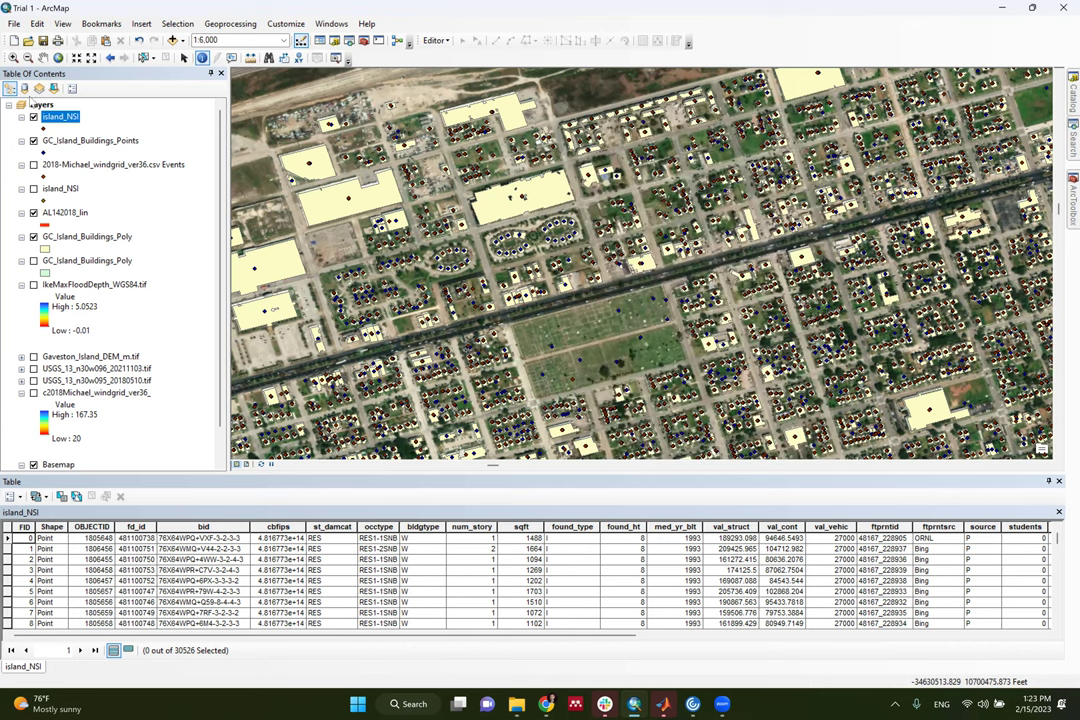
right_click(86, 146)
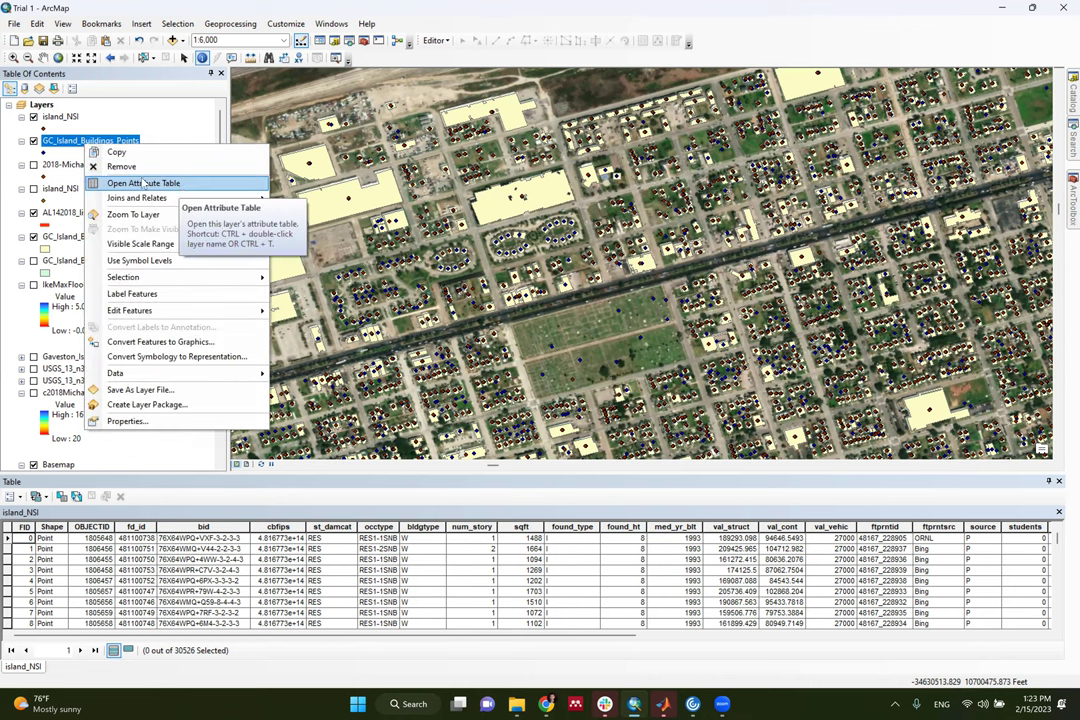
click(72, 122)
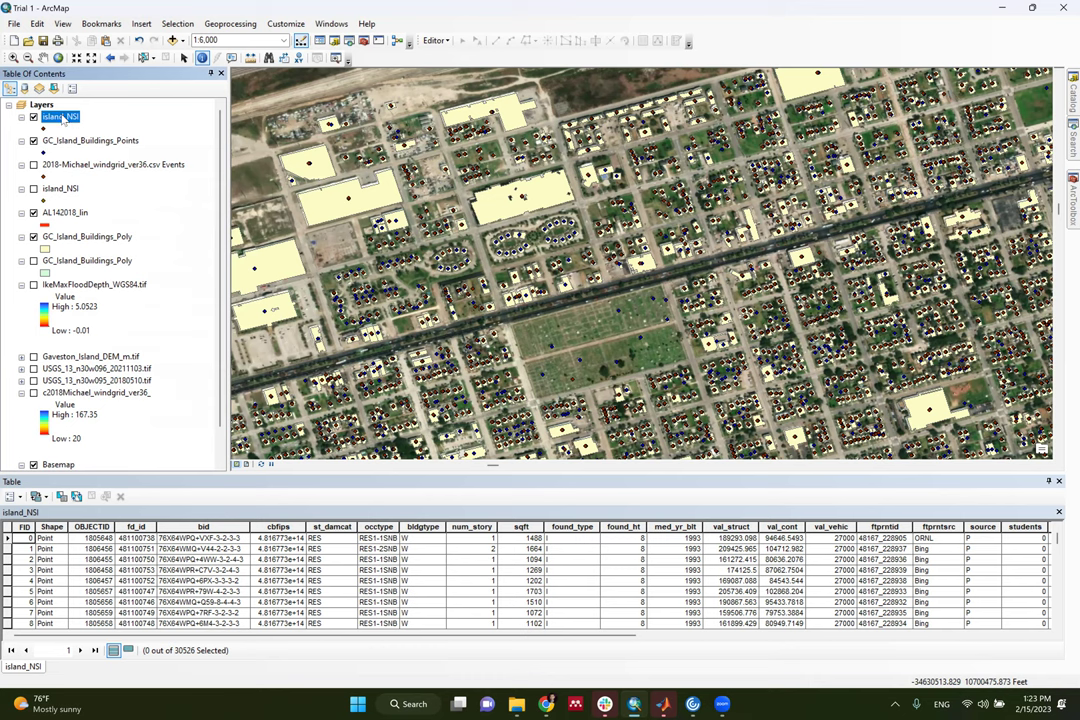
right_click(62, 117)
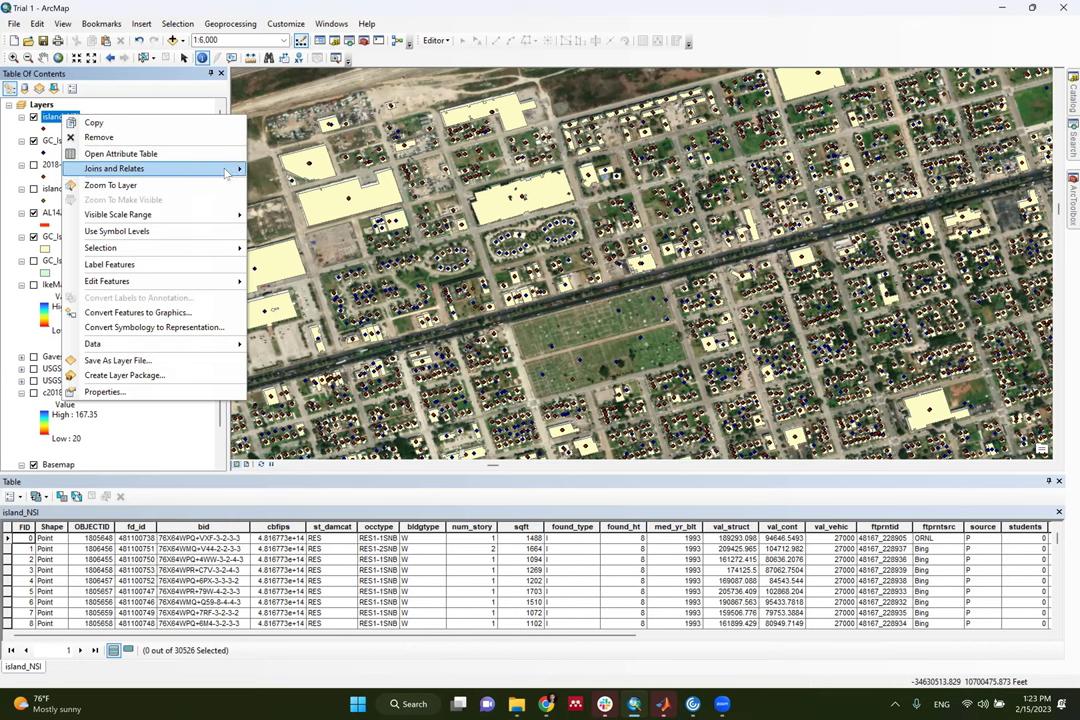
click(525, 175)
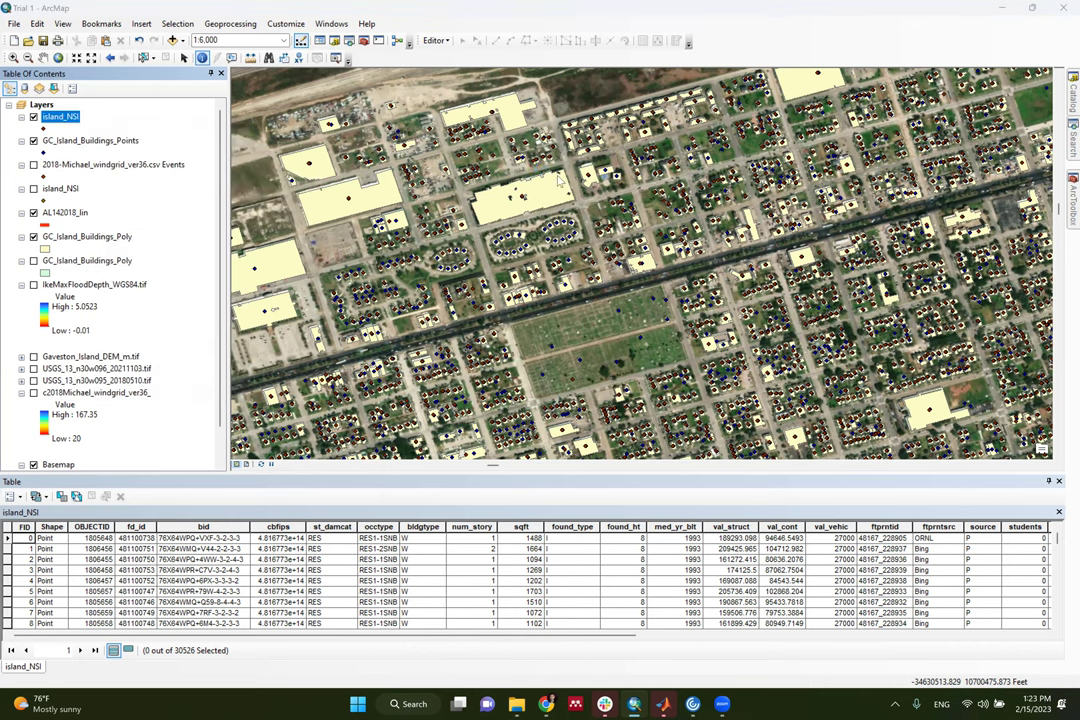
click(563, 213)
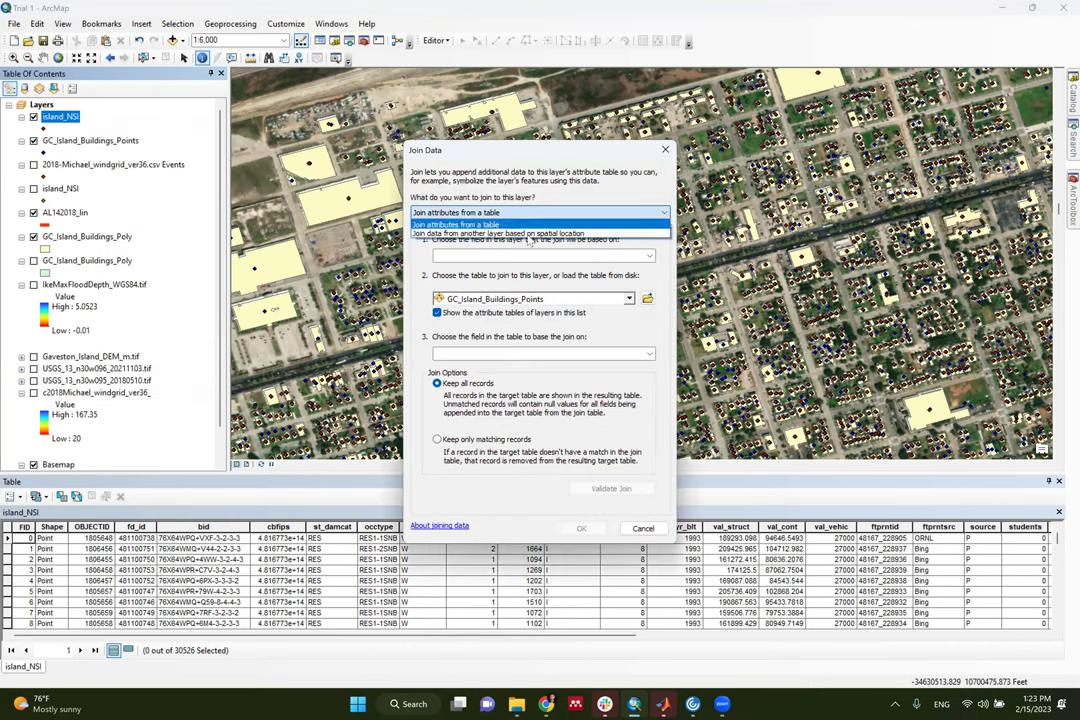
click(470, 223)
click(585, 259)
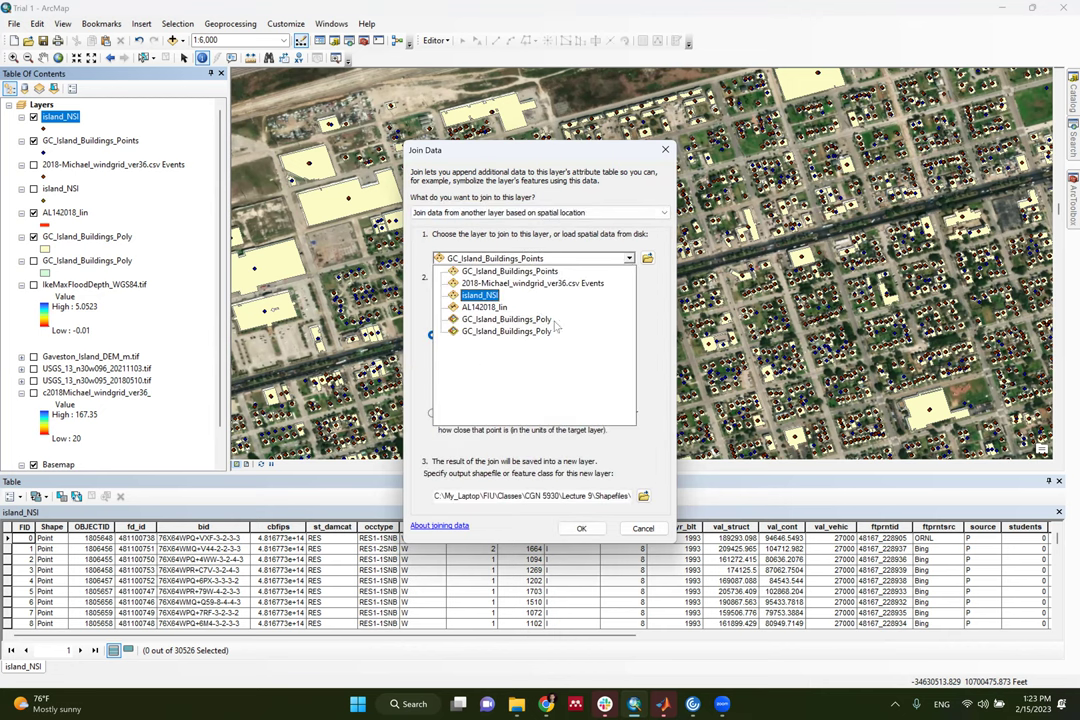
click(530, 272)
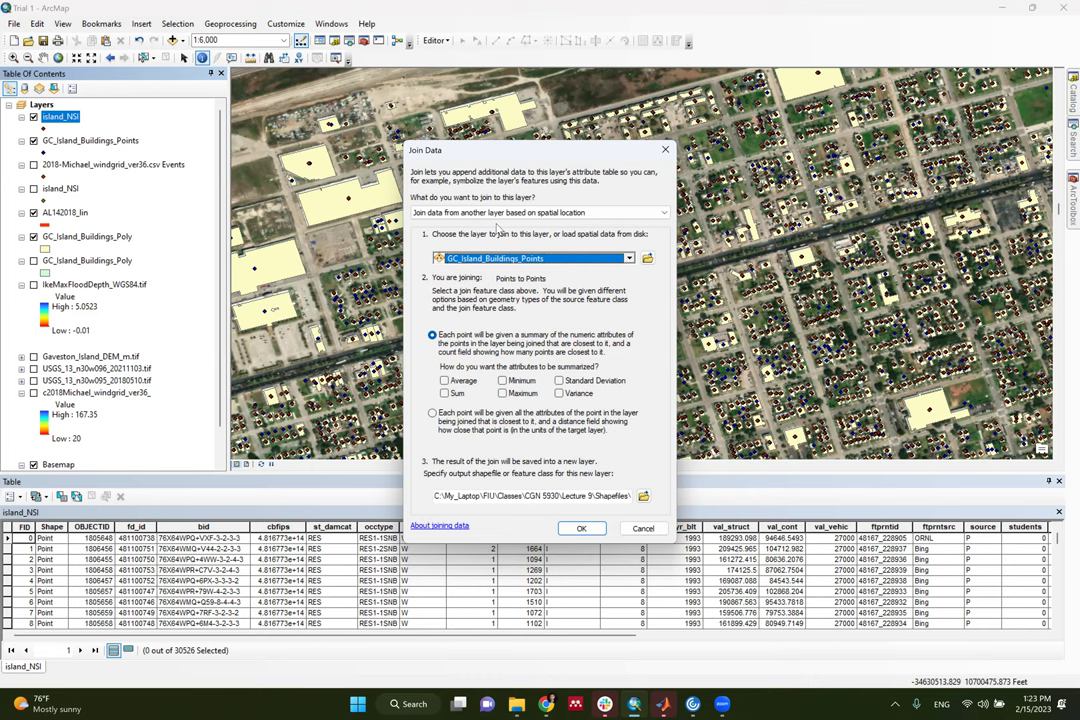
key(Escape)
Set up a spatial join of island_NSI to the visible GC_Island_Buildings_Poly layer, giving each polygon all attributes of its closest point
click(95, 212)
right_click(105, 237)
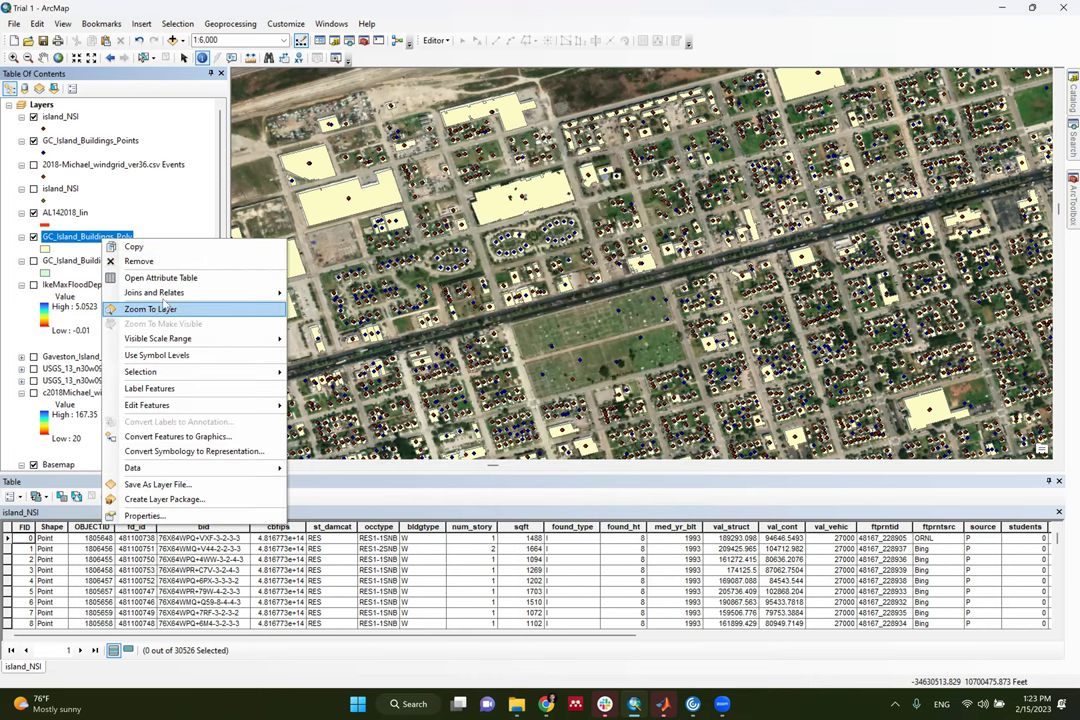
mouse_move(270, 292)
click(326, 294)
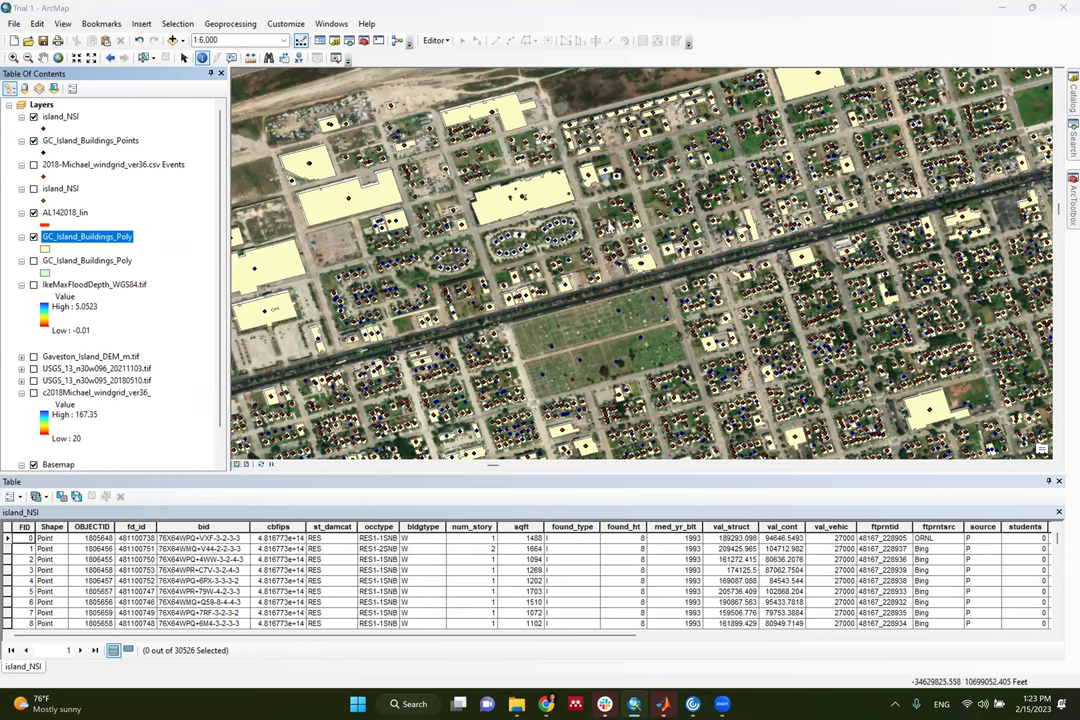
click(610, 215)
click(560, 237)
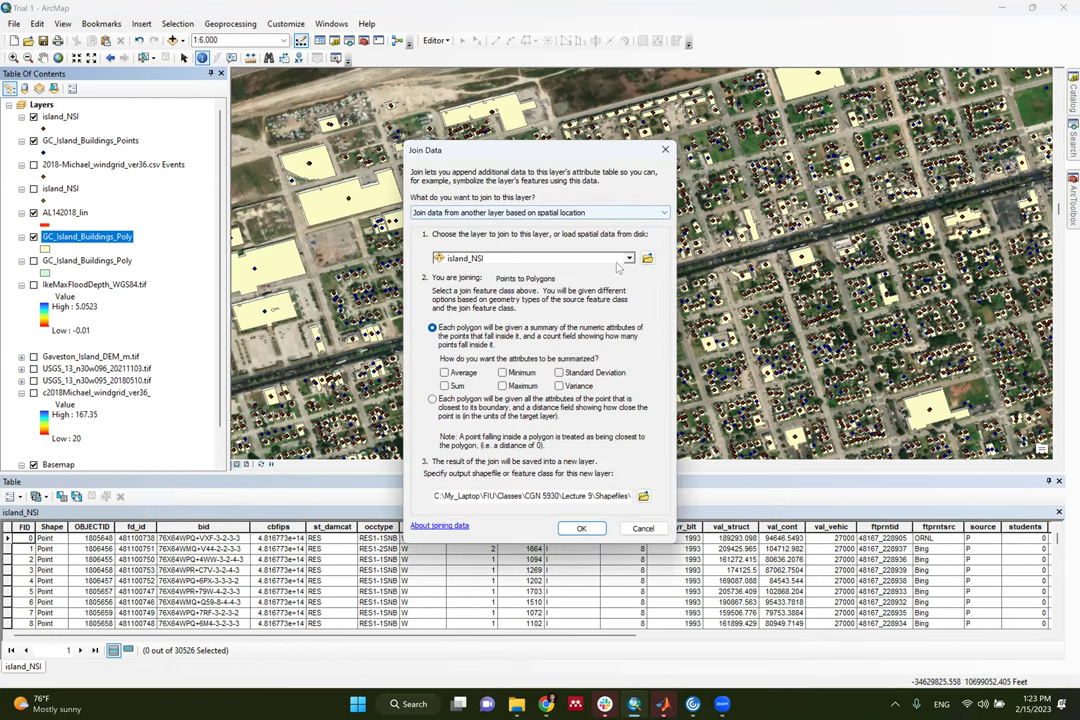
click(629, 258)
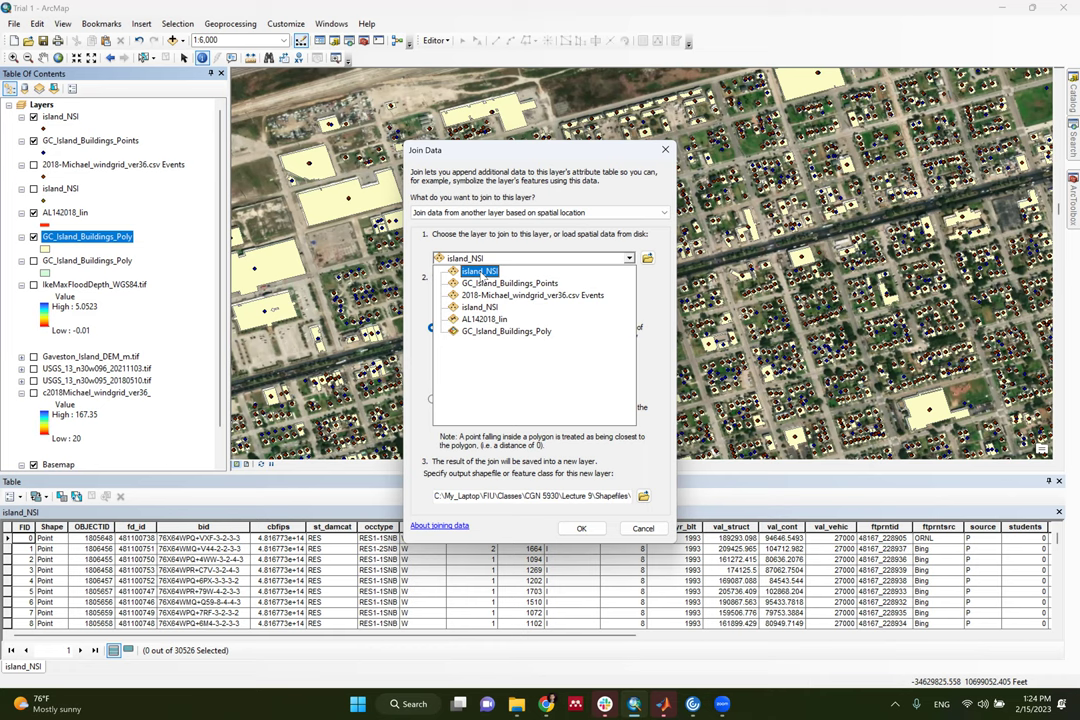
click(478, 274)
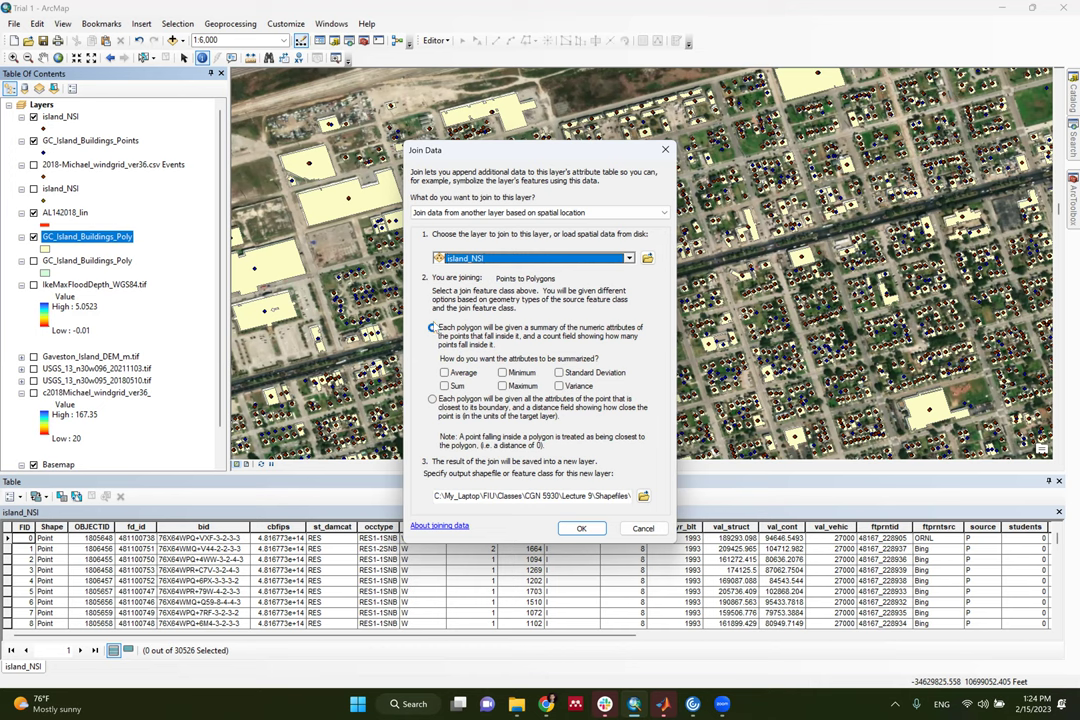
click(433, 401)
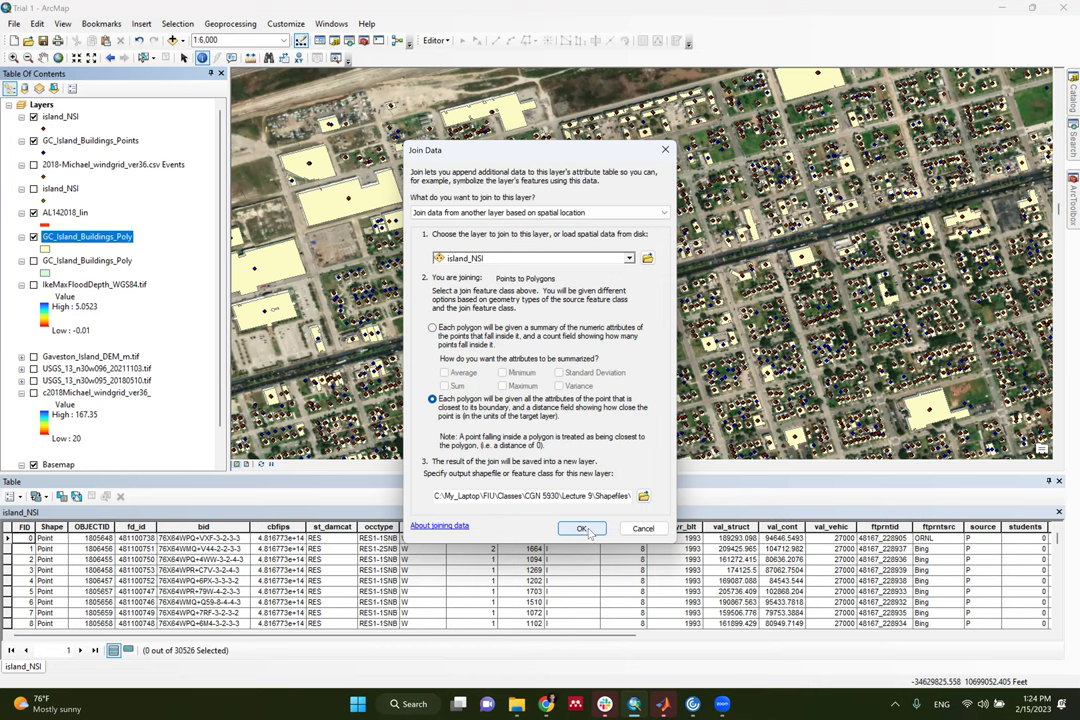
Name the join's output shapefile NSI_merged in the Lecture 9 Shapefiles folder and run the spatial join
mouse_move(598, 497)
mouse_down()
mouse_move(621, 498)
mouse_move(577, 495)
mouse_up()
click(621, 498)
text(NS)
text(I_merged.sh)
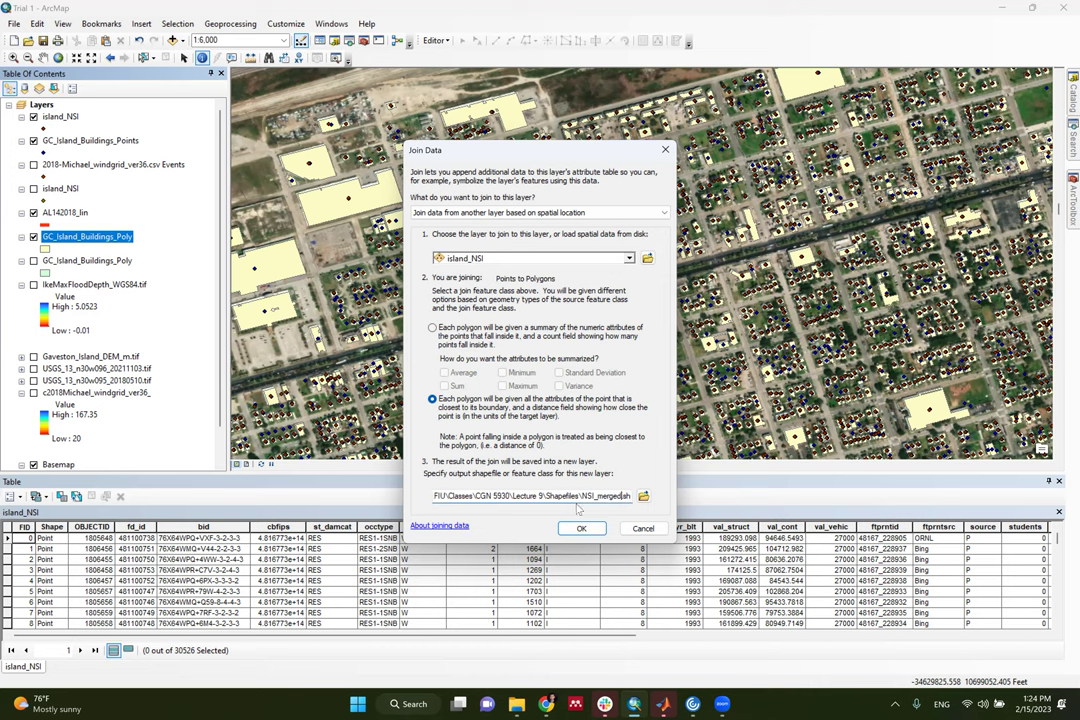
click(582, 529)
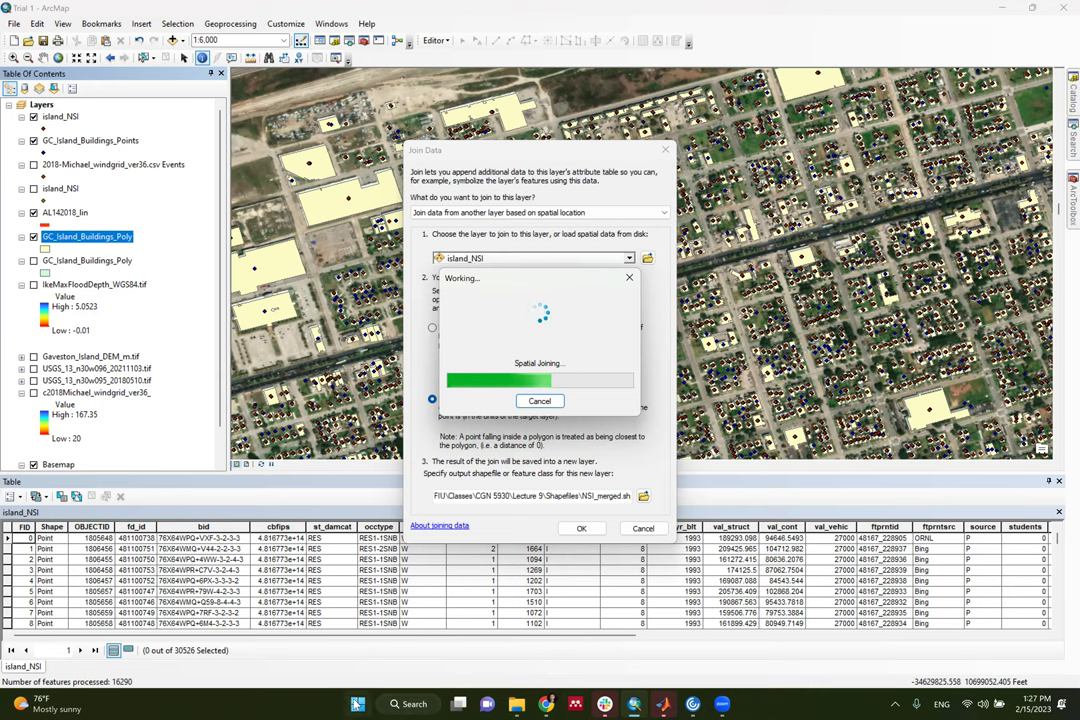
key(super)
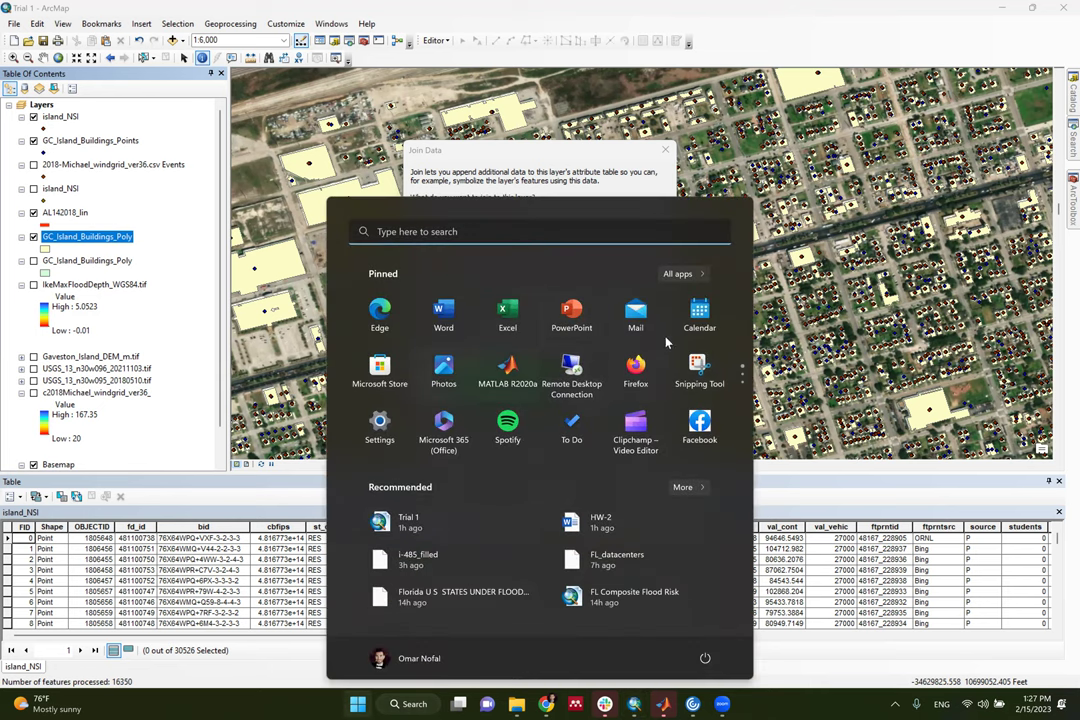
scroll(512, 322, down, 1)
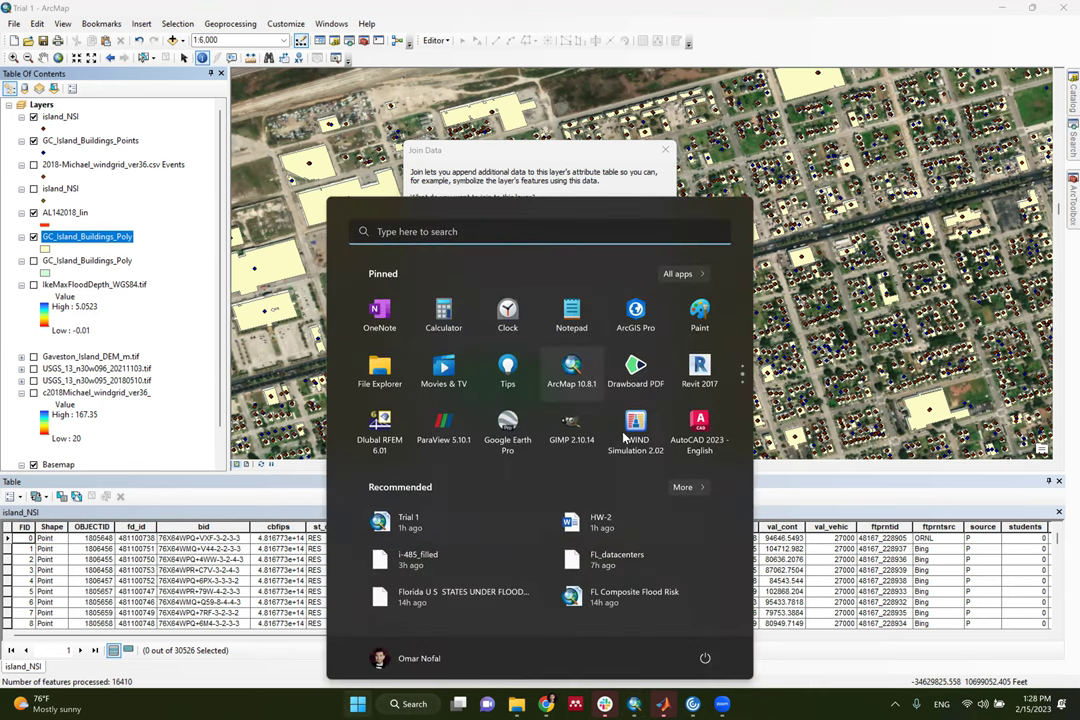
click(637, 706)
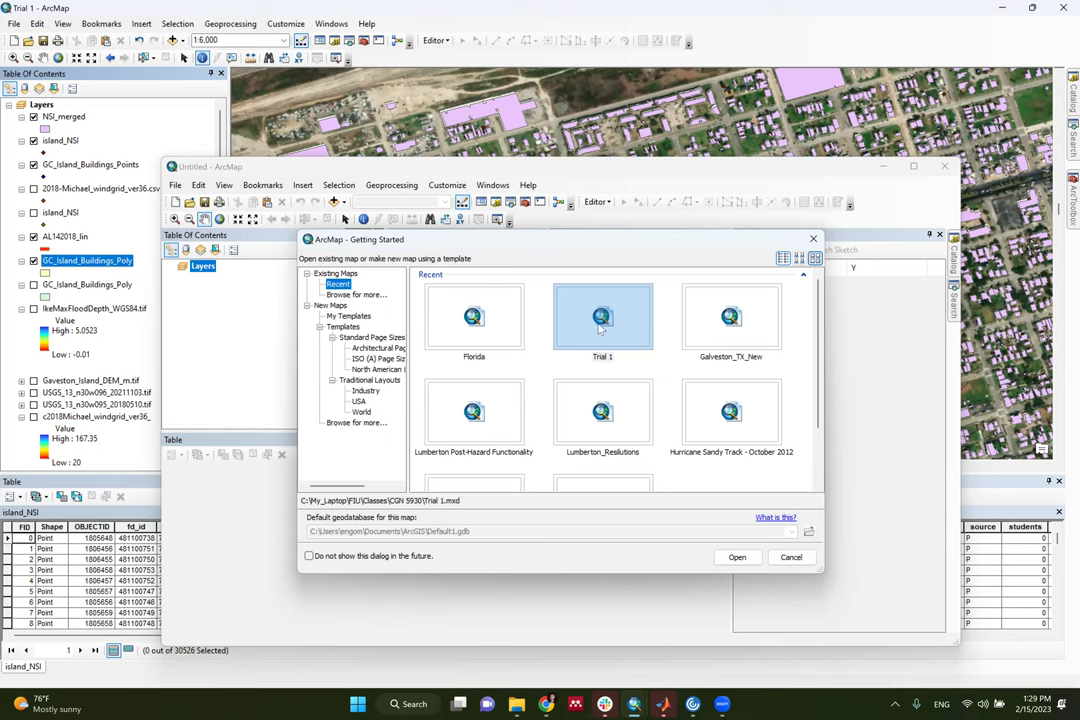
click(813, 238)
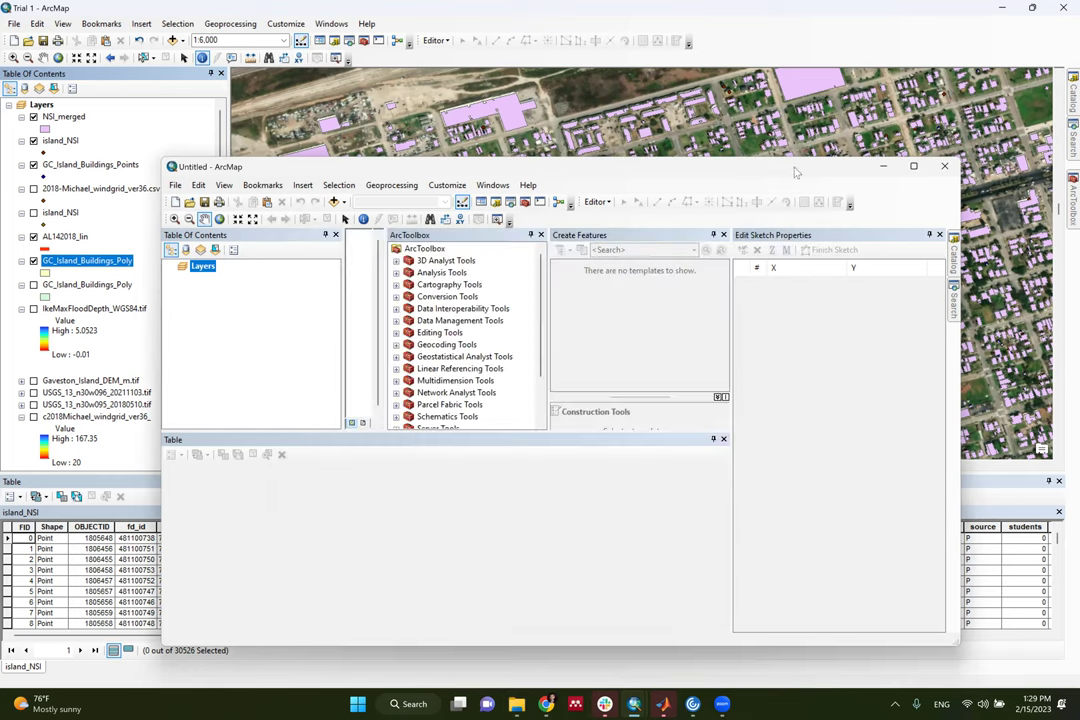
drag(700, 166, 697, 141)
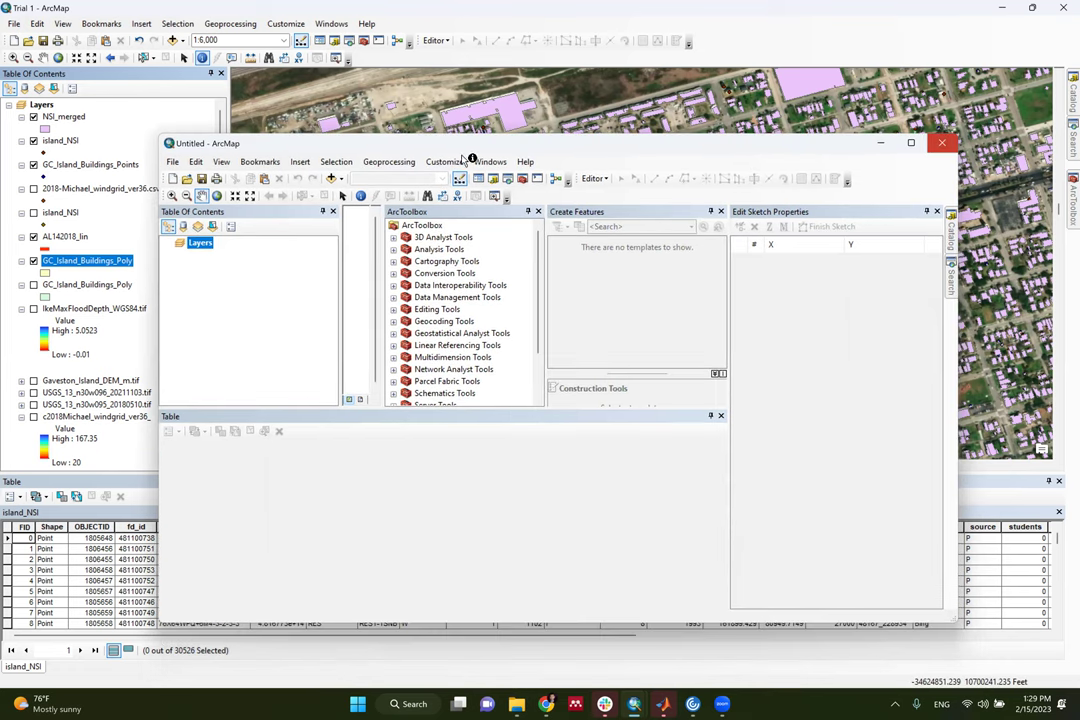
click(941, 140)
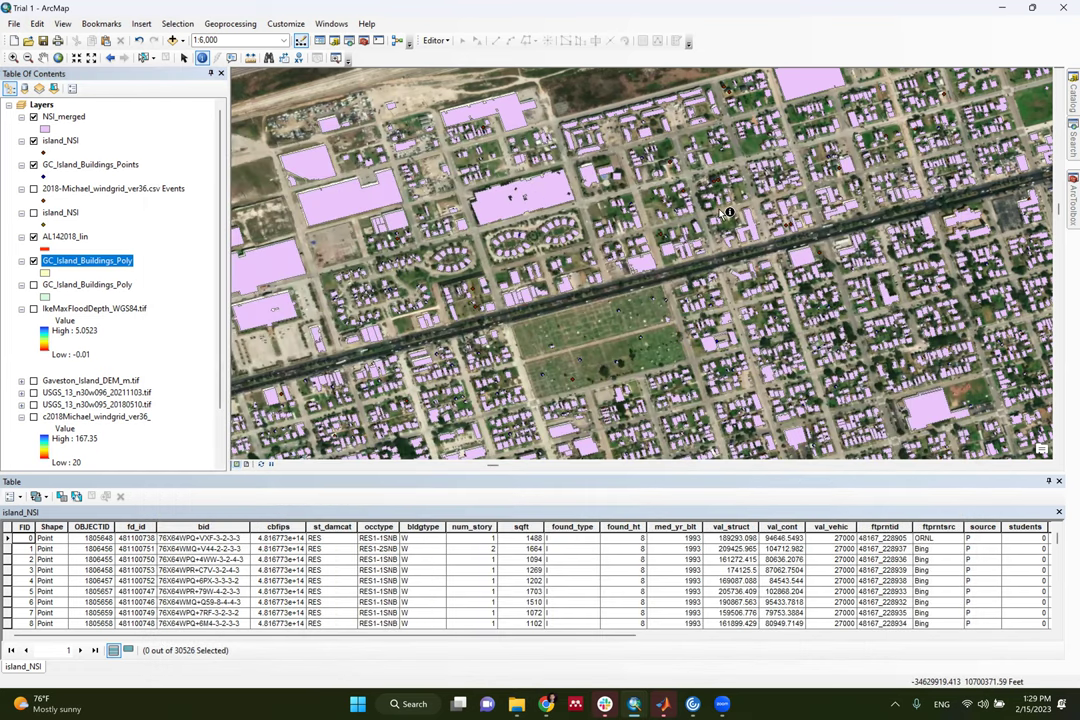
Open the NSI_merged attribute table and examine the joined island_NSI fields from FID_2 through Distance
right_click(70, 118)
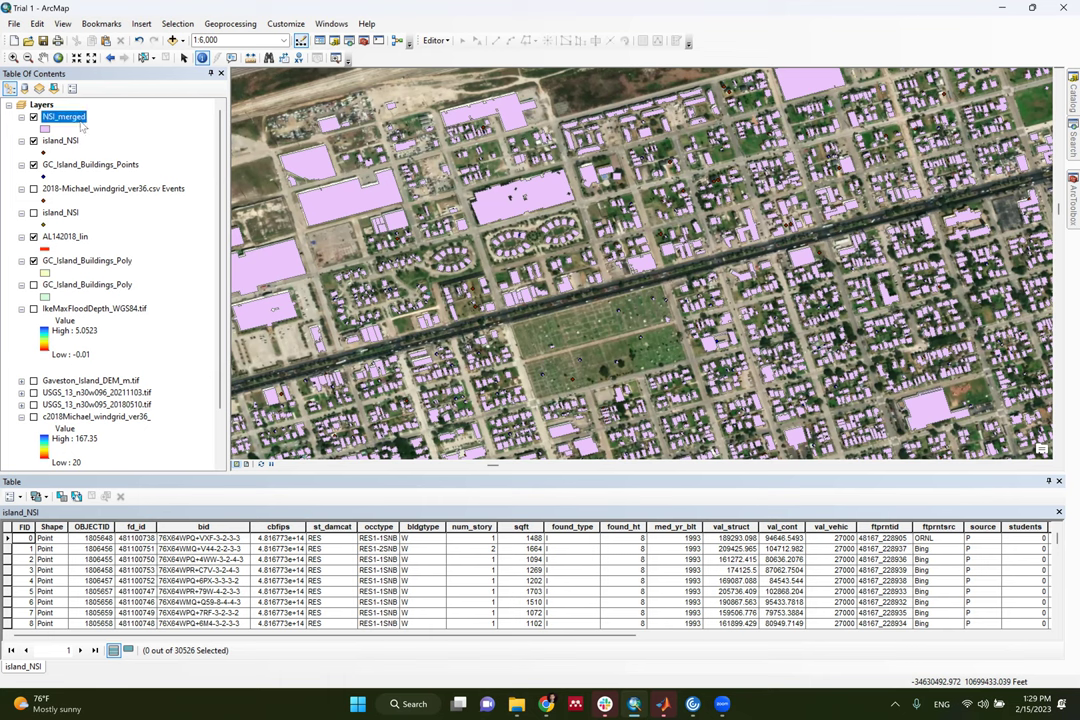
click(113, 161)
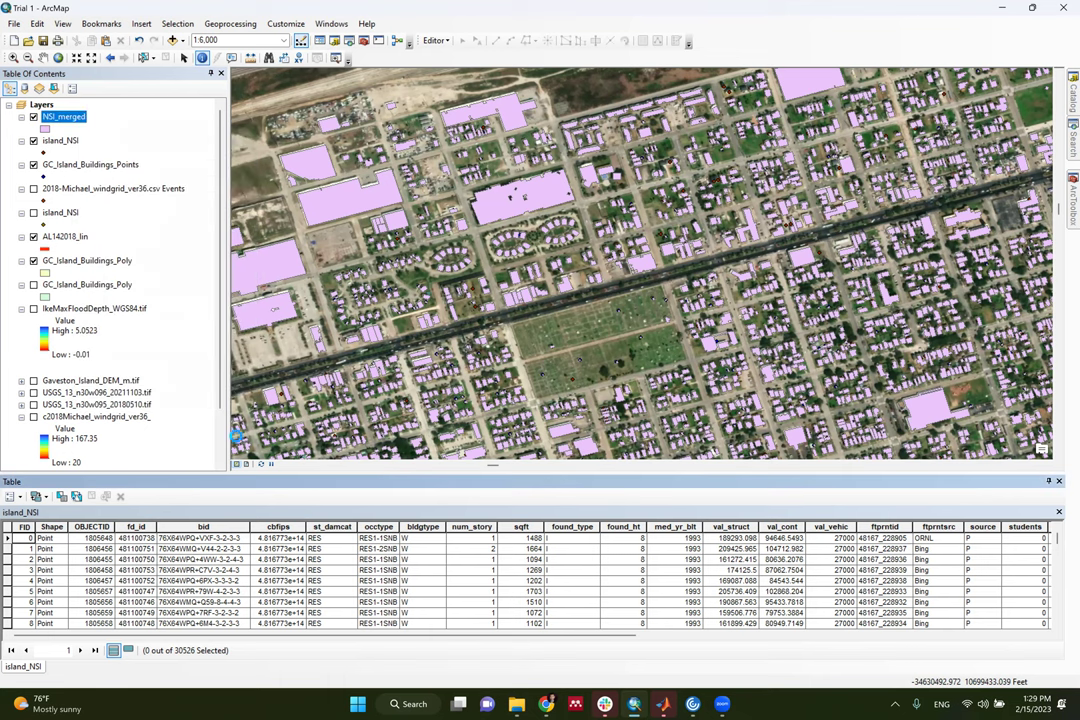
drag(190, 640, 458, 638)
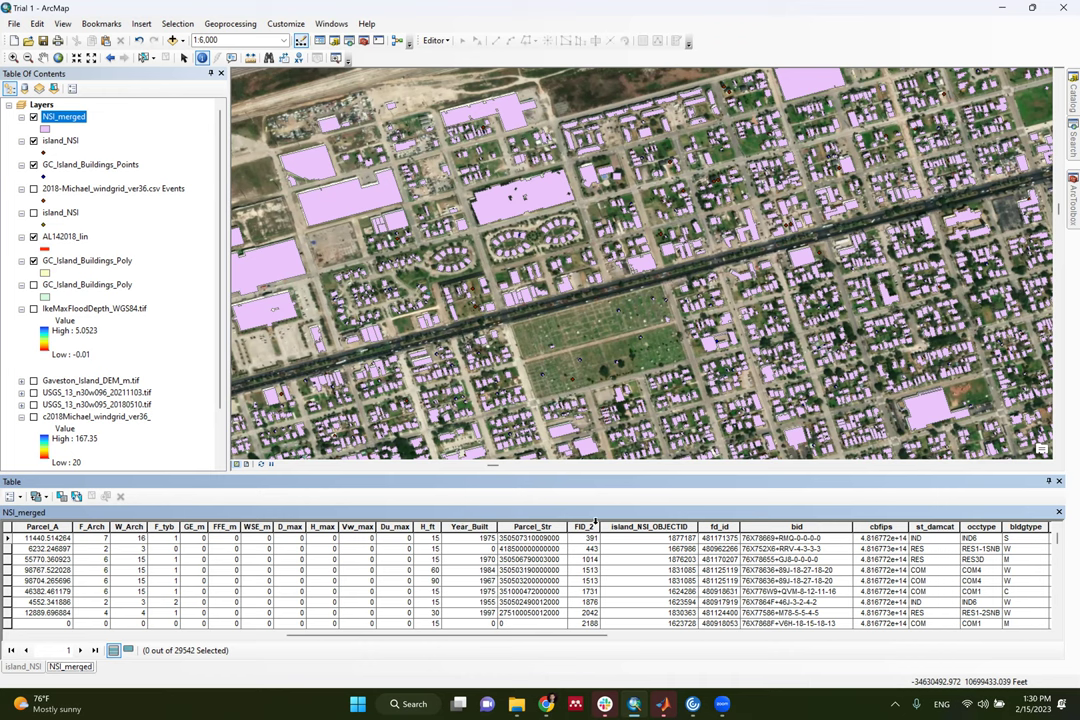
click(586, 526)
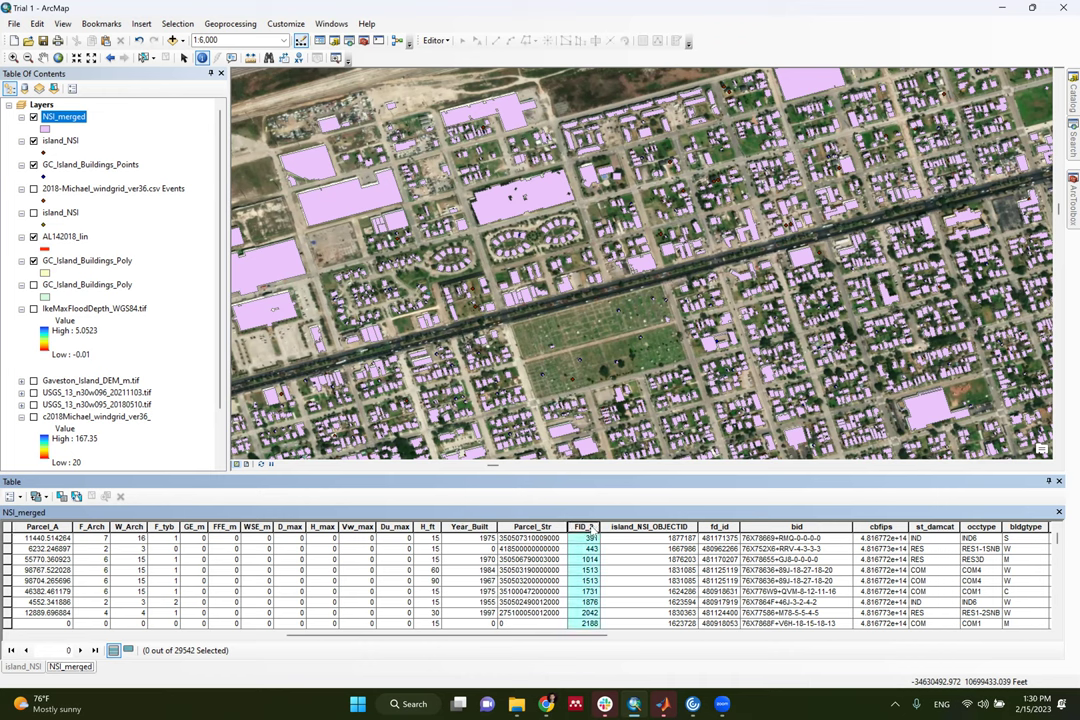
drag(498, 636, 590, 638)
drag(470, 636, 850, 628)
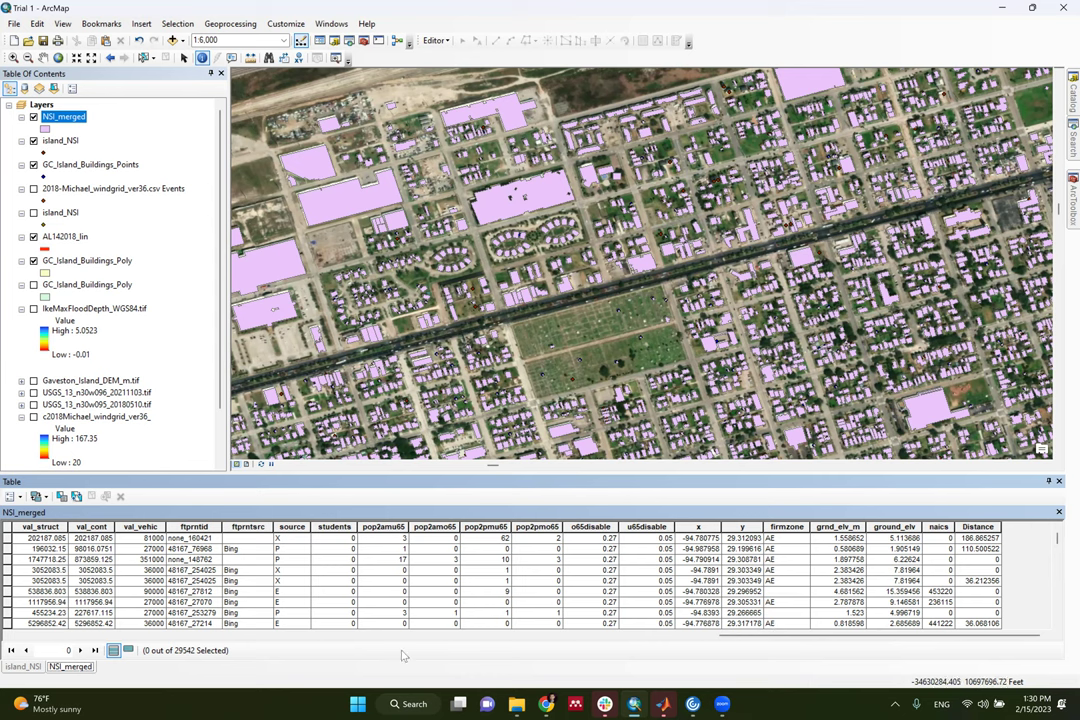
Switch to File Explorer, go up to the Lecture 9 folder, and open the 2018-Michael_windgrid_ver36 CSV file in Excel
mouse_move(522, 704)
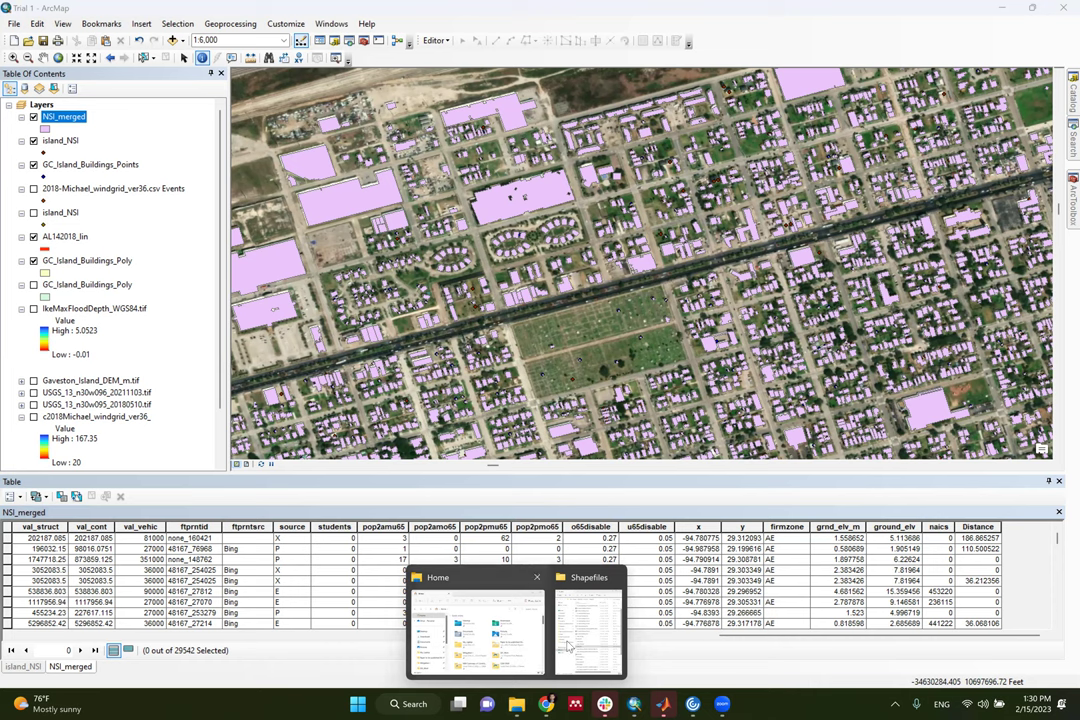
click(589, 620)
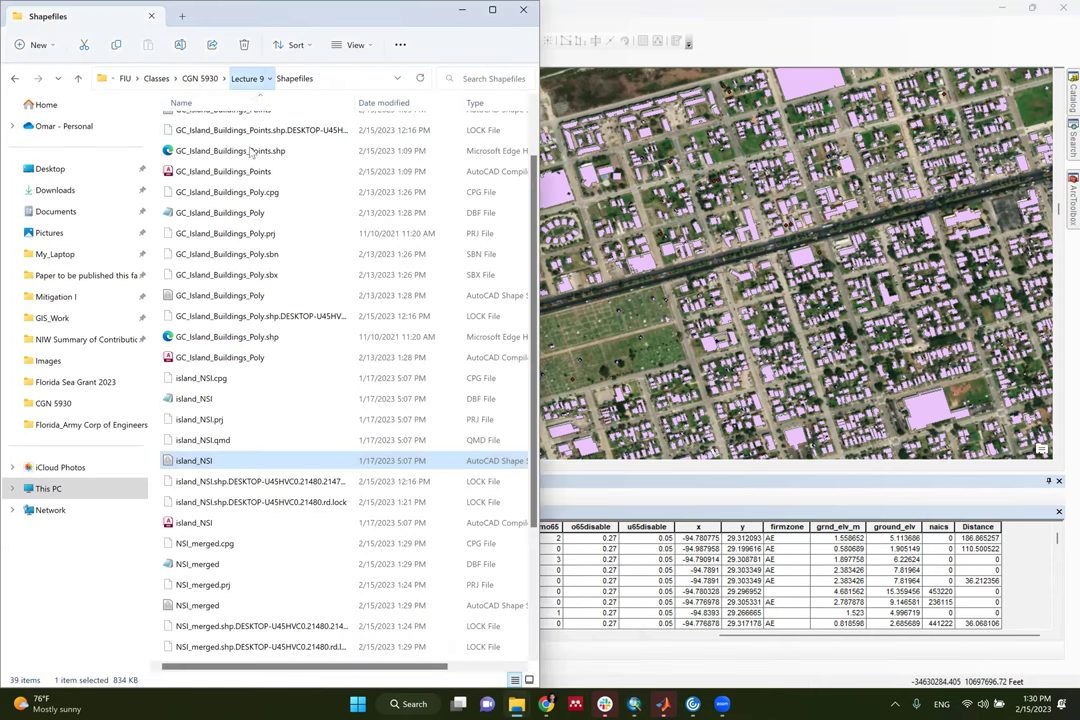
click(248, 78)
drag(267, 22, 212, 3)
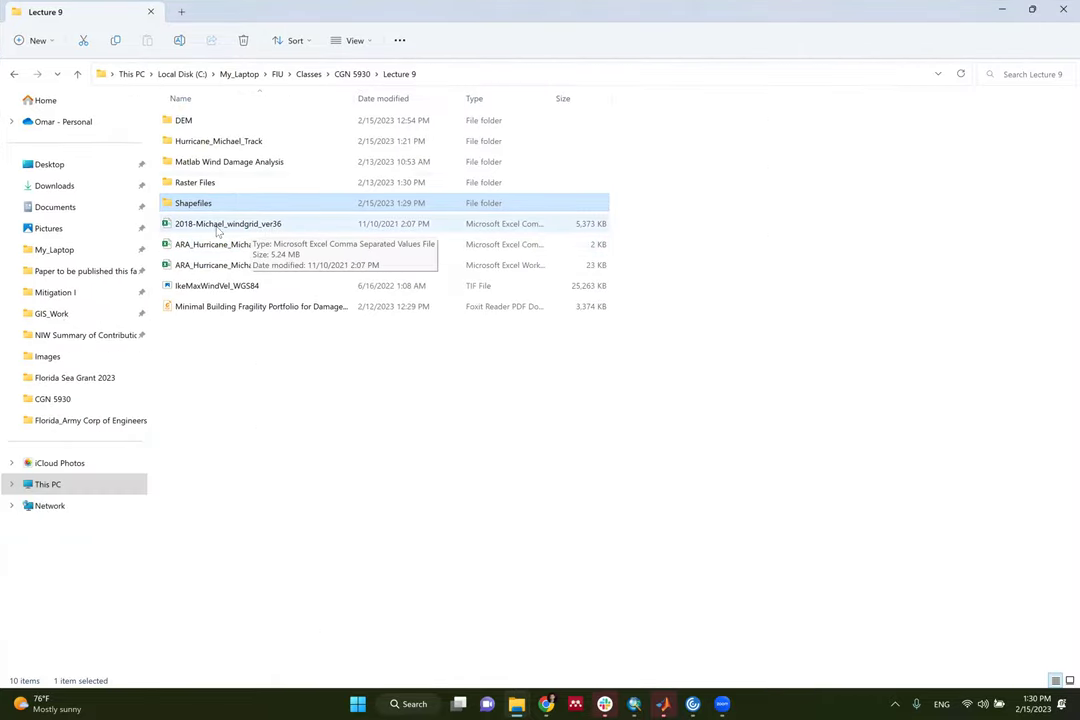
click(409, 433)
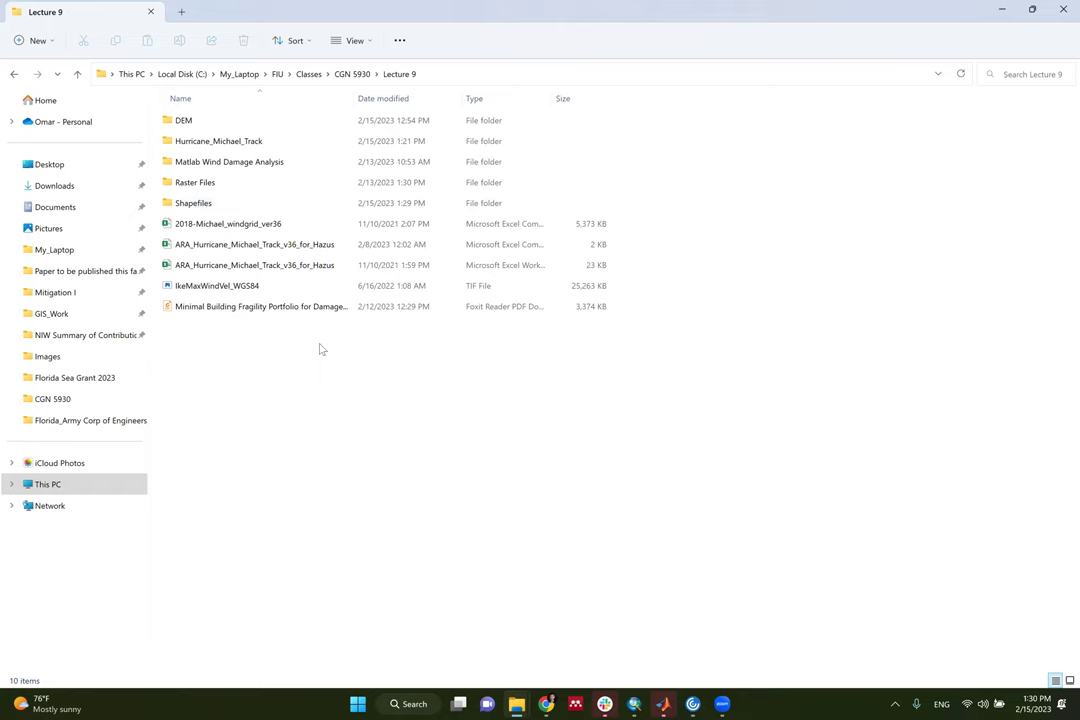
double_click(243, 226)
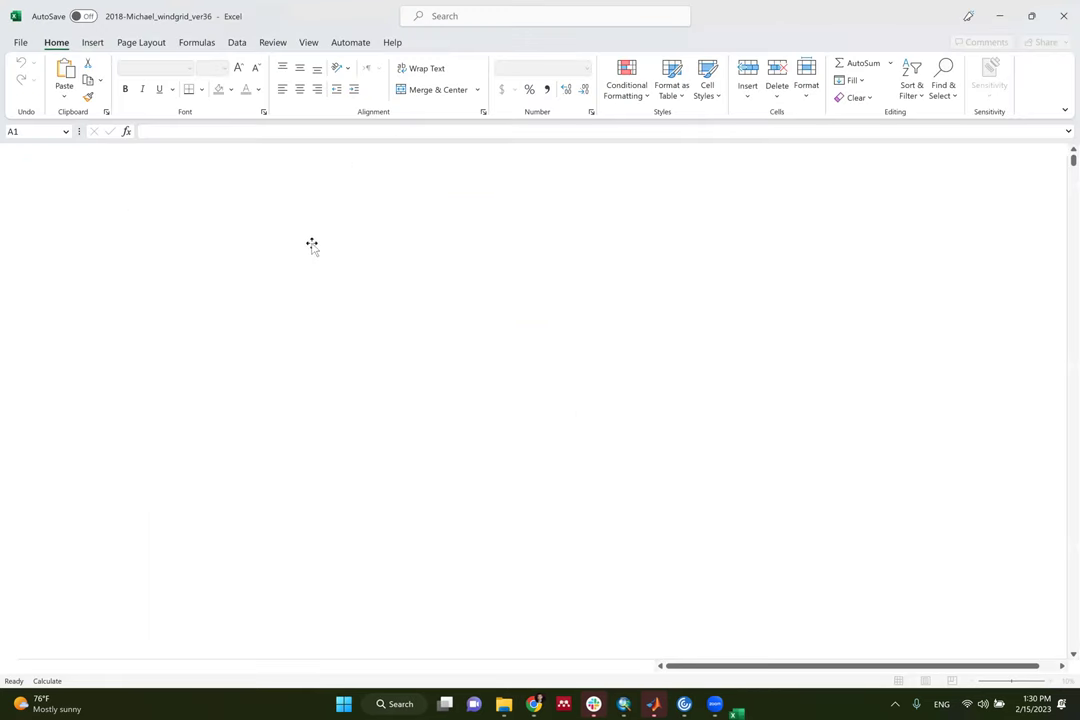
click(312, 238)
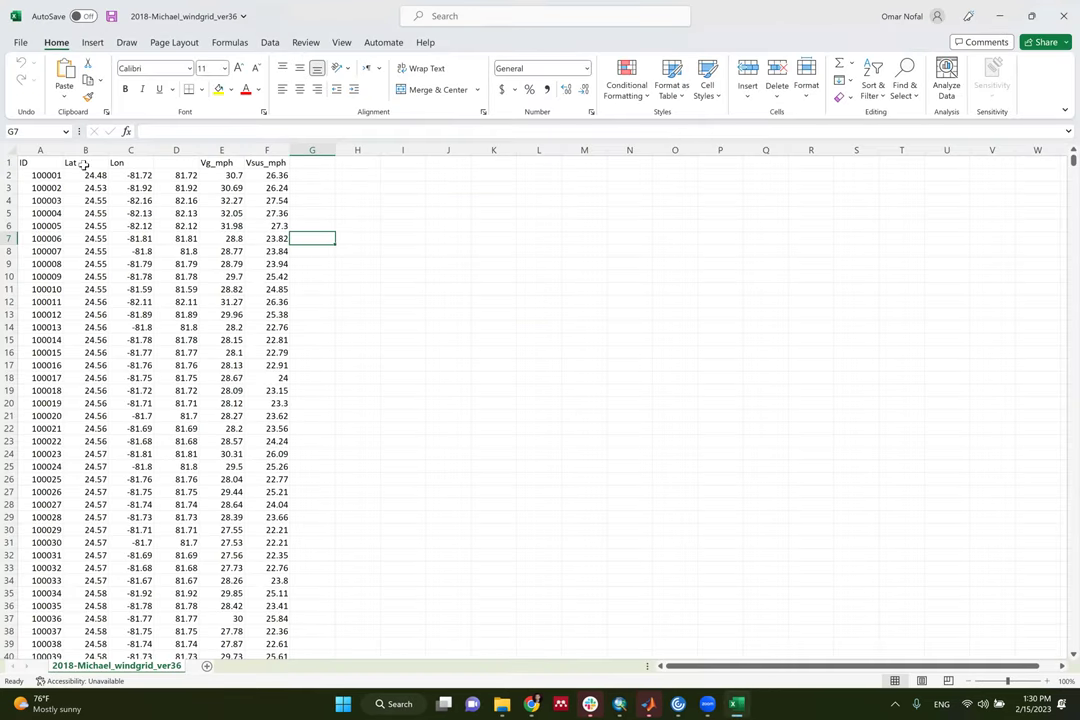
Examine the wind grid's Lat and Lon coordinates and its Vg_mph and Vsus_mph wind speed columns
click(622, 226)
click(98, 175)
click(140, 177)
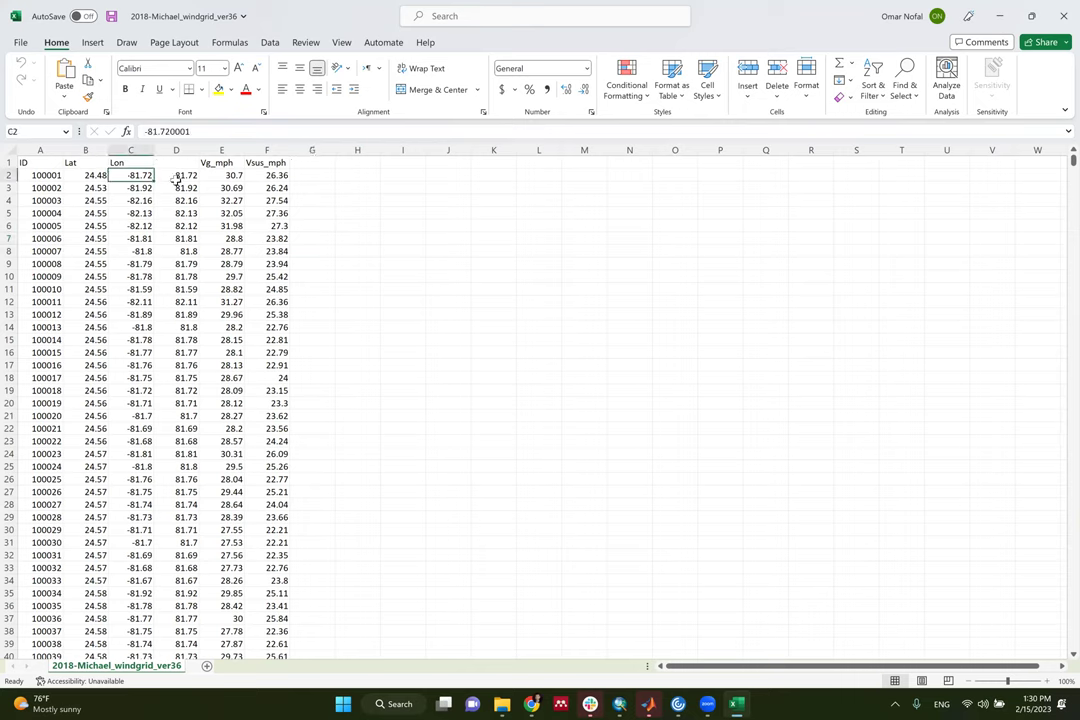
click(221, 150)
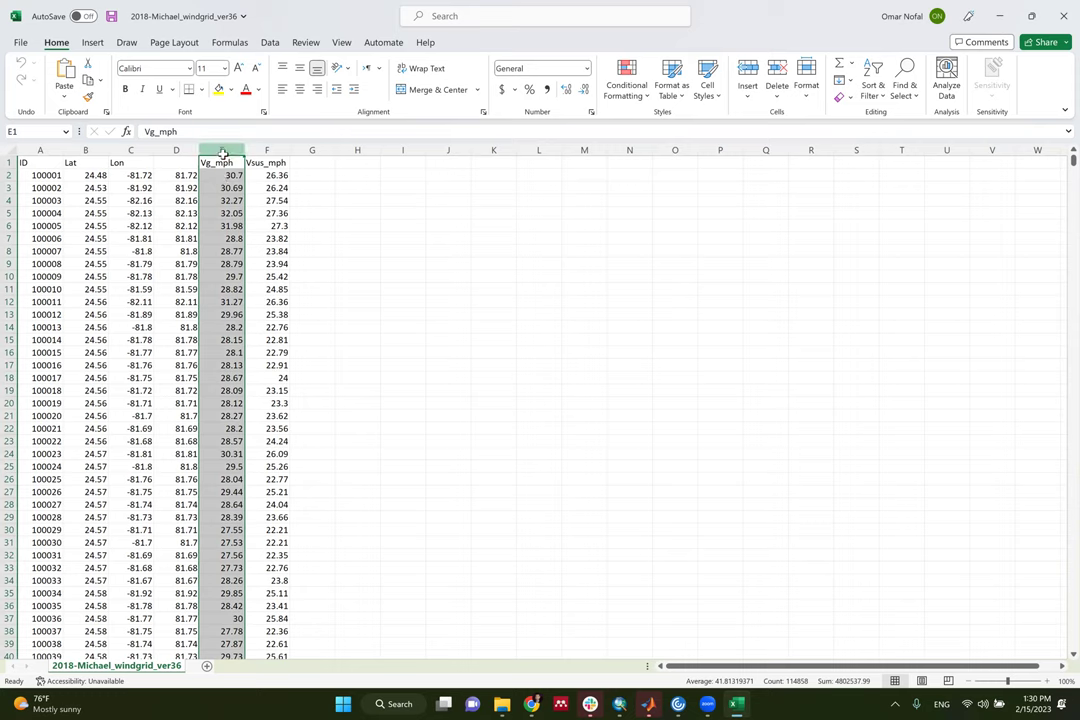
click(268, 149)
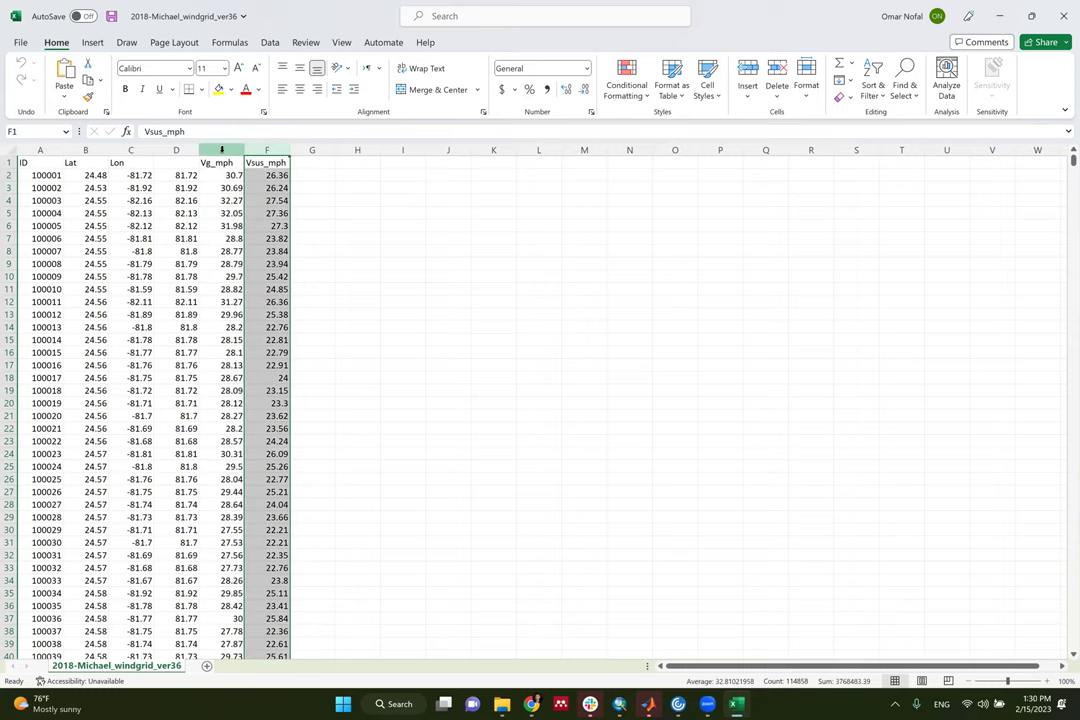
Switch to ArcMap and load 2018-Michael_windgrid_ver36.csv from the Lecture 9 folder as the Add XY Data table
click(221, 151)
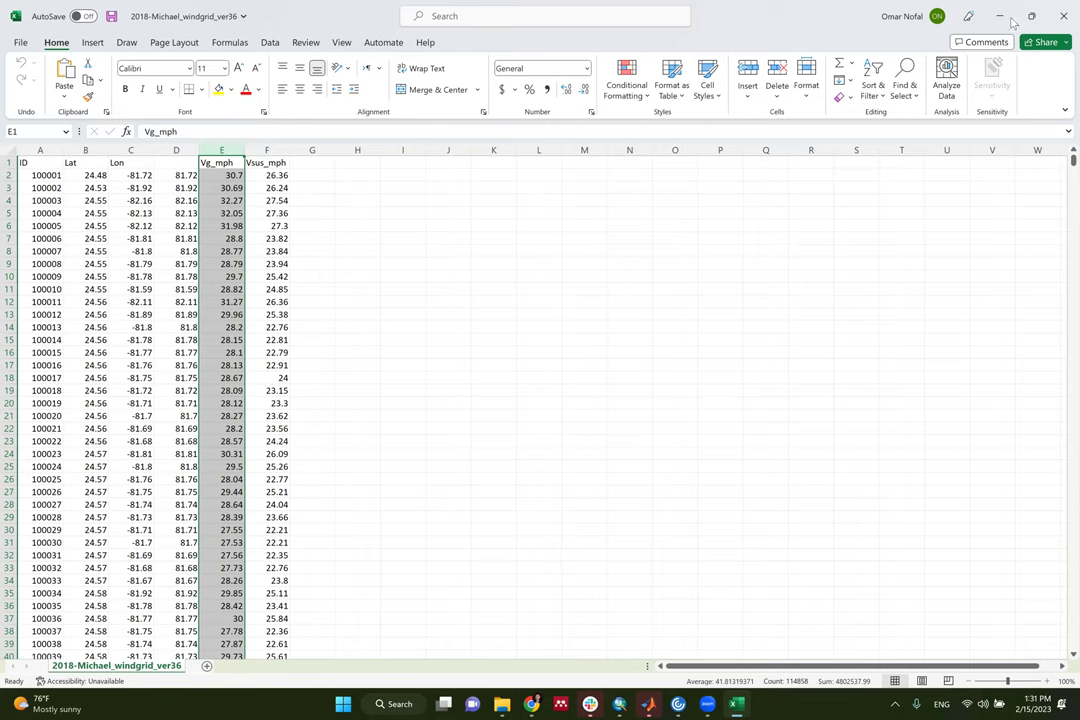
click(737, 704)
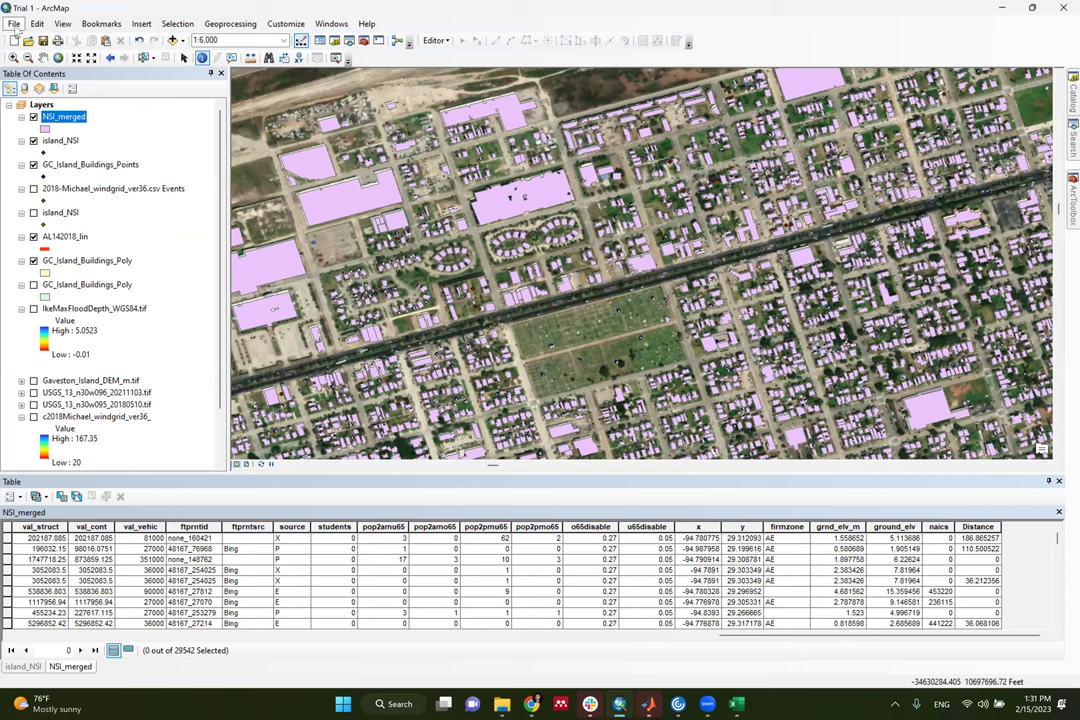
click(14, 23)
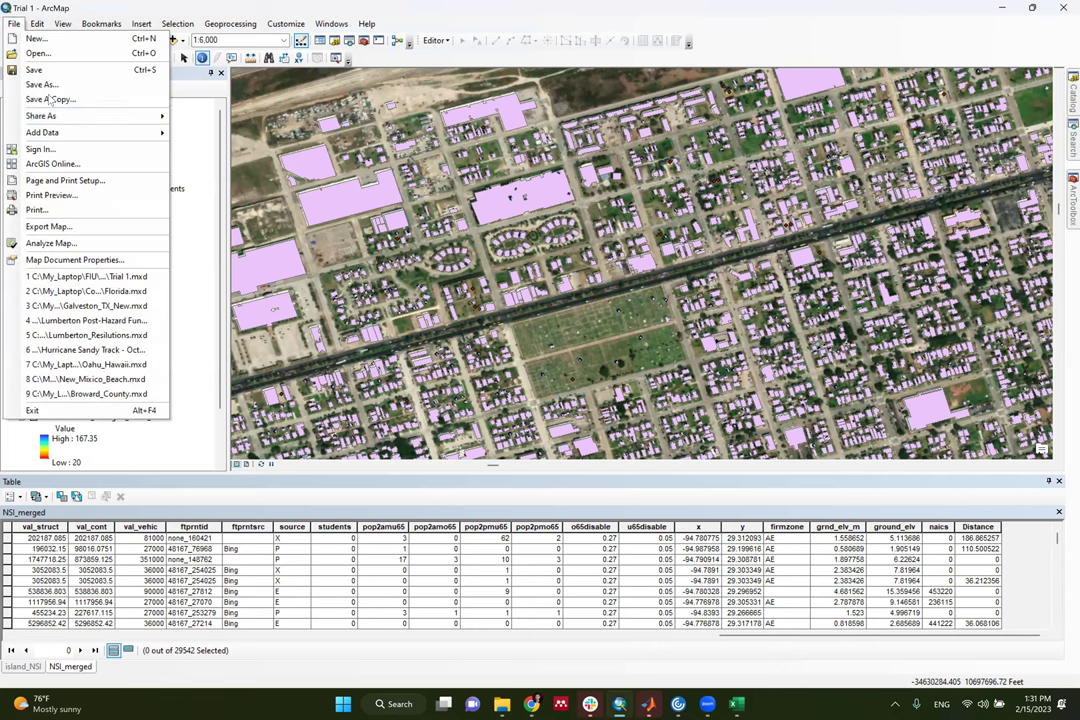
mouse_move(118, 132)
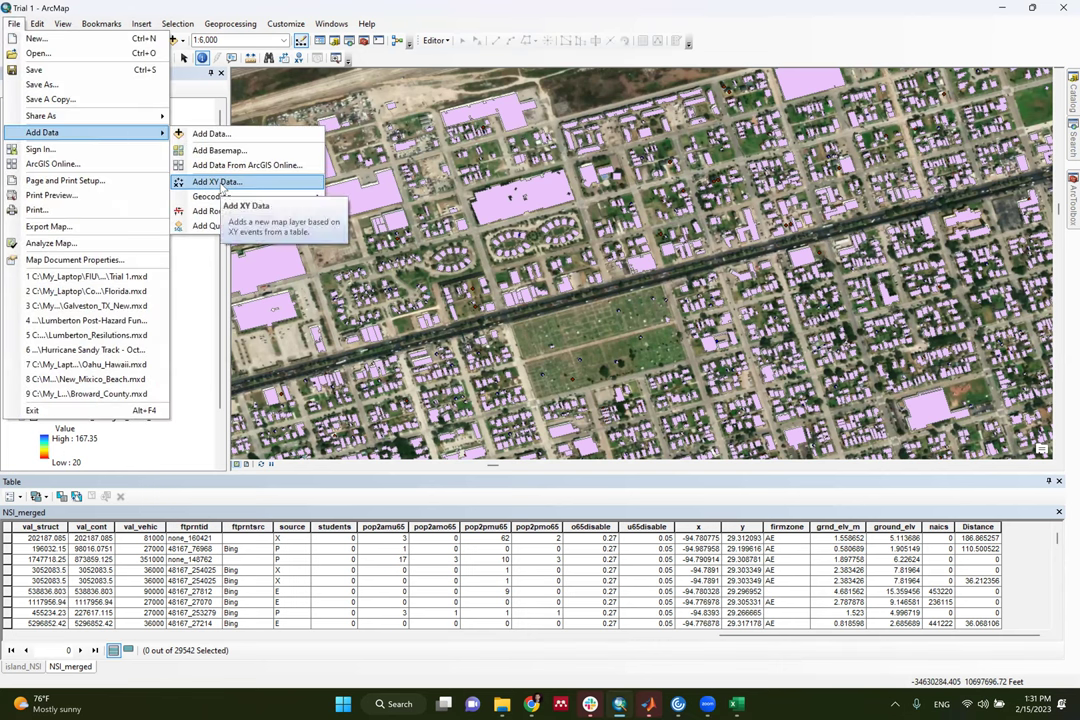
click(221, 183)
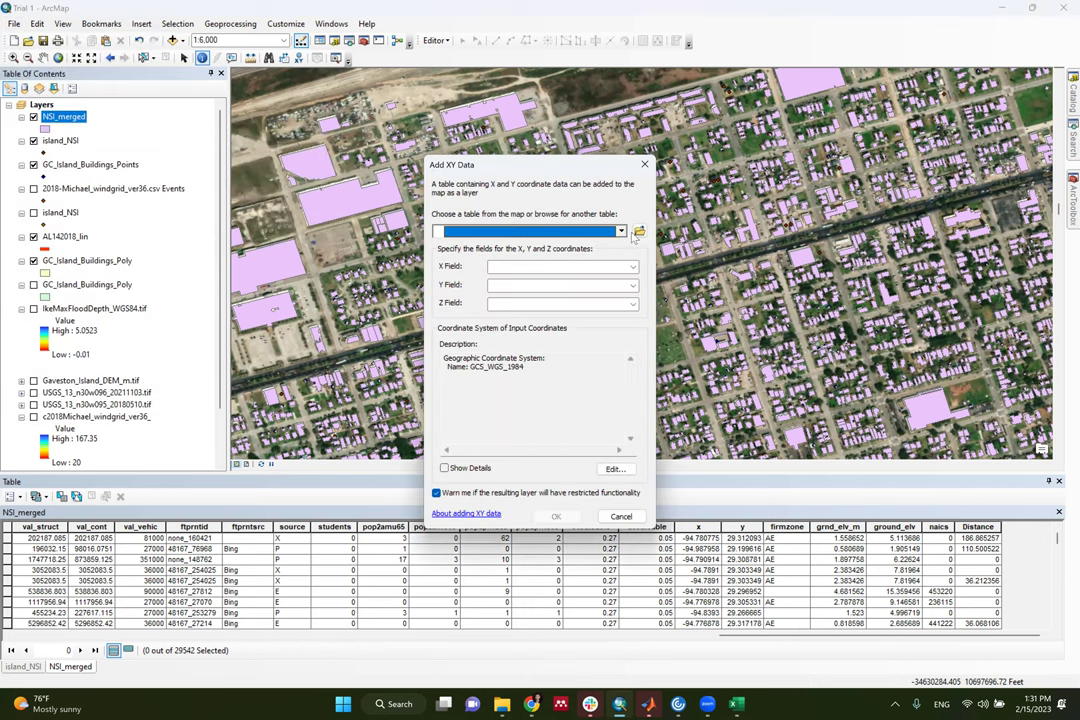
click(639, 230)
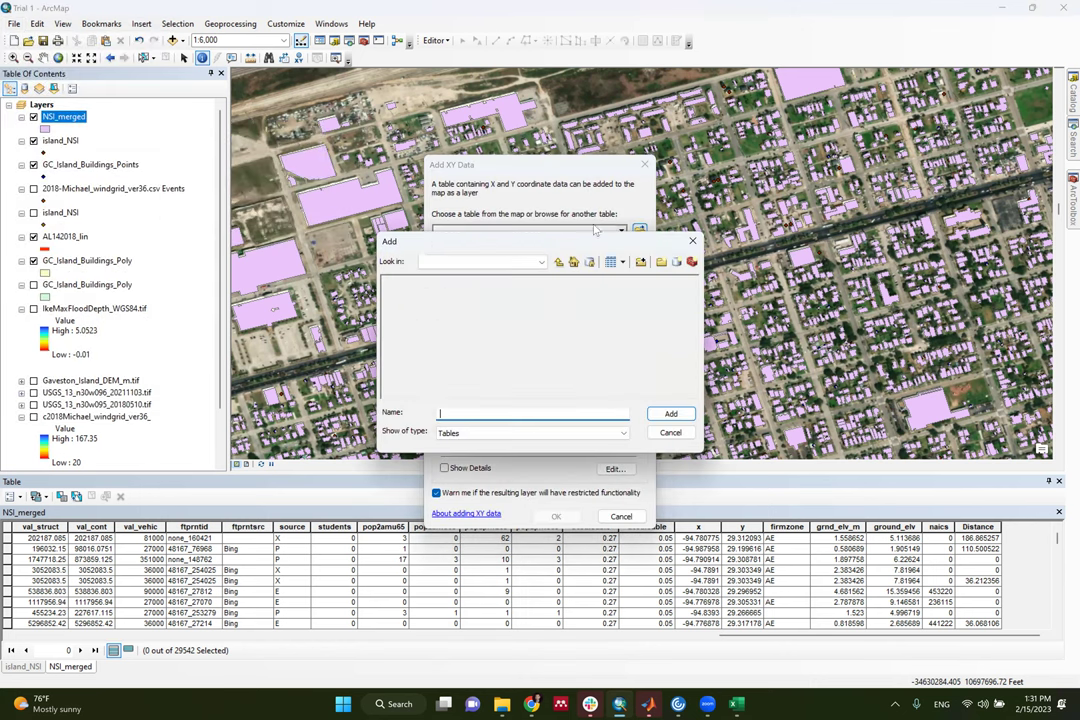
click(560, 264)
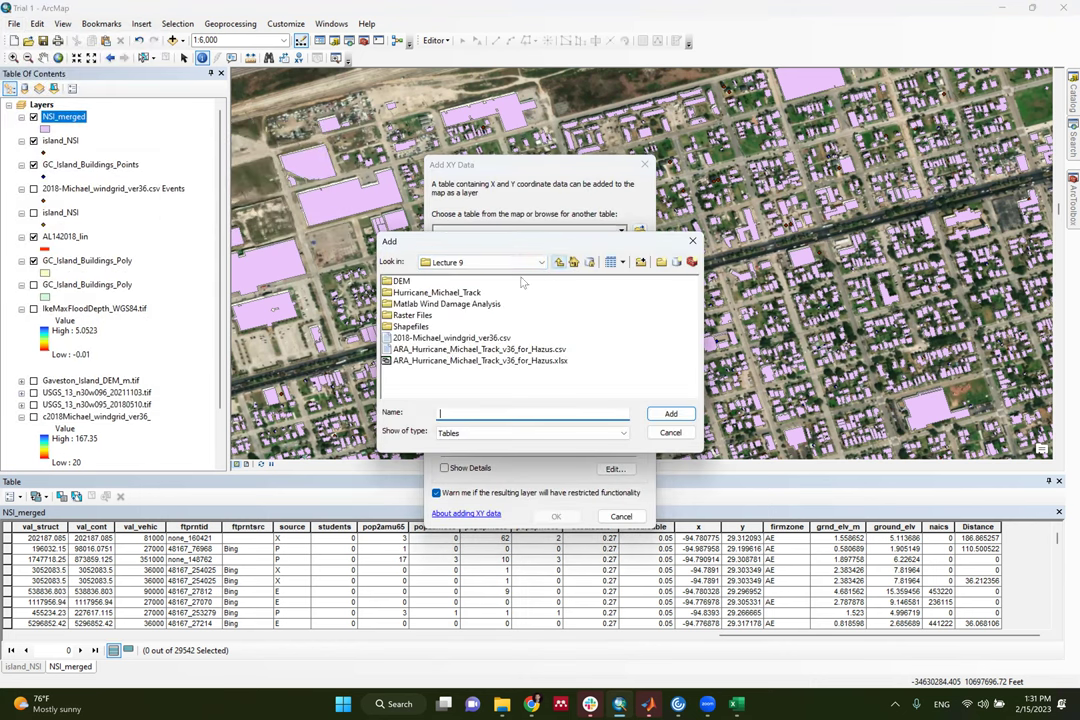
click(455, 338)
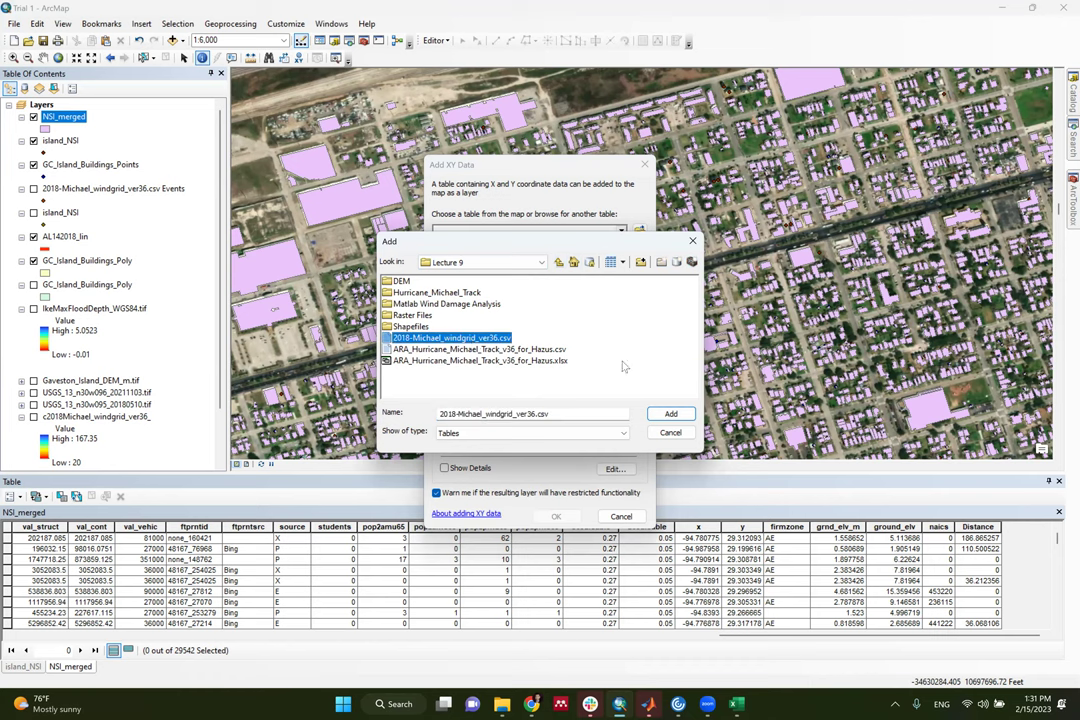
click(565, 362)
key(Return)
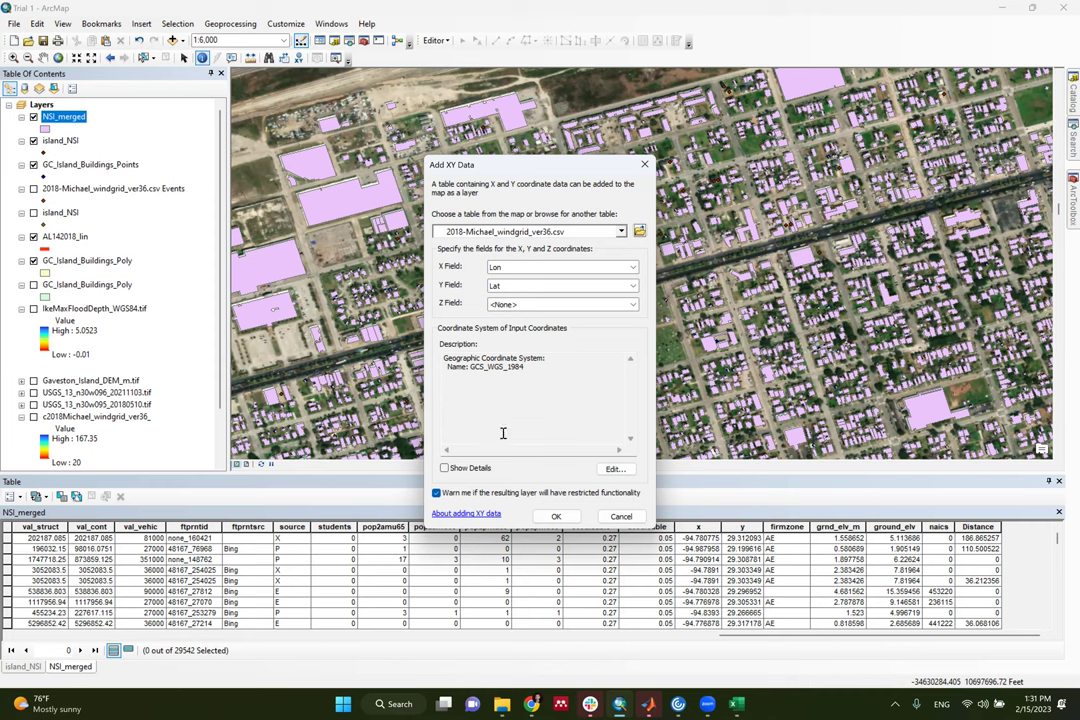
Check the Lon column in the Excel wind grid, and add the XY layer in ArcMap with Lon as X and Lat as Y
click(517, 270)
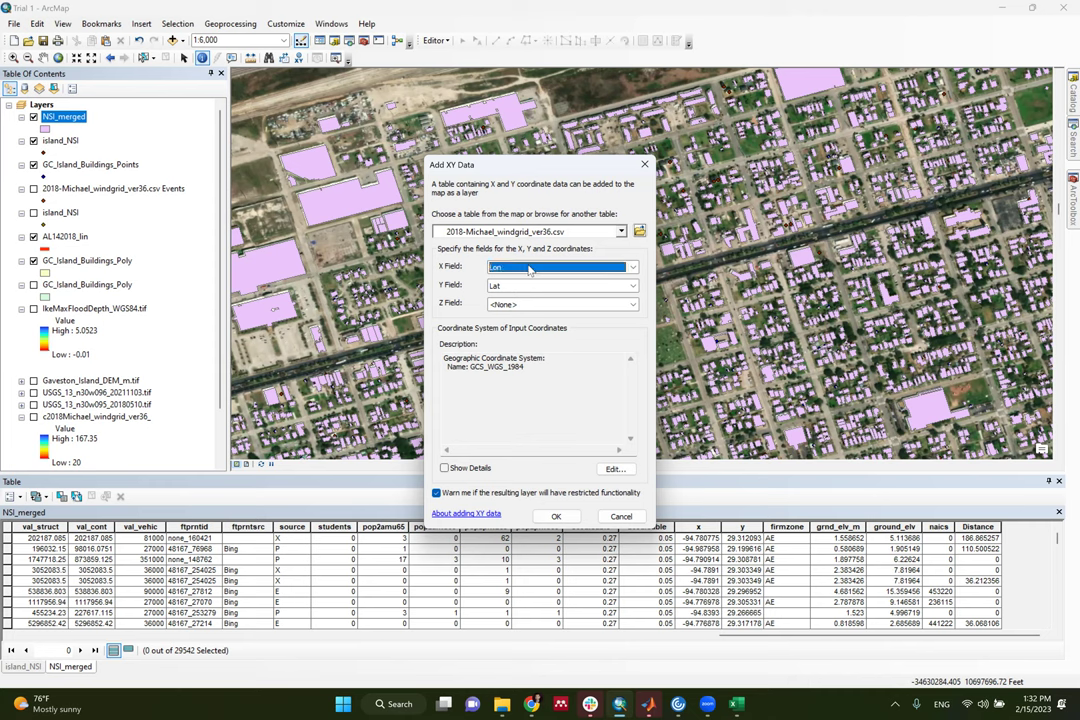
click(745, 704)
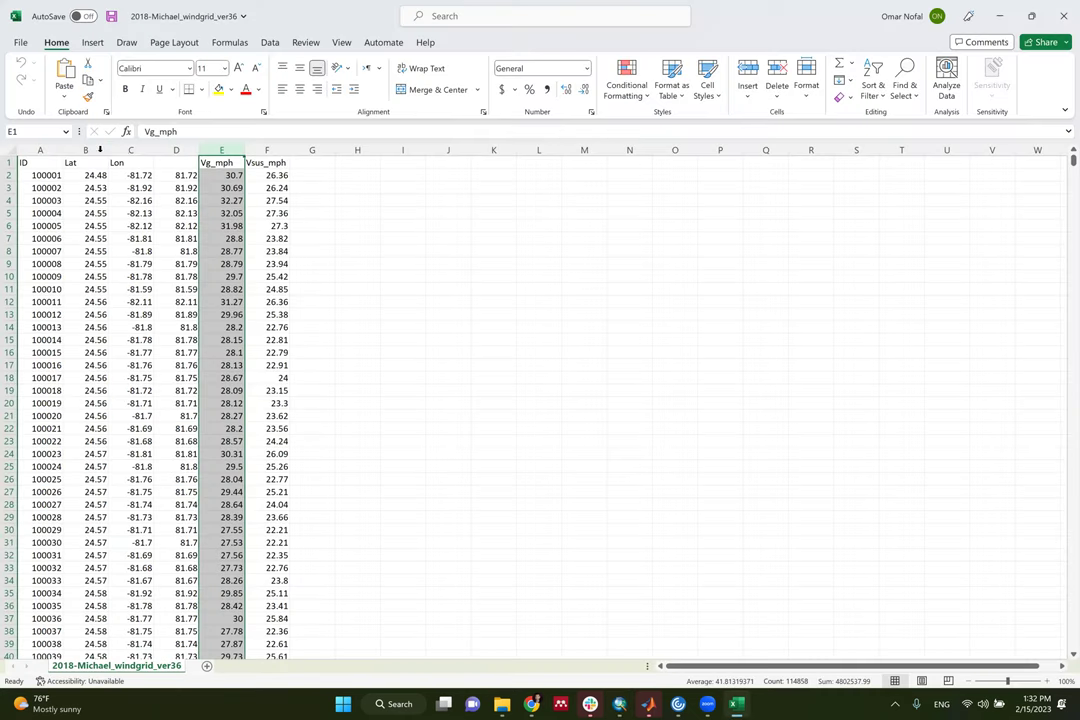
click(124, 150)
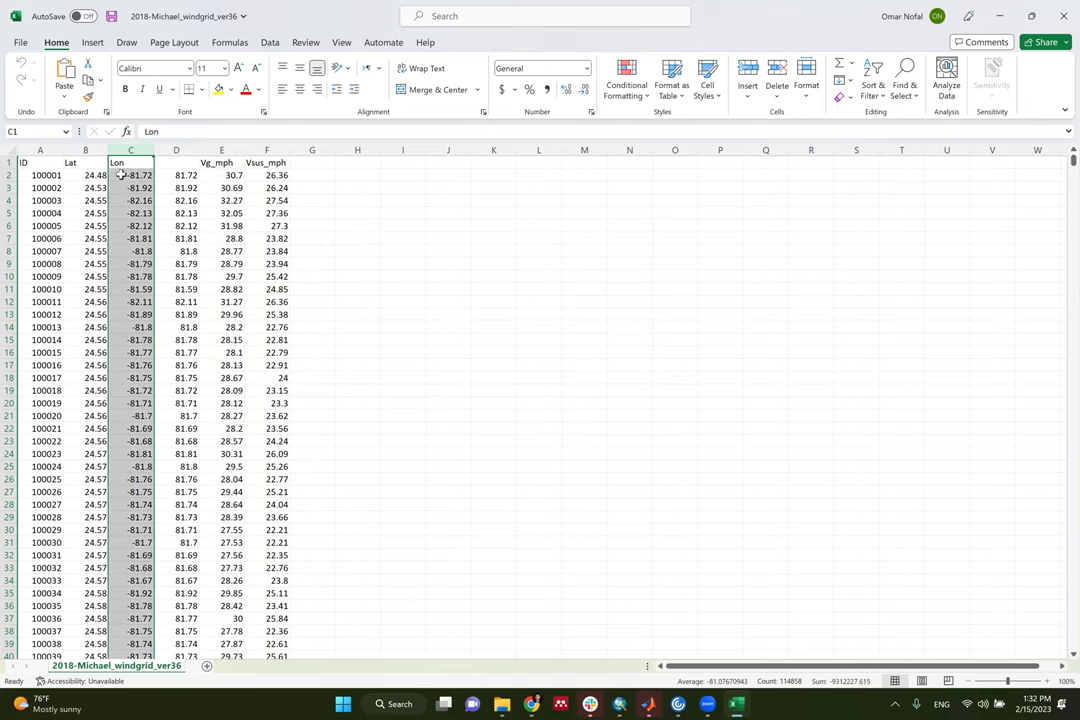
click(126, 163)
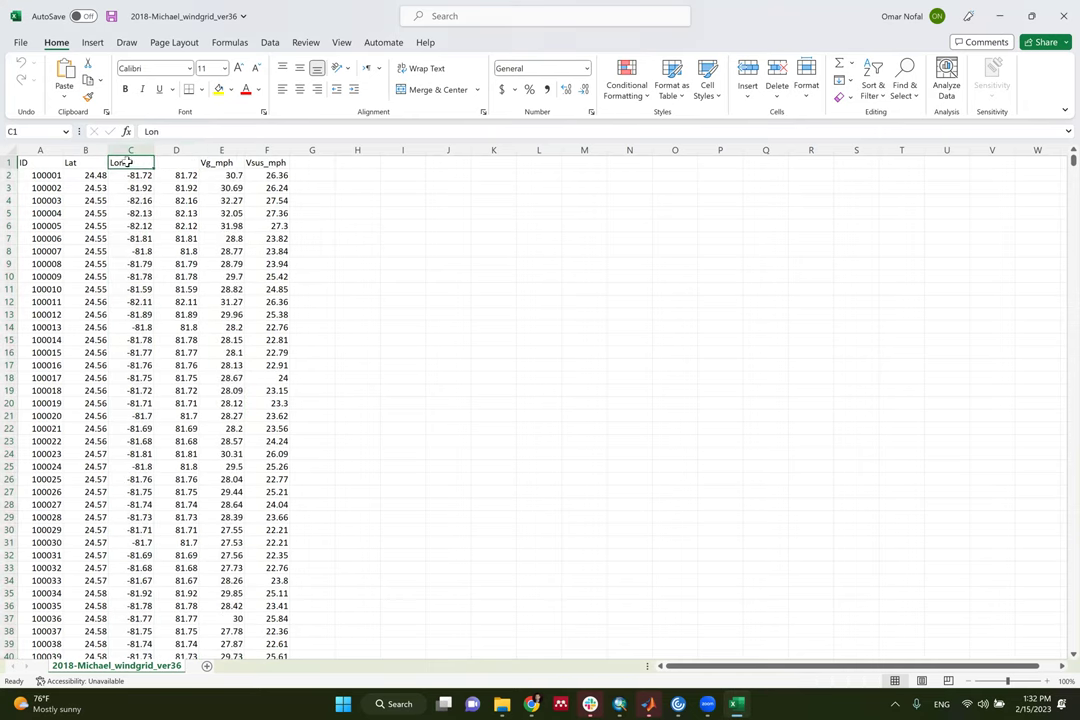
key(alt+Tab)
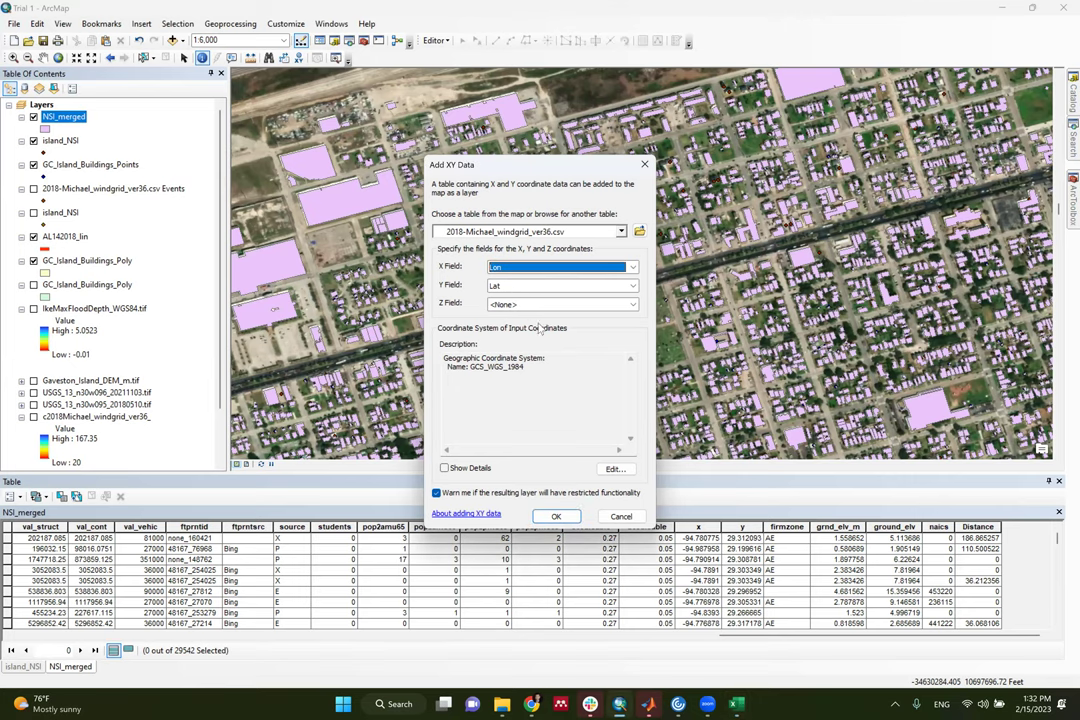
click(556, 516)
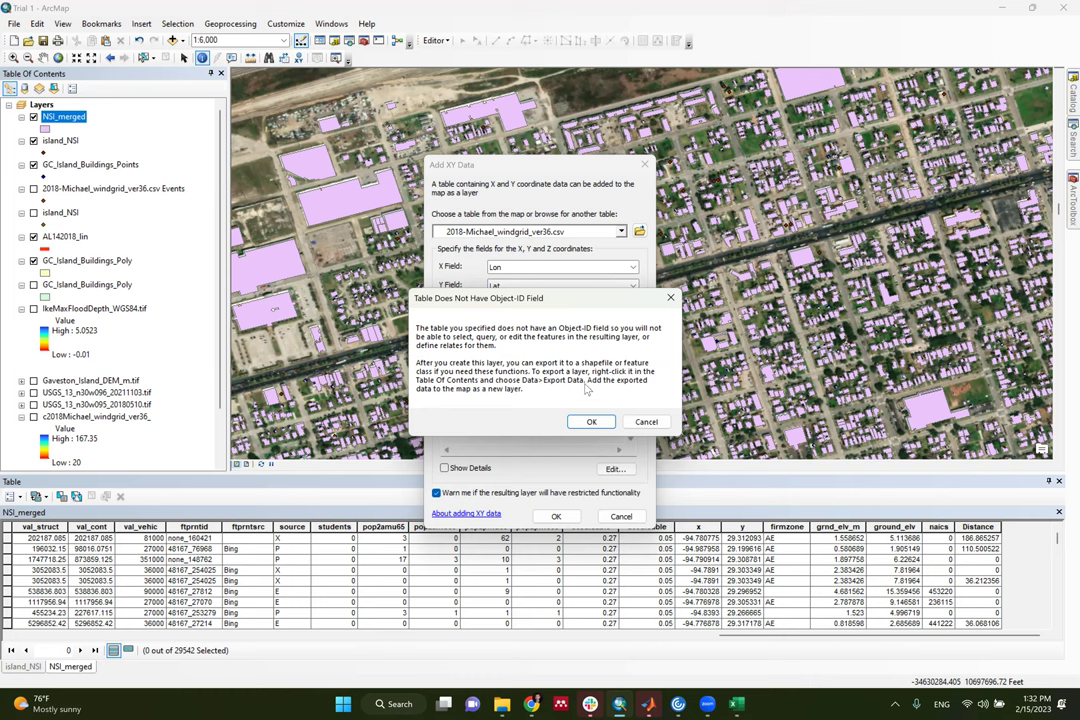
click(590, 421)
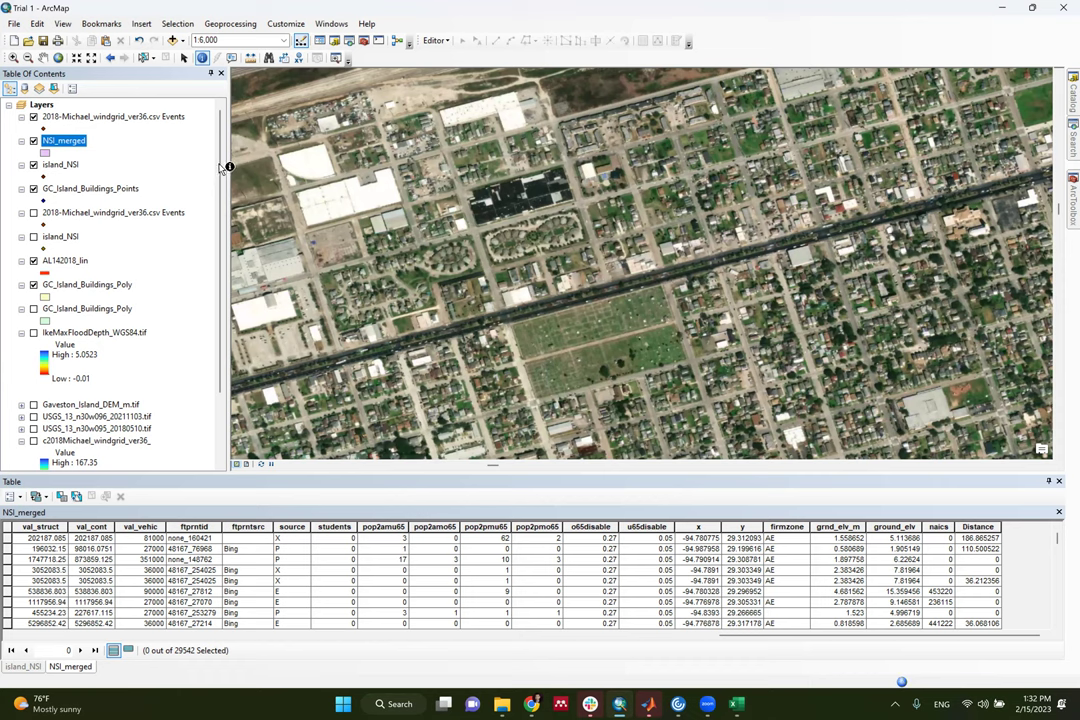
Find the new 2018-Michael_windgrid_ver36.csv Events layer in the layer list and show its full extent on the map
drag(219, 166, 220, 173)
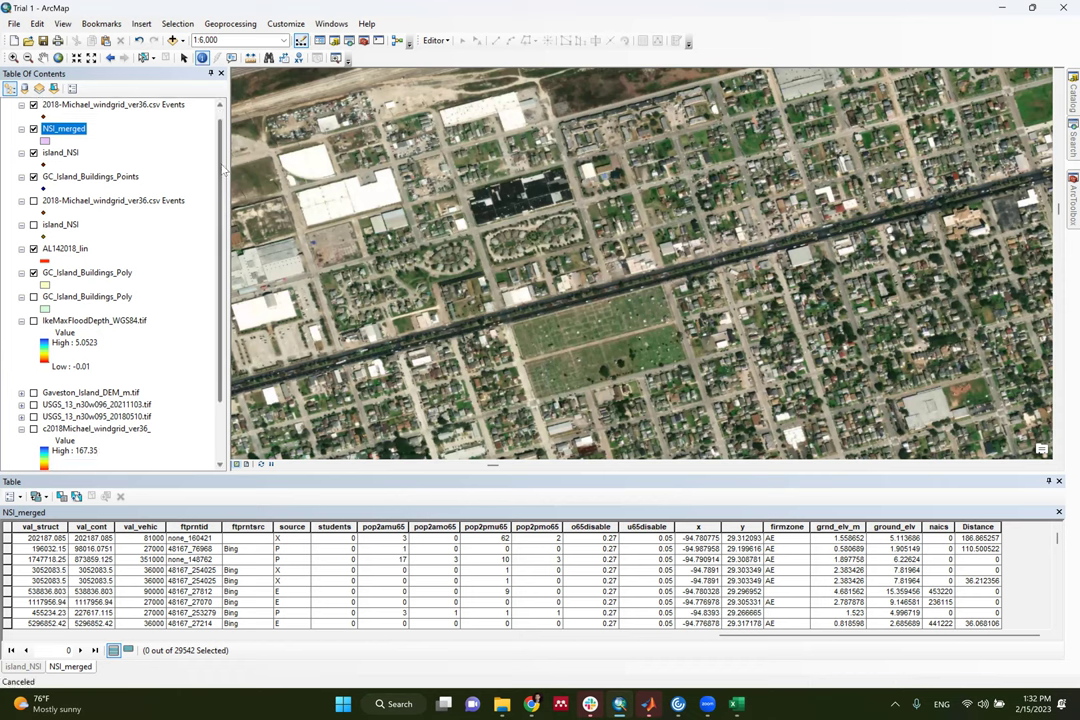
scroll(218, 195, down, 2)
scroll(215, 254, down, 1)
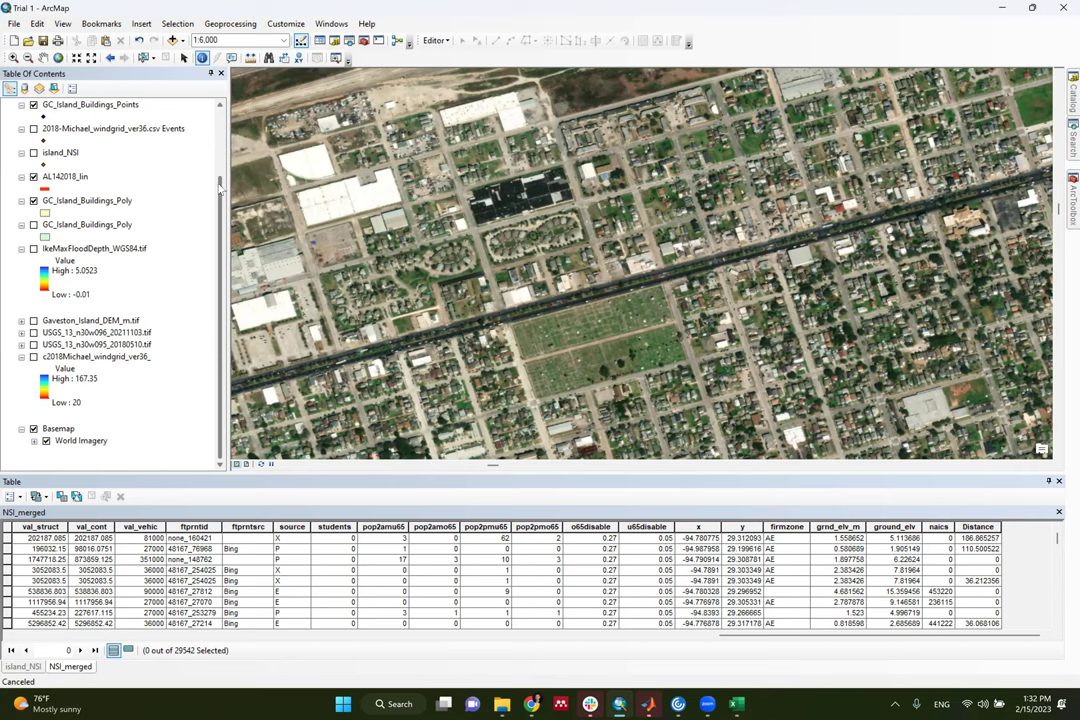
scroll(190, 160, up, 4)
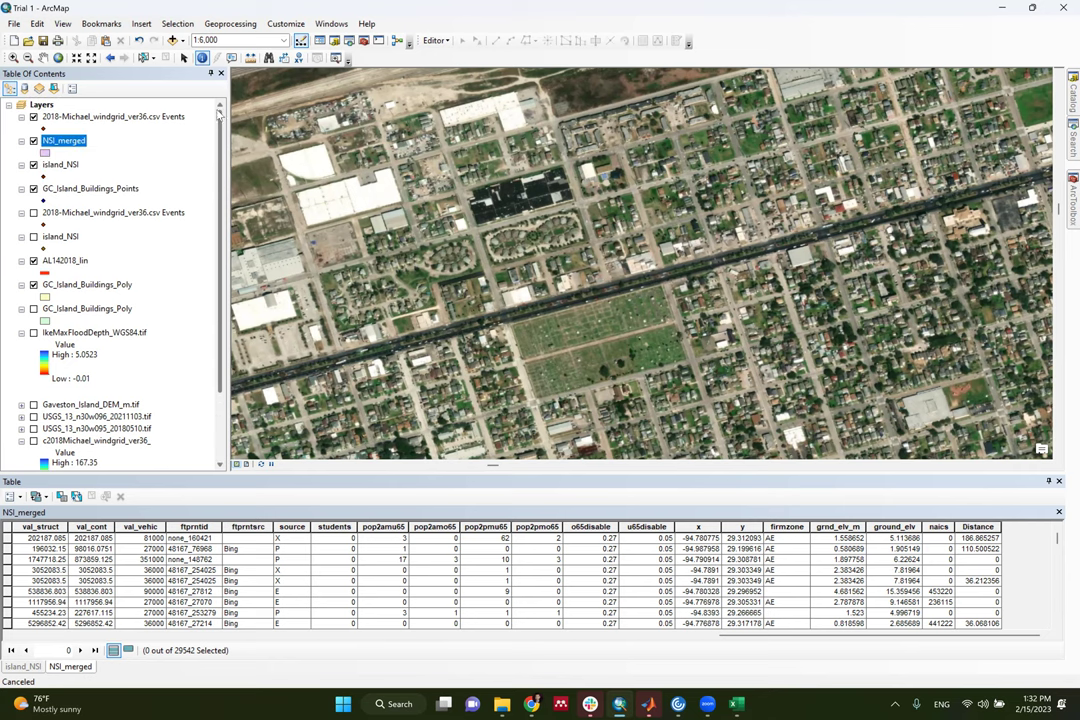
click(62, 117)
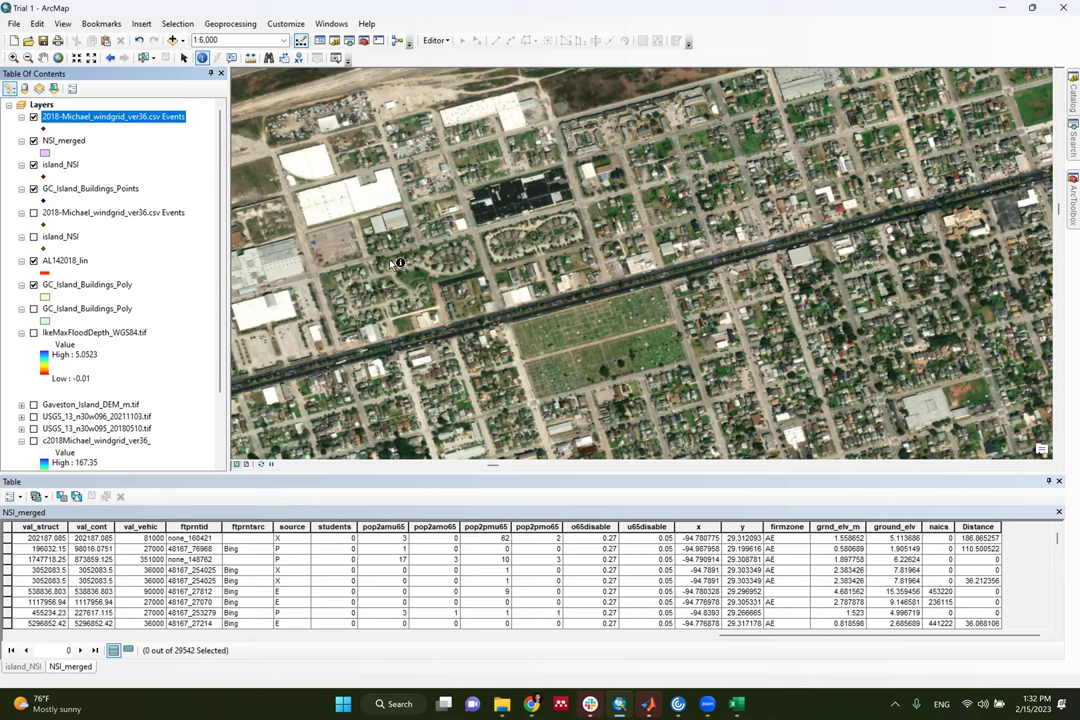
right_click(163, 118)
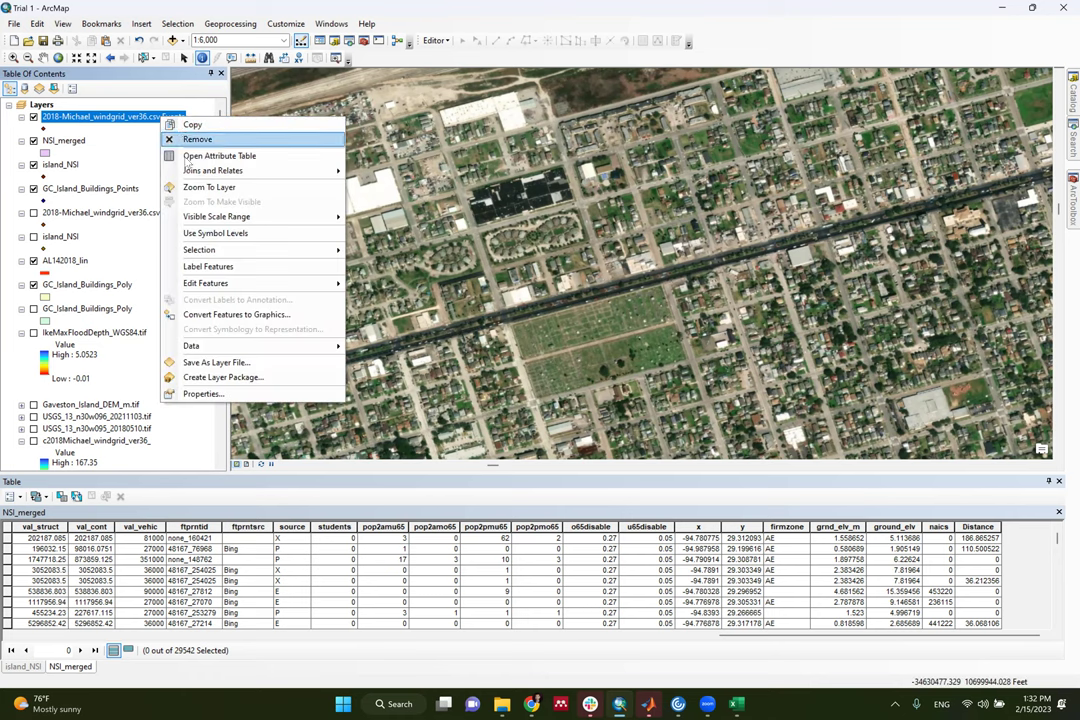
click(180, 186)
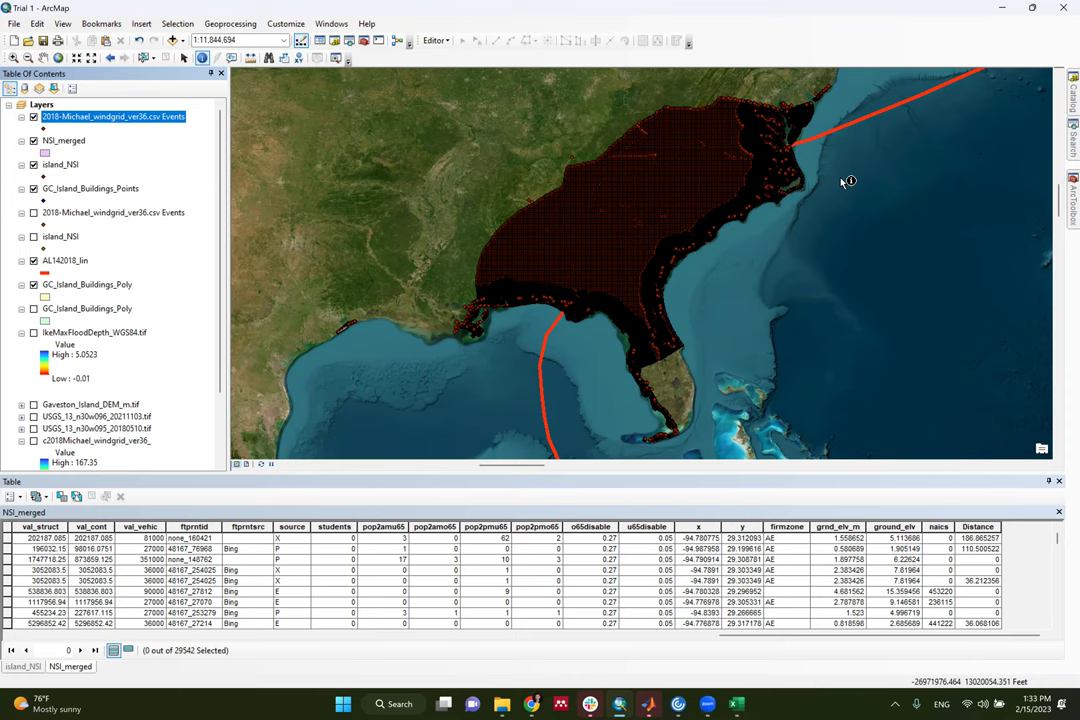
Examine the wind grid point spacing inland and along the coast, including where the hurricane track makes landfall
click(13, 57)
drag(726, 210, 703, 226)
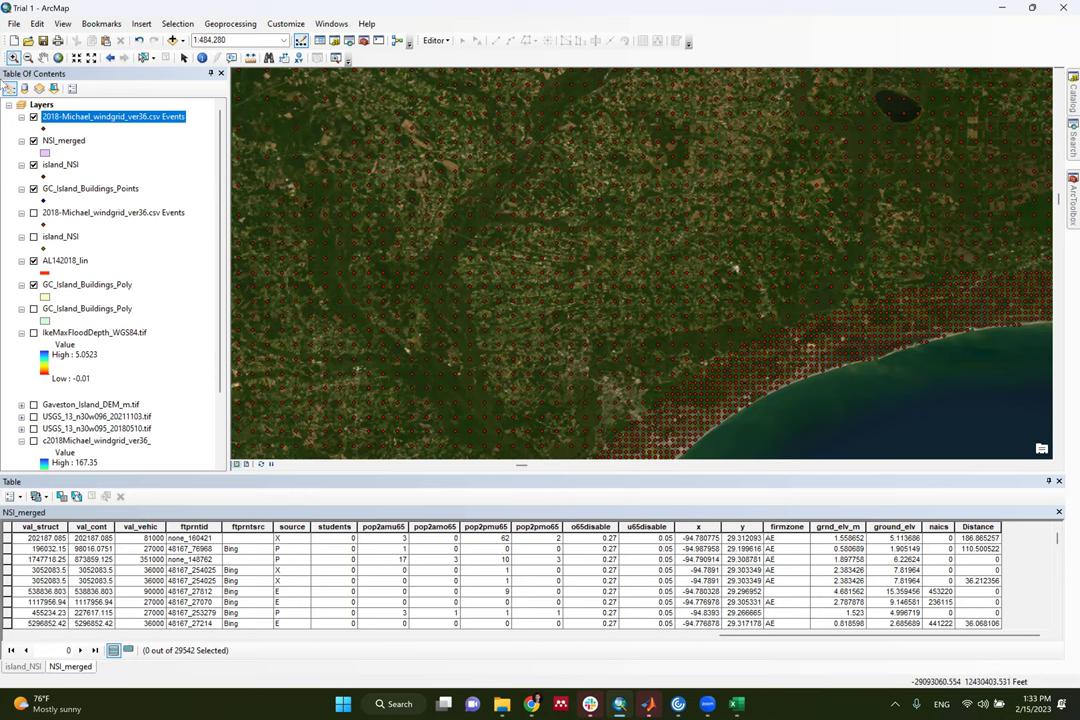
right_click(138, 117)
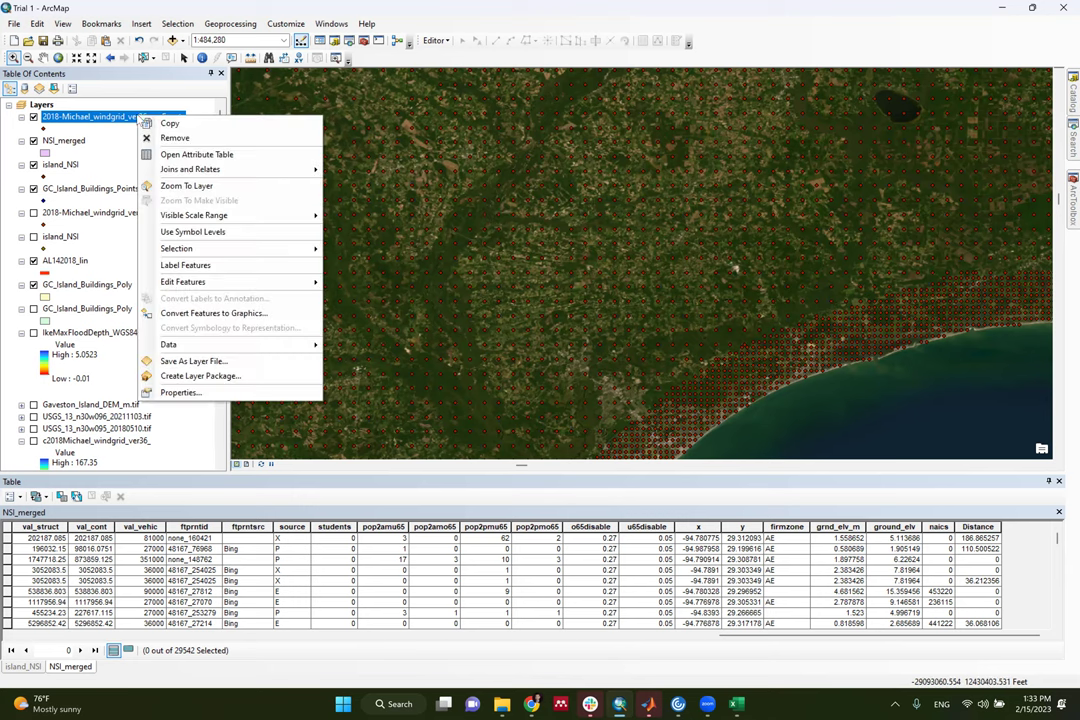
click(864, 430)
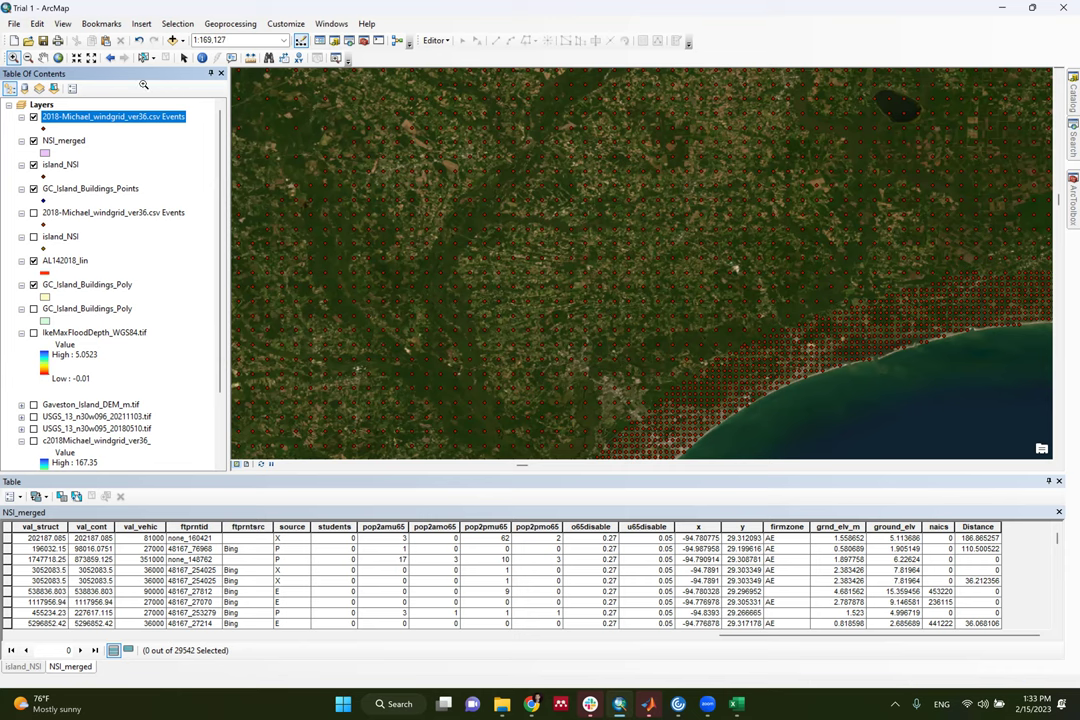
right_click(100, 122)
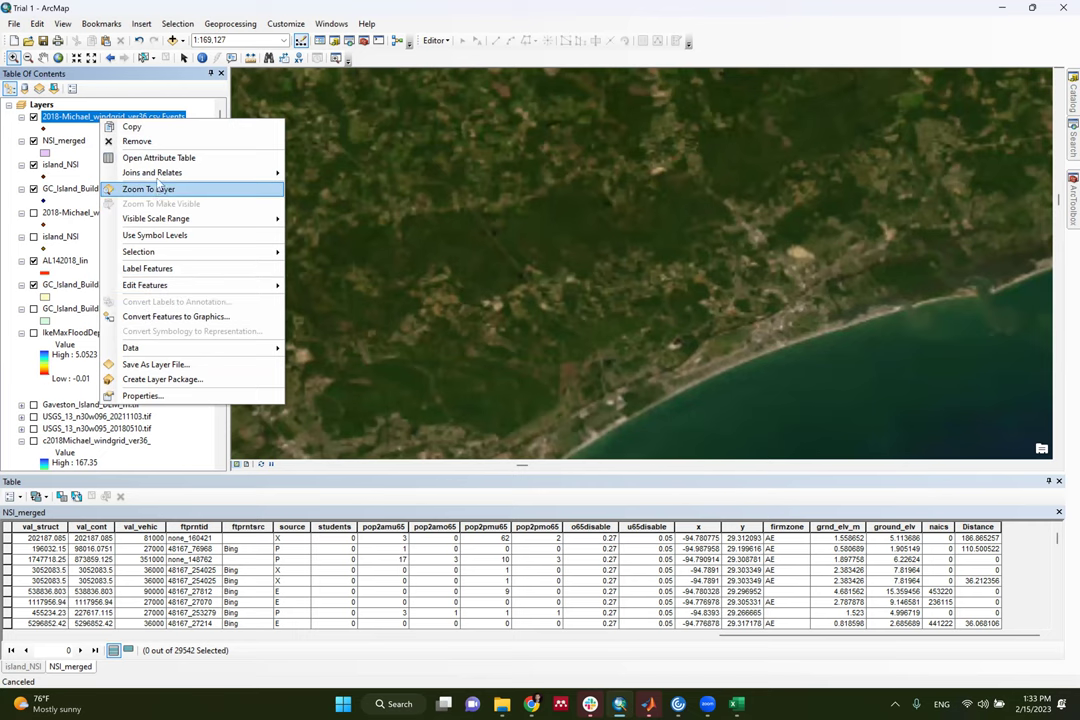
click(150, 189)
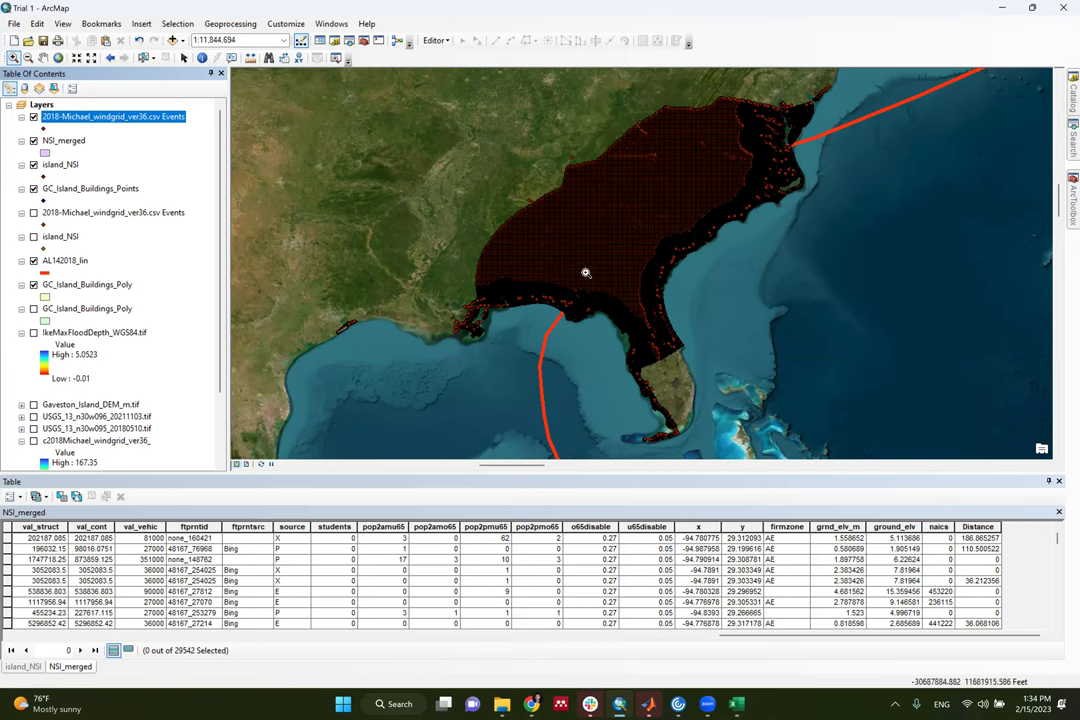
drag(600, 265, 541, 331)
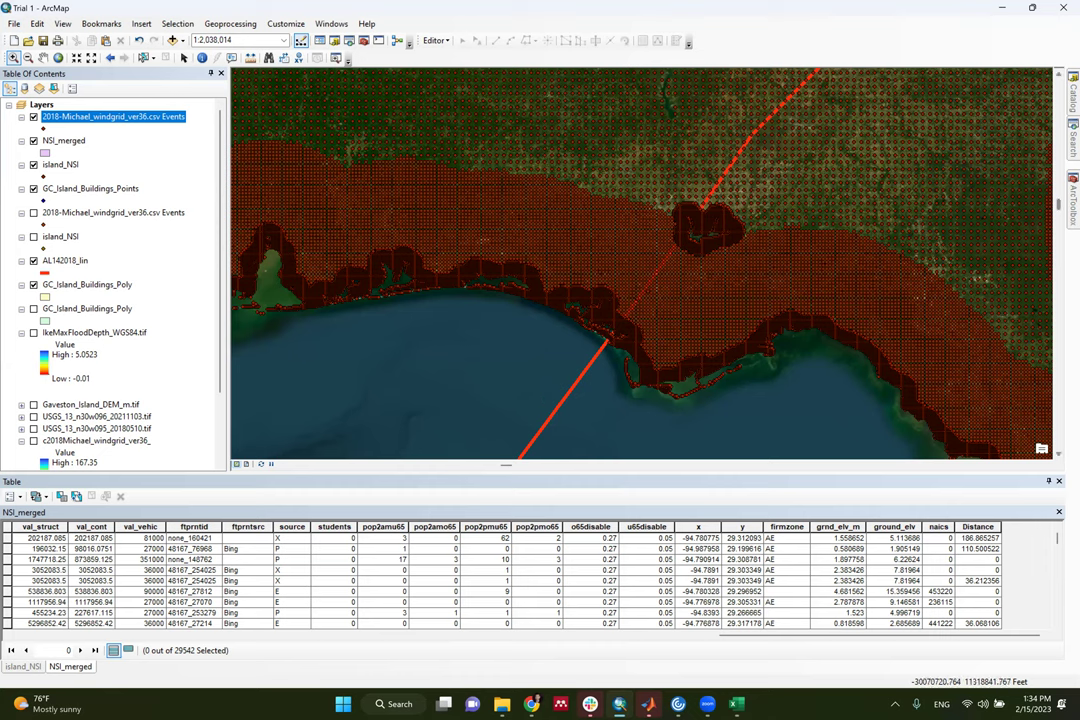
Open the new wind grid events layer's attribute table and examine its Vg_mph, Vsus_mph and Field4 columns
right_click(116, 117)
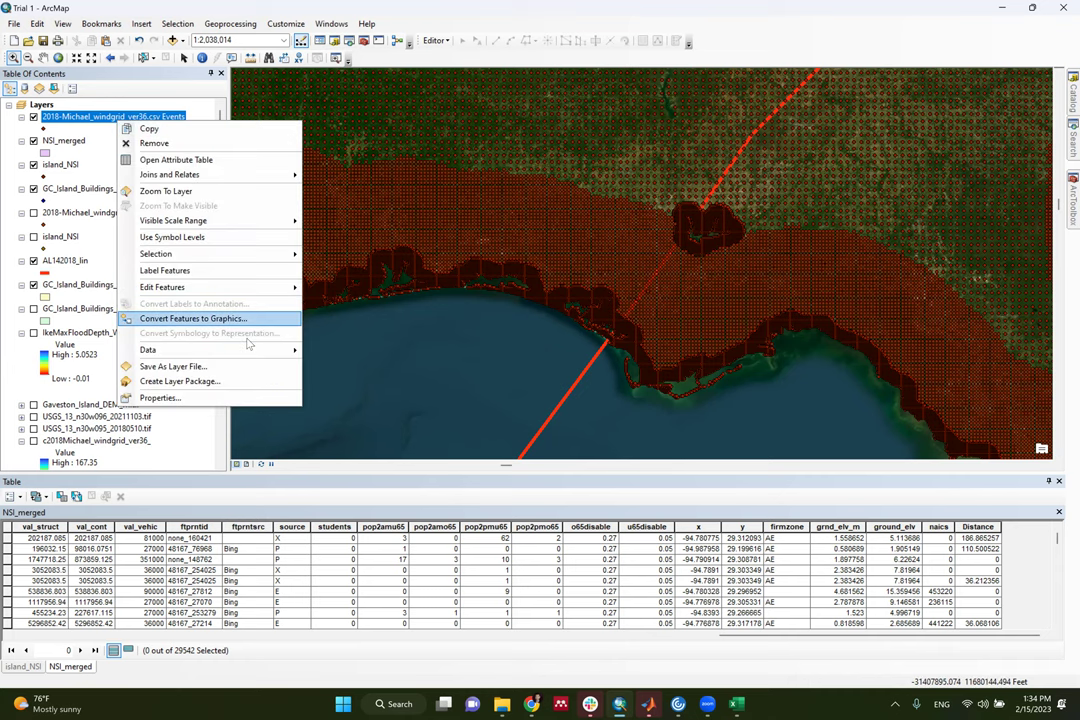
click(232, 159)
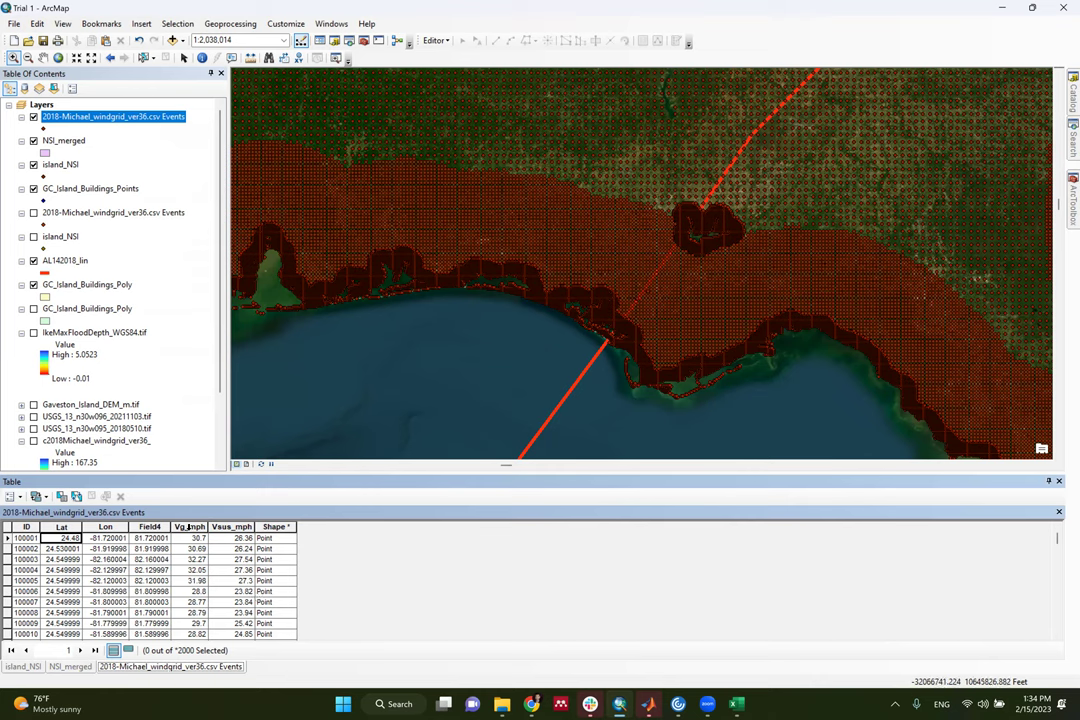
click(190, 527)
click(232, 526)
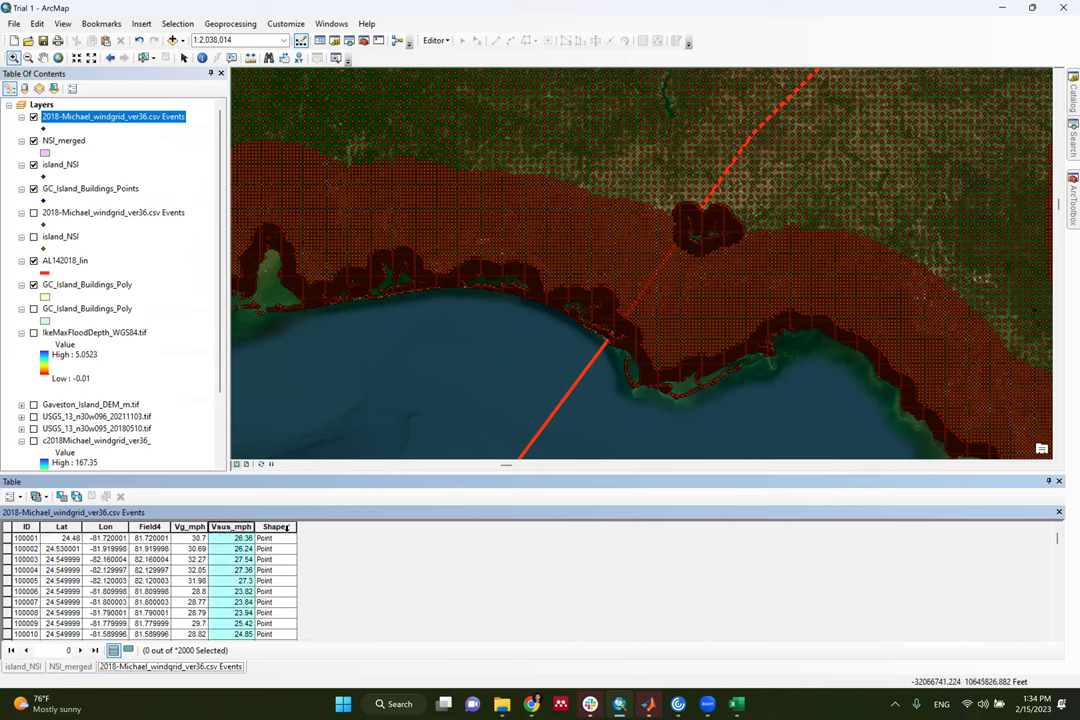
click(147, 526)
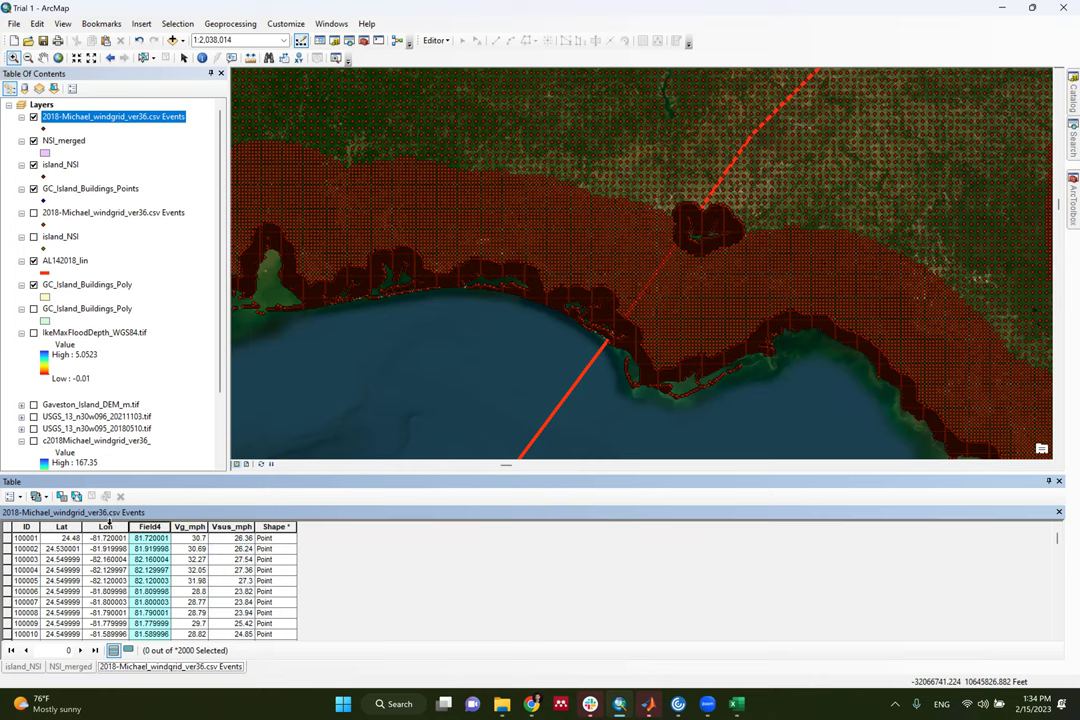
Start a data export of all features in the 2018-Michael_windgrid_ver36.csv Events layer, using the layer's source coordinate system
right_click(95, 118)
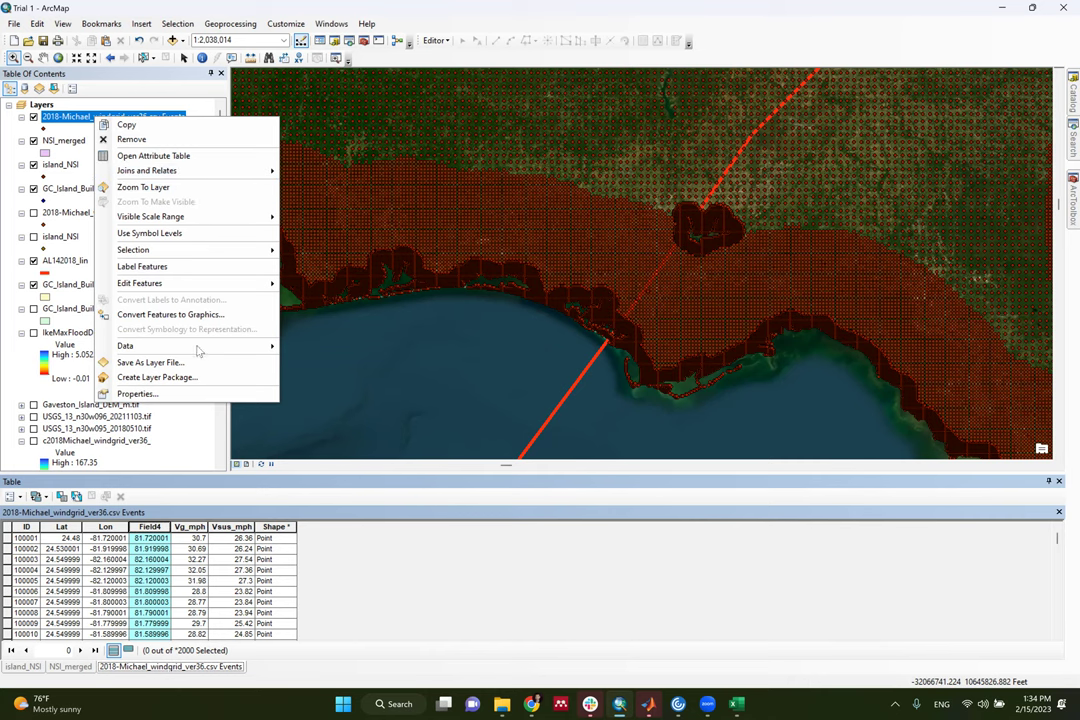
mouse_move(245, 353)
click(320, 361)
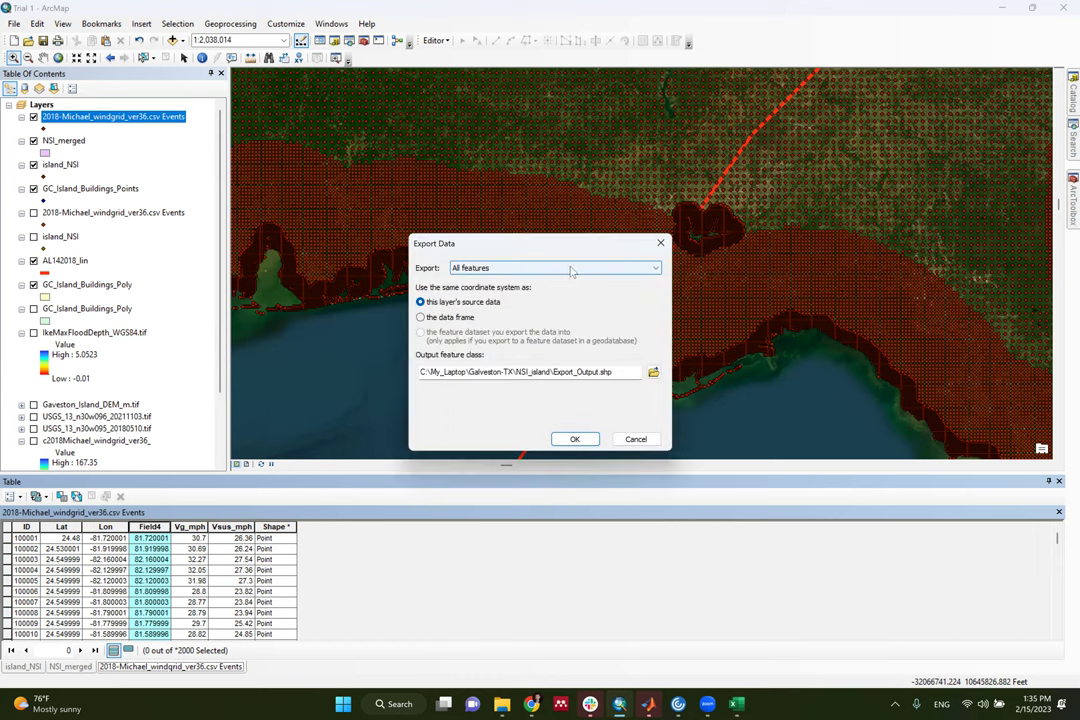
click(542, 266)
click(533, 257)
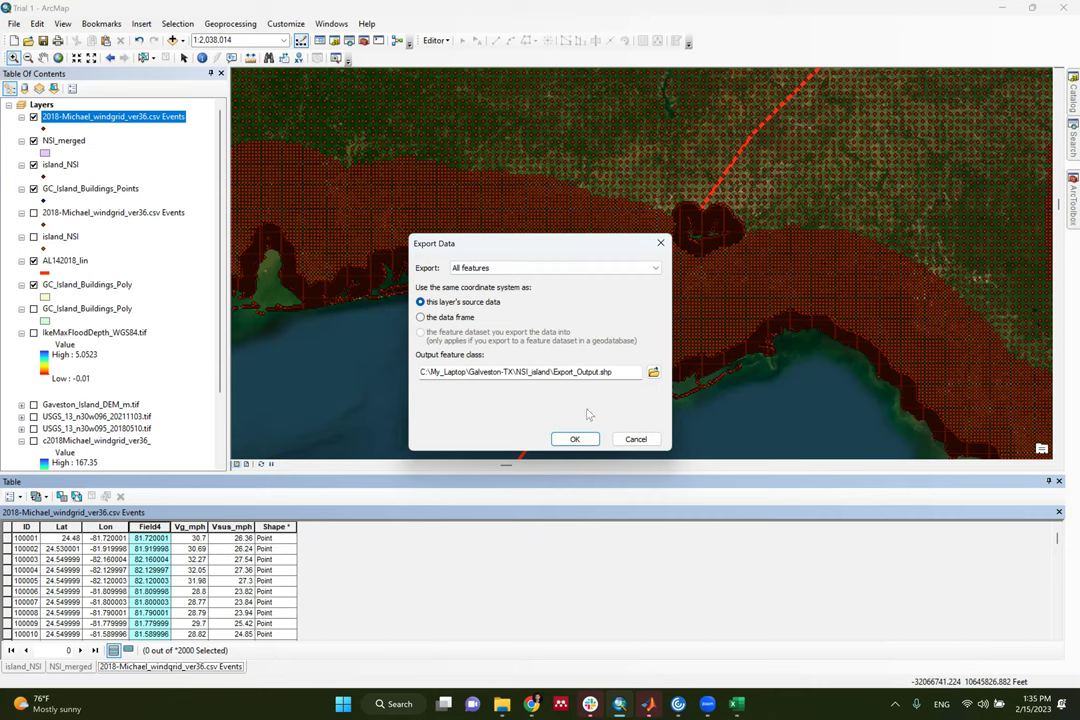
Choose C:\My_Laptop\FIU\Classes\CGN 5930\Lecture 9\Shapefiles as the output folder for the exported shapefile
click(653, 372)
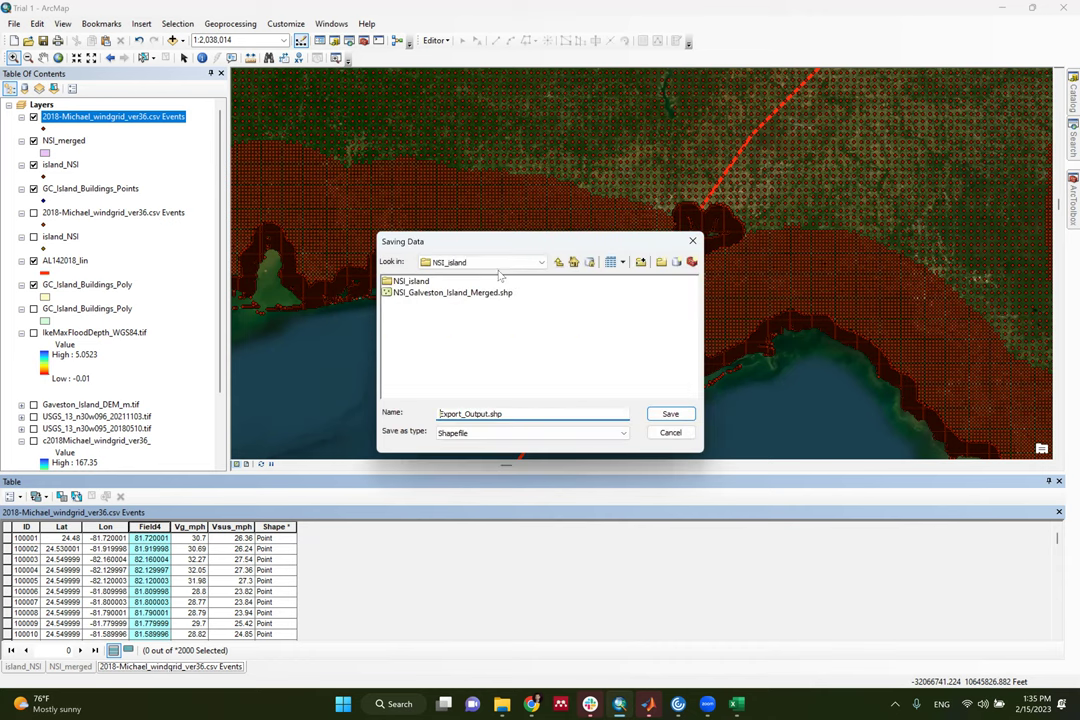
click(559, 262)
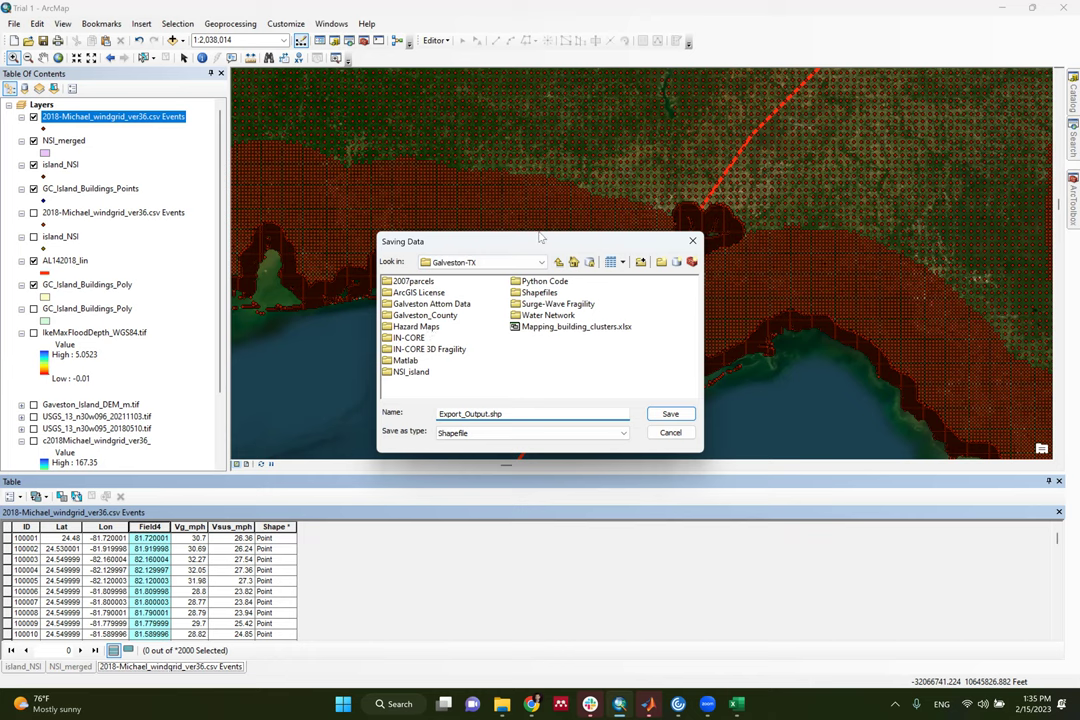
key(BackSpace)
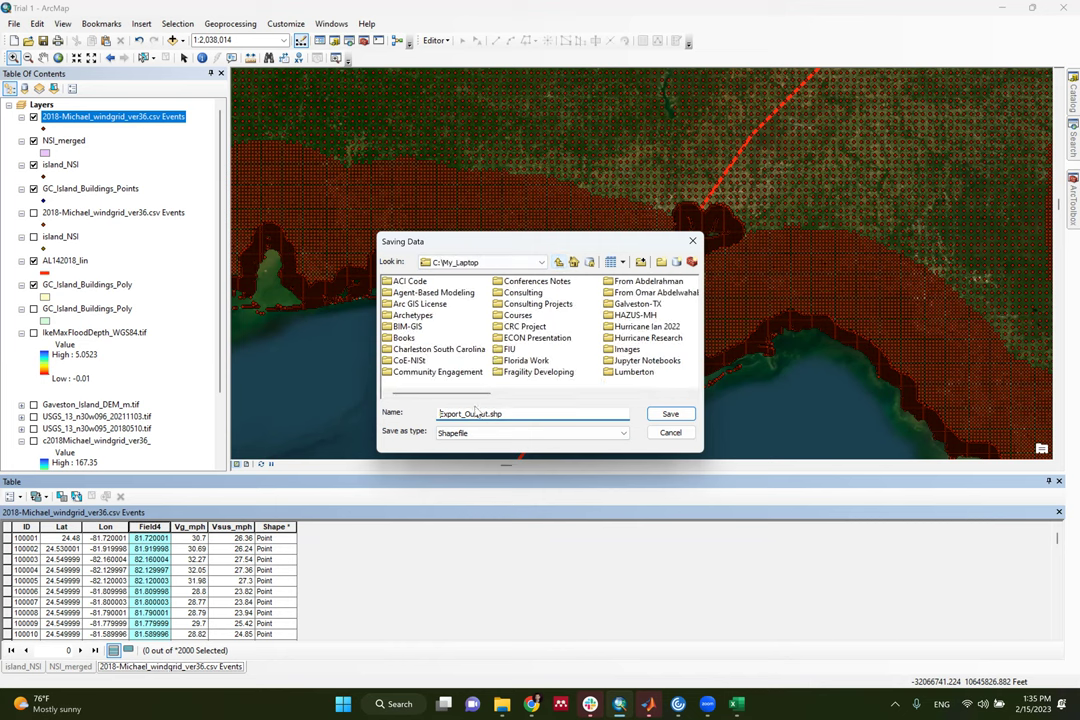
double_click(510, 349)
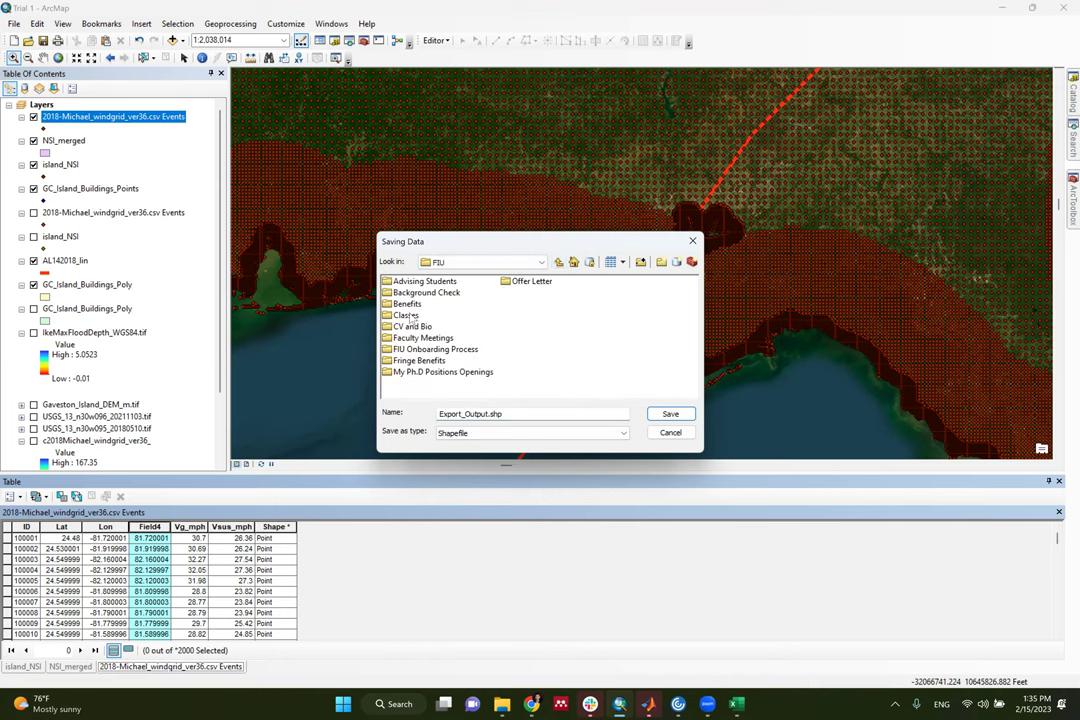
double_click(406, 315)
double_click(410, 293)
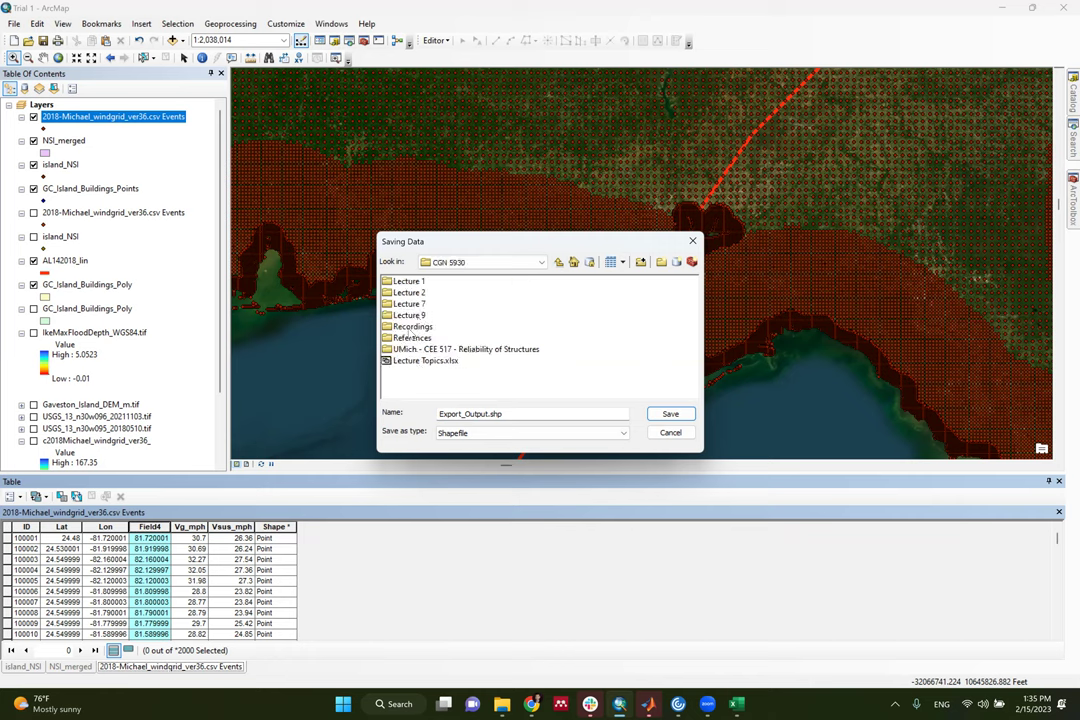
double_click(409, 315)
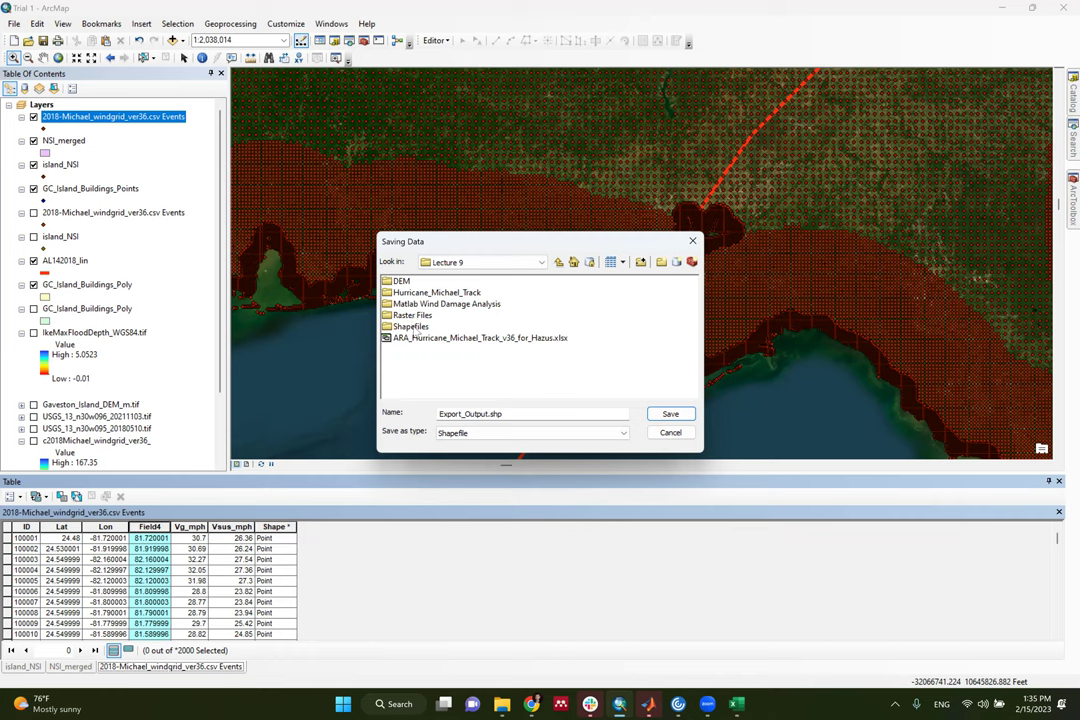
double_click(410, 326)
Name the output shapefile Hurricane_Michael_Ratser_V.shp and save that output location
drag(490, 414, 439, 410)
text(Hurricane)
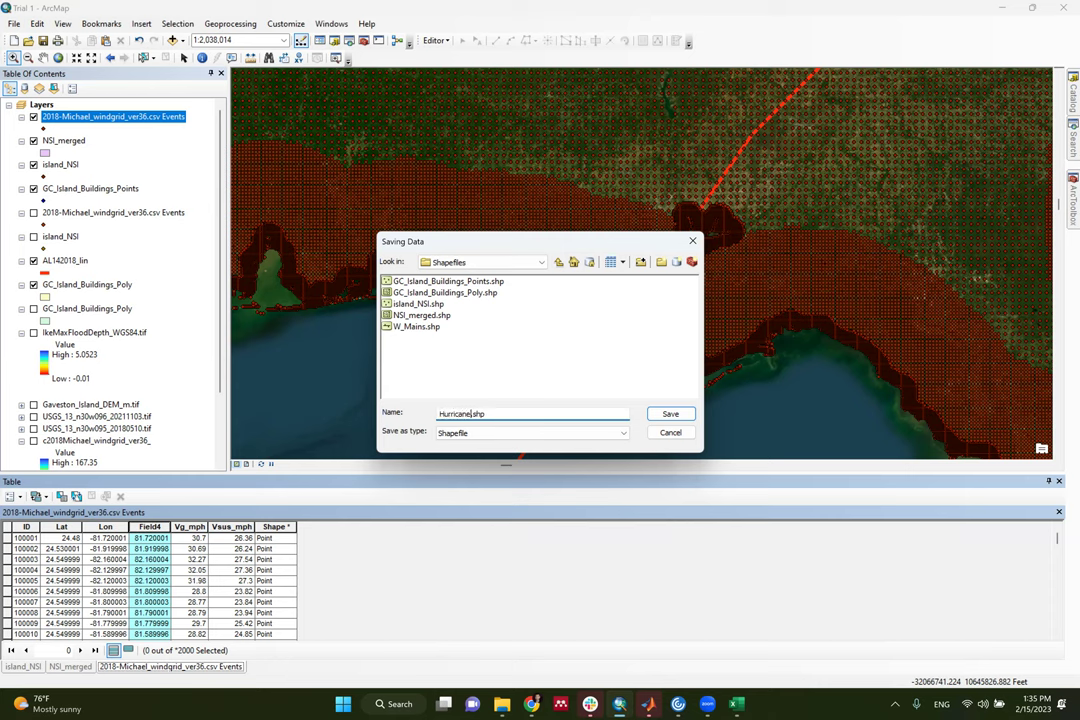
text(_Michael)
text(_)
text(Ratser)
text(_)
text(V)
text(_M)
key(BackSpace)
key(BackSpace)
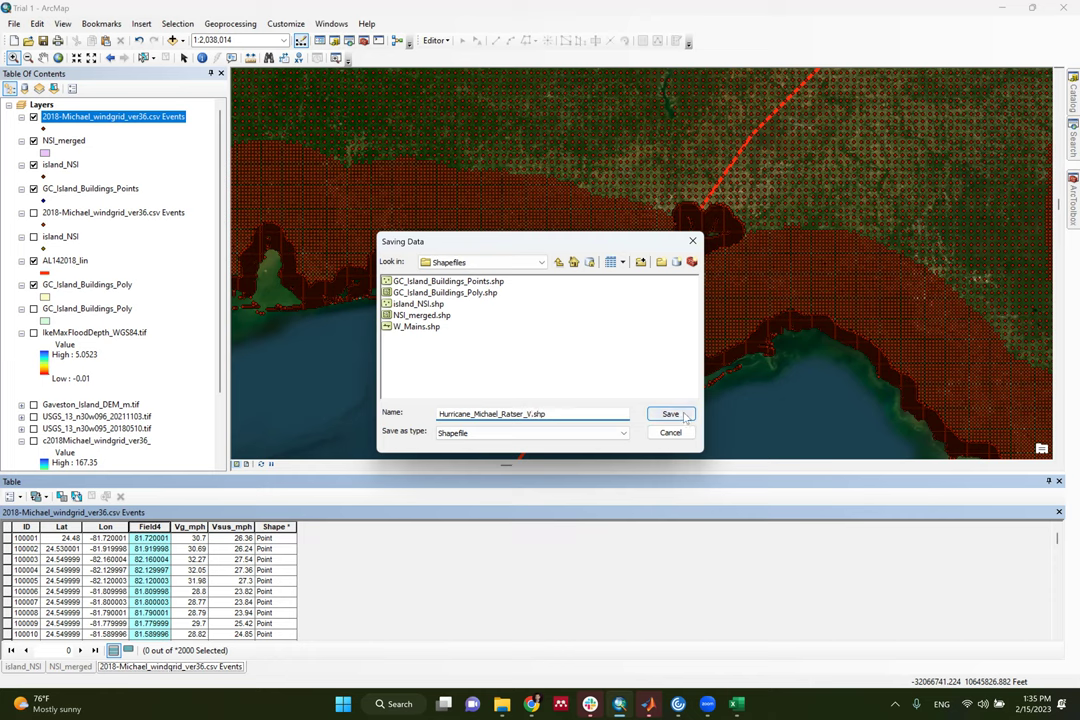
click(670, 414)
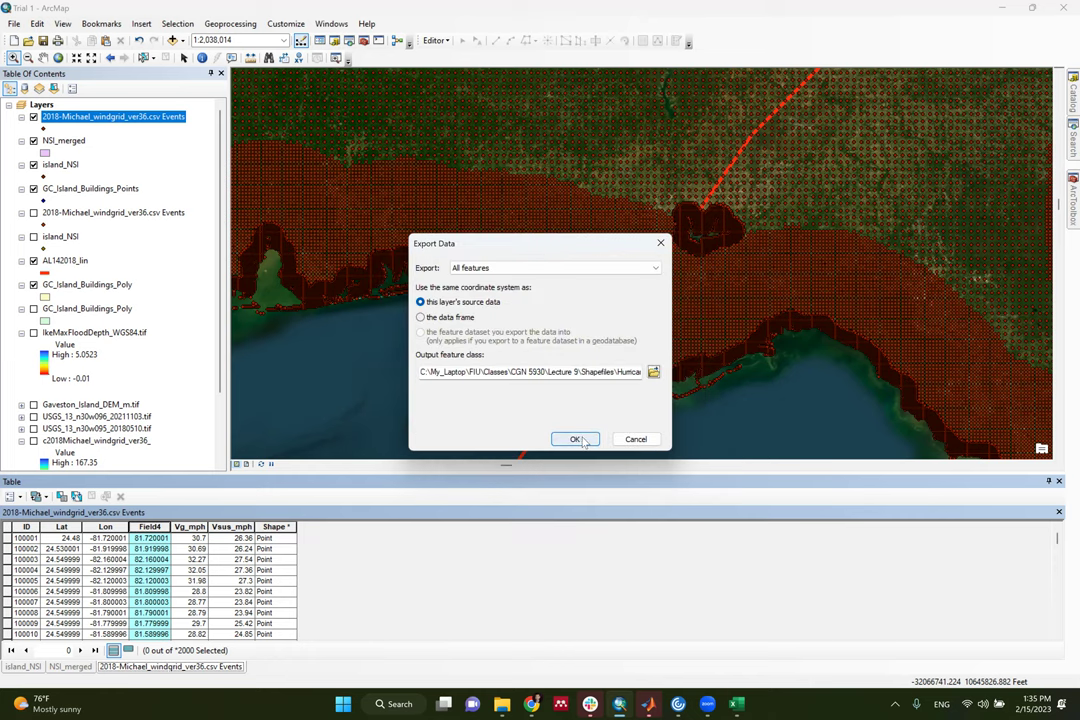
Check the output path, run the wind grid export, and add the exported data to the map as a layer
drag(625, 372, 645, 373)
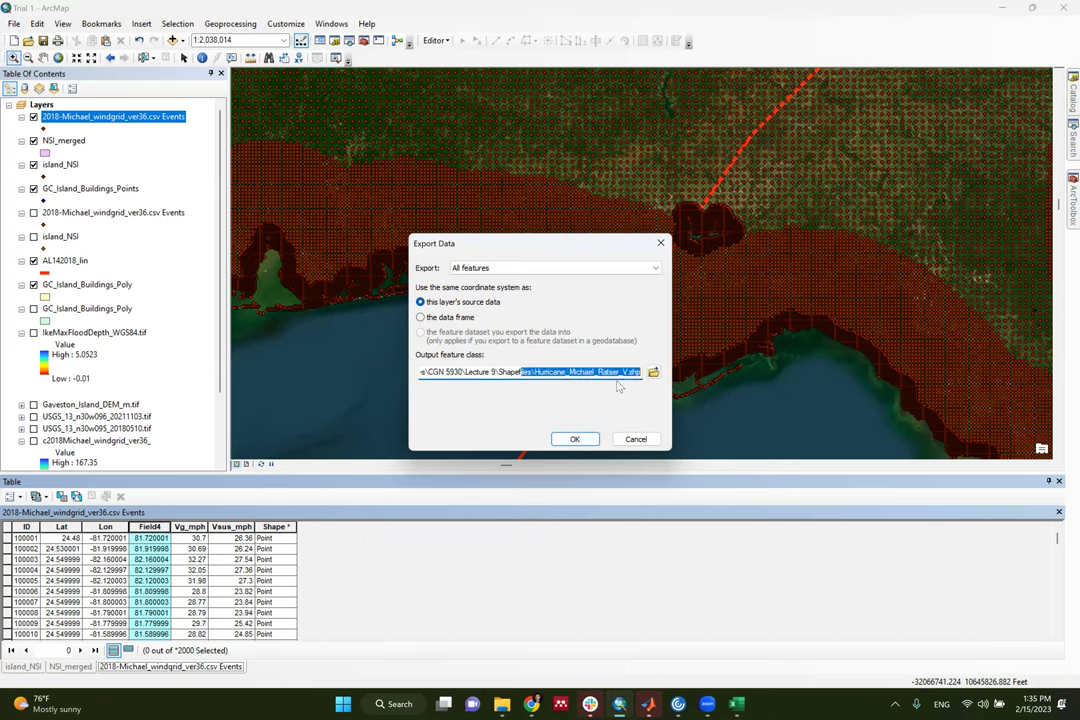
click(622, 371)
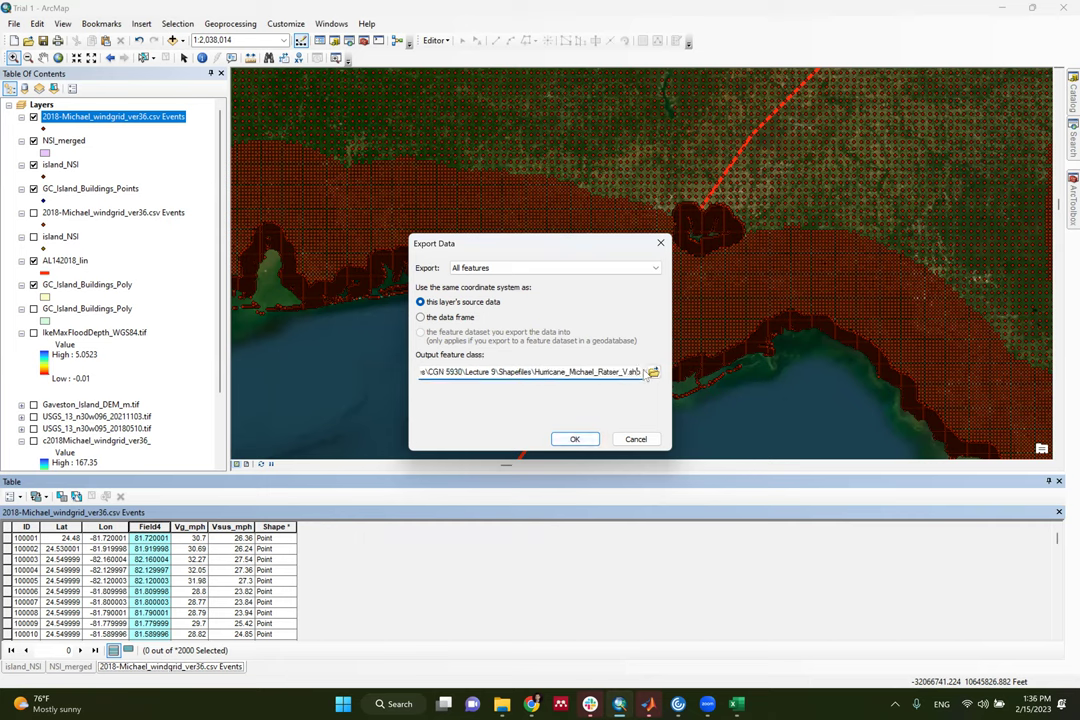
click(578, 439)
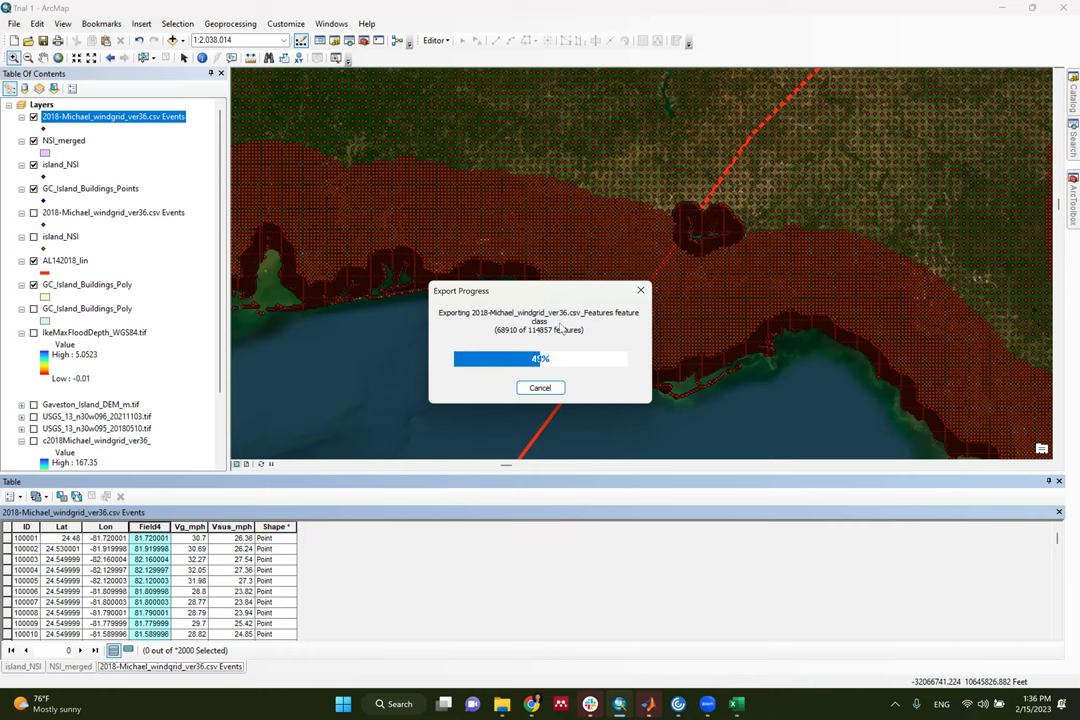
click(736, 704)
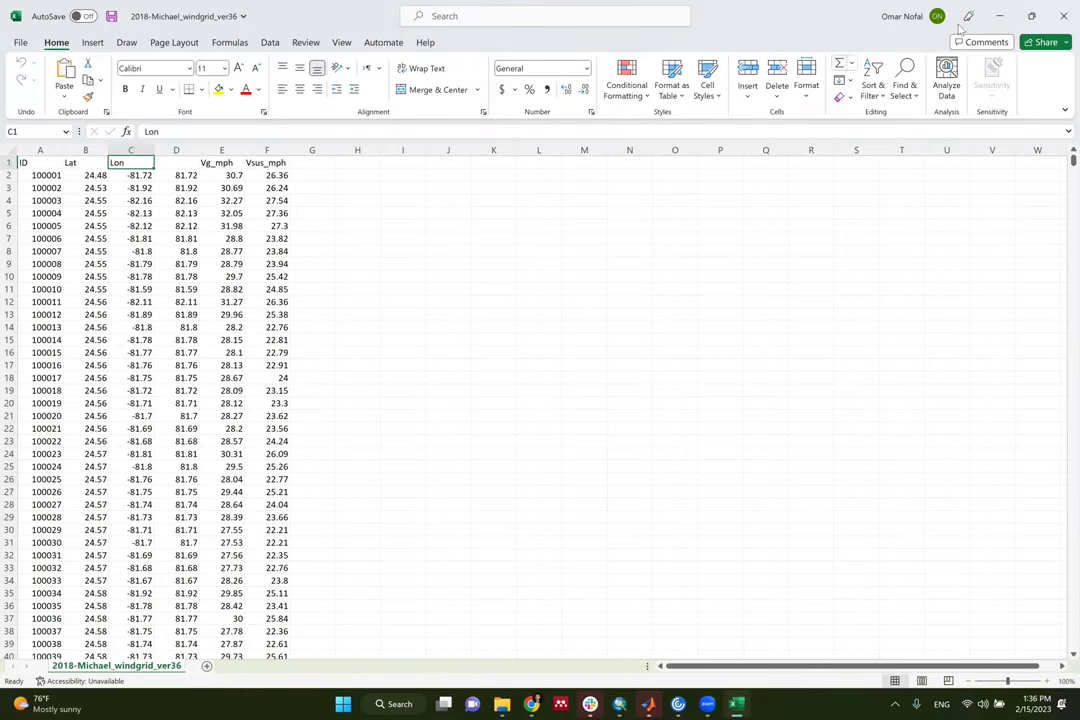
click(999, 17)
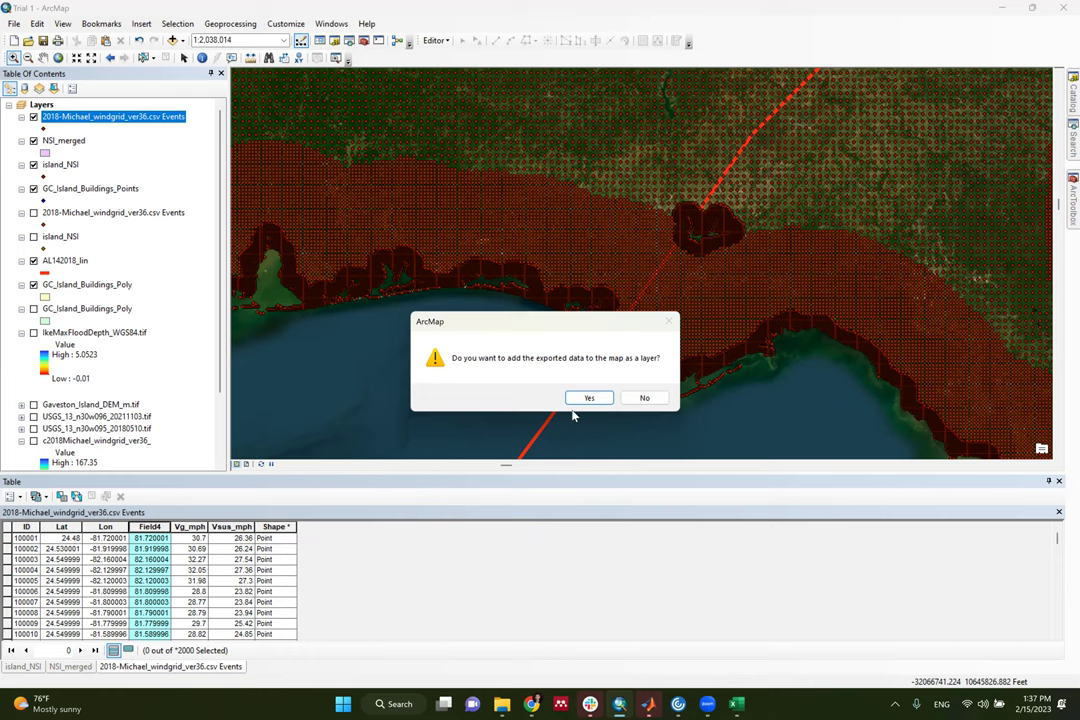
click(588, 399)
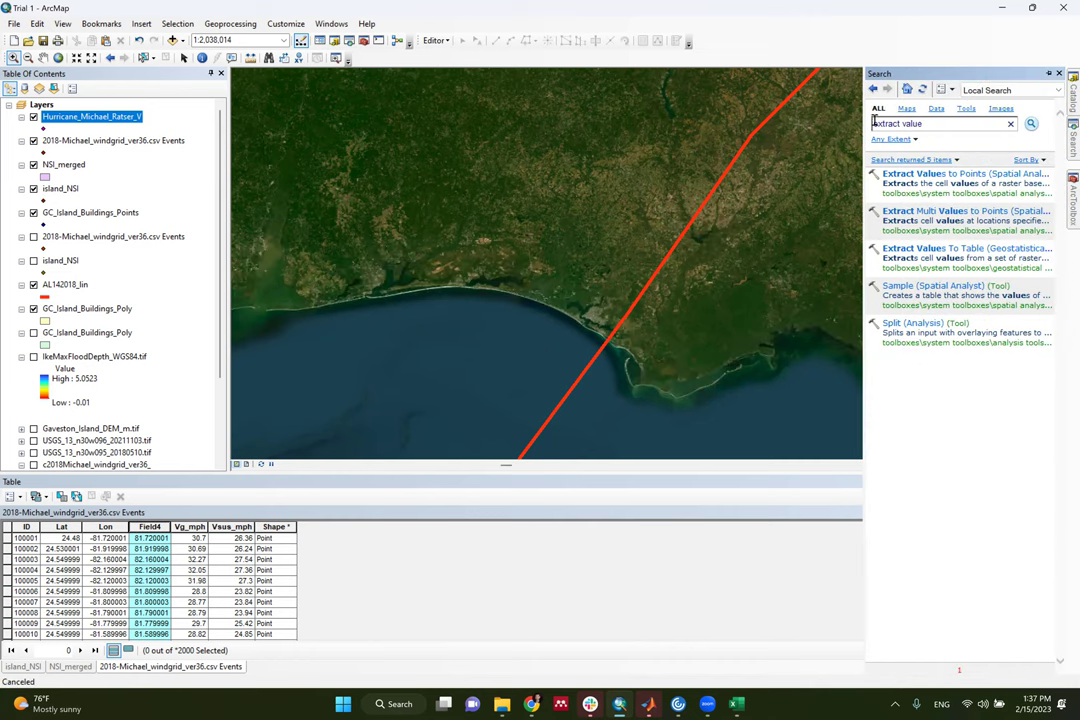
Search the tools for "point to raster" and open the Point to Raster conversion tool
drag(924, 123, 871, 123)
text(point to raster)
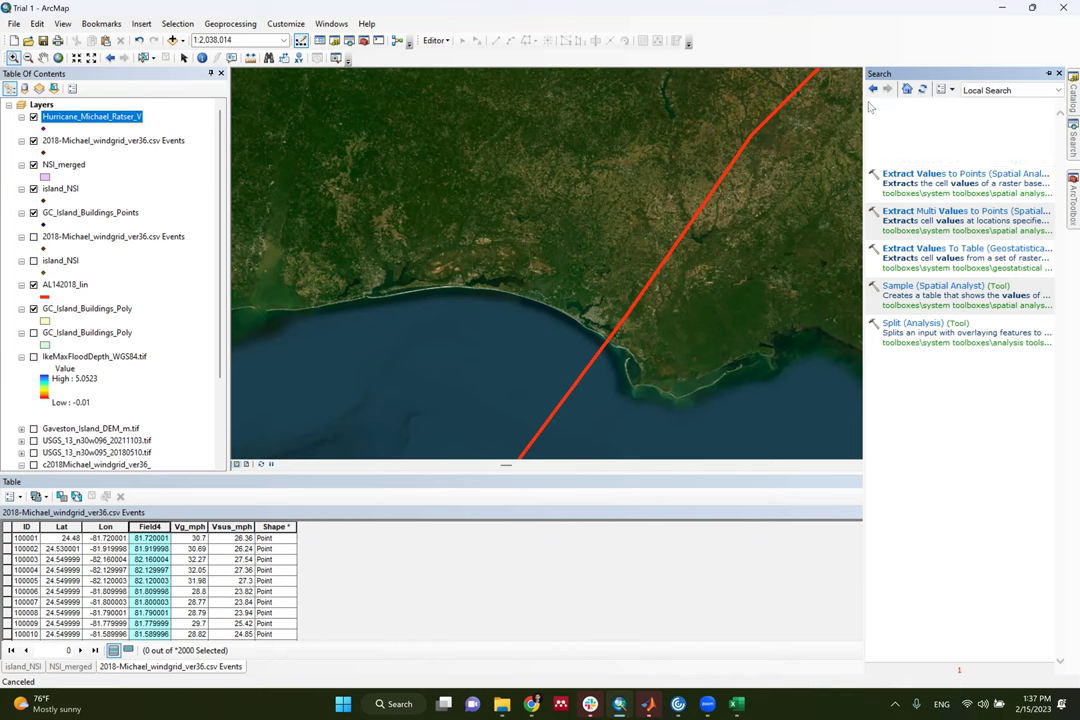
key(Return)
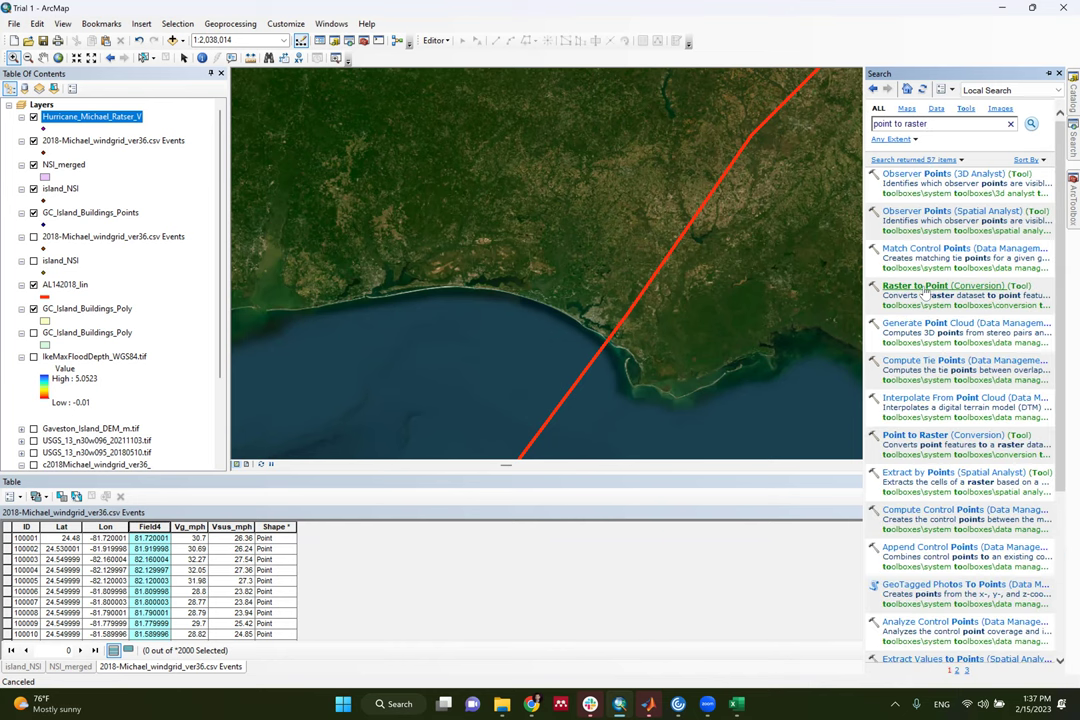
click(914, 437)
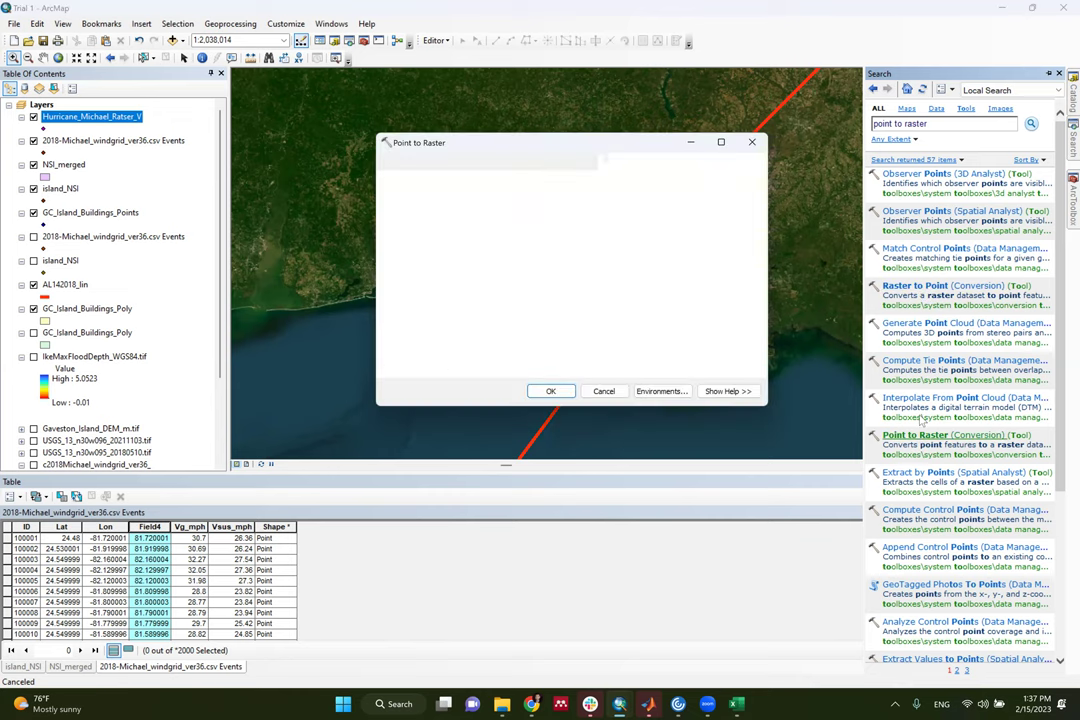
mouse_move(899, 452)
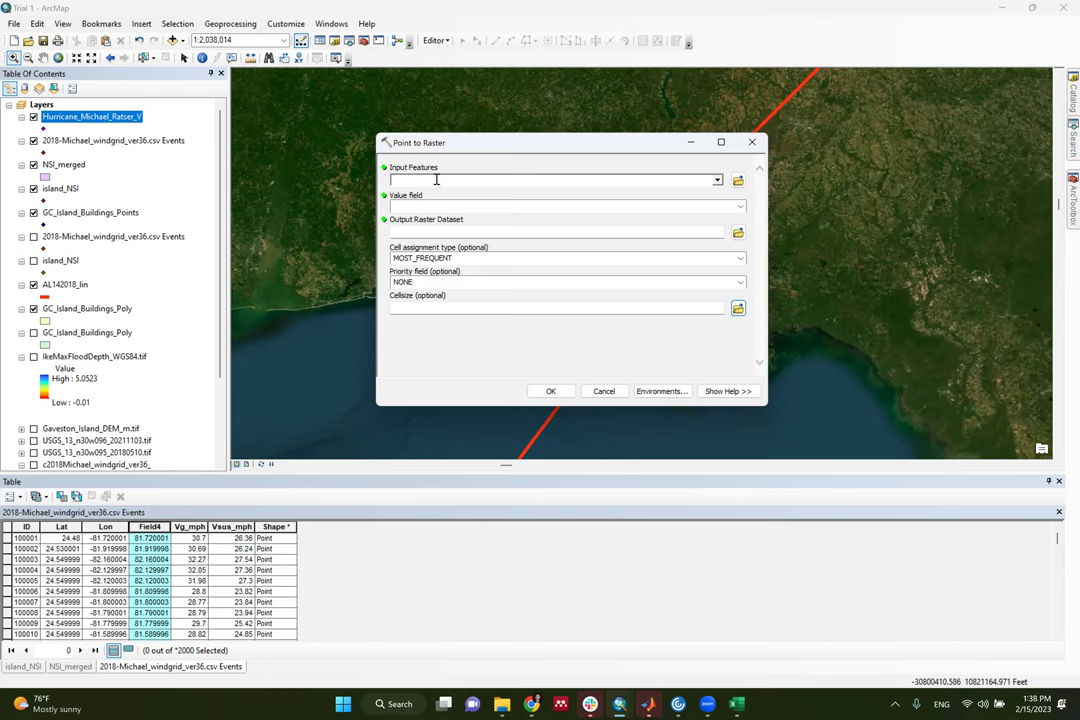
Set Hurricane_Michael_Ratser_V as the input features and Vg_mph as the value field in Point to Raster
drag(96, 114, 441, 182)
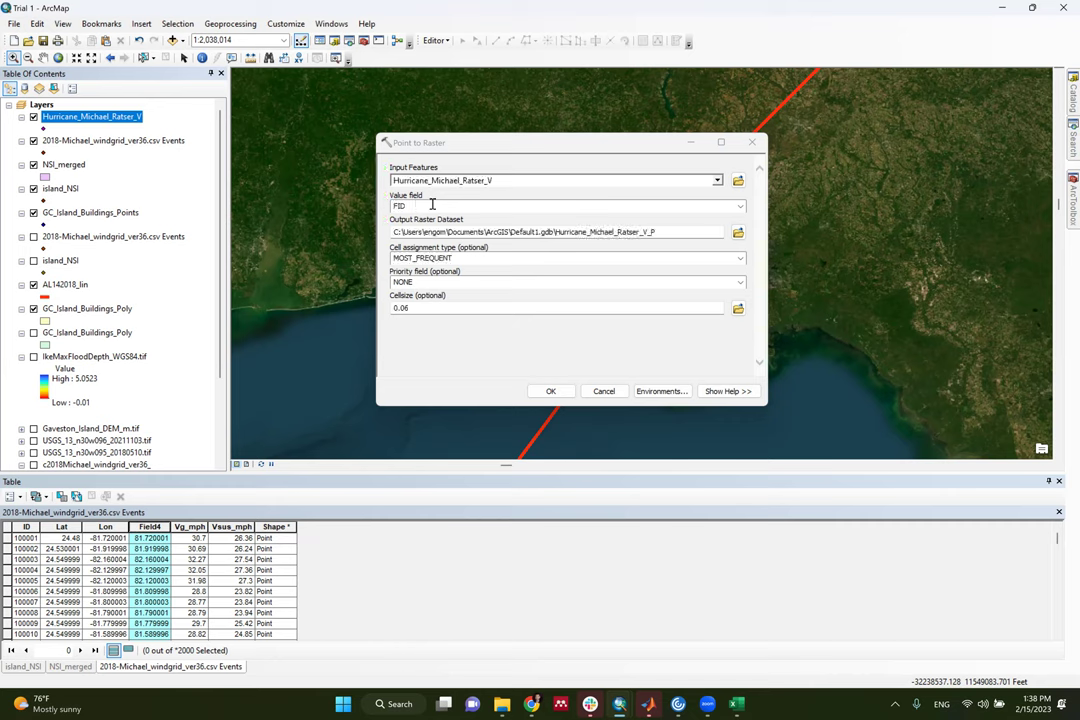
click(740, 207)
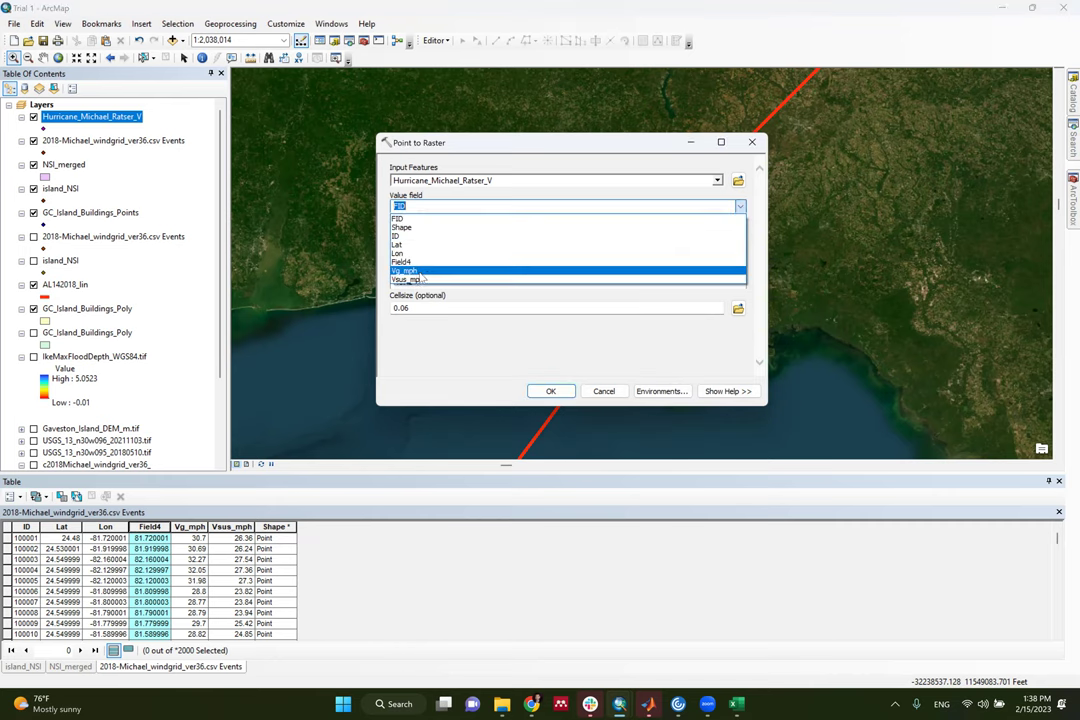
click(421, 273)
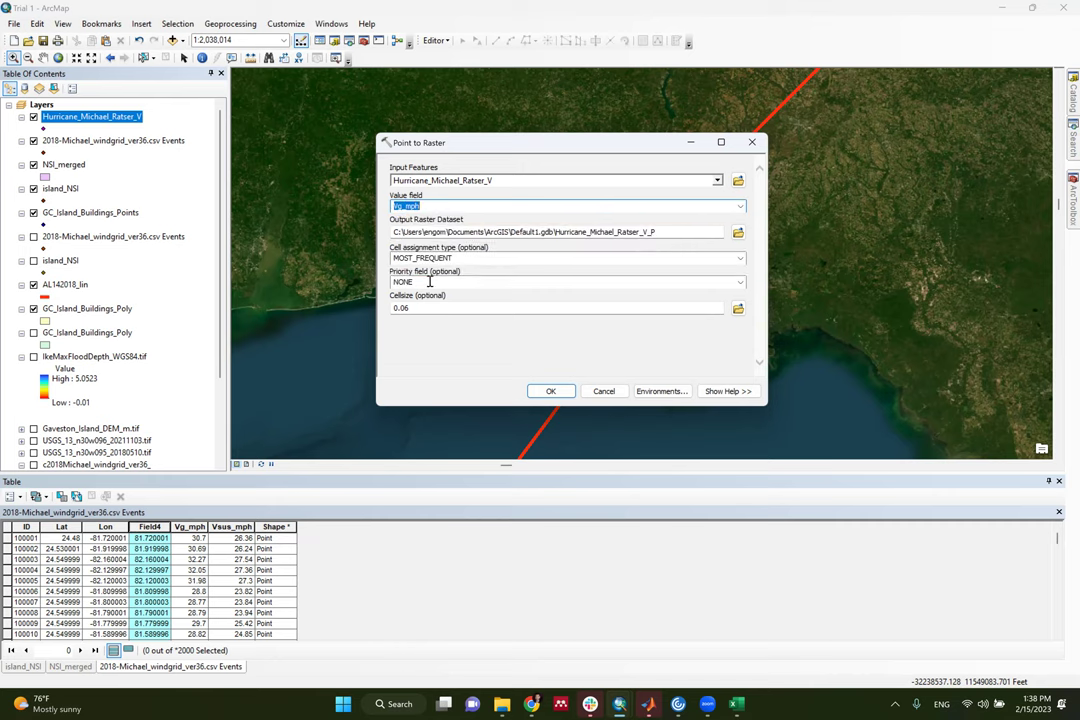
Choose the Hurricane_Michael_Track folder inside Lecture 9 as the location for the output raster dataset
click(738, 232)
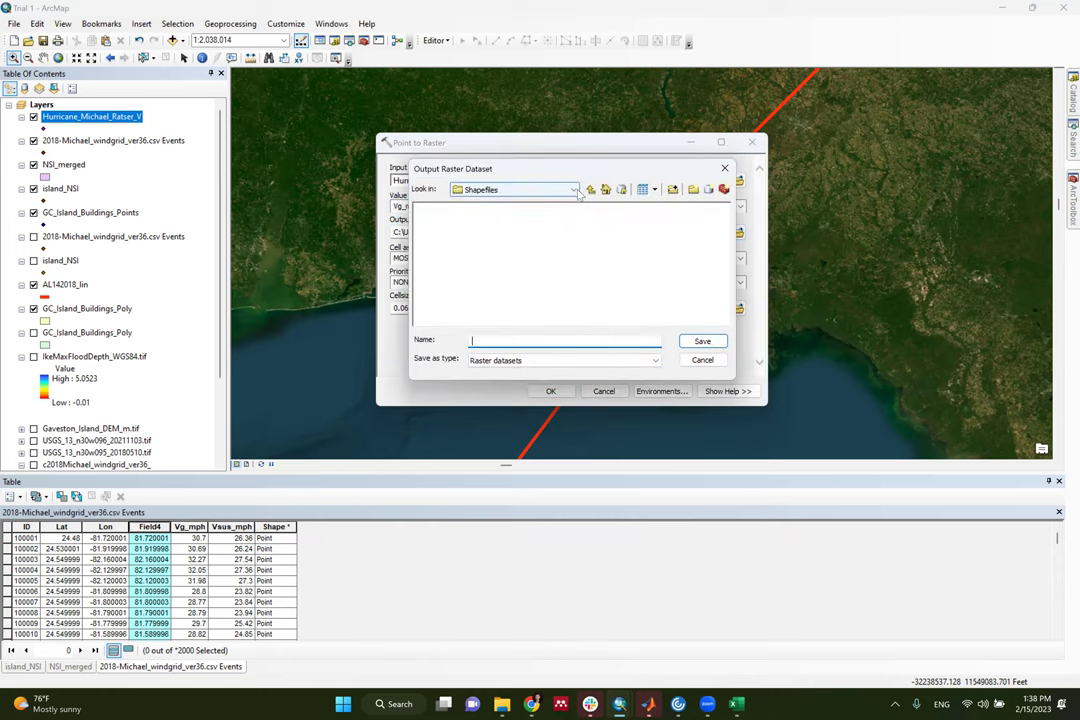
click(575, 190)
click(466, 258)
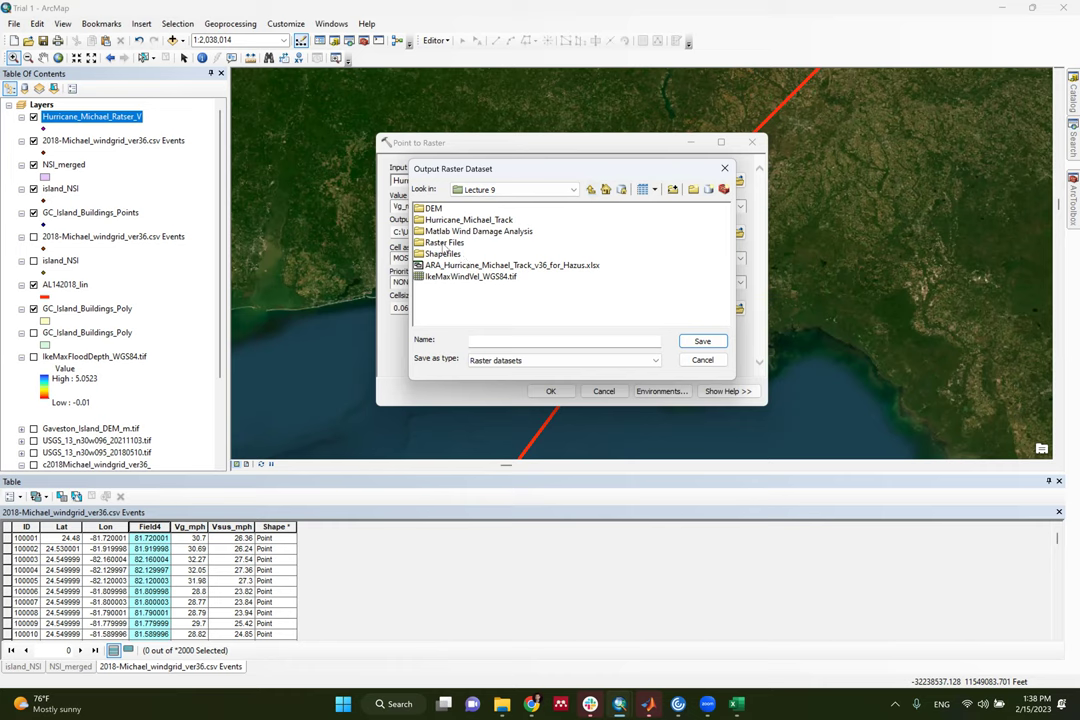
double_click(443, 243)
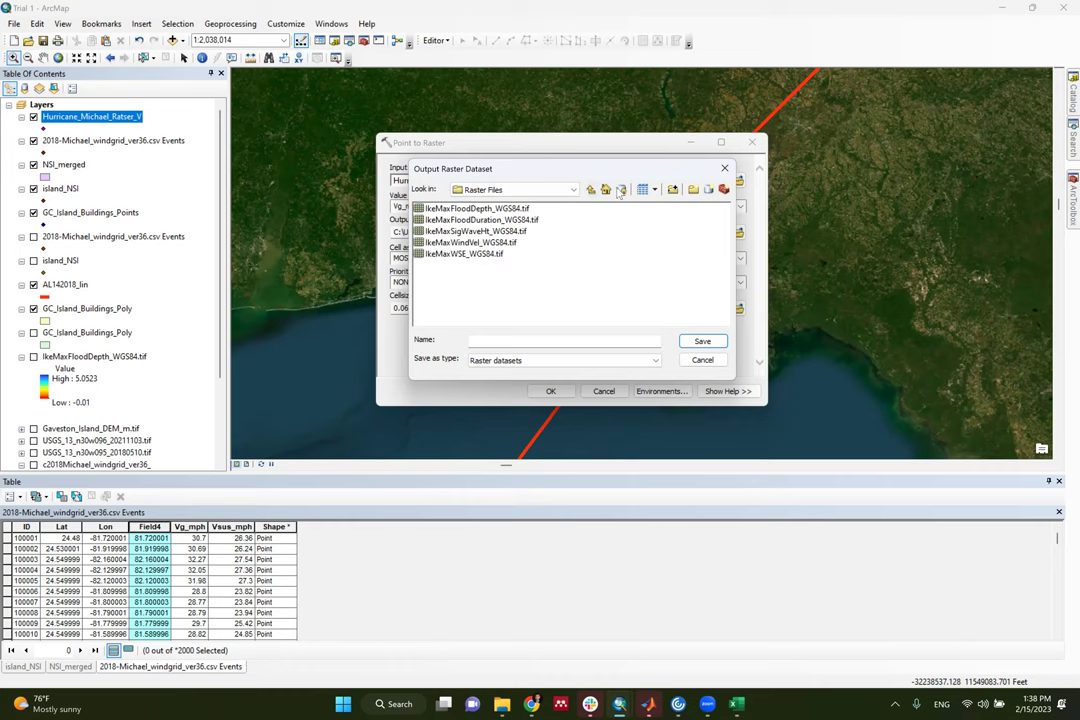
key(BackSpace)
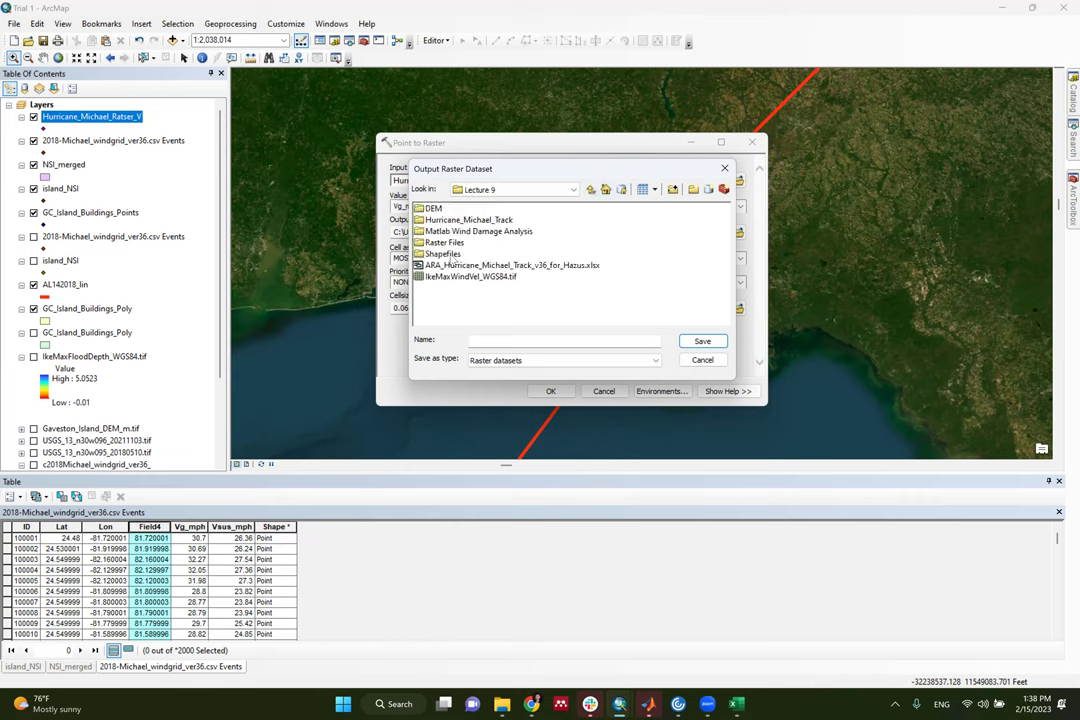
double_click(460, 219)
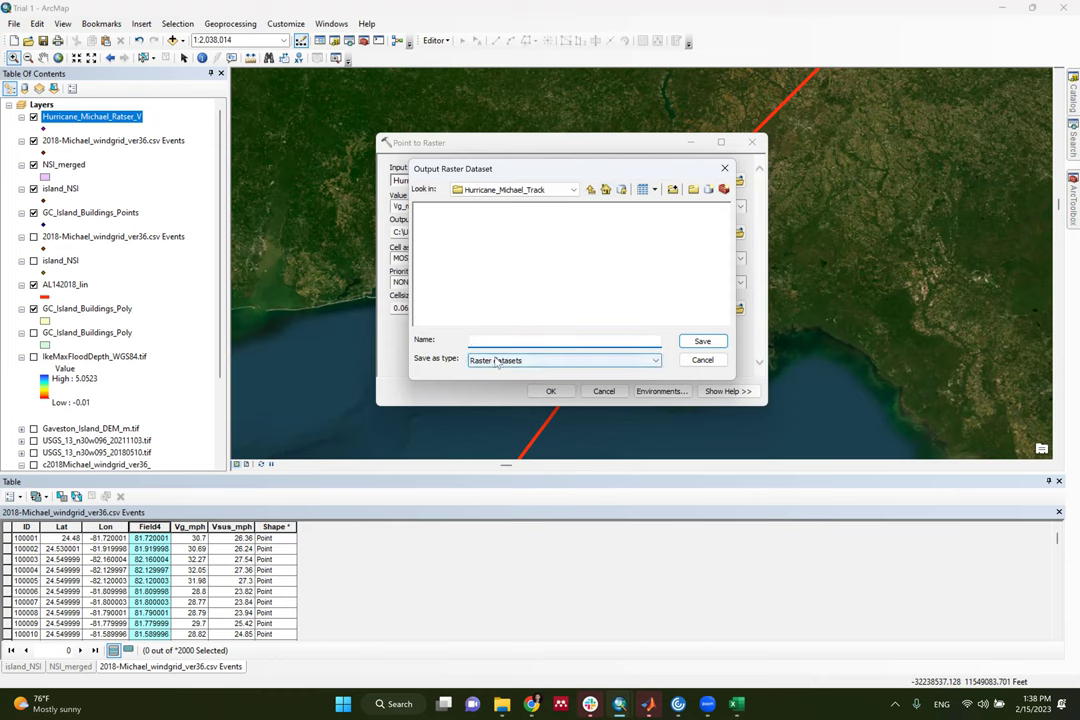
Name the output raster Hurricane_Michael_V.tif, save that output location and check its path in the tool
text(Hurricane)
key(BackSpace)
text(_Michael_V.tif)
click(702, 342)
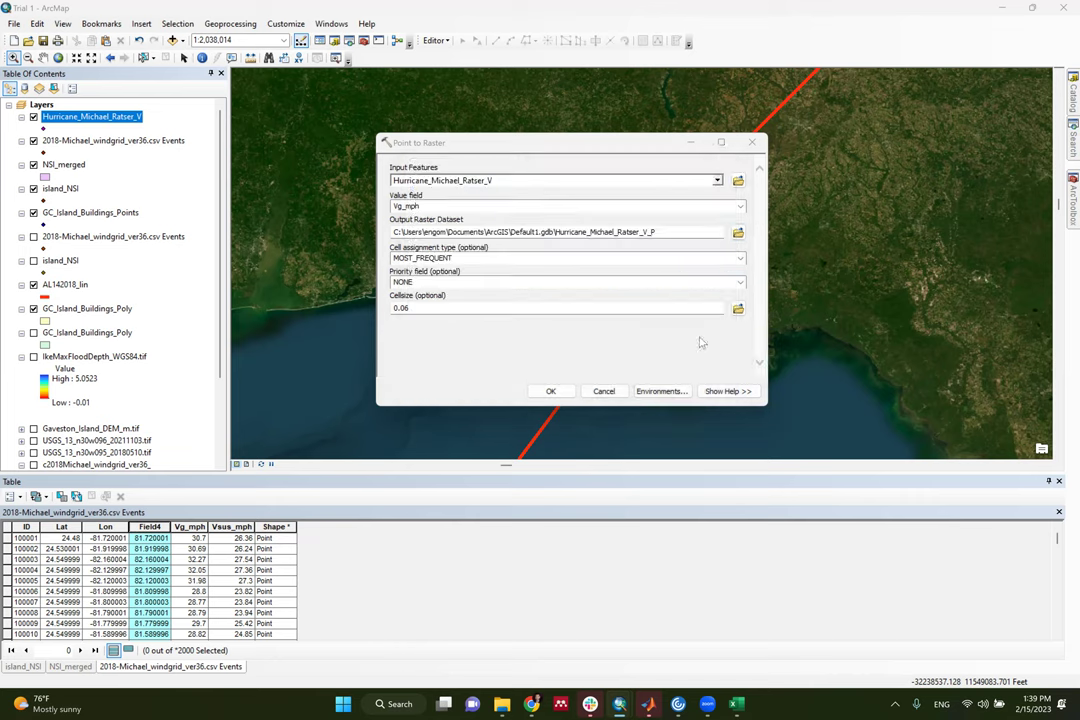
double_click(695, 232)
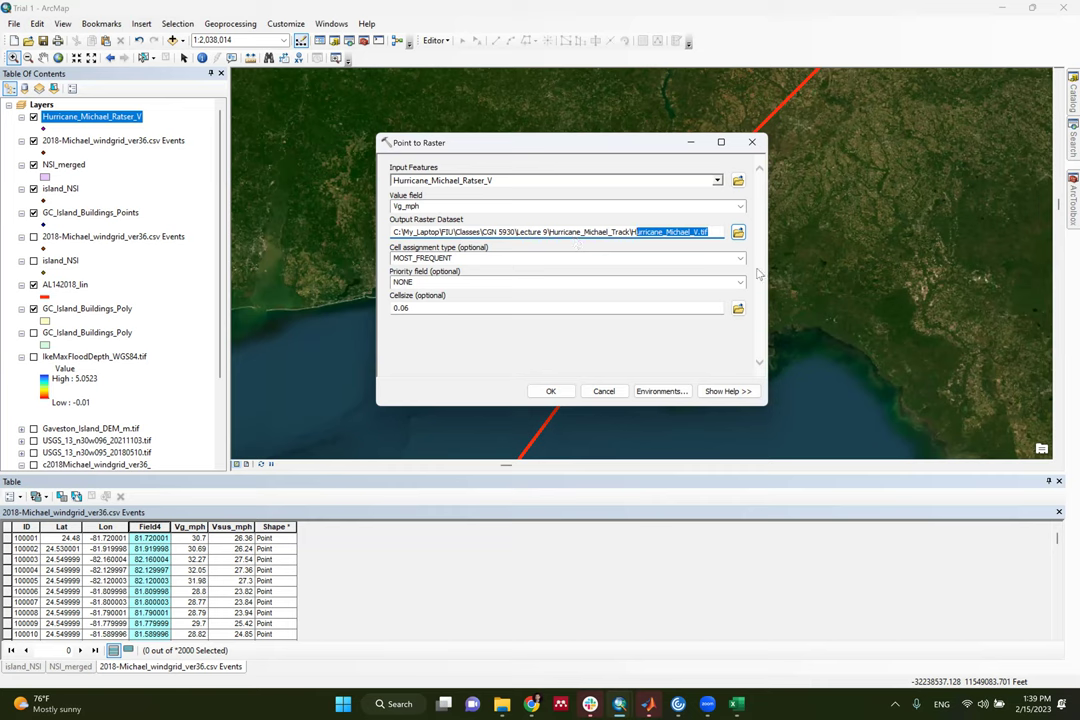
Set Vg_mph as the priority field, keep the cell size at 0.06 and run Point to Raster
click(437, 281)
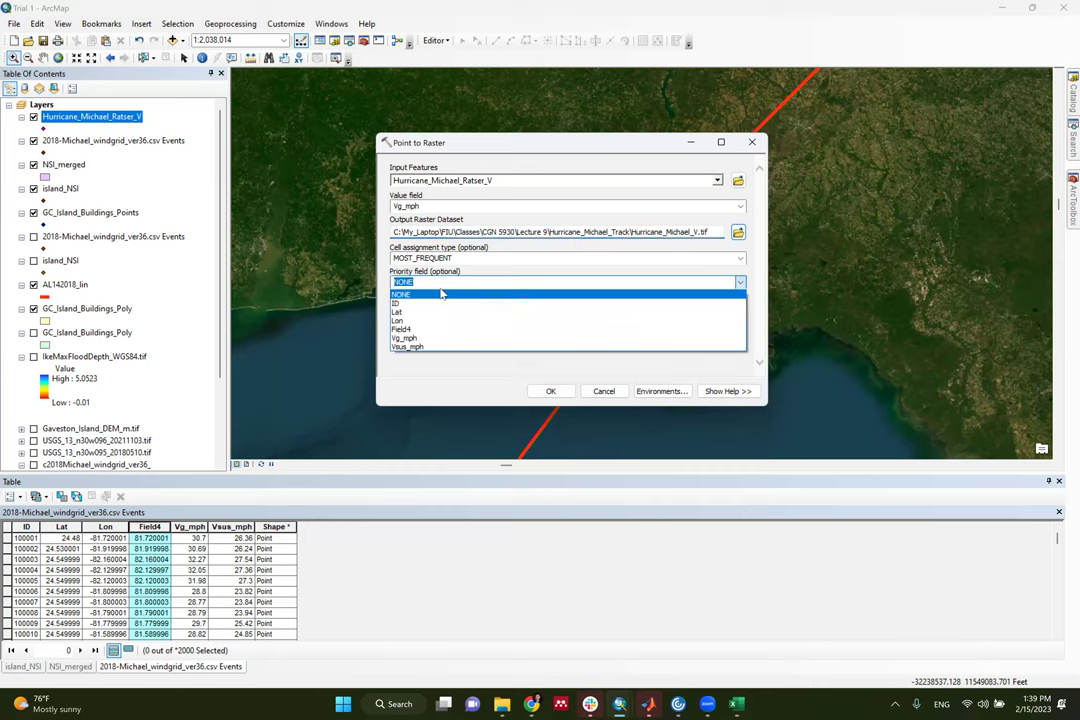
click(415, 338)
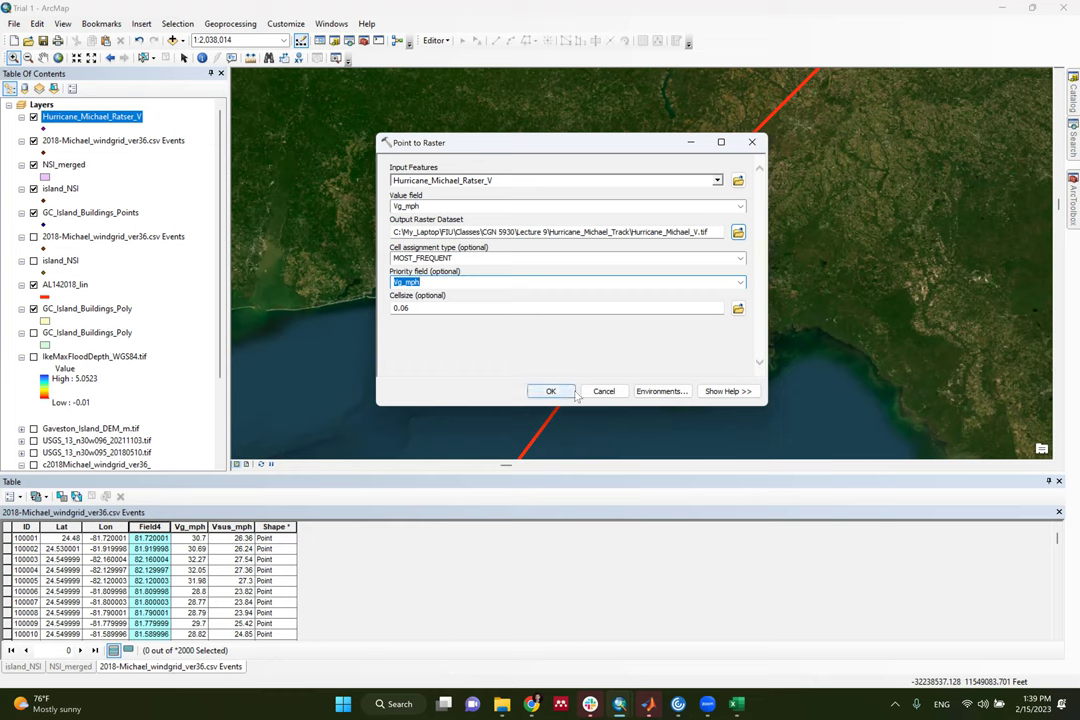
click(405, 308)
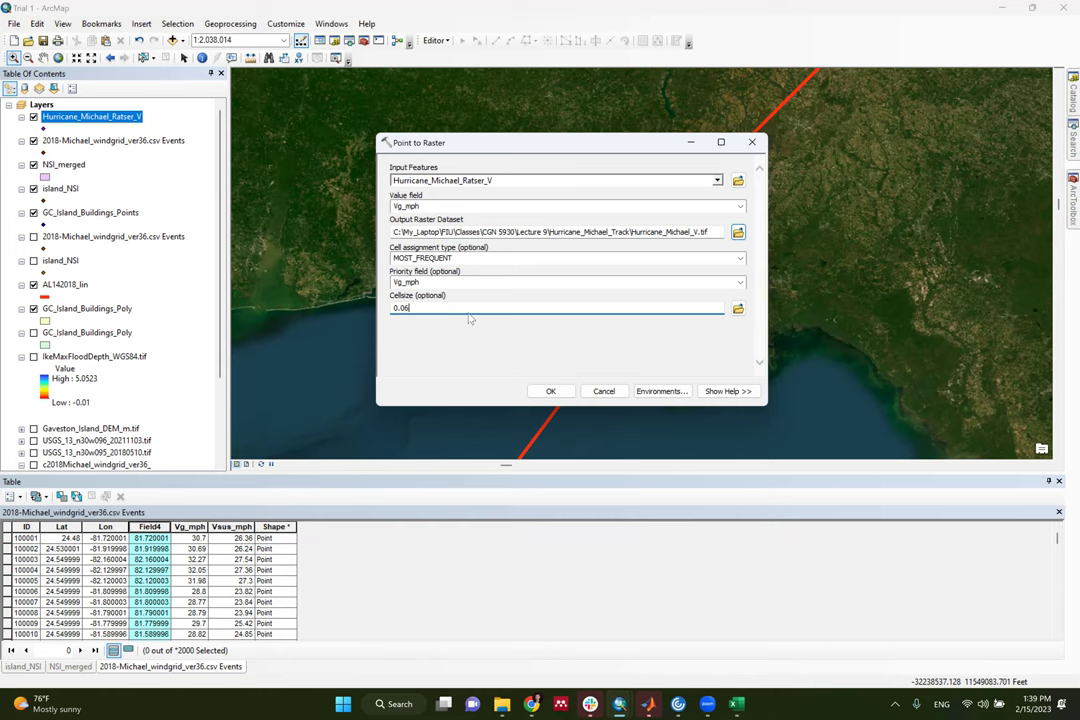
click(550, 391)
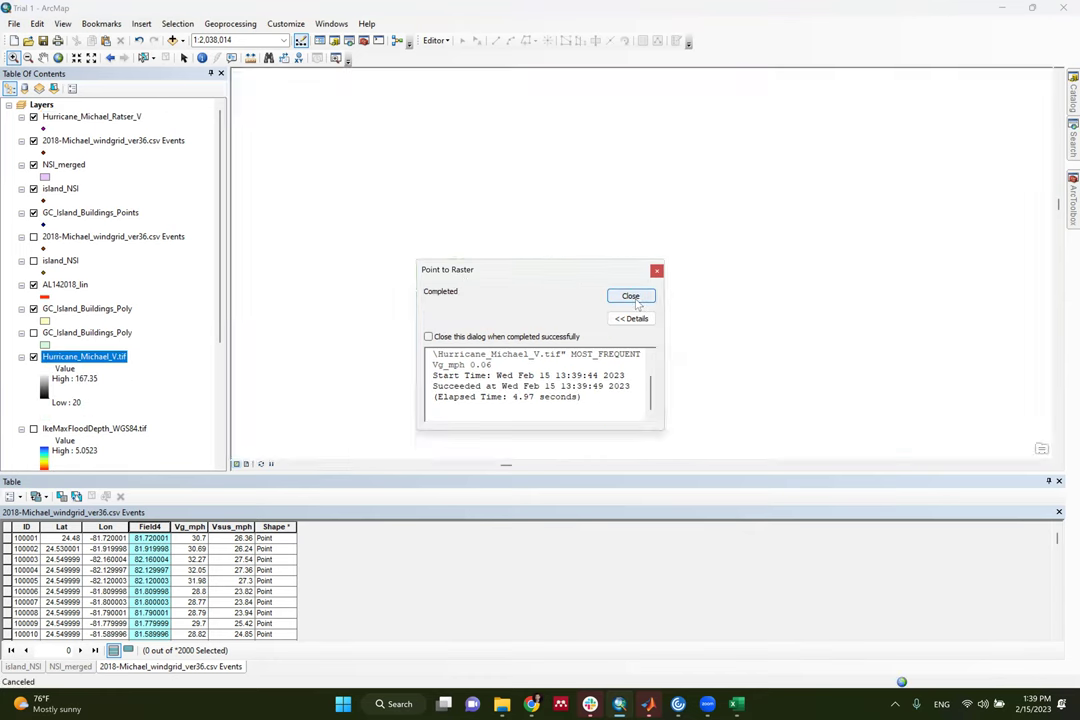
click(638, 299)
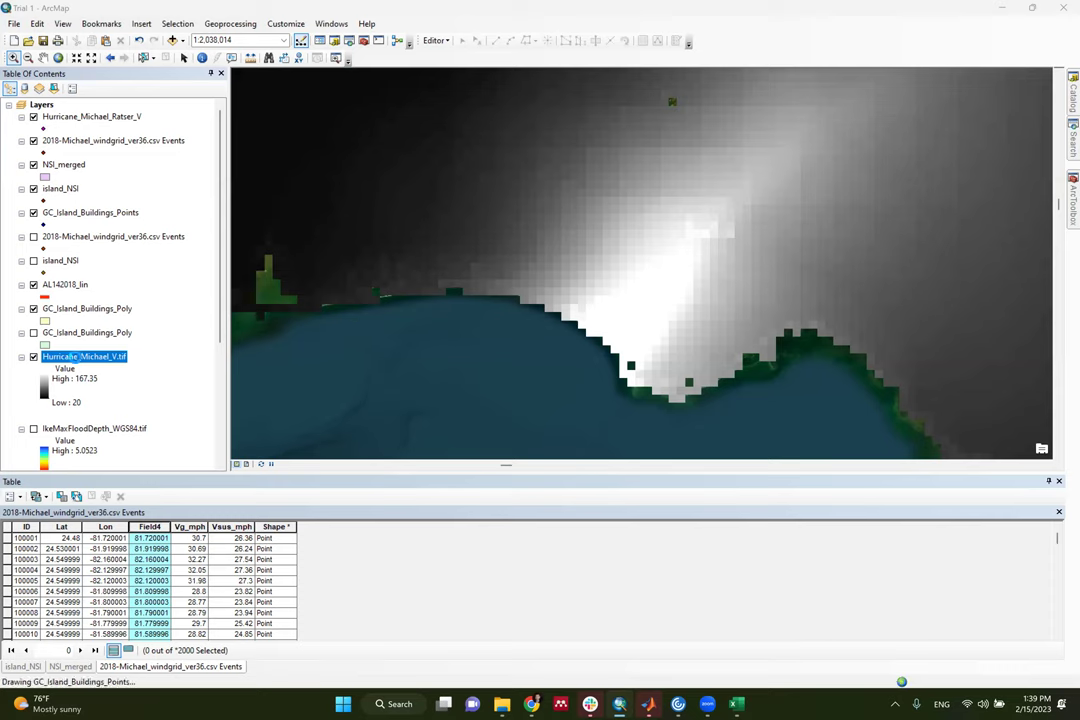
Hide the visible wind grid, NSI and GC_Island_Buildings_Points layers and zoom to the extent of Hurricane_Michael_V.tif
right_click(78, 358)
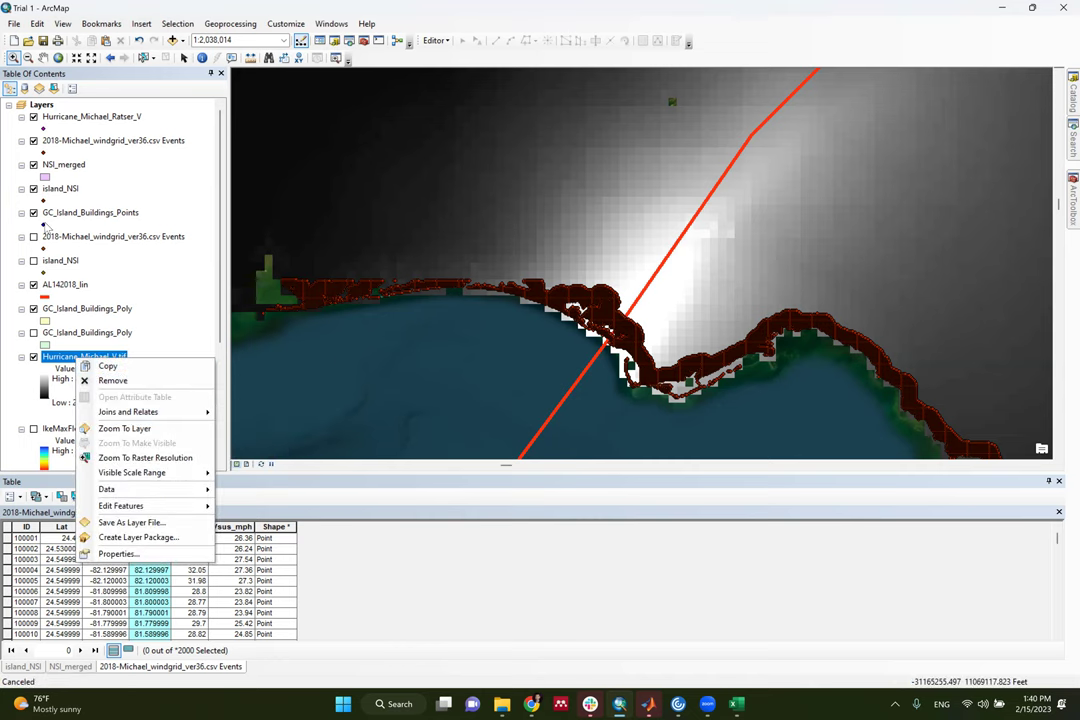
click(33, 117)
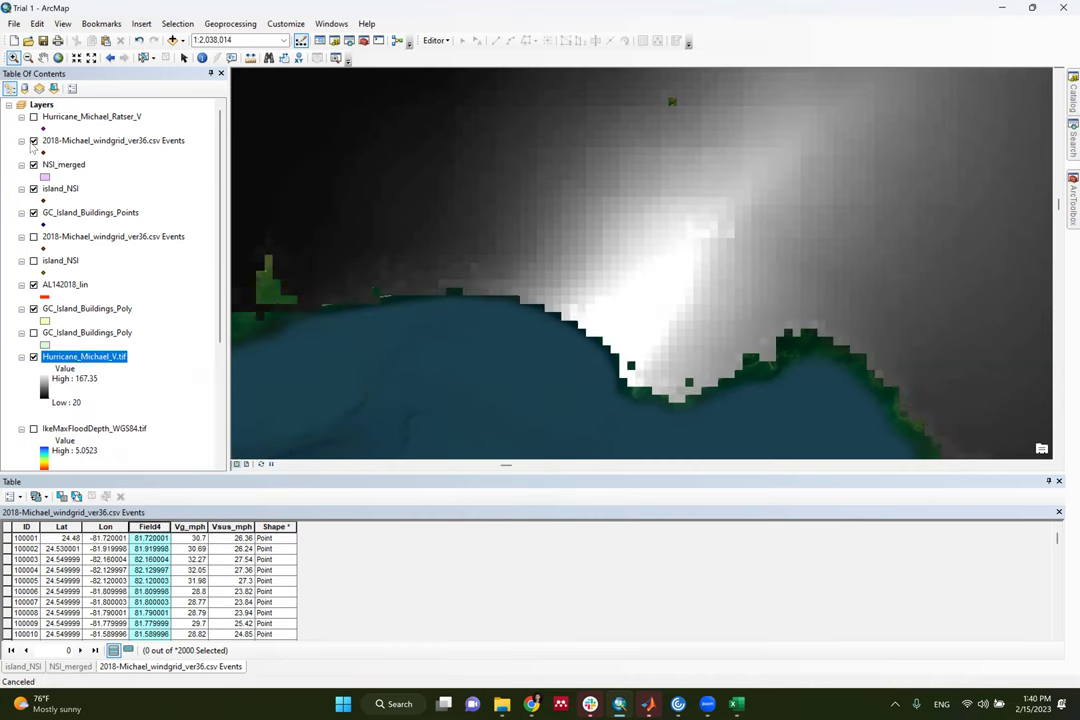
click(33, 141)
click(33, 165)
click(33, 213)
right_click(62, 359)
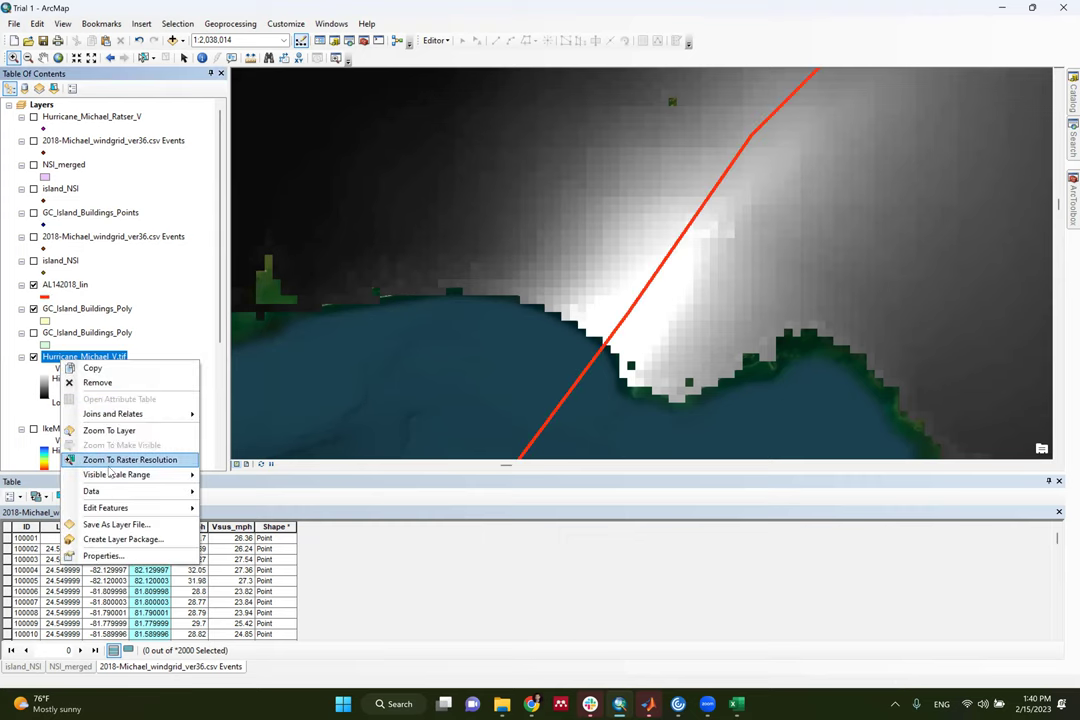
click(112, 431)
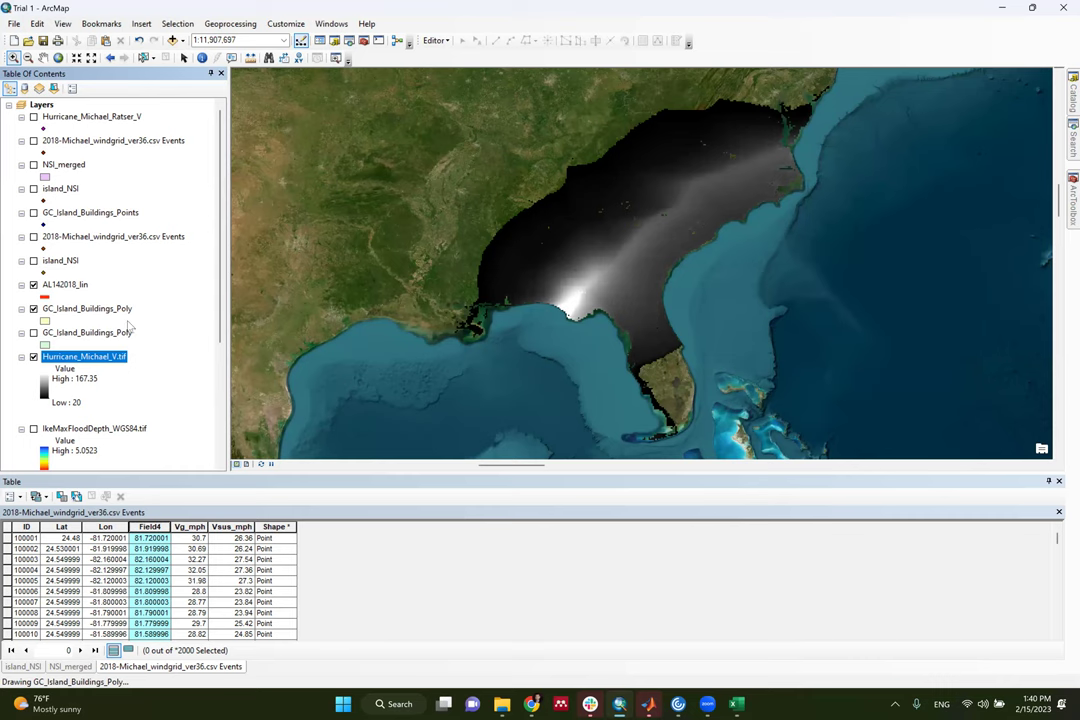
Apply a multicolour ramp to Hurricane_Michael_V.tif, with white and magenta for low winds and red for high winds
click(75, 378)
click(122, 363)
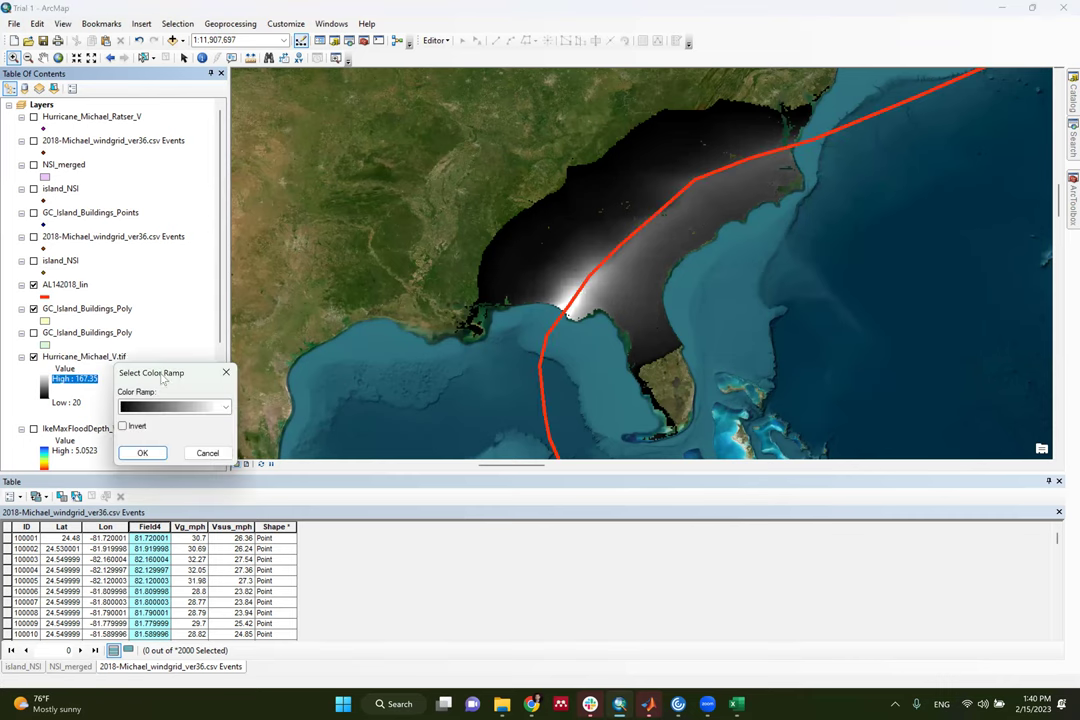
click(170, 407)
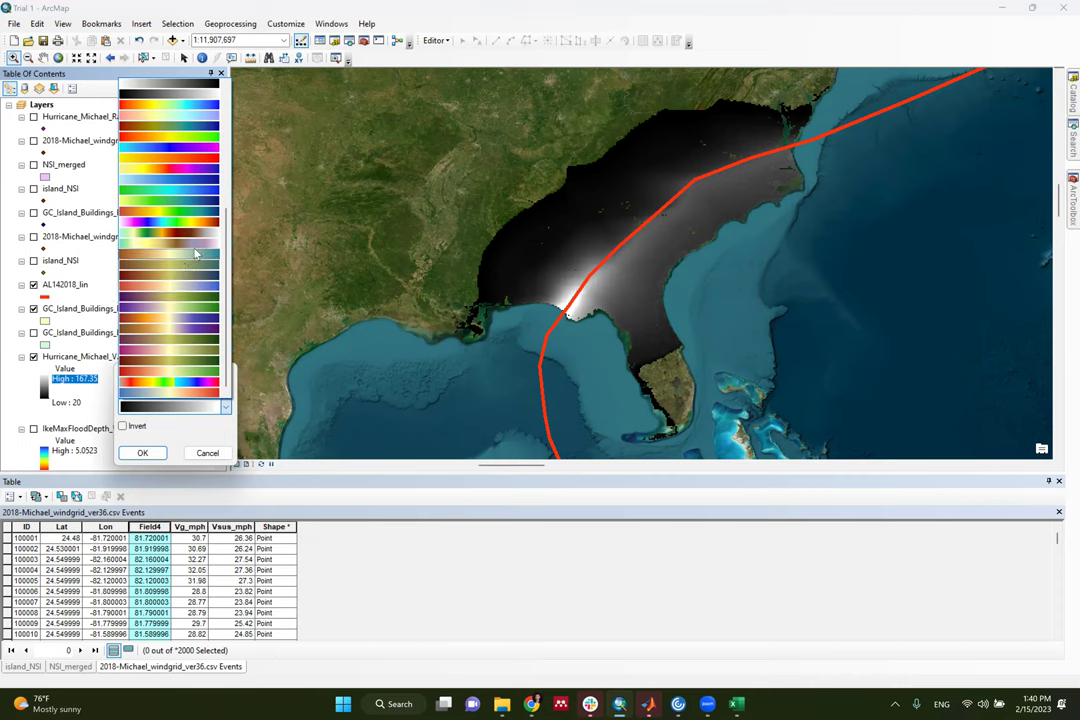
click(167, 200)
click(142, 453)
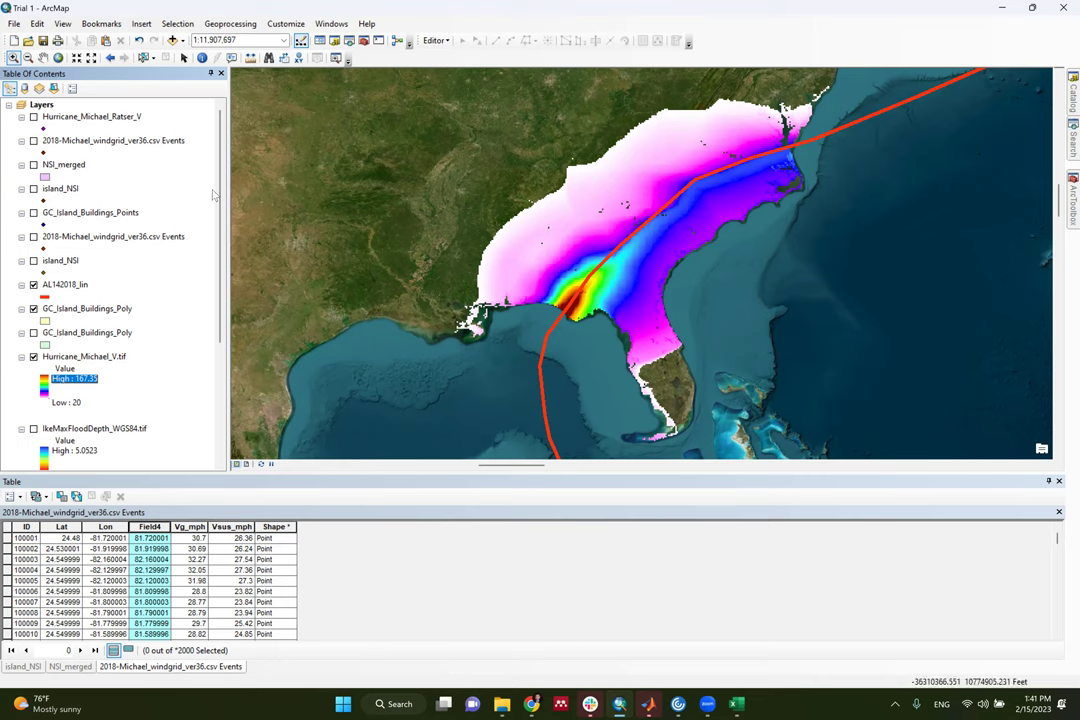
Place the map window side by side with the Lecture 9 folder in File Explorer
scroll(222, 215, down, 1)
scroll(222, 215, down, 10)
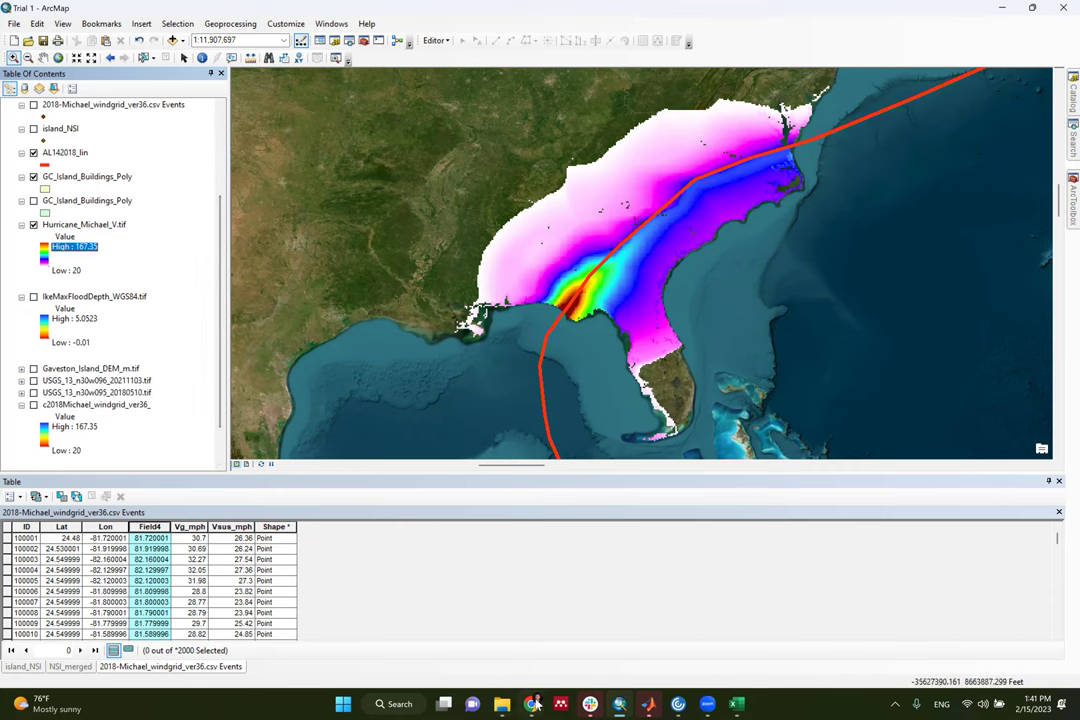
mouse_move(531, 704)
click(349, 40)
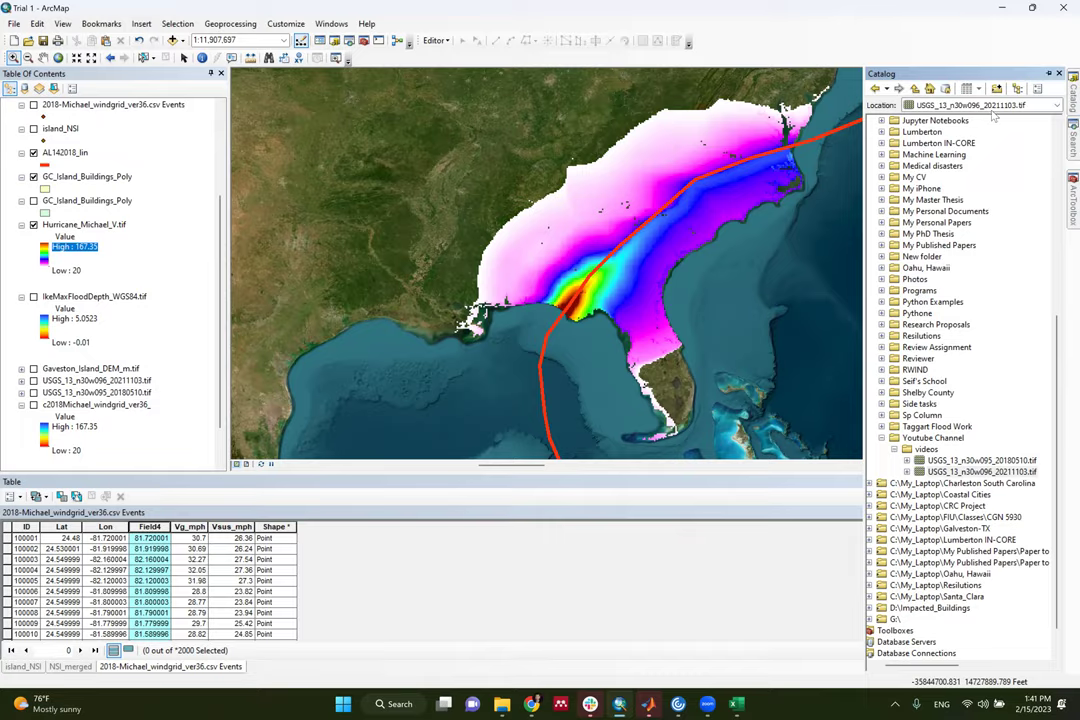
key(super+Right)
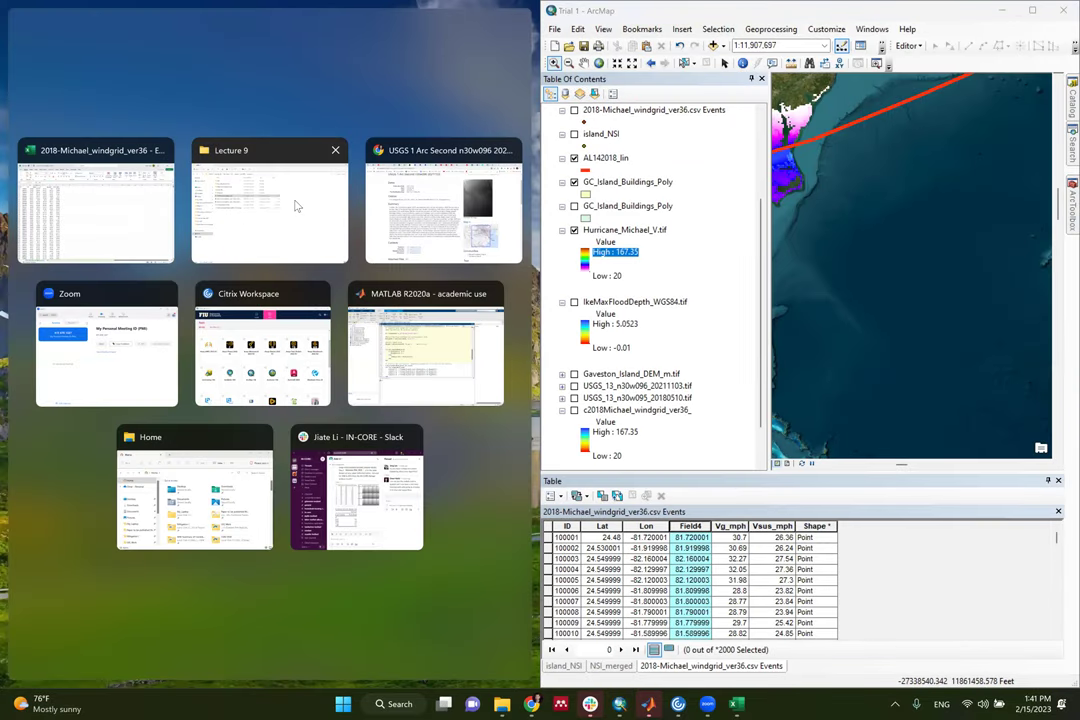
click(297, 207)
Open the Shapefiles folder inside Lecture 9 and look through its files
double_click(194, 207)
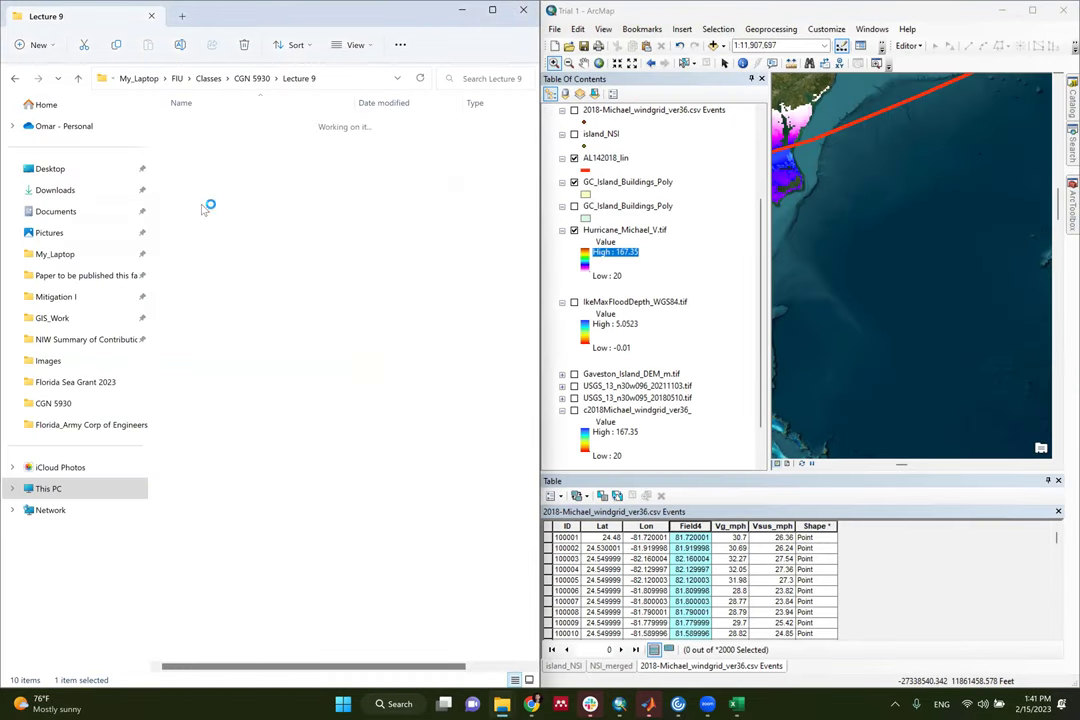
scroll(221, 242, down, 7)
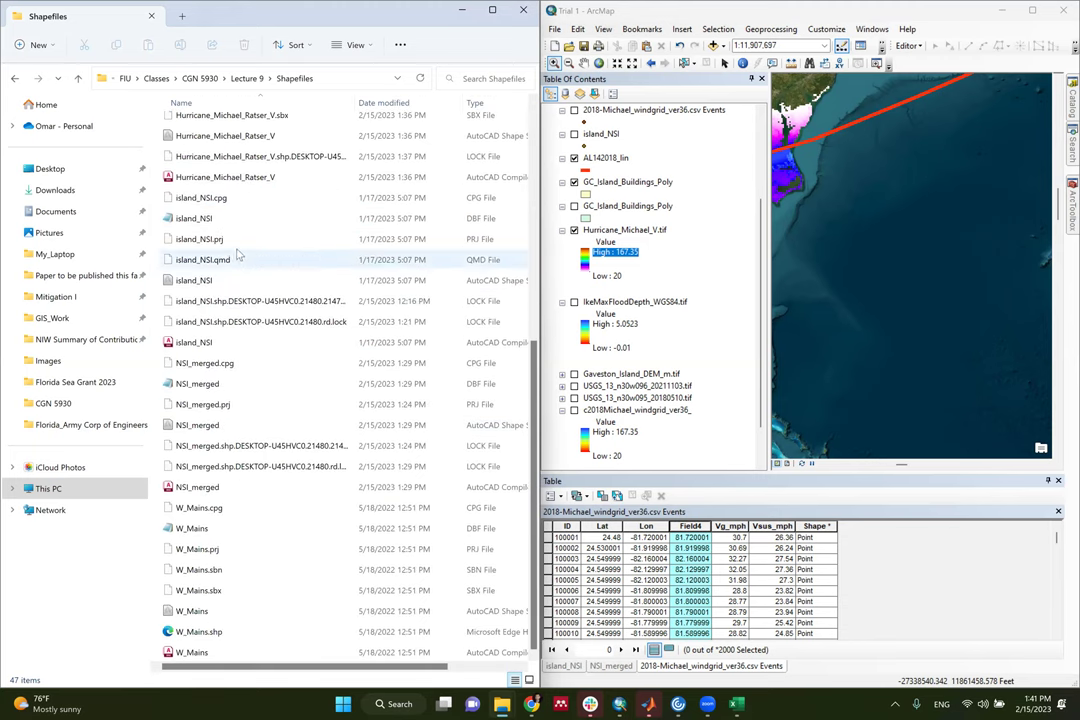
scroll(240, 262, up, 7)
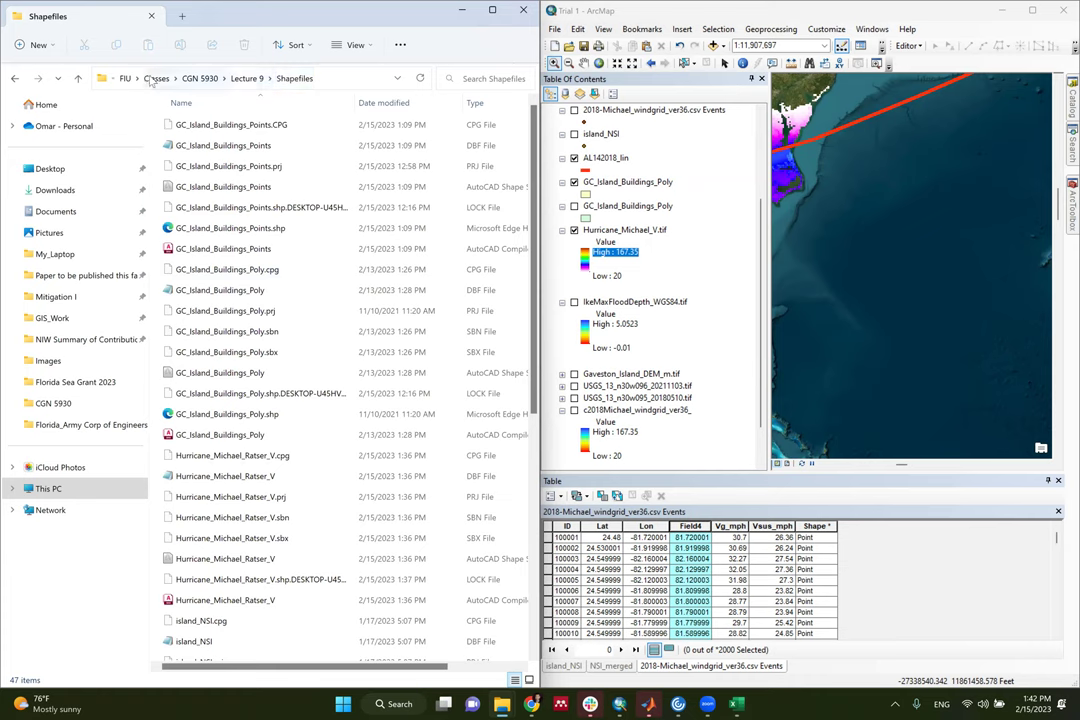
Add the MexBeach_Buildings_Poly1 shapefile from the GIS-Data folder of CRC Project, Mixico_Beach, to the map
click(120, 264)
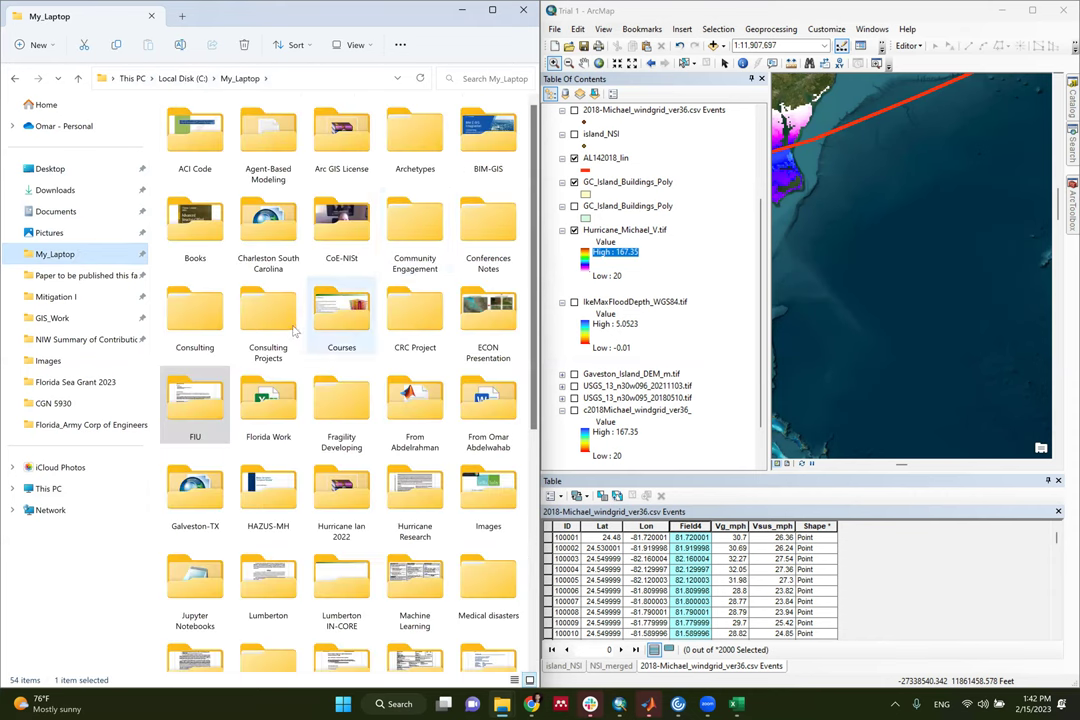
double_click(433, 316)
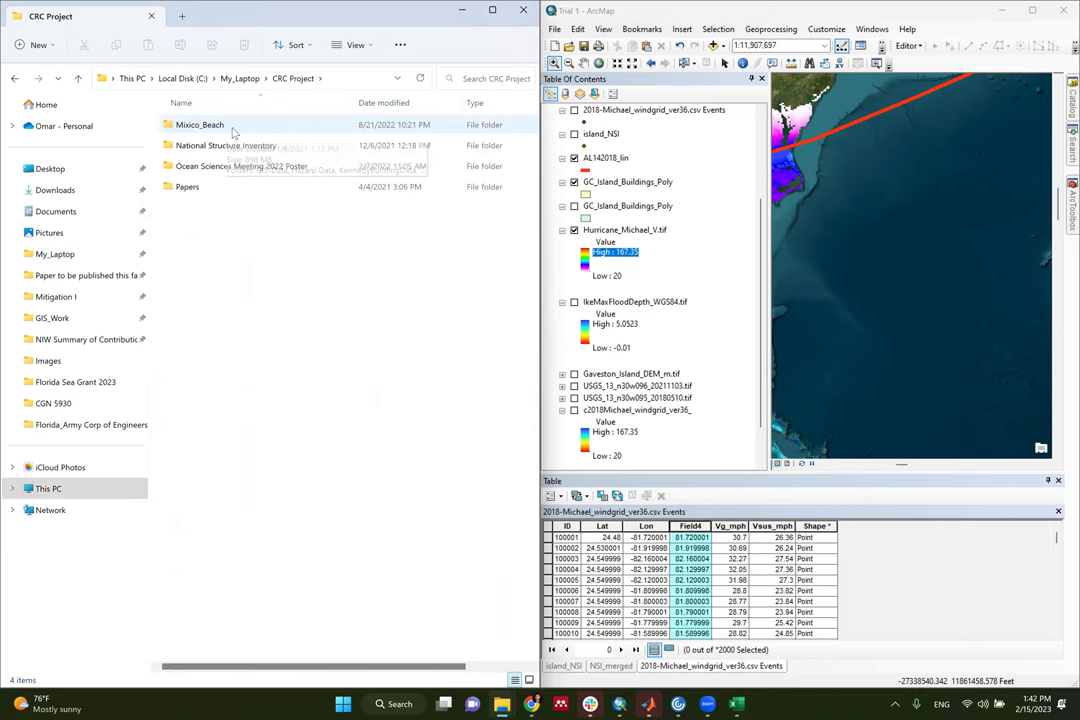
double_click(200, 125)
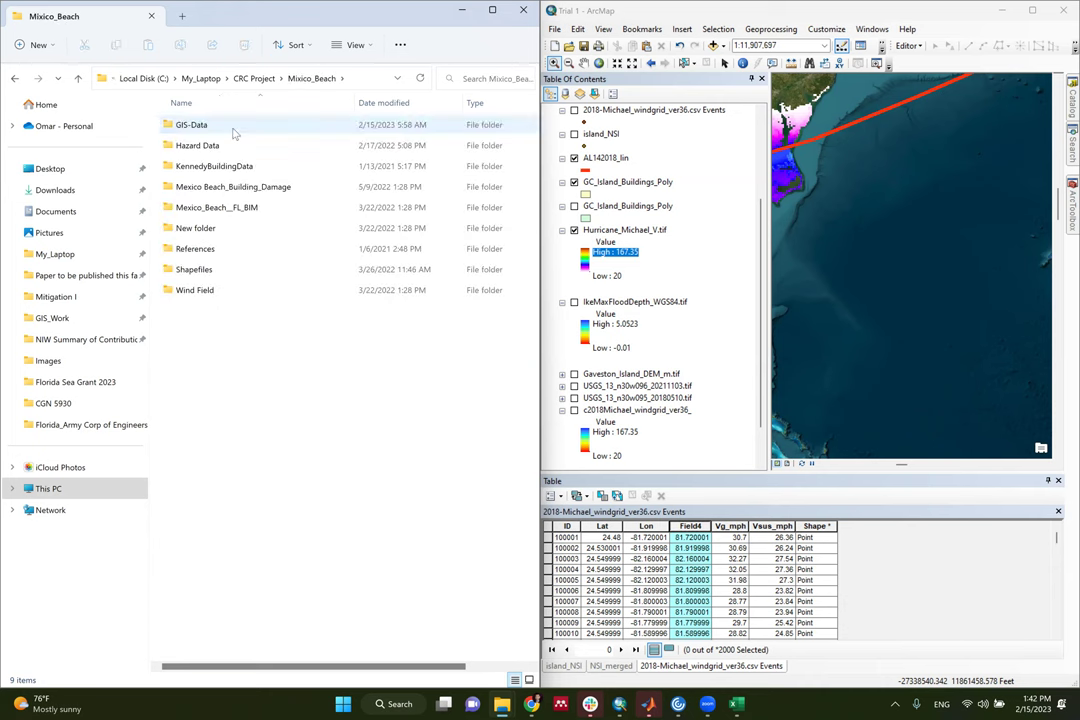
double_click(232, 125)
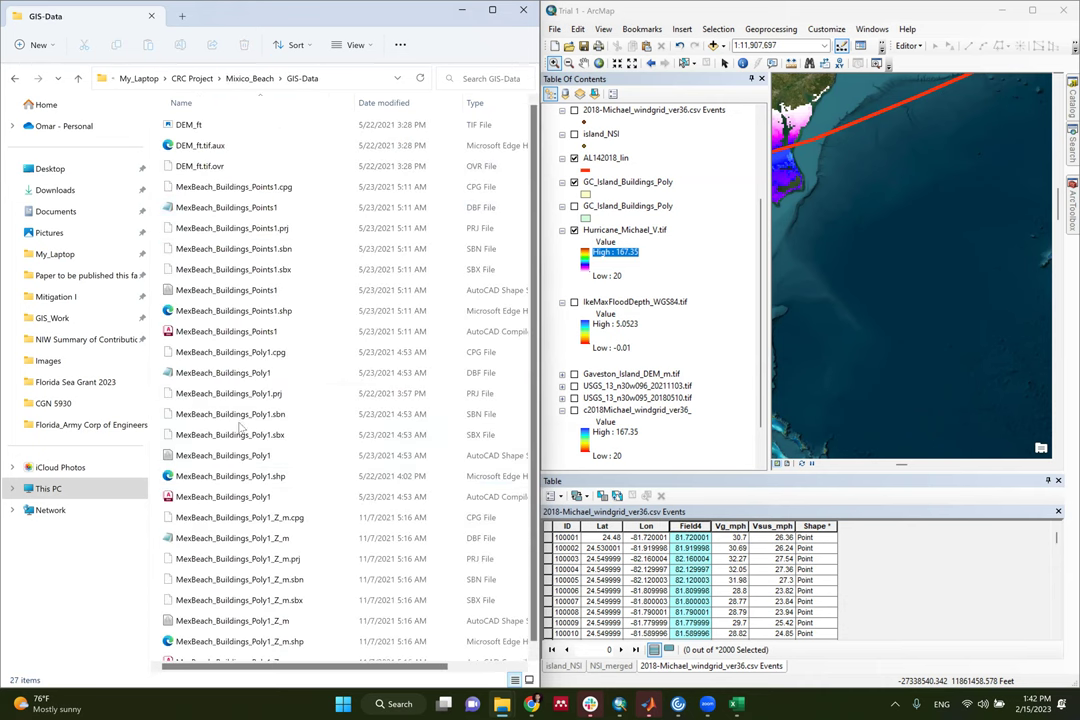
click(228, 457)
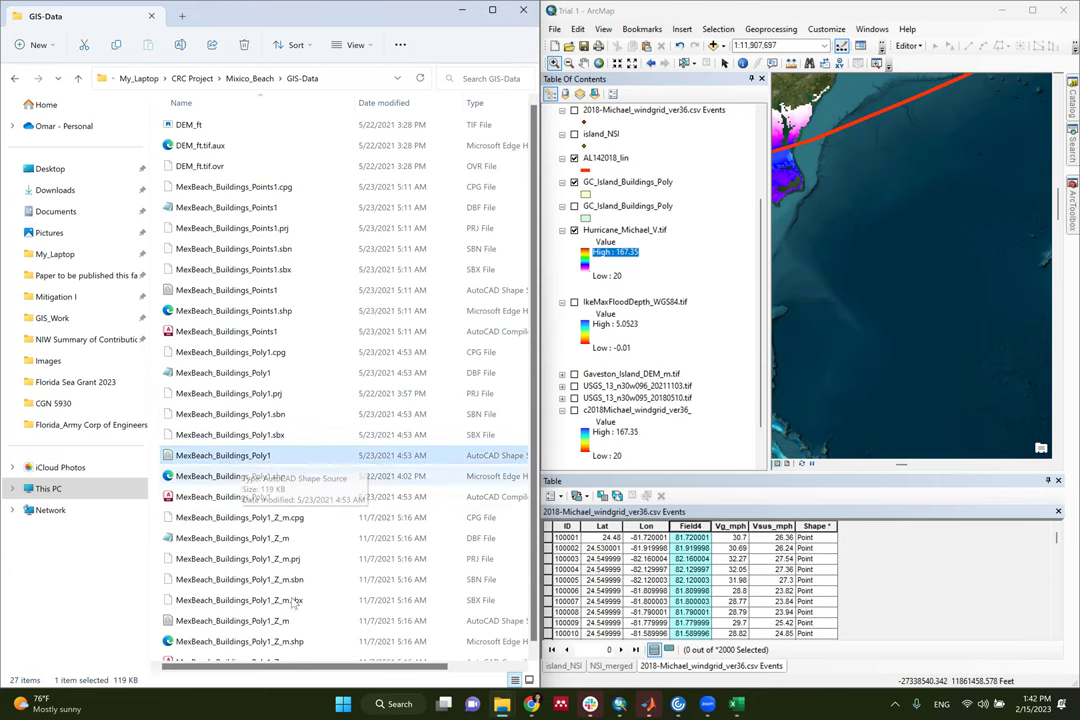
scroll(340, 667, right, 3)
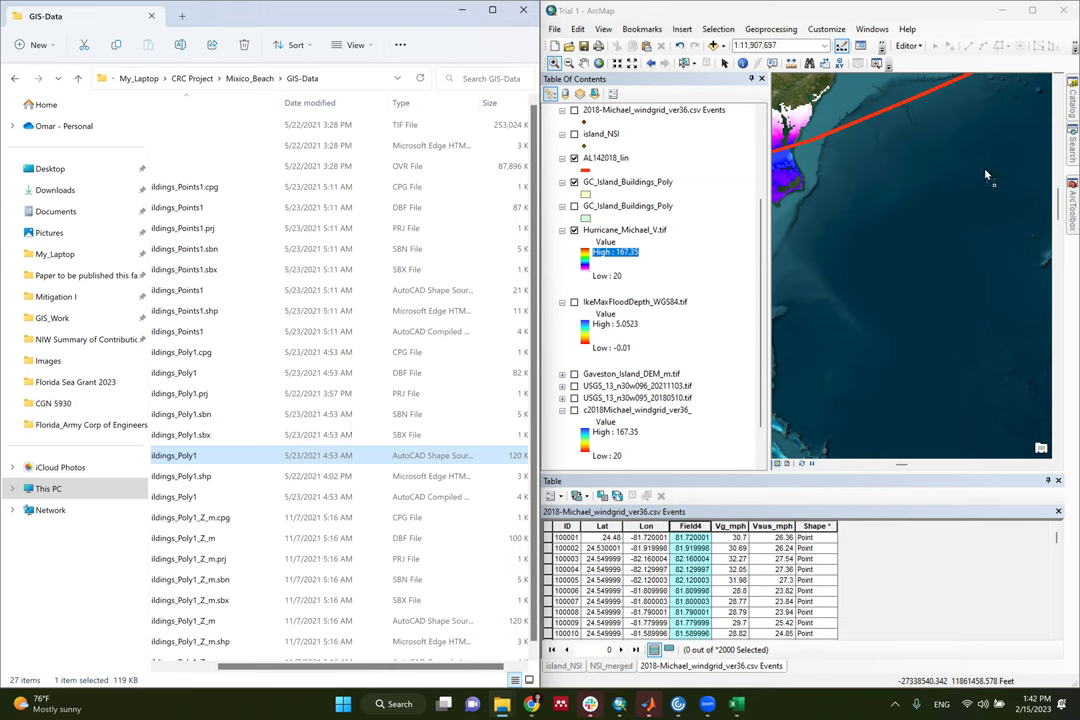
drag(960, 190, 964, 107)
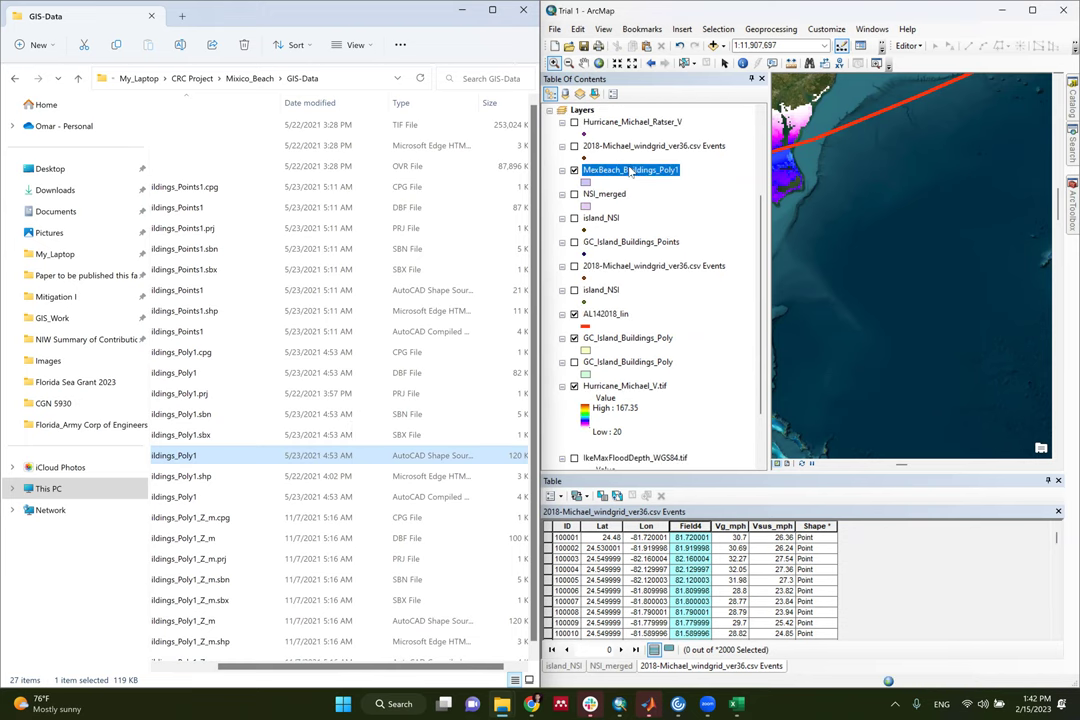
Zoom to the MexBeach_Buildings_Poly1 layer, maximize the ArcMap window and centre the building footprints in the map
scroll(700, 200, down, 3)
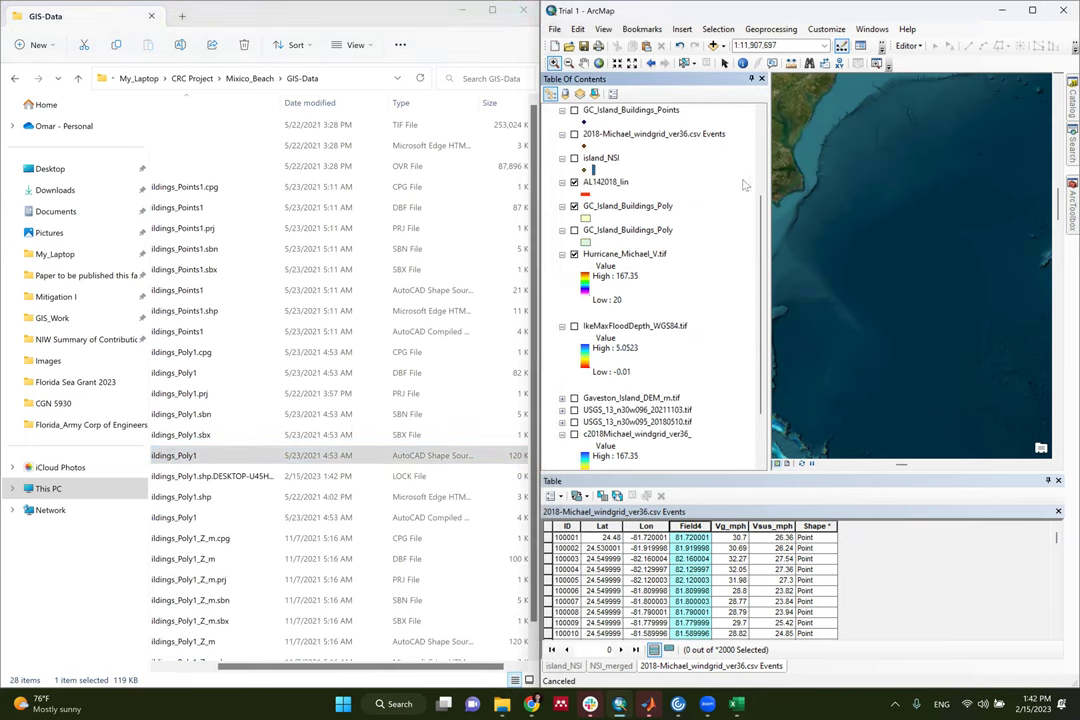
scroll(760, 220, up, 5)
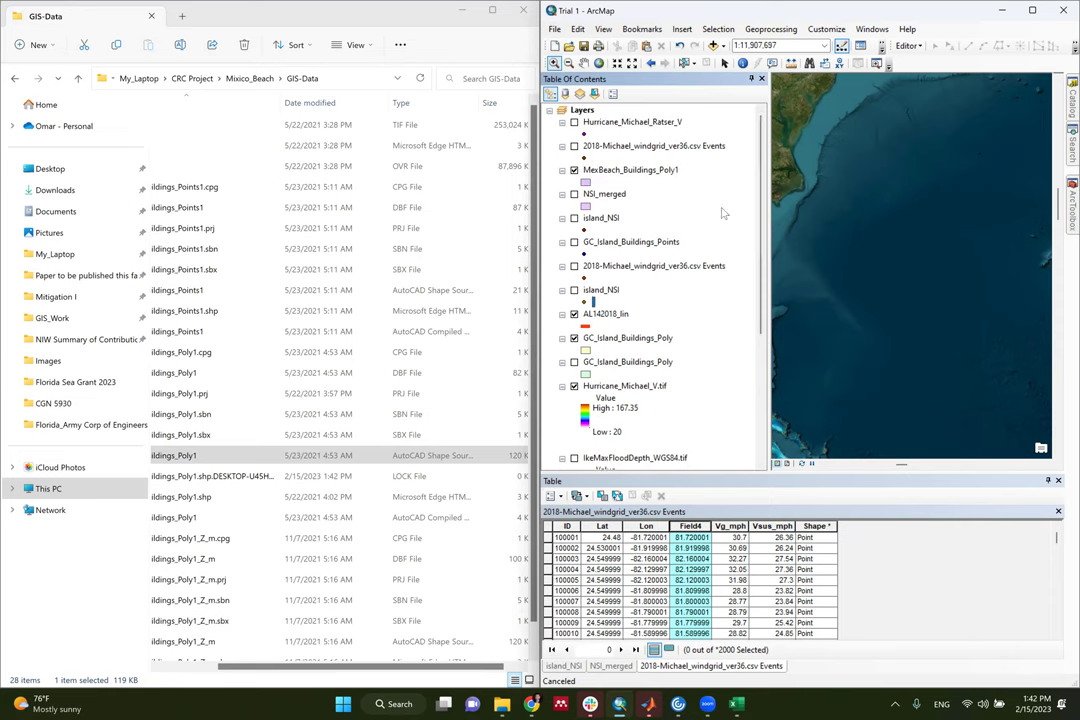
click(650, 171)
right_click(651, 171)
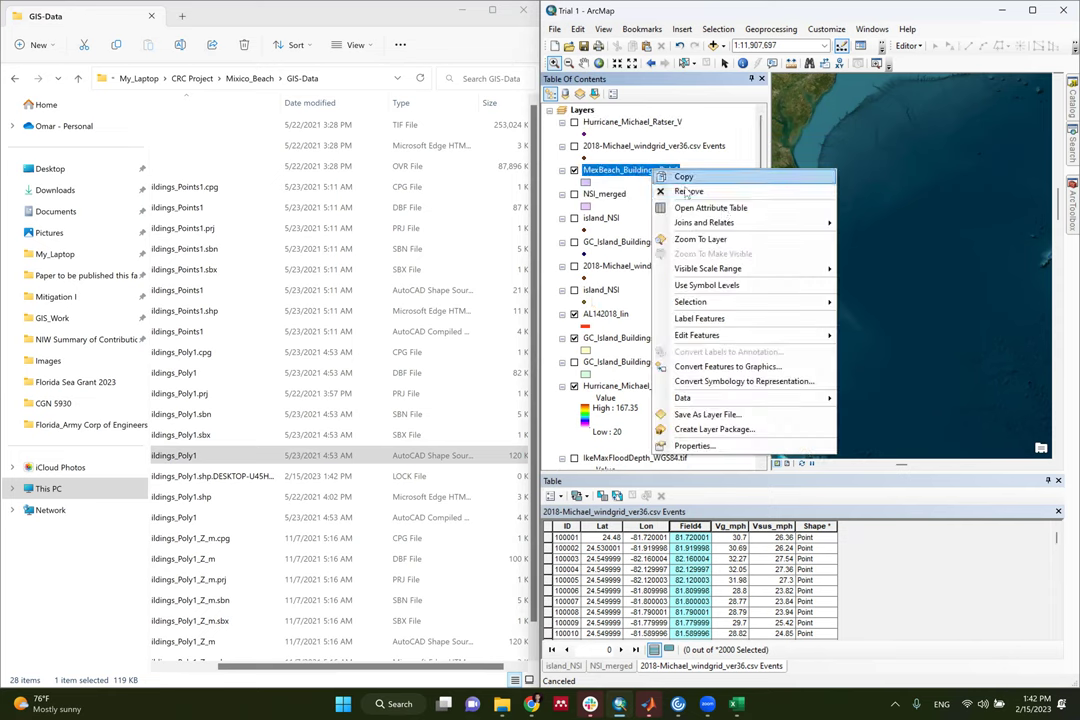
click(727, 238)
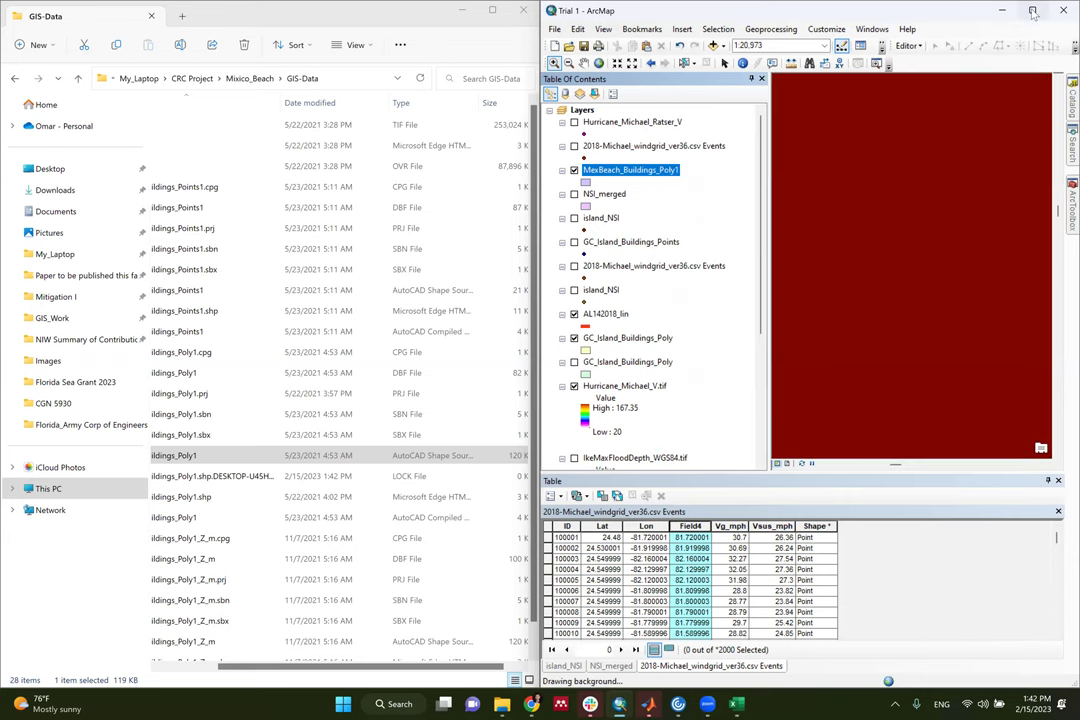
click(1033, 10)
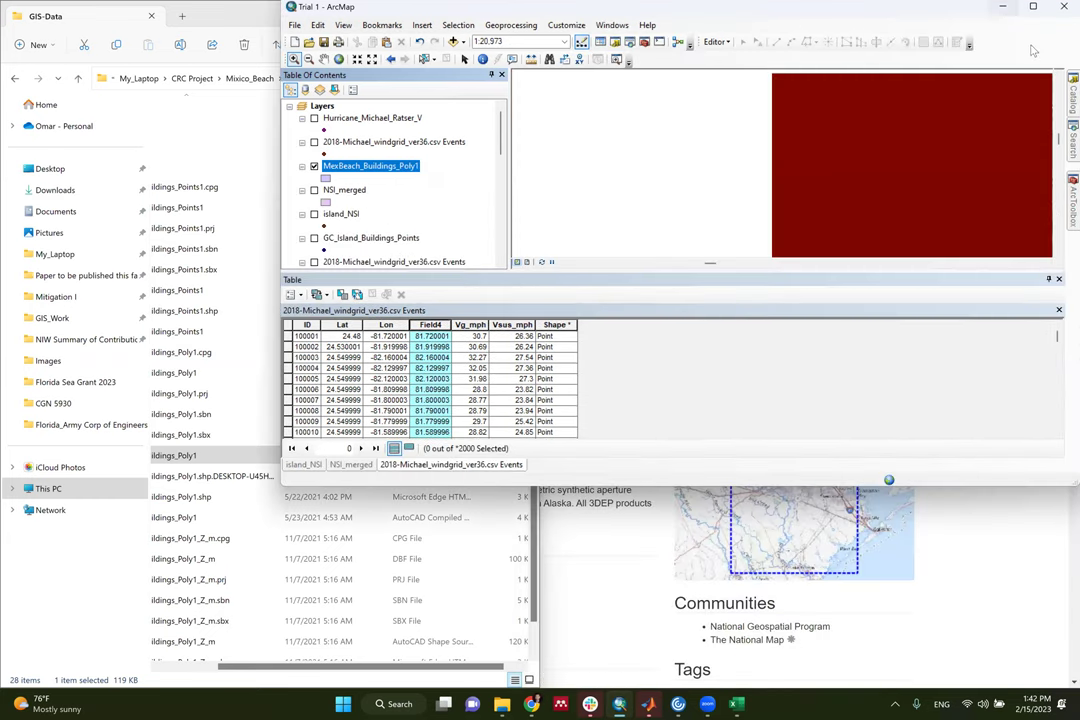
double_click(920, 8)
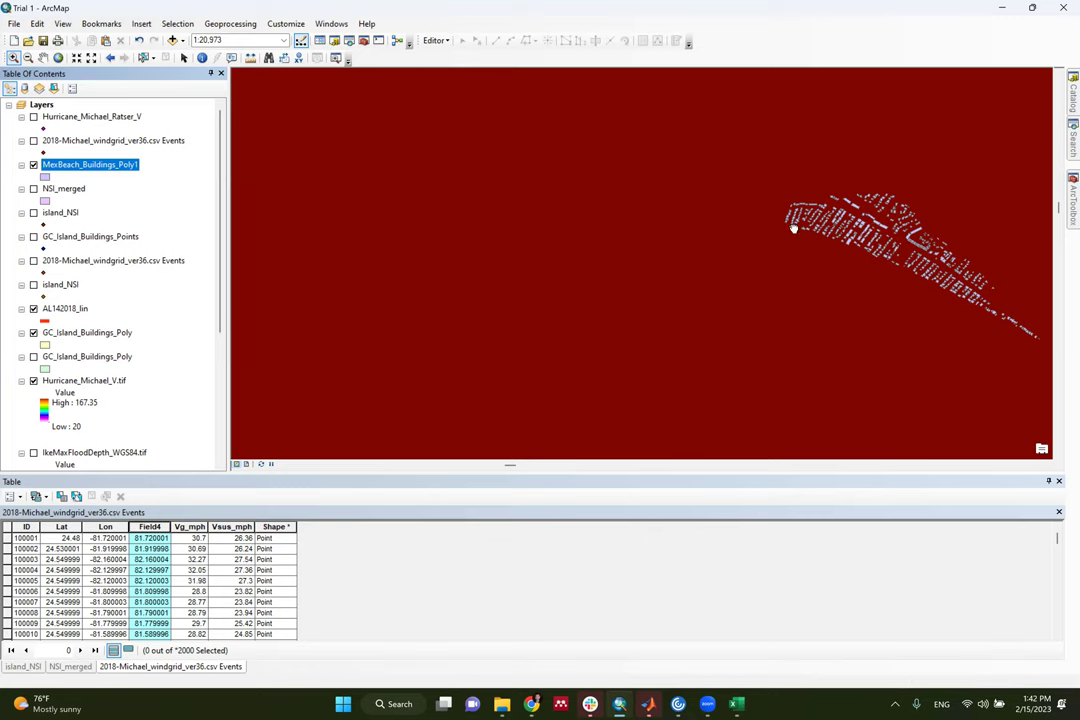
key(Right)
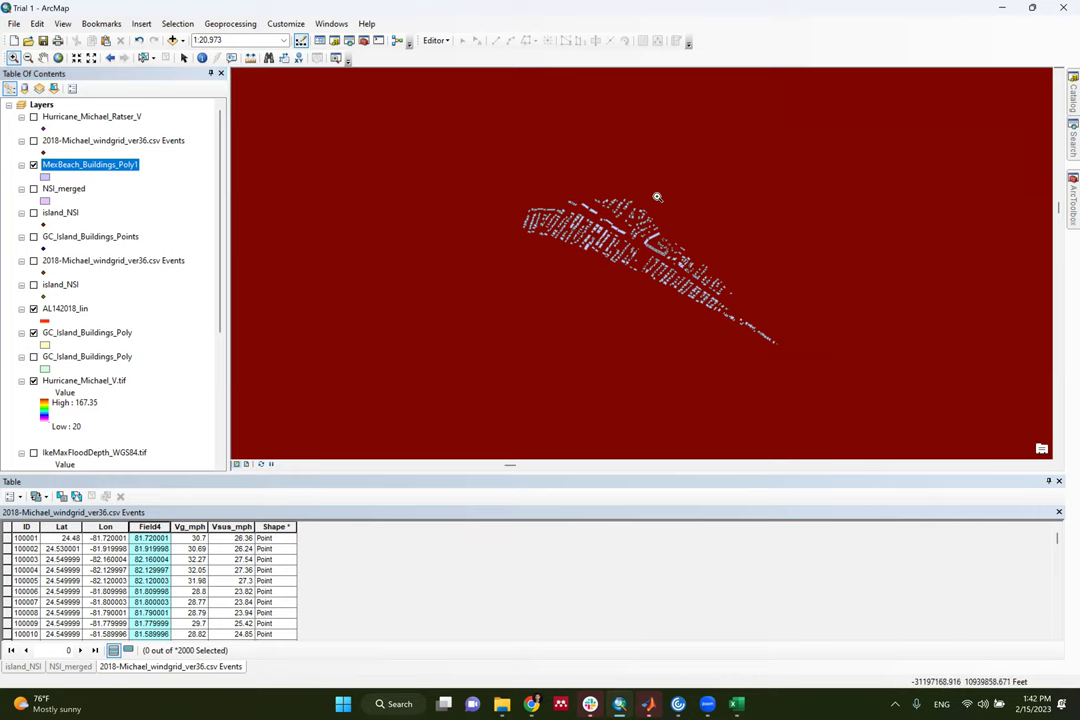
At a scale of 1:400,000, identify the Hurricane_Michael_V.tif pixel value beside the Mexico Beach buildings
scroll(656, 197, down, 5)
scroll(659, 193, down, 5)
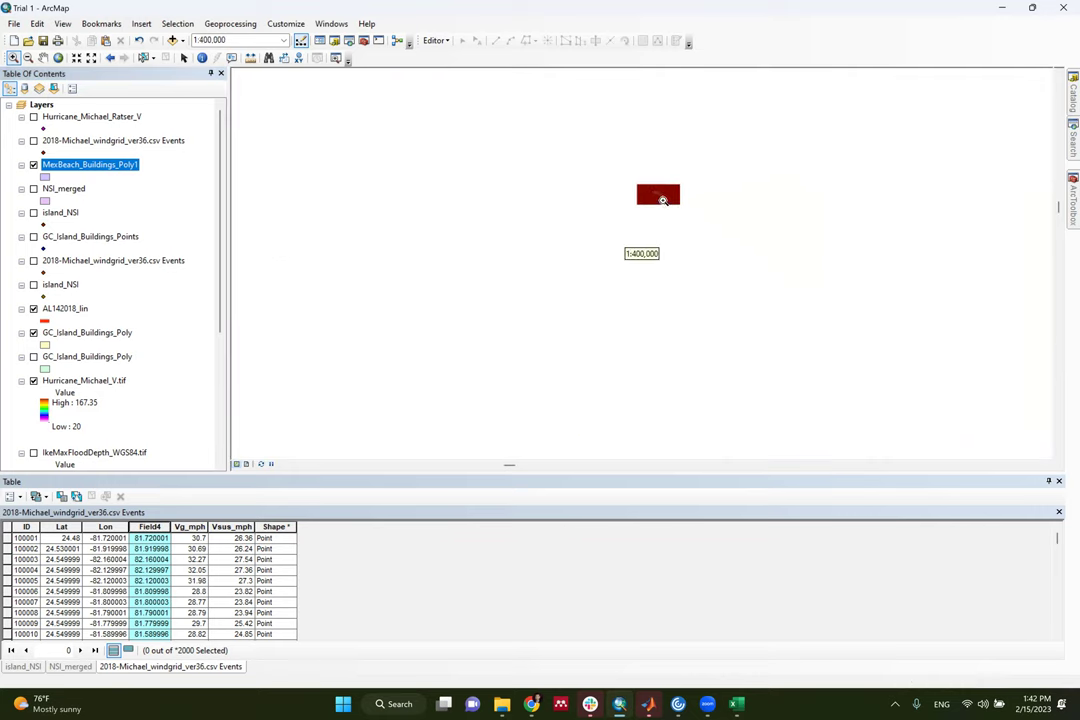
scroll(667, 197, up, 8)
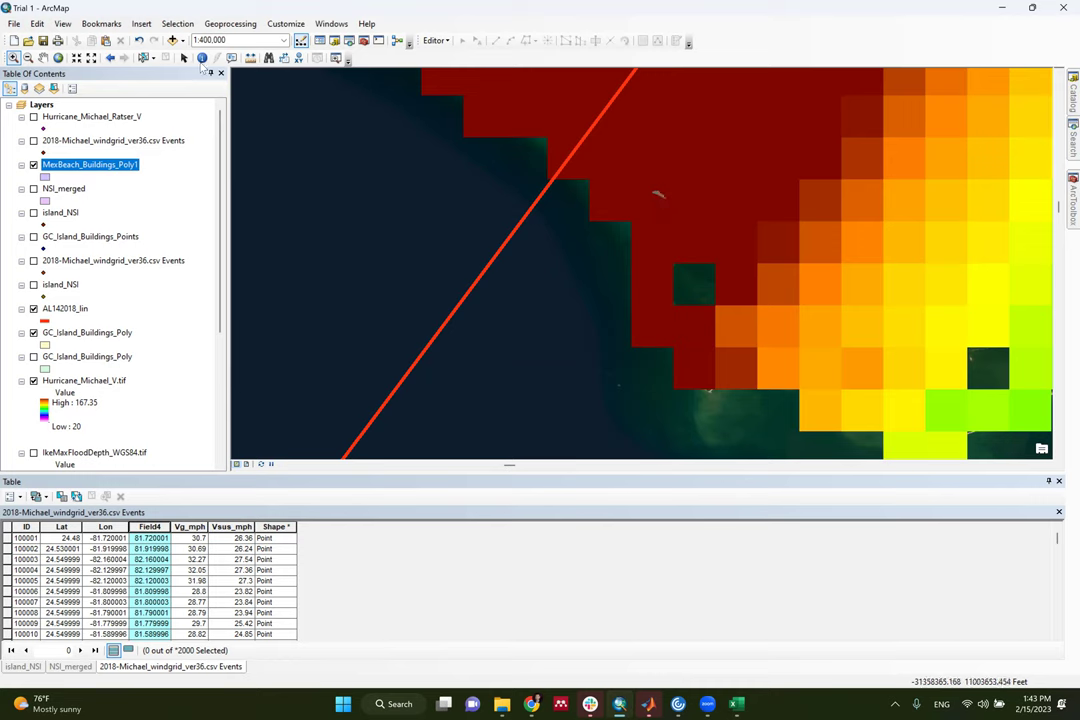
click(201, 57)
click(656, 229)
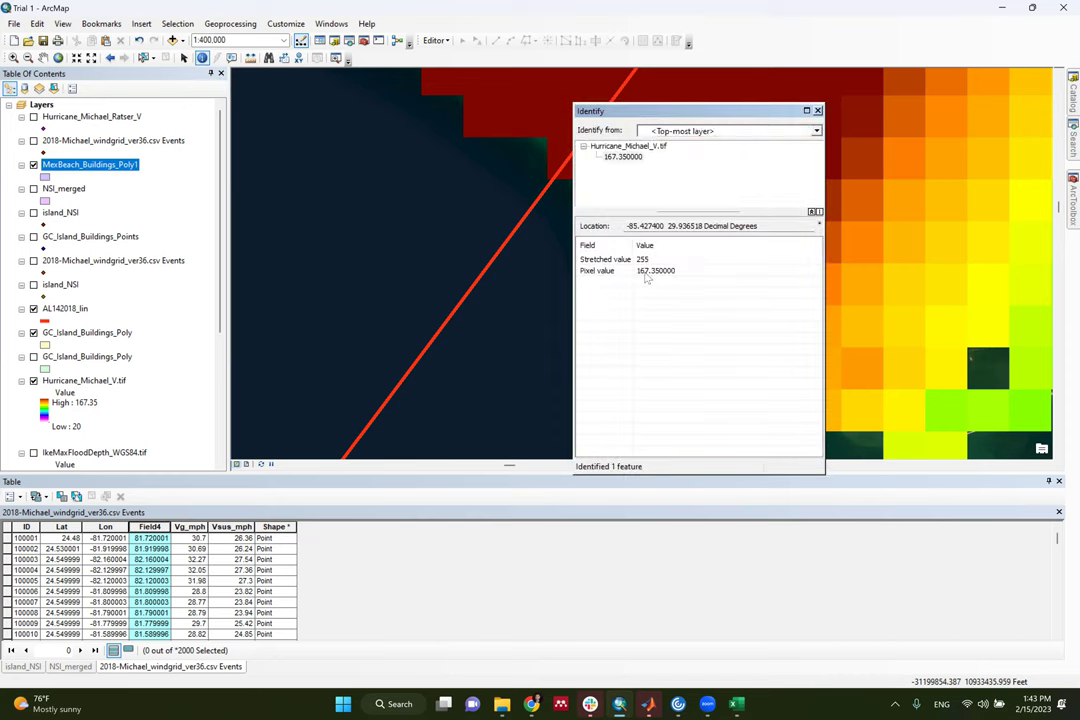
Identify the Hurricane_Michael_V.tif pixel values at raster cells east of the Mexico Beach buildings and close the identify results
click(816, 113)
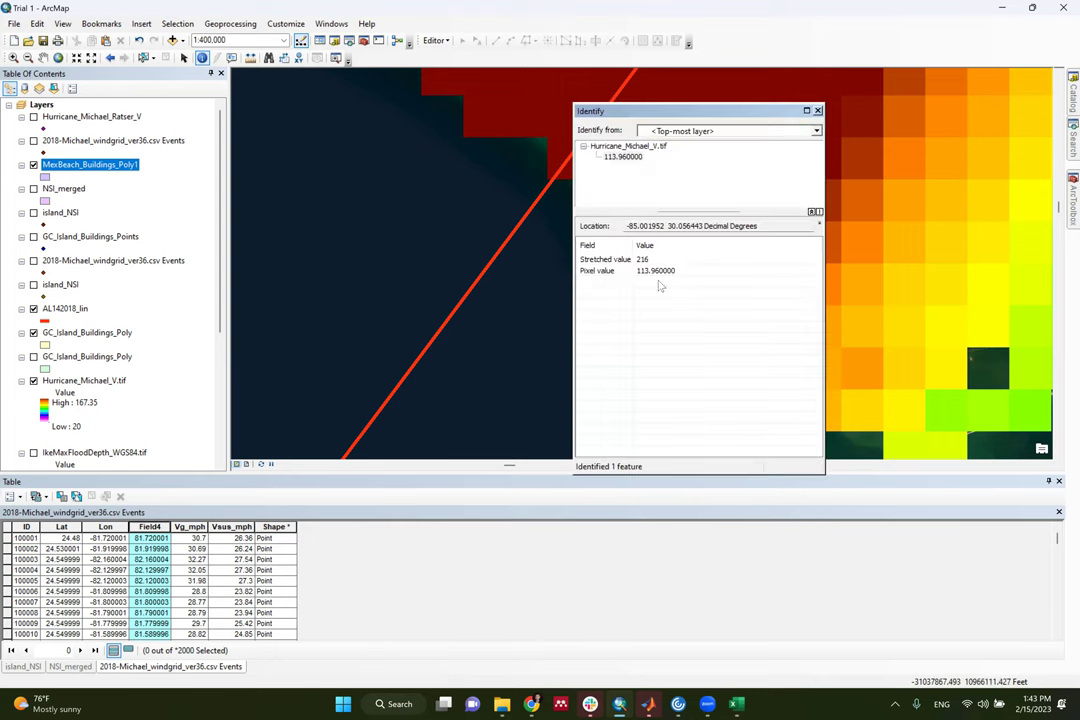
click(817, 111)
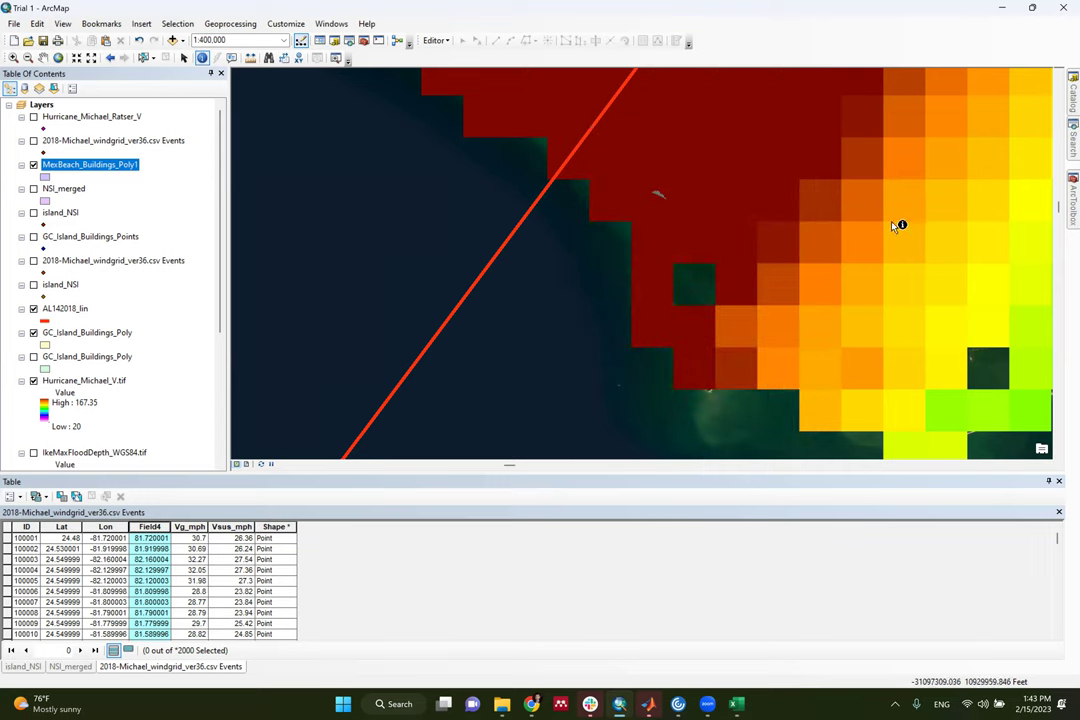
click(795, 281)
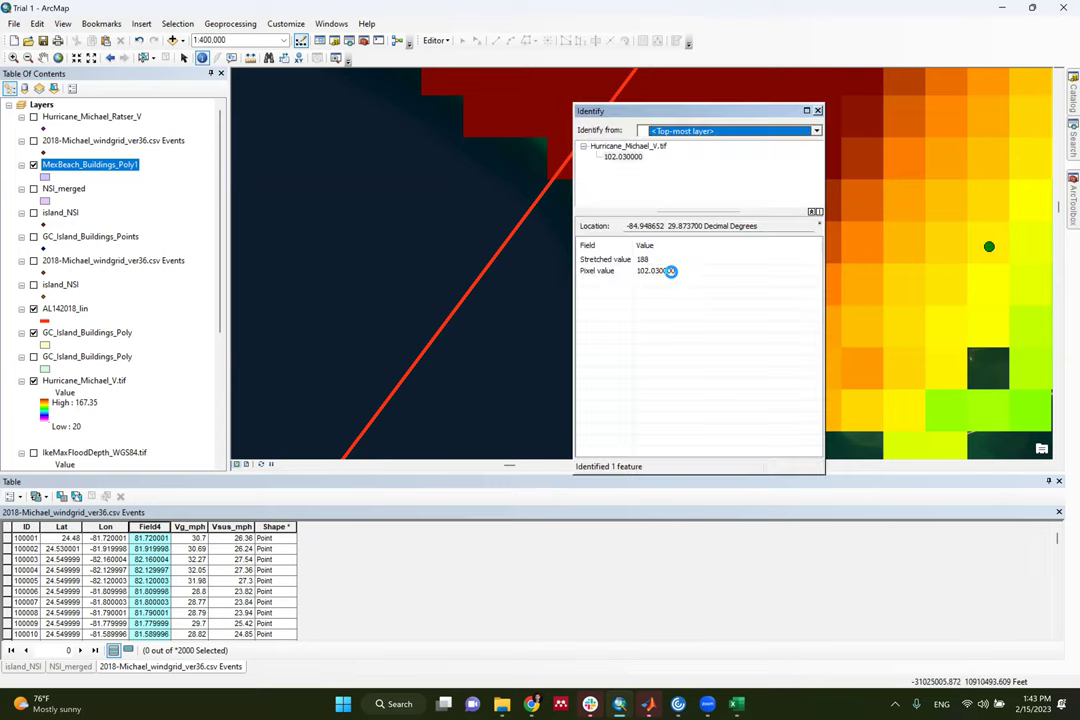
click(818, 111)
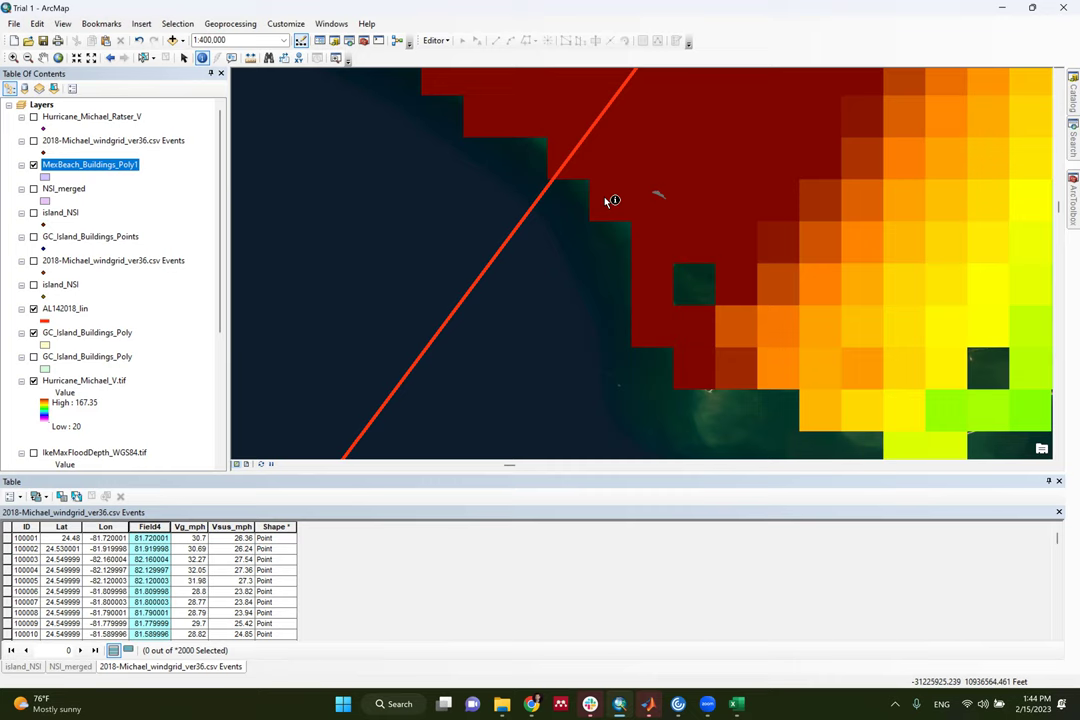
Zoom the map to the extent of the visible GC_Island_Buildings_Poly layer
drag(95, 334, 123, 349)
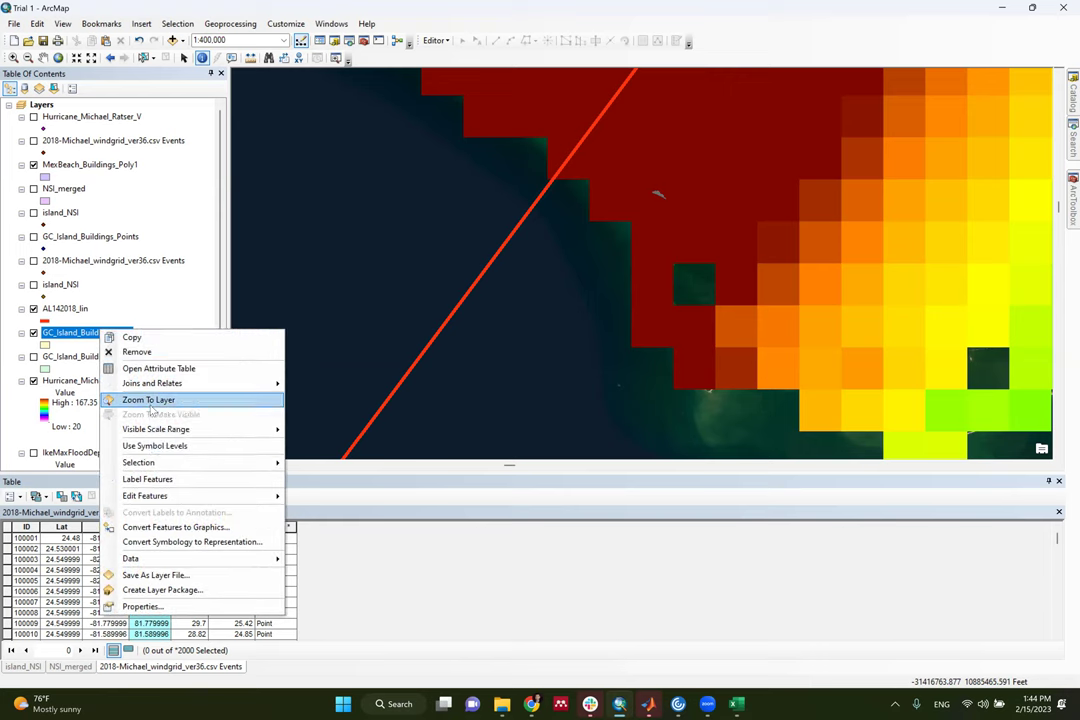
click(150, 401)
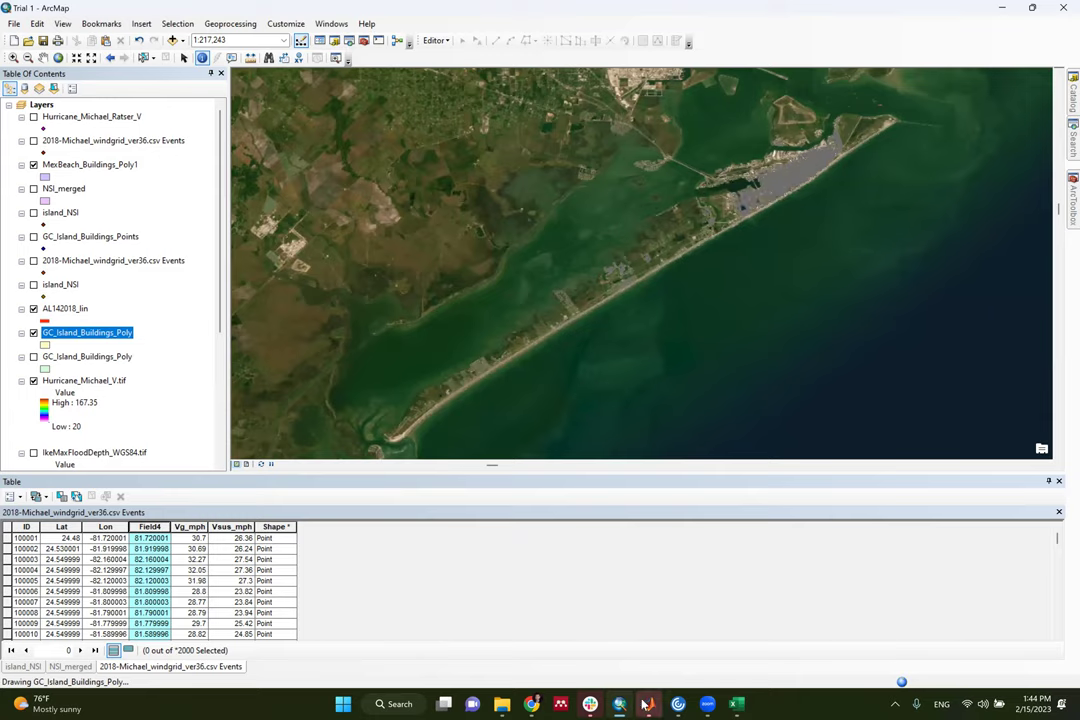
Switch to MATLAB and show the beginning of the Wind_Damage_Analysis.m script
key(alt+Tab)
scroll(446, 270, up, 8)
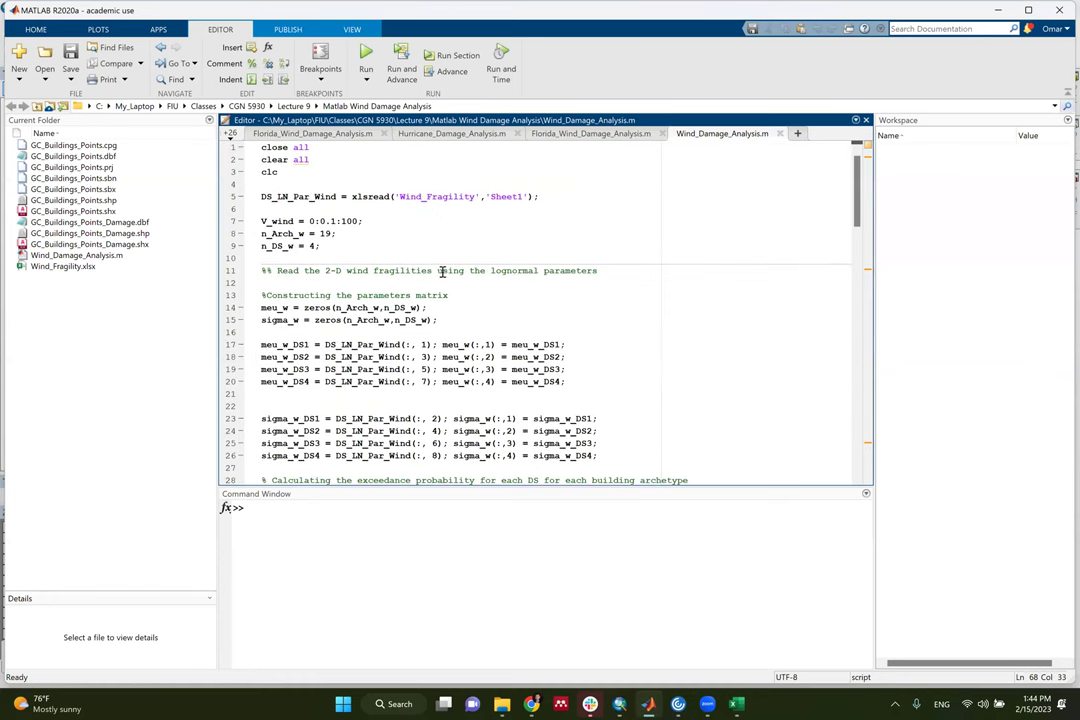